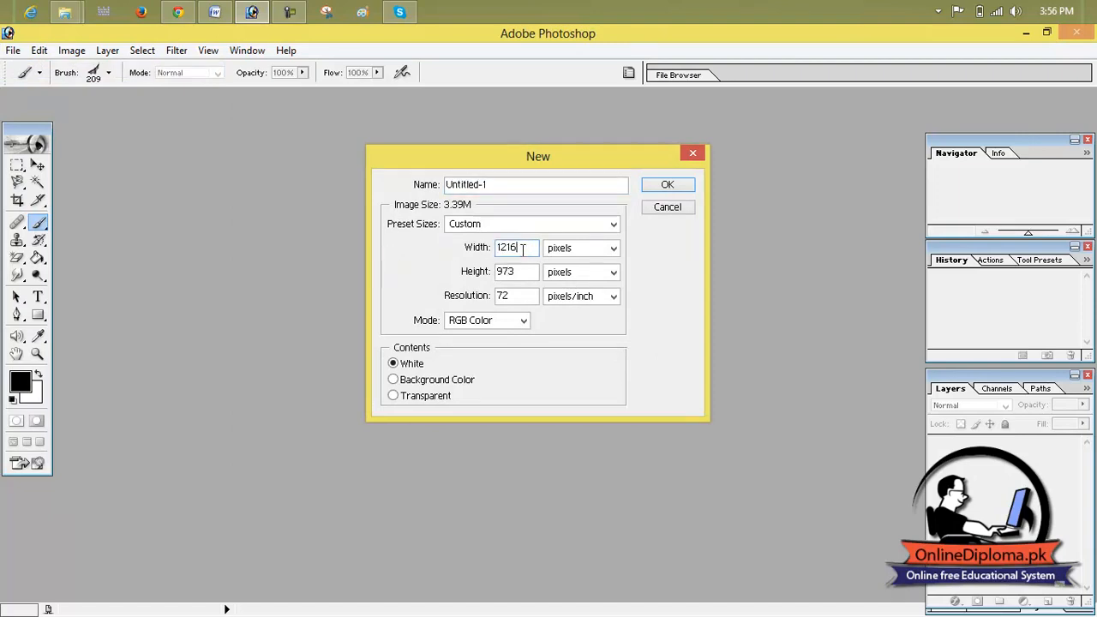
Create a new RGB document 1366 pixels wide and 786 pixels high.
text(1)
key(Tab)
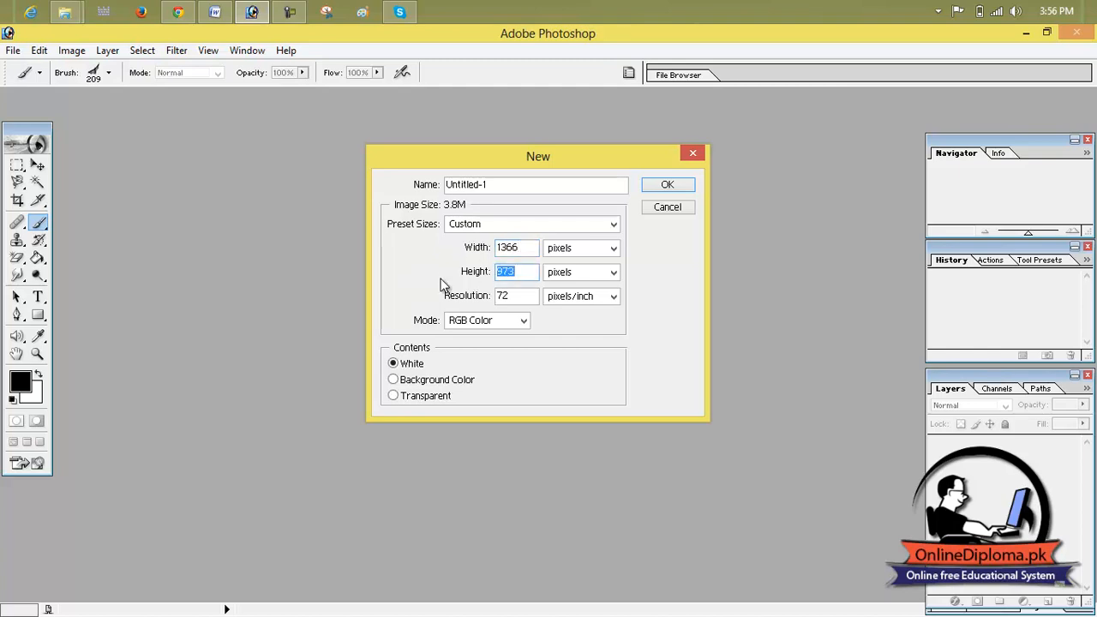
text(786)
click(672, 184)
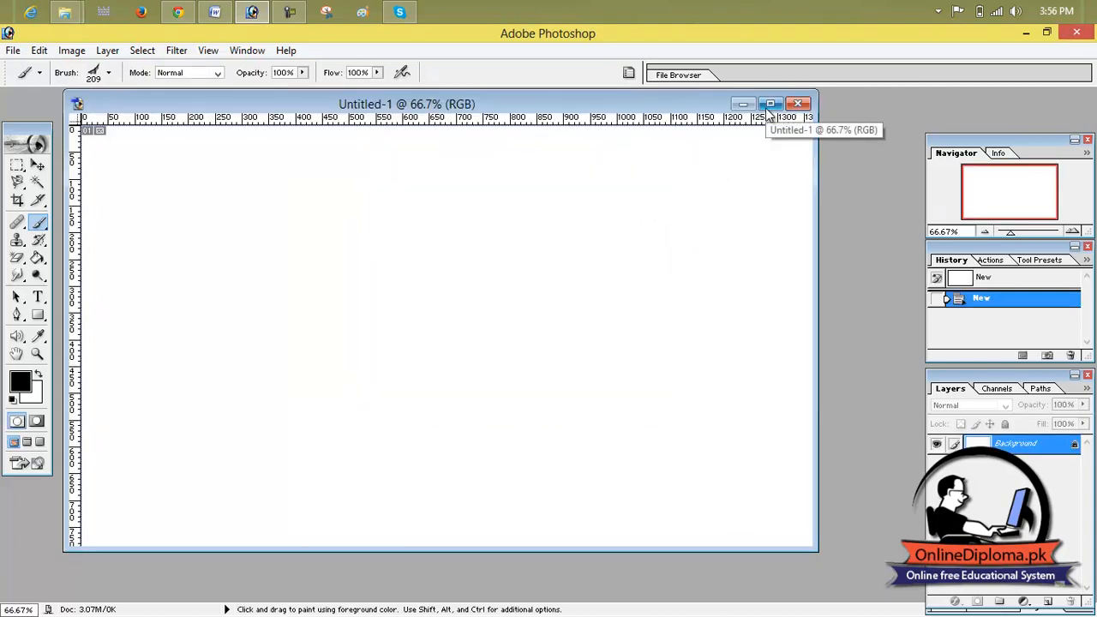
Close the white document and create a 1366 x 786 pixel one with transparent contents and a resolution of 300 pixels/inch.
click(798, 104)
click(13, 50)
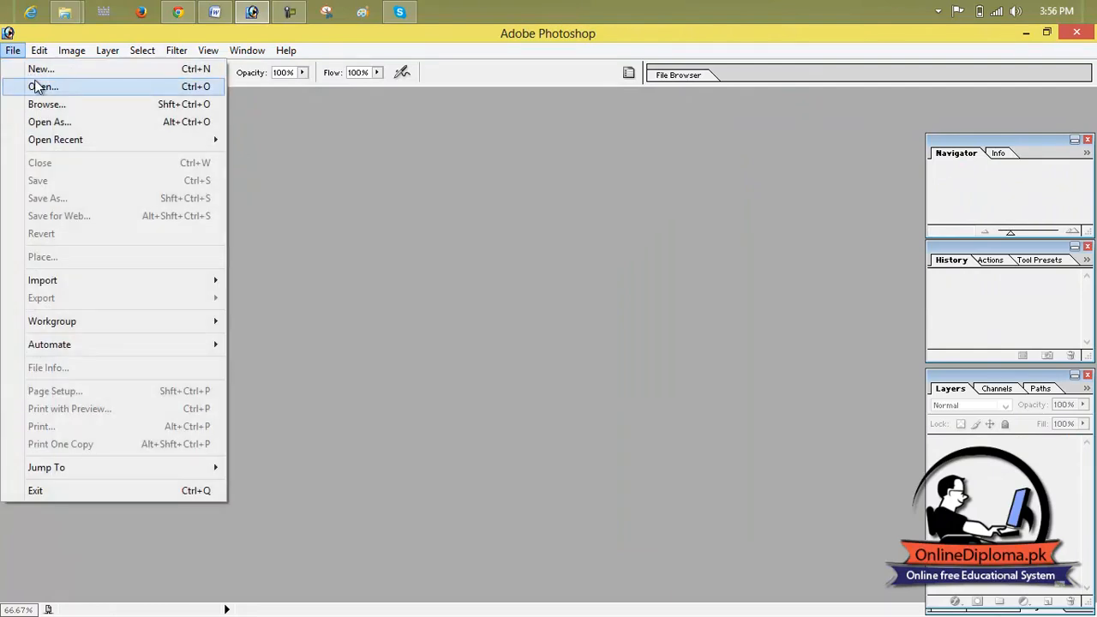
click(38, 69)
click(426, 399)
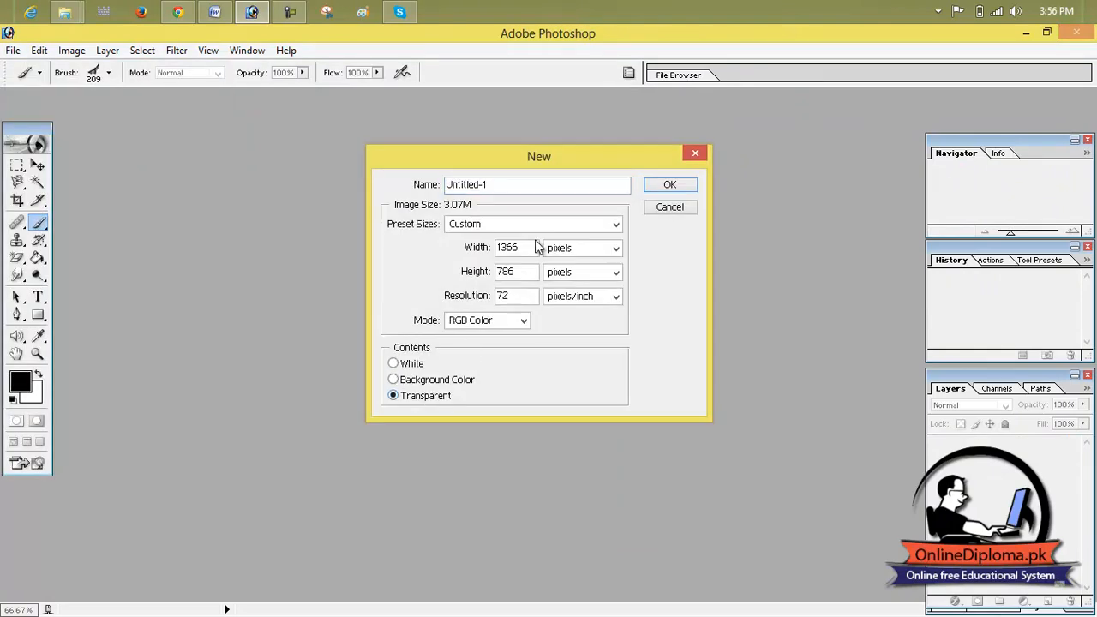
text(300)
click(673, 185)
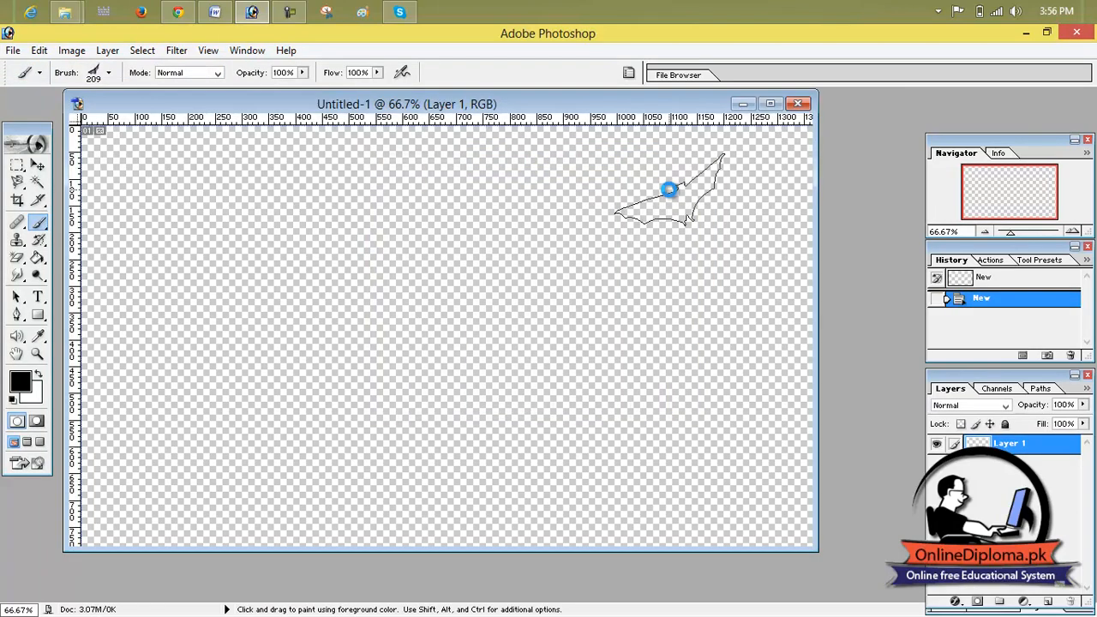
Open the JPG file 34 from the vampire folder and bring its forest image into the Untitled-1 document as a layer.
click(776, 103)
click(17, 165)
click(37, 165)
click(31, 50)
click(49, 89)
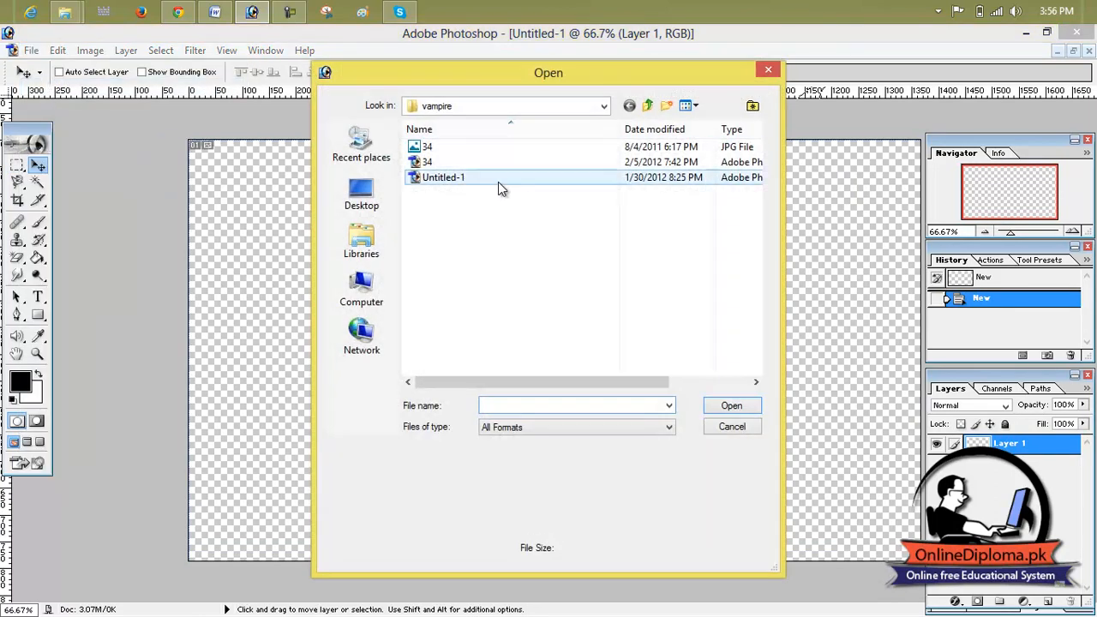
click(501, 150)
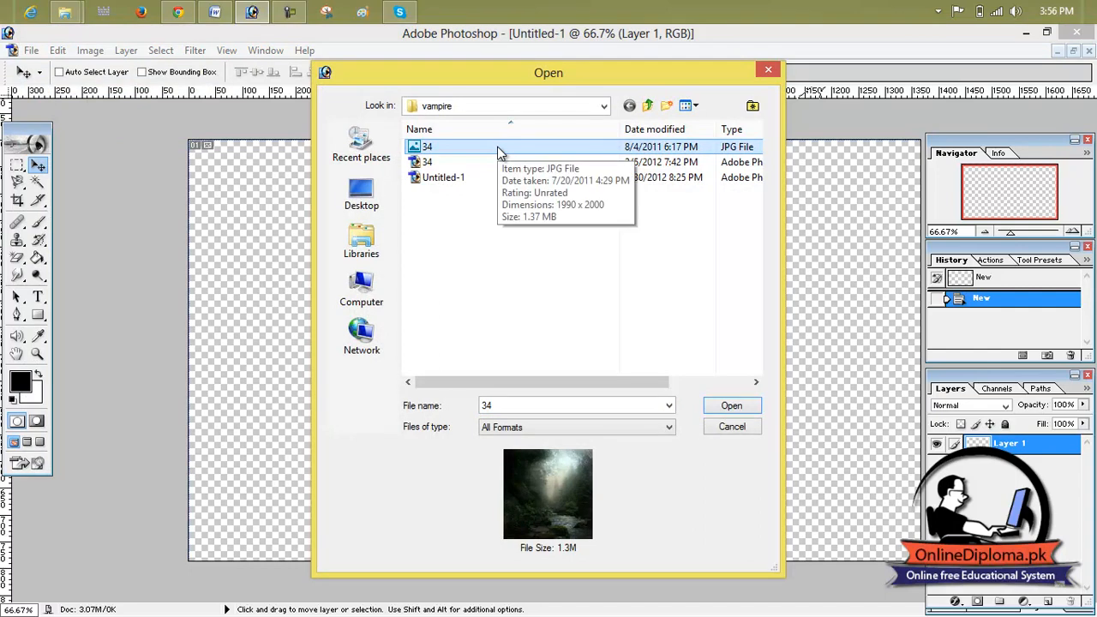
double_click(501, 150)
drag(375, 211, 624, 277)
click(771, 104)
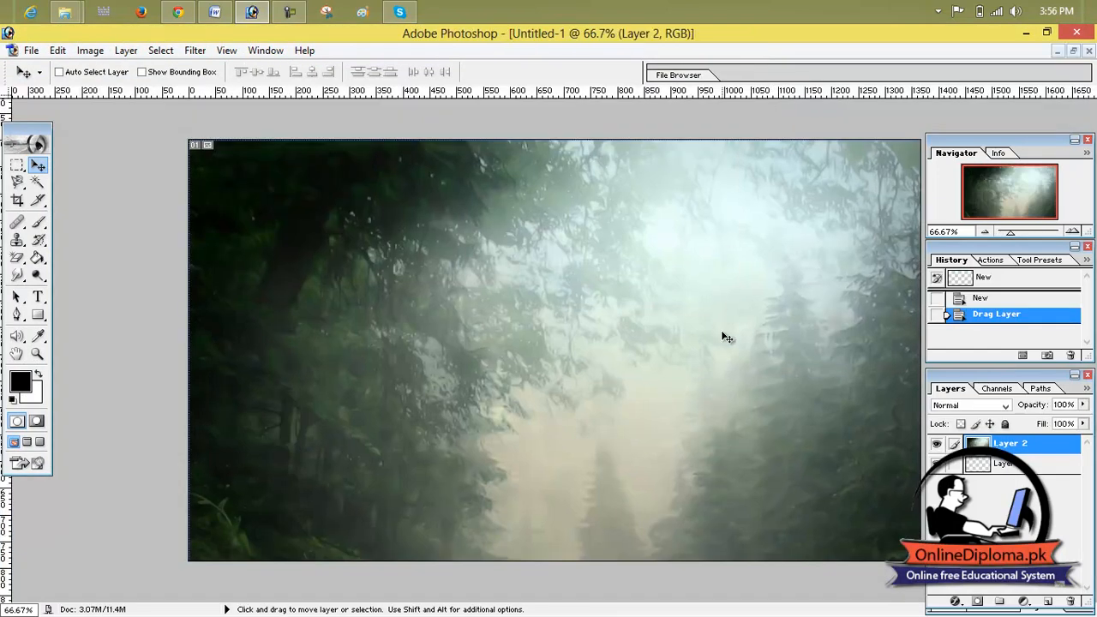
key(ctrl+t)
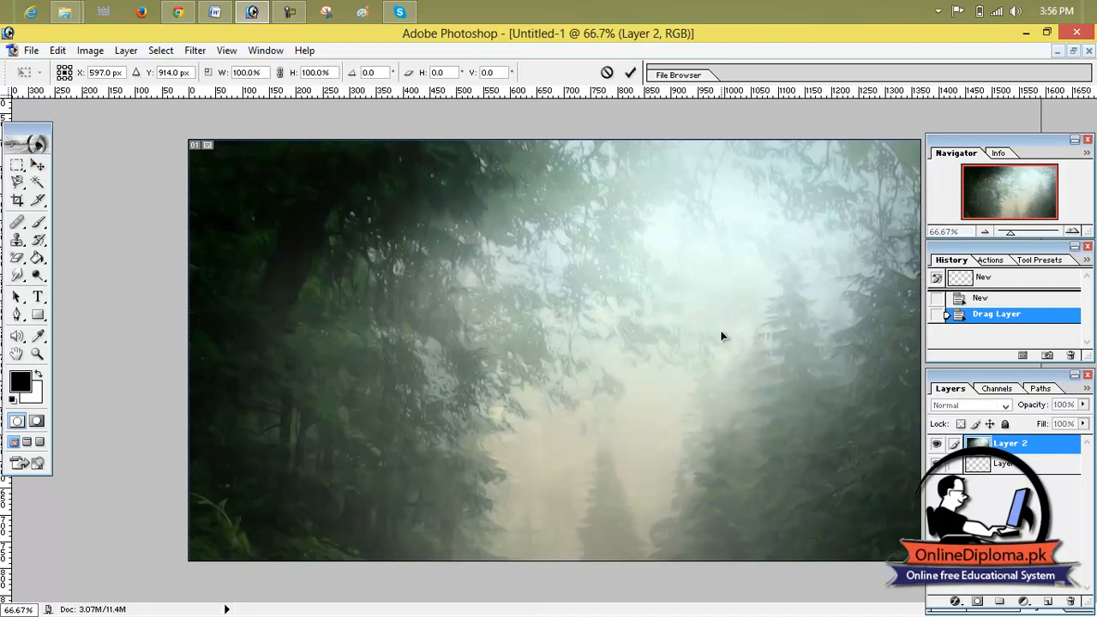
key(ctrl+0)
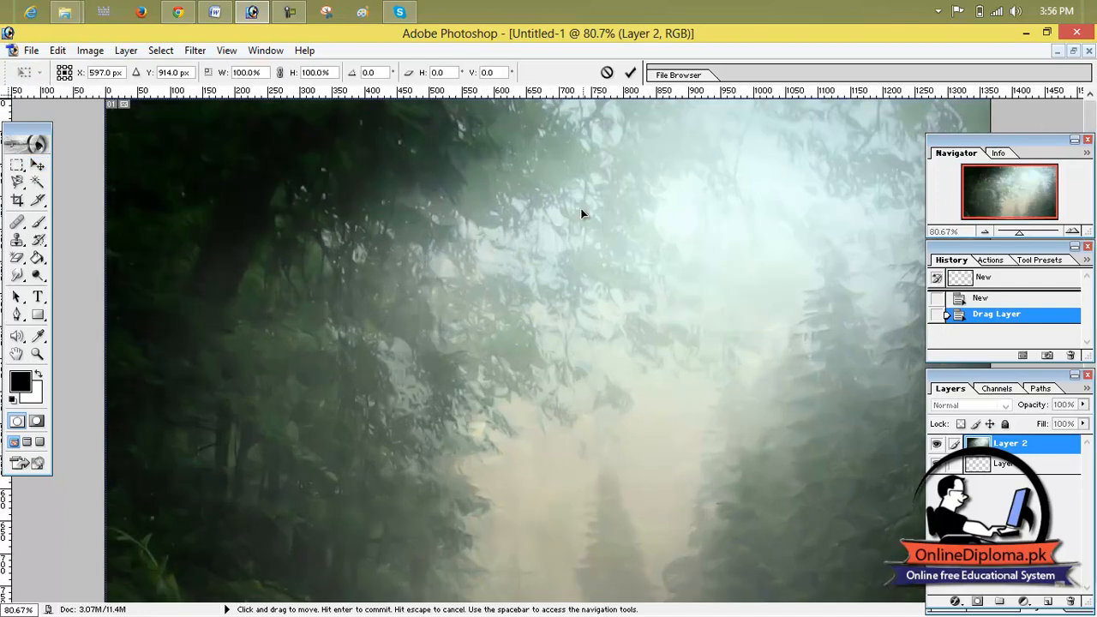
click(607, 73)
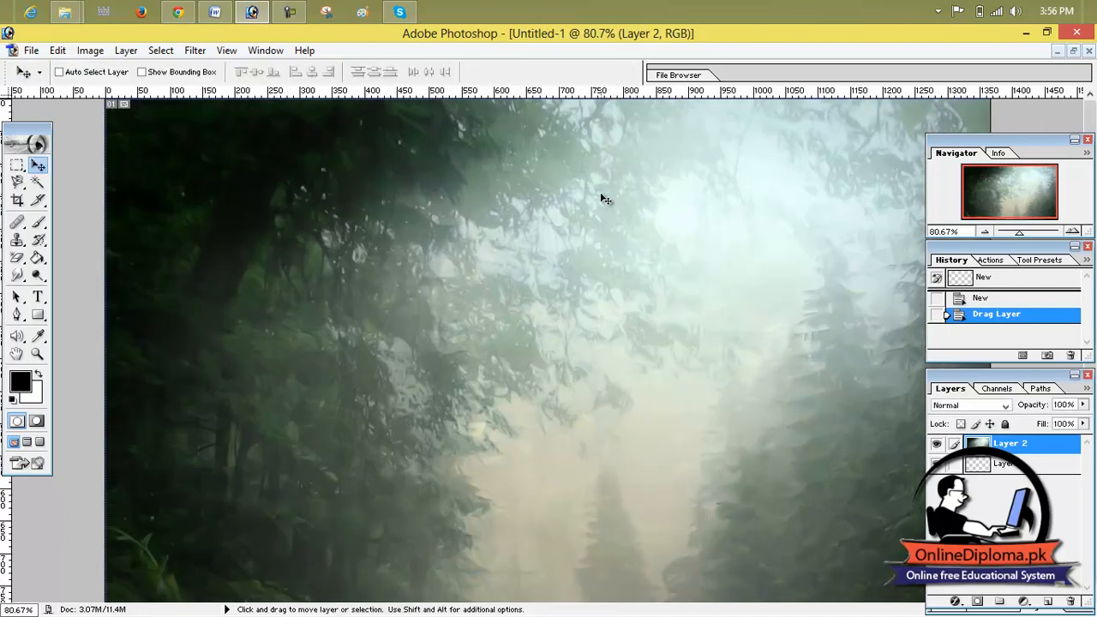
click(93, 53)
click(261, 134)
click(40, 55)
click(48, 68)
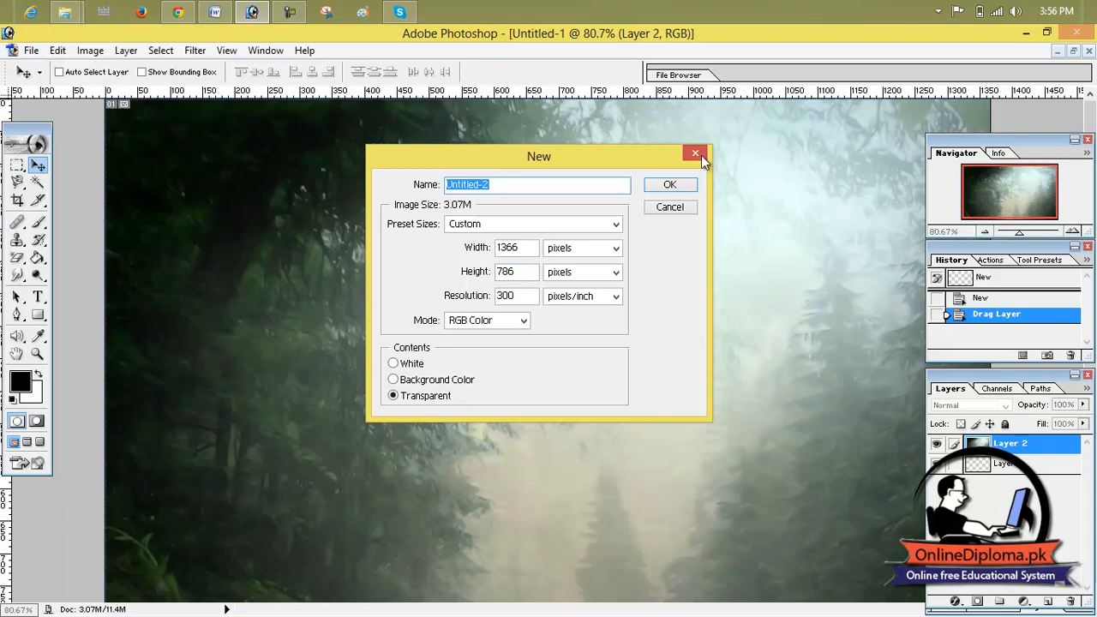
click(695, 154)
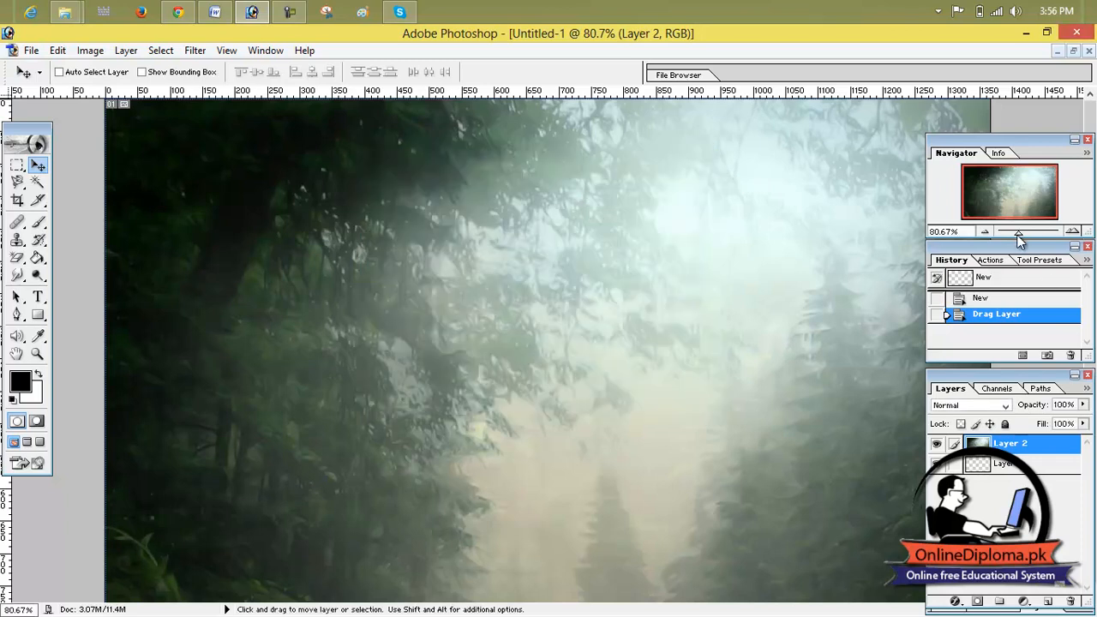
Free-transform the forest layer to about 69.8% width and 40.4% height so it covers the whole canvas, and commit it.
drag(1019, 235, 999, 236)
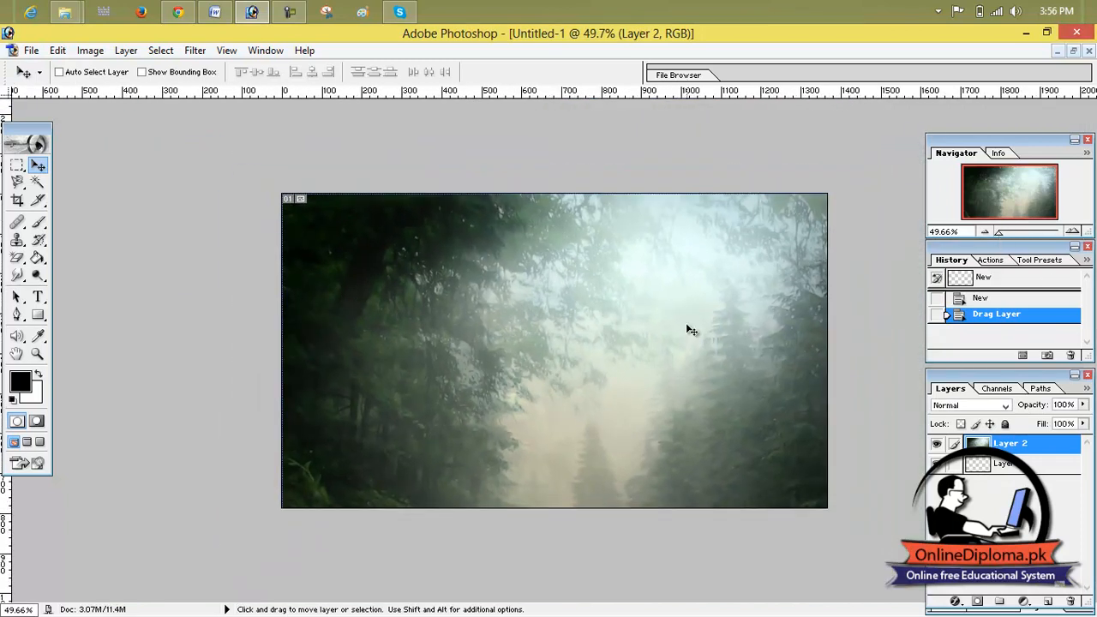
key(ctrl+t)
drag(140, 167, 301, 200)
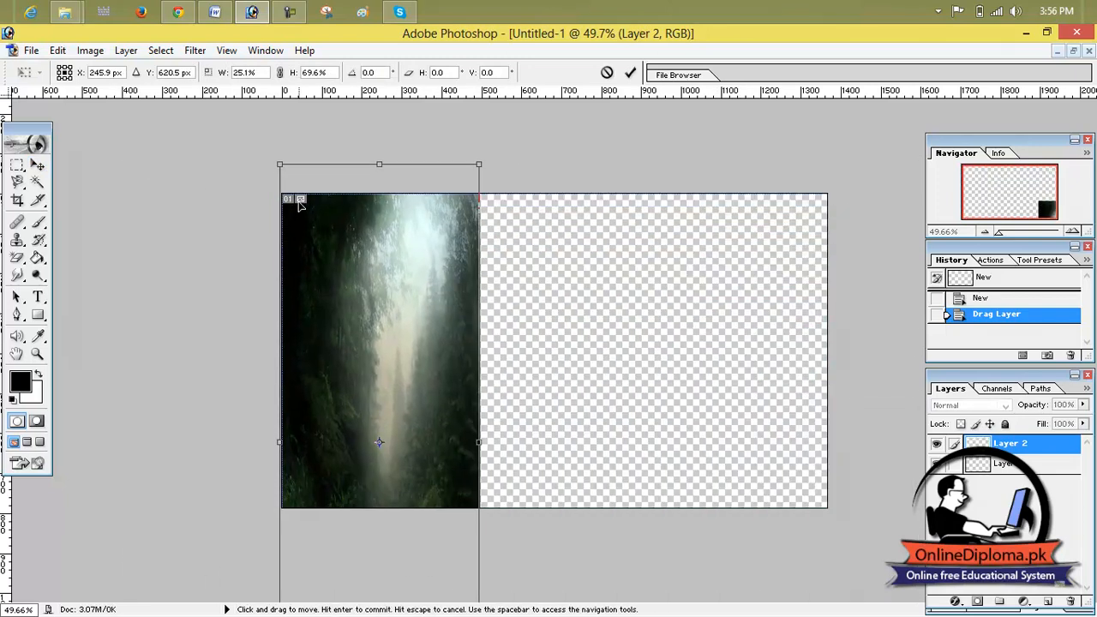
drag(382, 164, 378, 209)
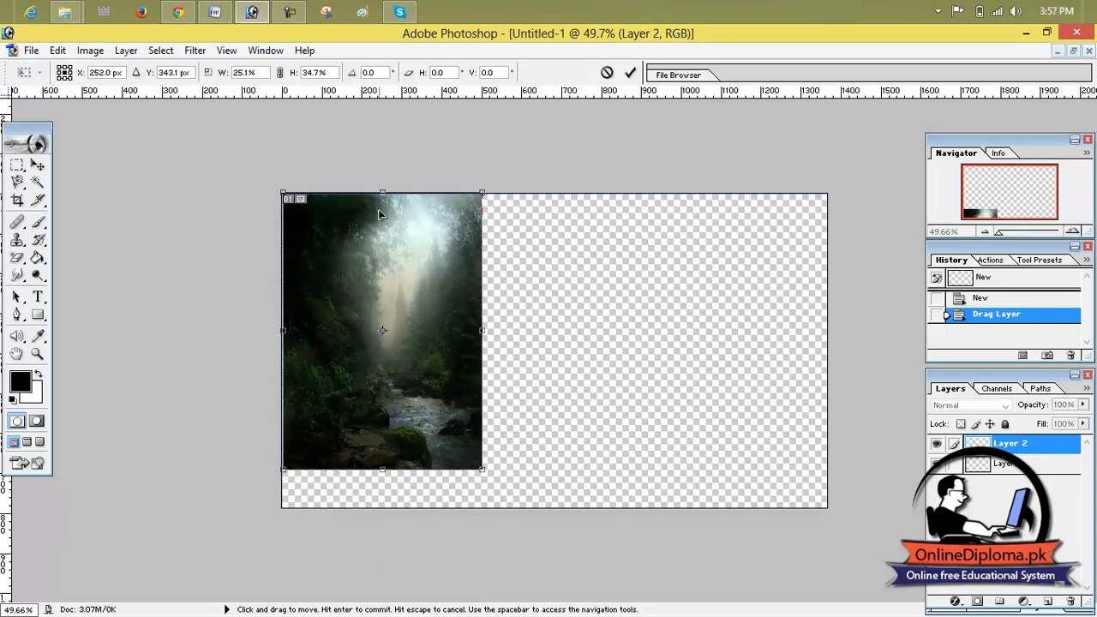
drag(483, 470, 832, 514)
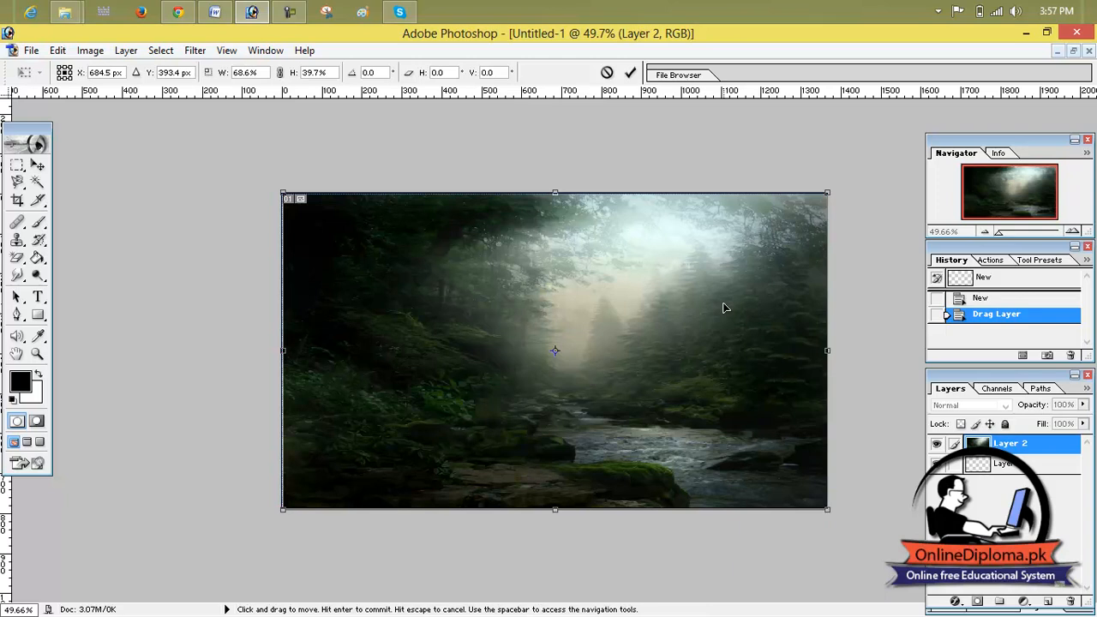
drag(724, 308, 726, 305)
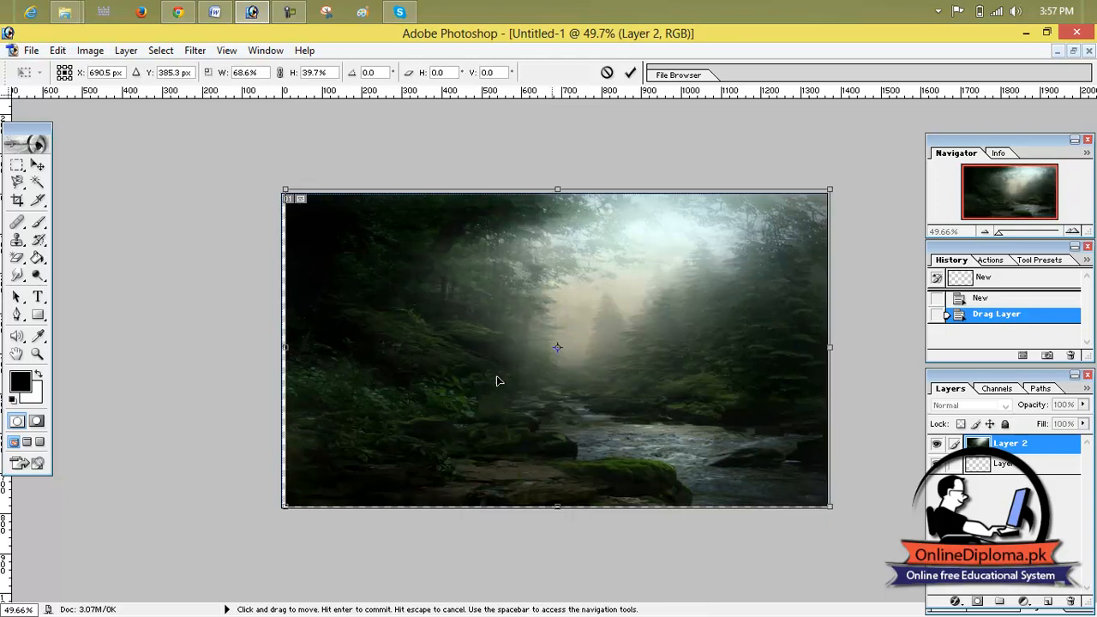
drag(284, 348, 279, 347)
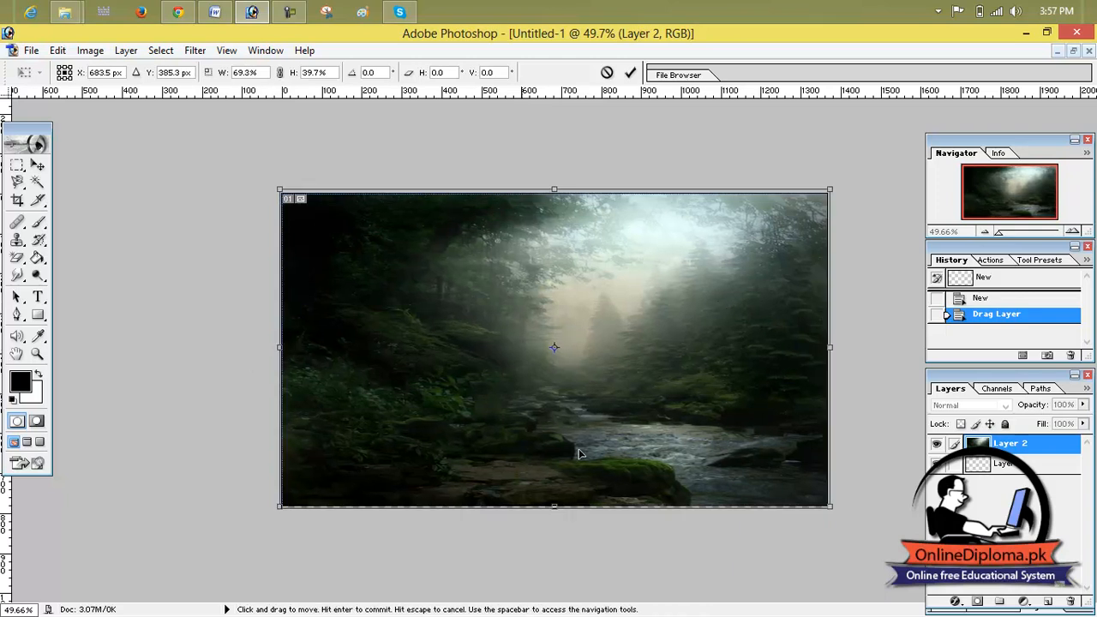
drag(828, 506, 834, 512)
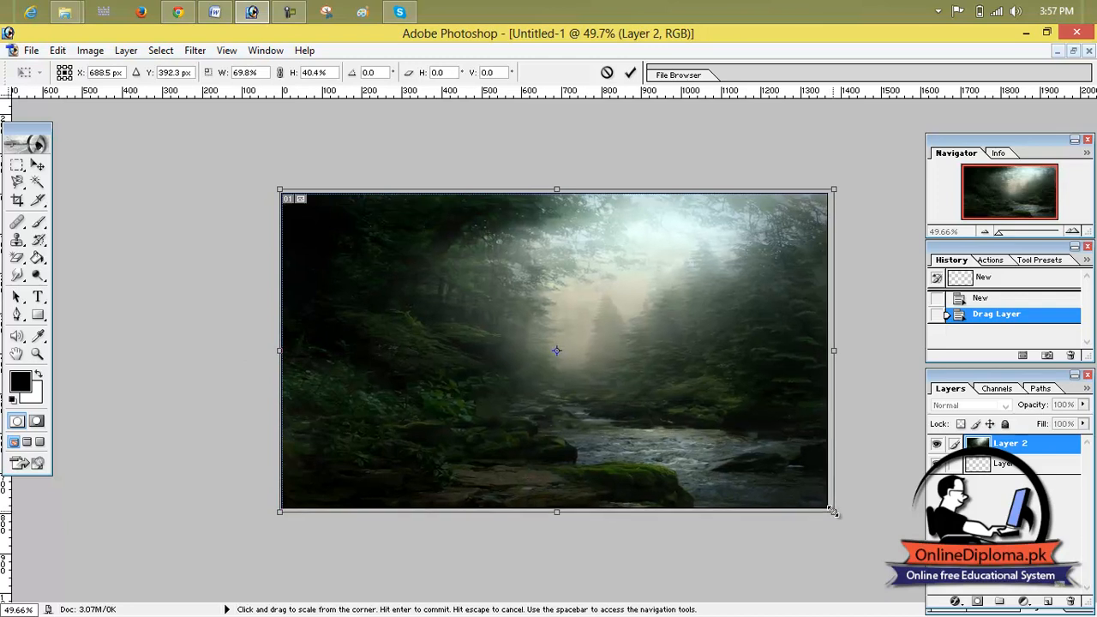
click(630, 72)
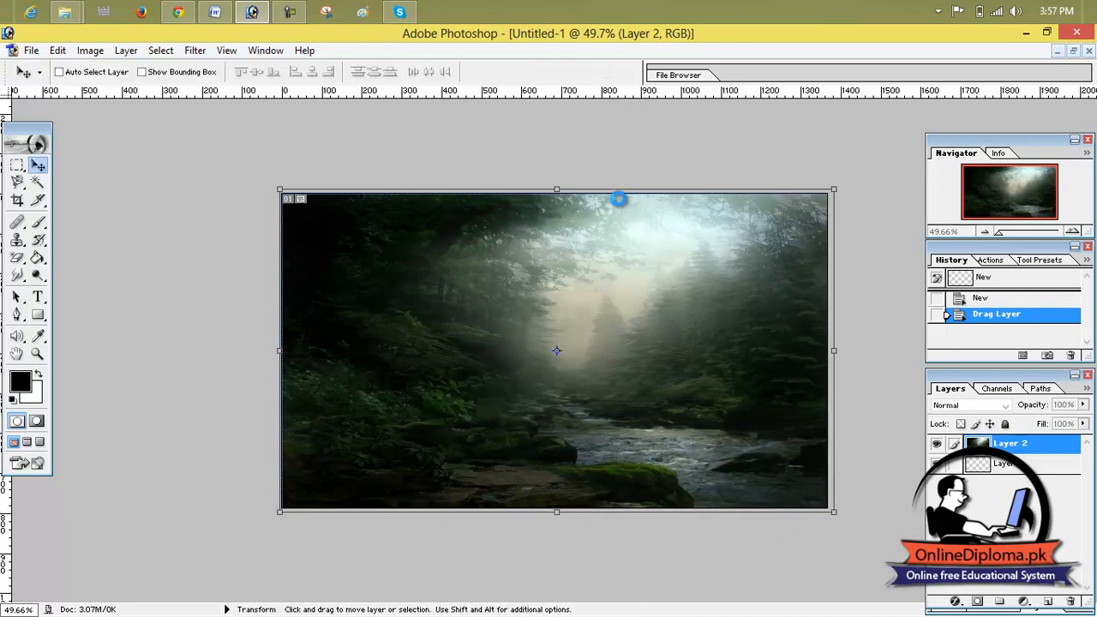
Add a new empty layer above the forest and open the Untitled-1 Photoshop file from the vampire folder.
click(1047, 602)
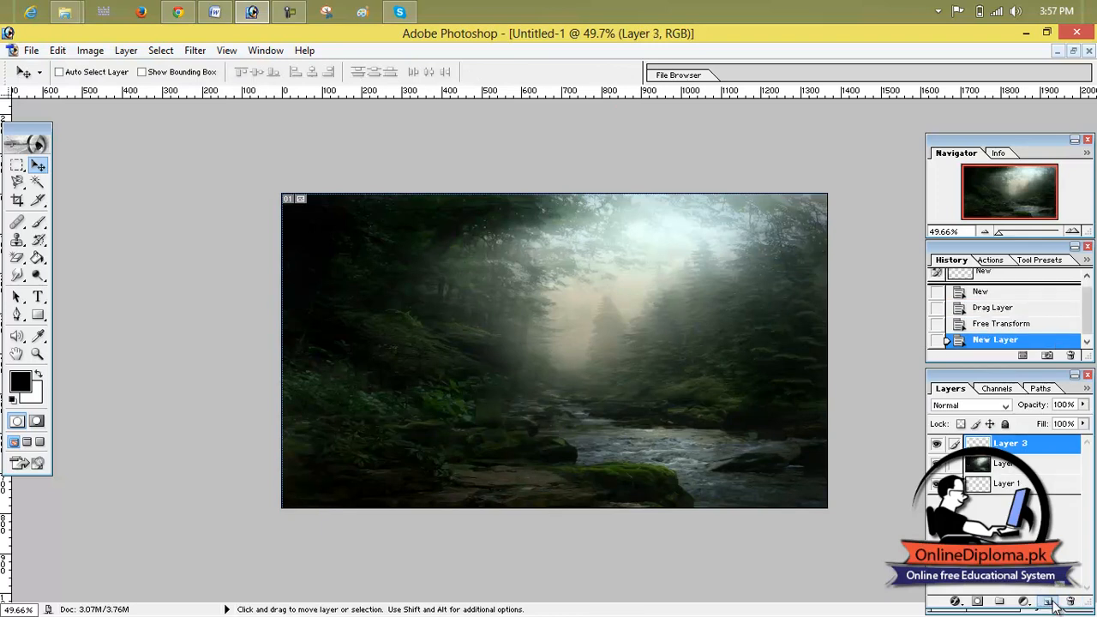
click(25, 53)
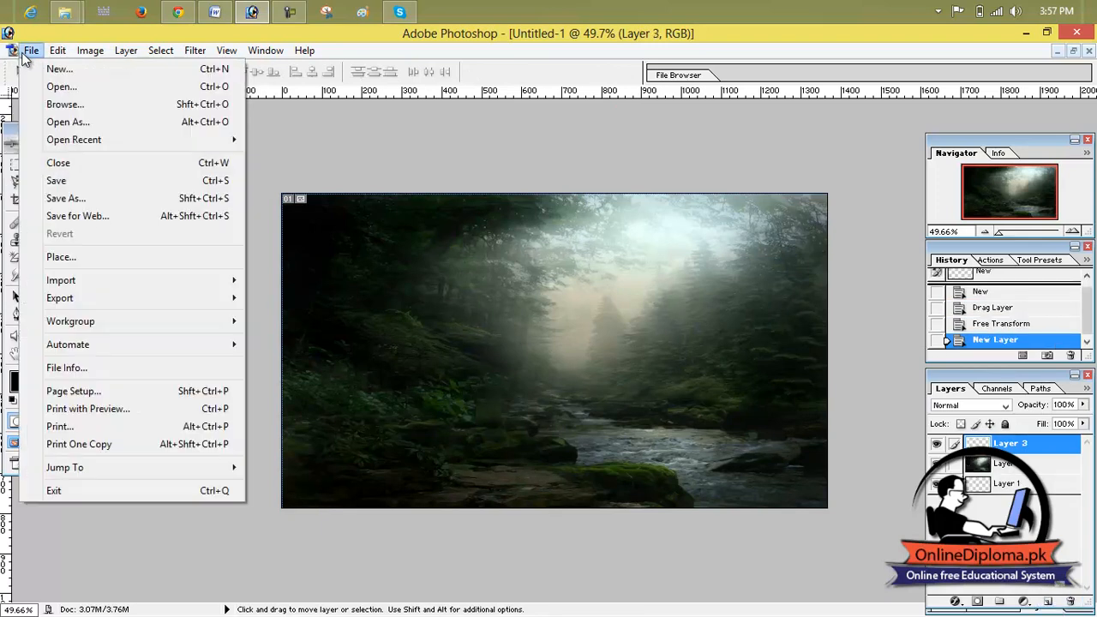
click(60, 87)
click(445, 178)
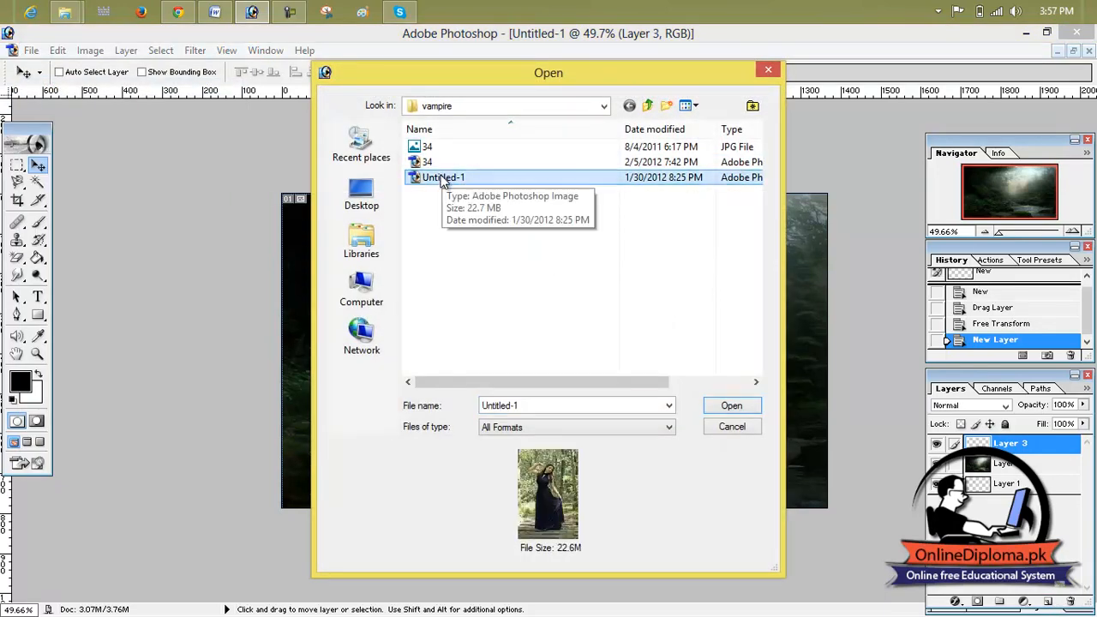
double_click(441, 178)
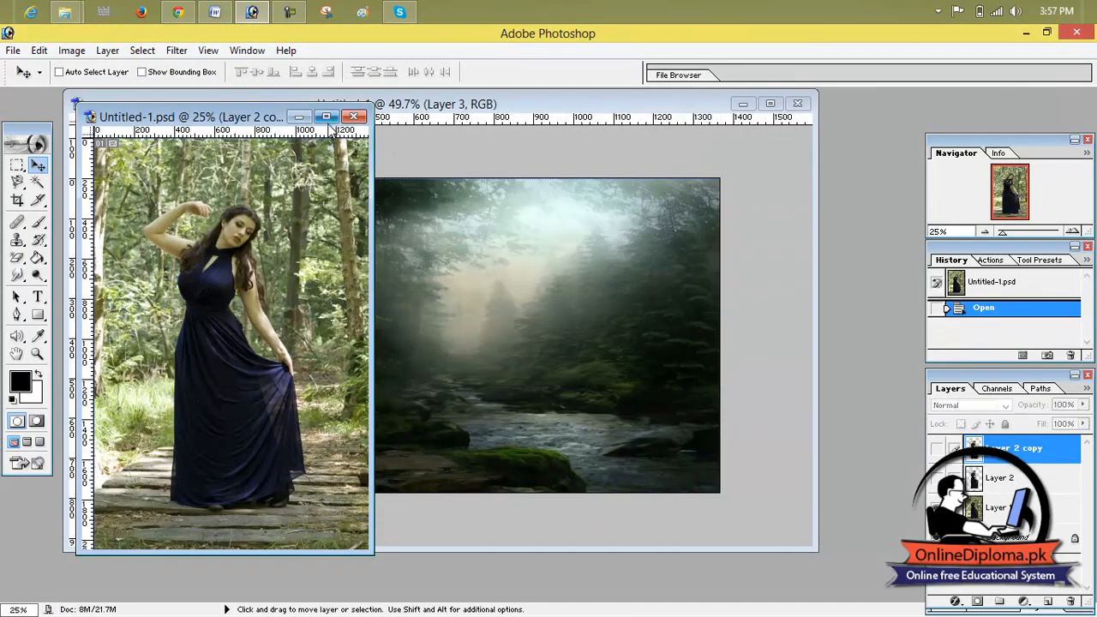
click(326, 117)
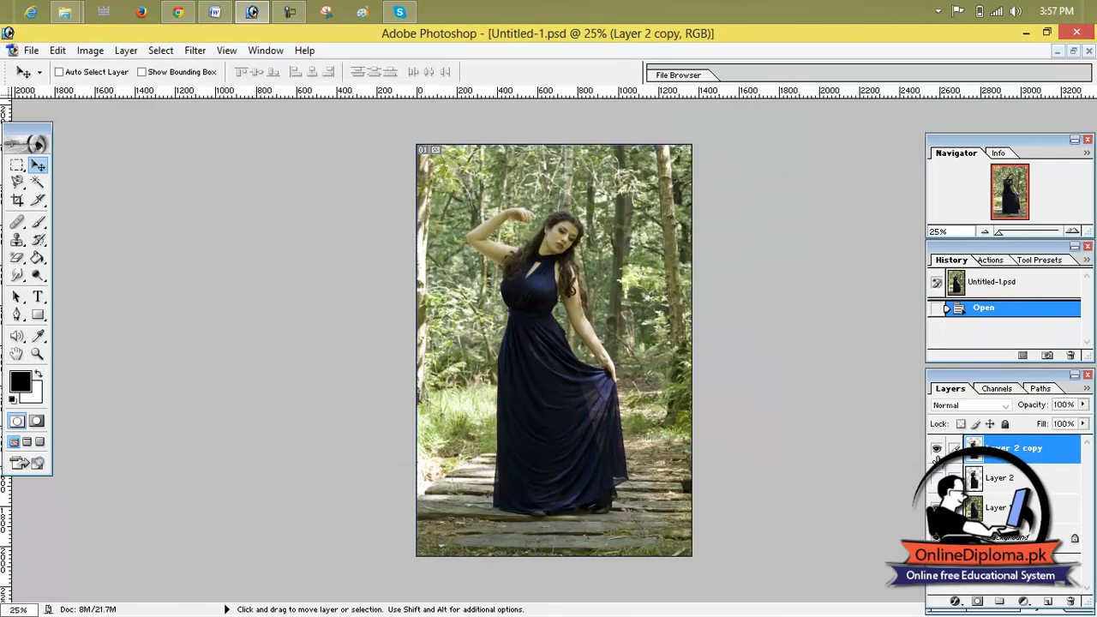
Show only Layer 2 copy in Untitled-1.psd and move its cut-out woman into the forest document, near the canvas center.
click(937, 508)
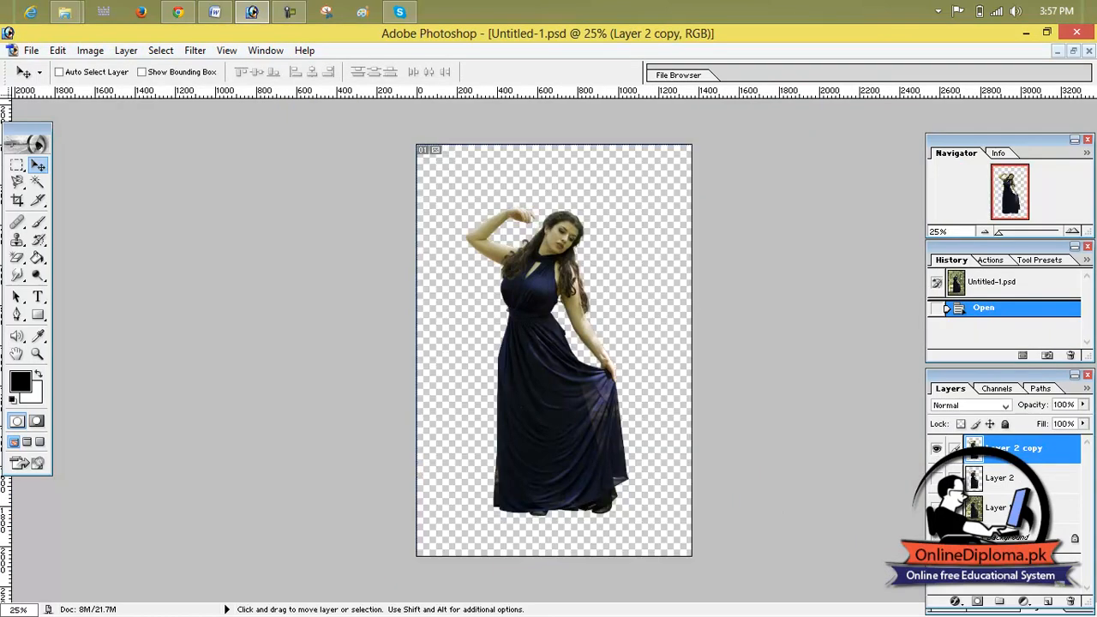
click(1074, 51)
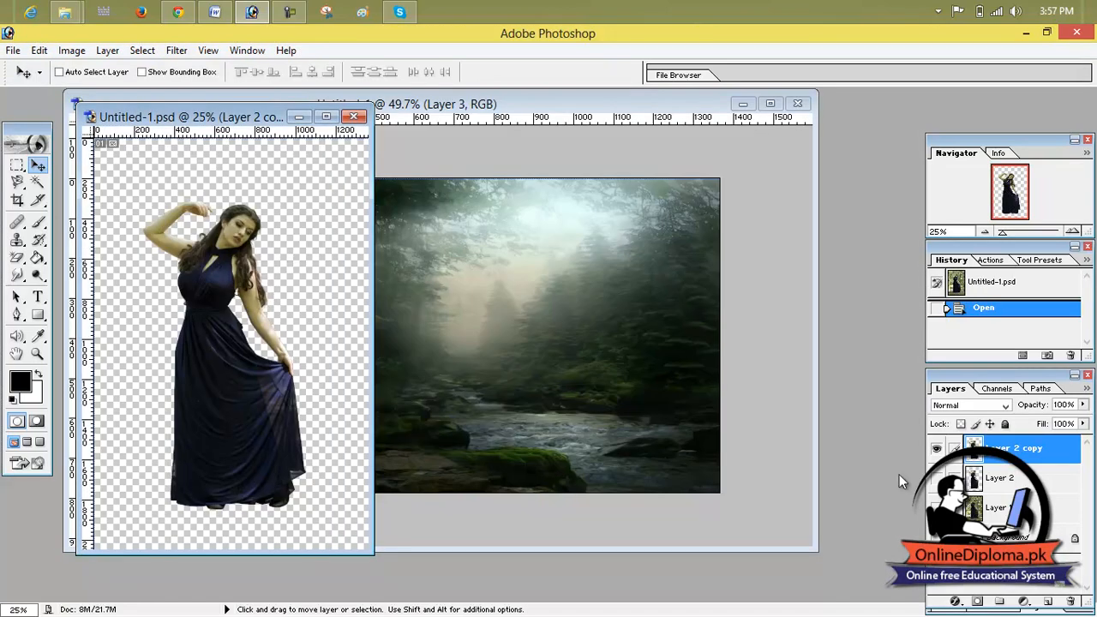
drag(220, 330, 559, 351)
click(770, 104)
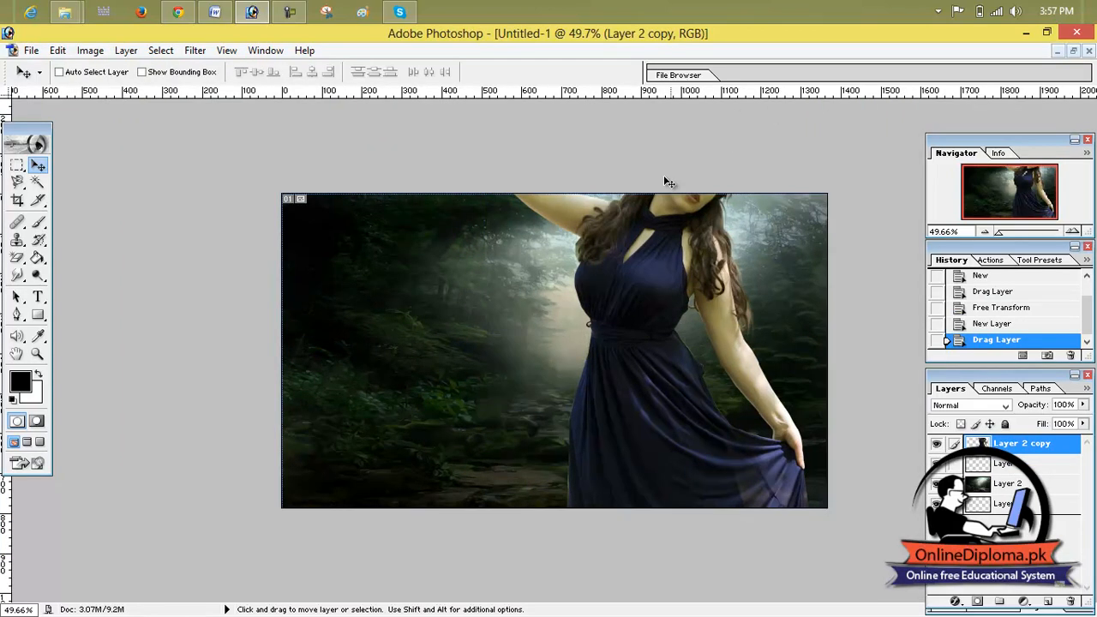
drag(641, 276, 585, 405)
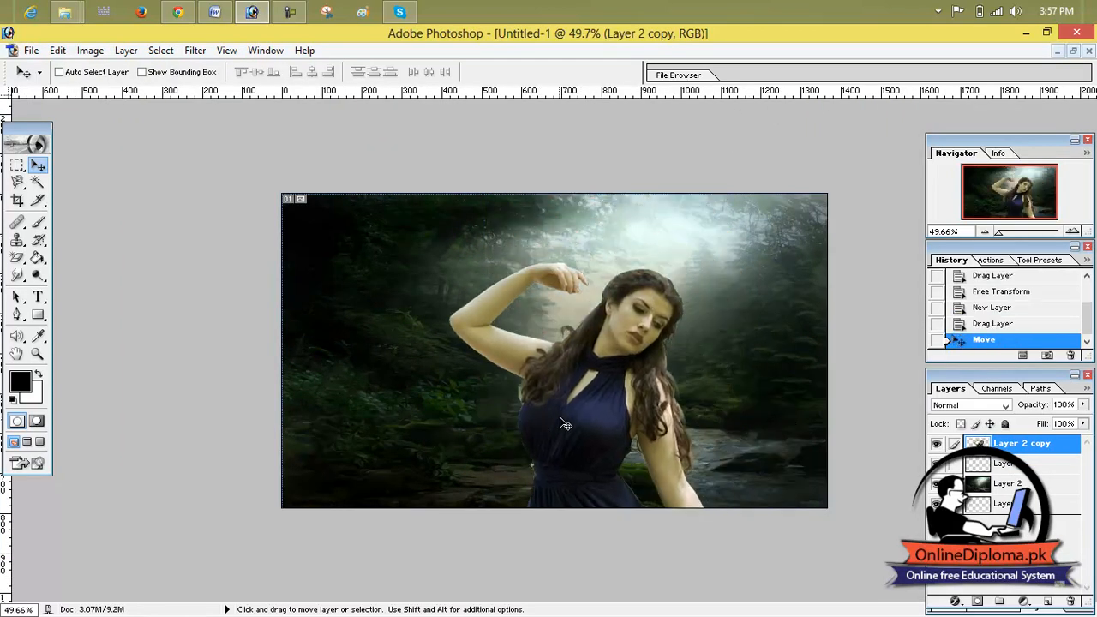
Free-transform the woman to about 31.5% width and 32.9% height, commit it, and stand her on the rocks beside the stream.
key(ctrl+t)
drag(443, 257, 507, 252)
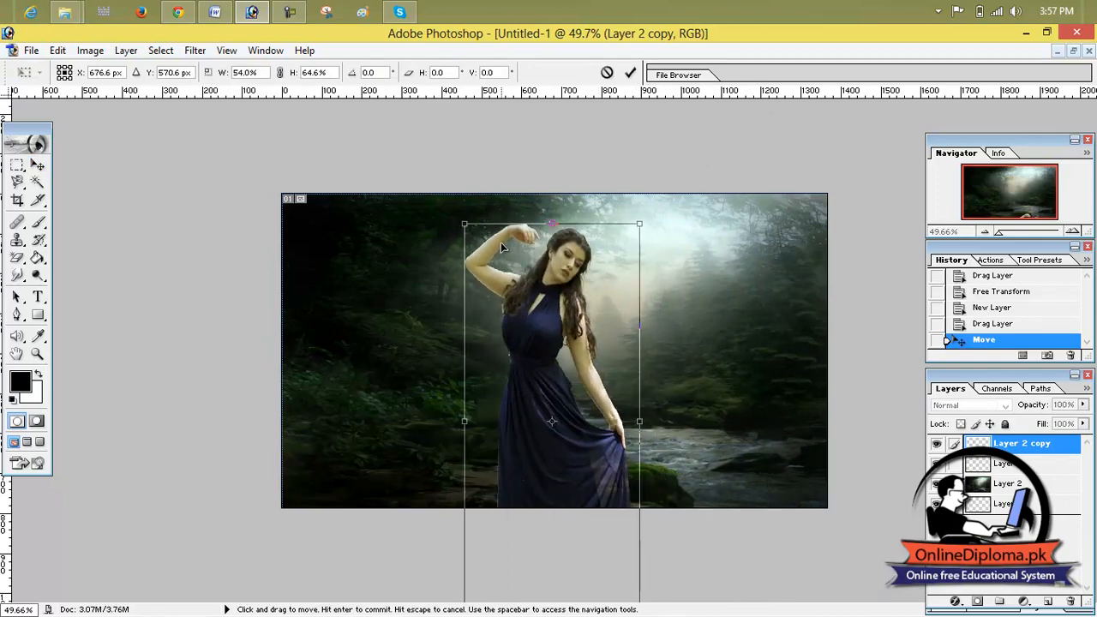
drag(640, 224, 610, 342)
drag(530, 401, 537, 288)
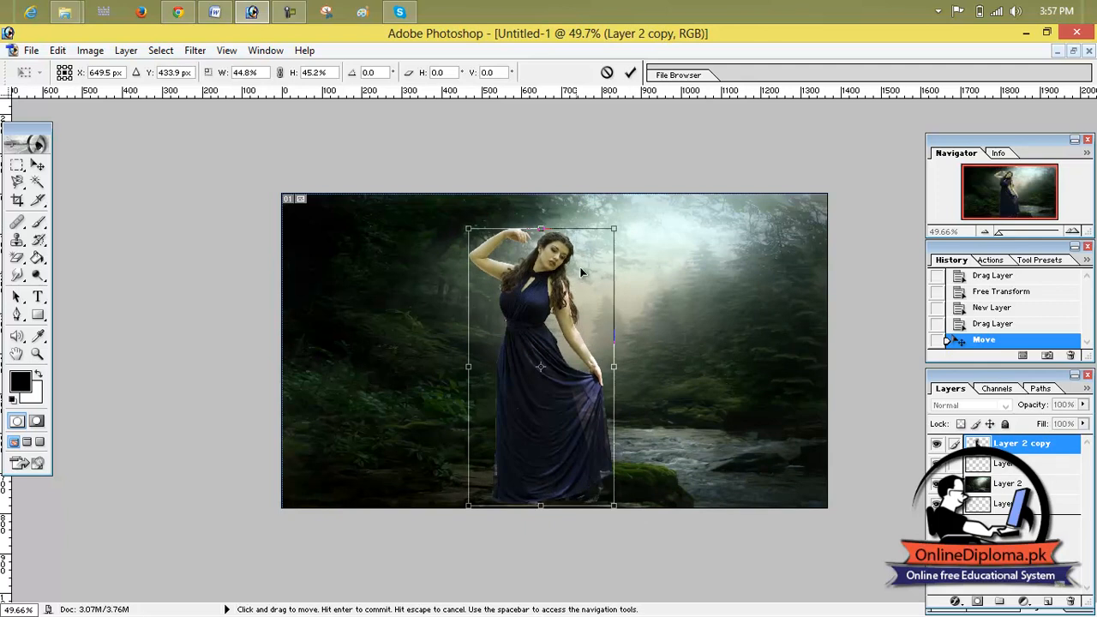
drag(618, 230, 606, 282)
drag(543, 398, 541, 374)
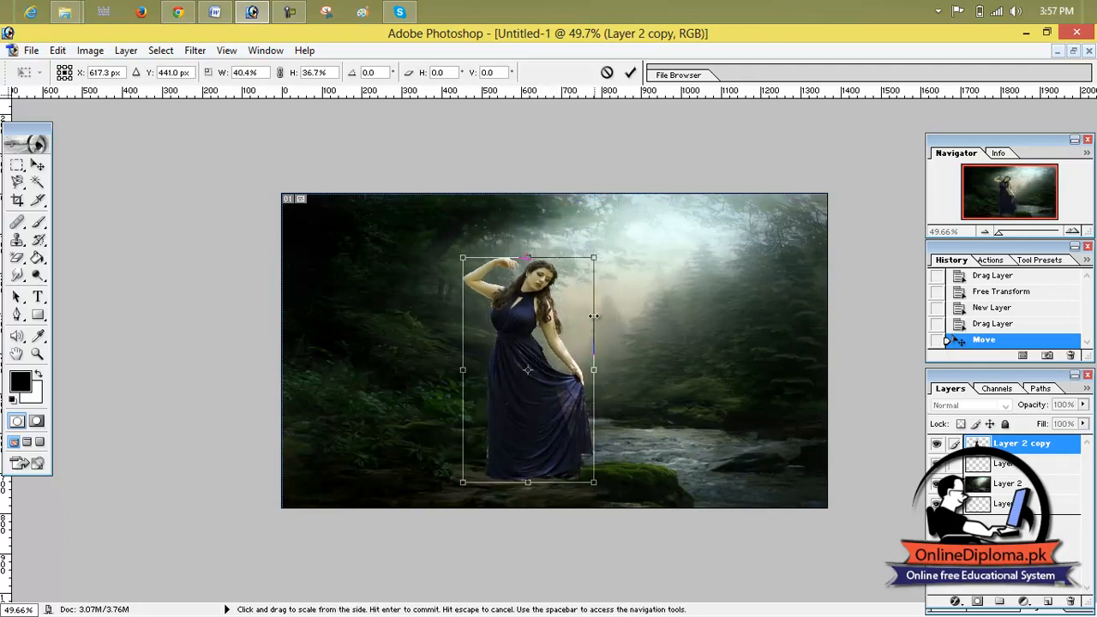
drag(604, 258, 565, 281)
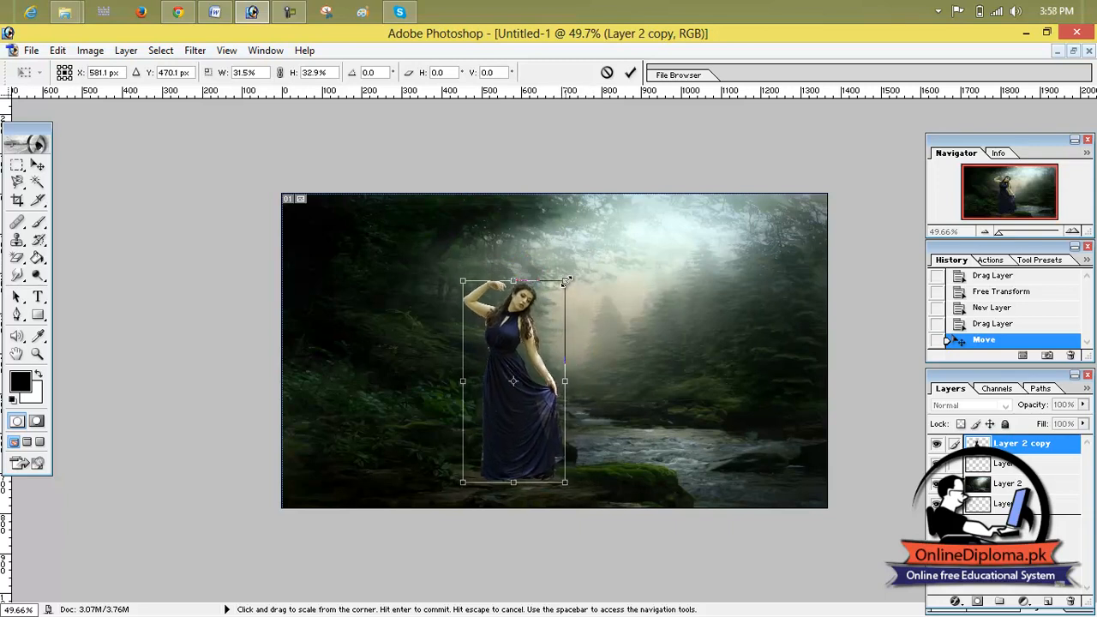
drag(526, 366, 520, 372)
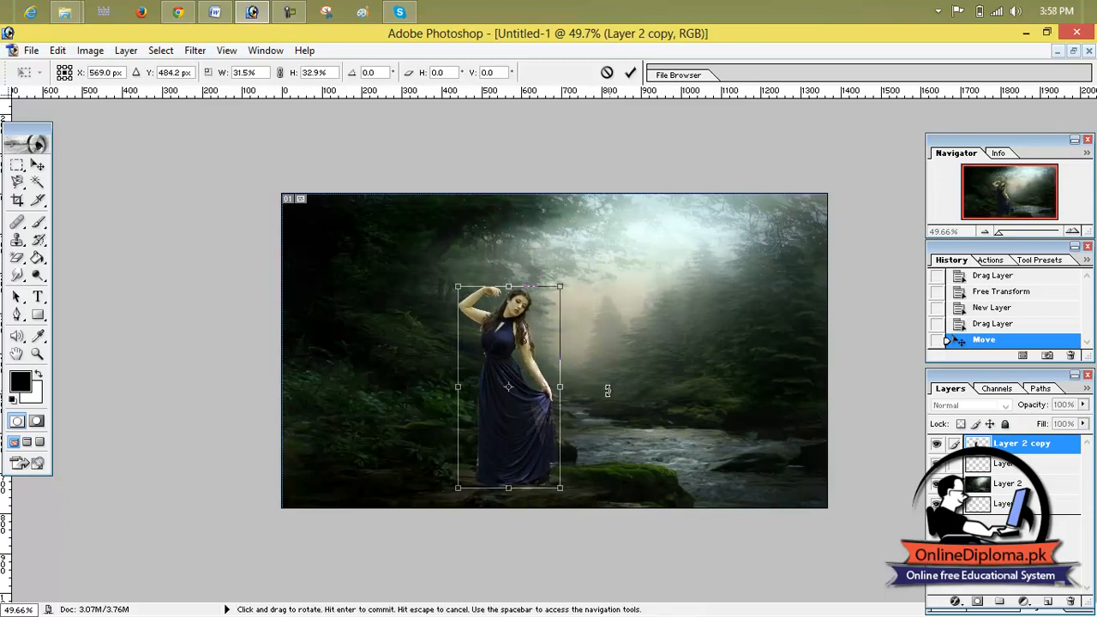
click(630, 72)
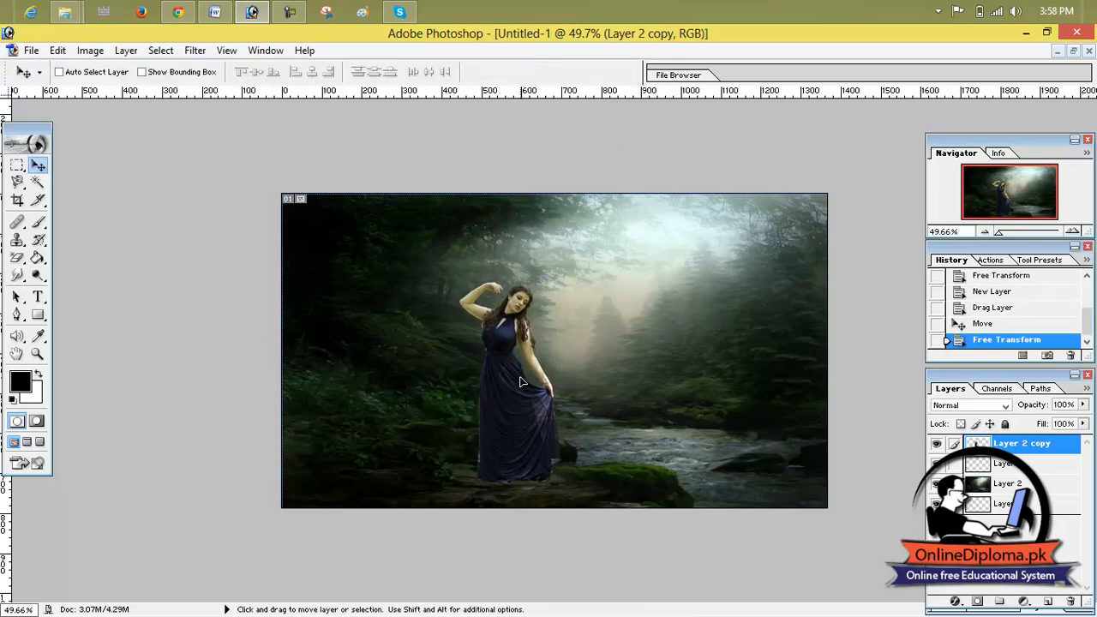
drag(520, 382, 520, 382)
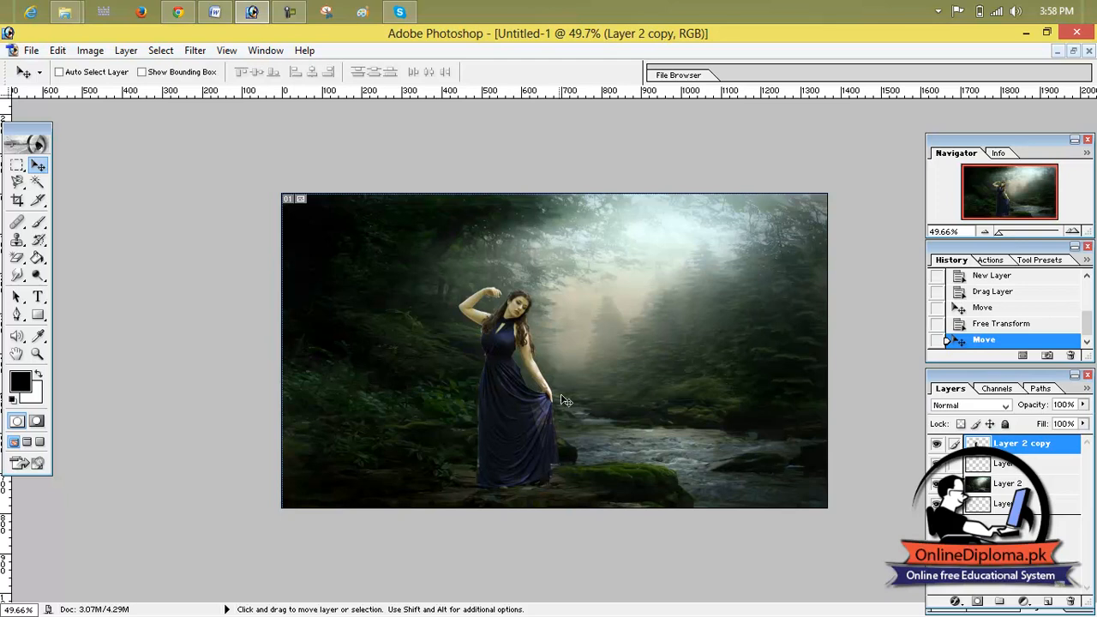
Desaturate the woman's layer and nudge her slightly closer to the mossy rock.
click(162, 52)
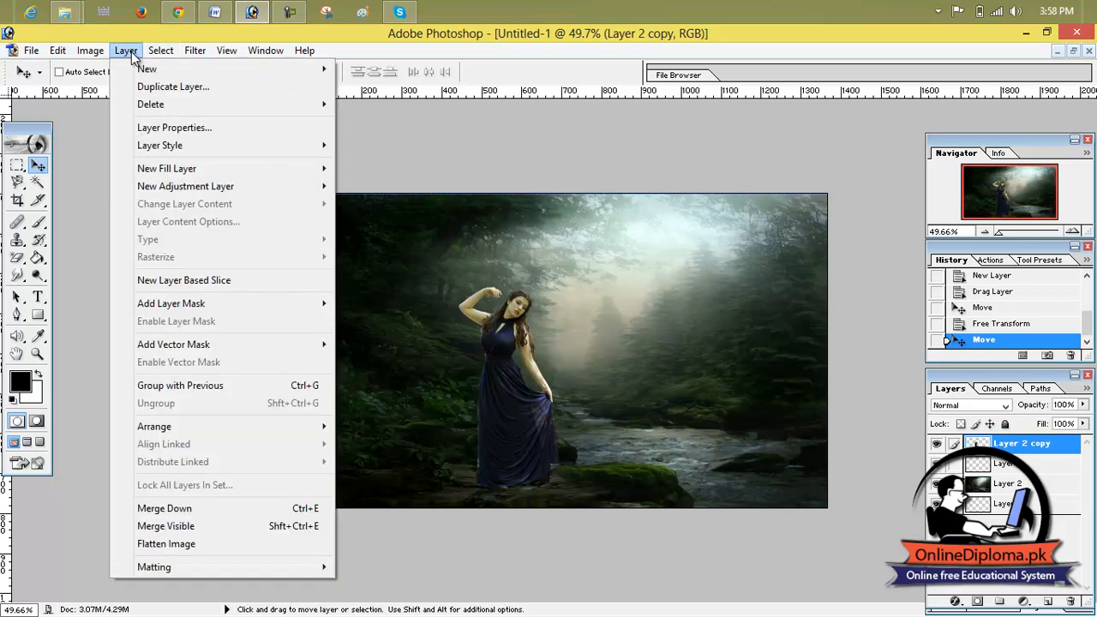
mouse_move(193, 55)
mouse_move(96, 54)
mouse_move(125, 95)
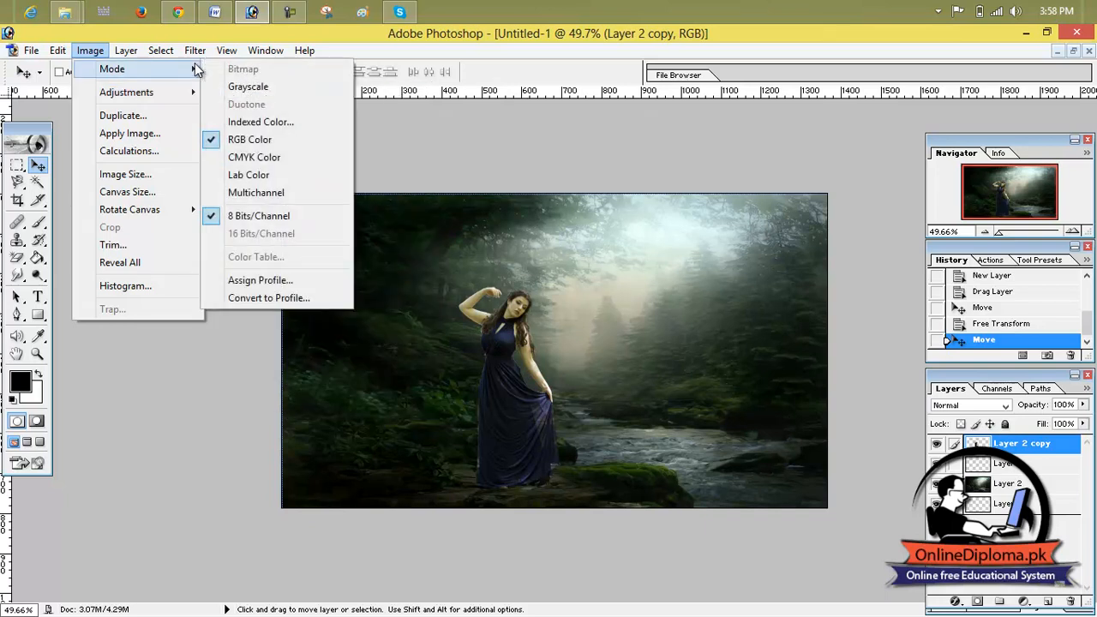
mouse_move(193, 92)
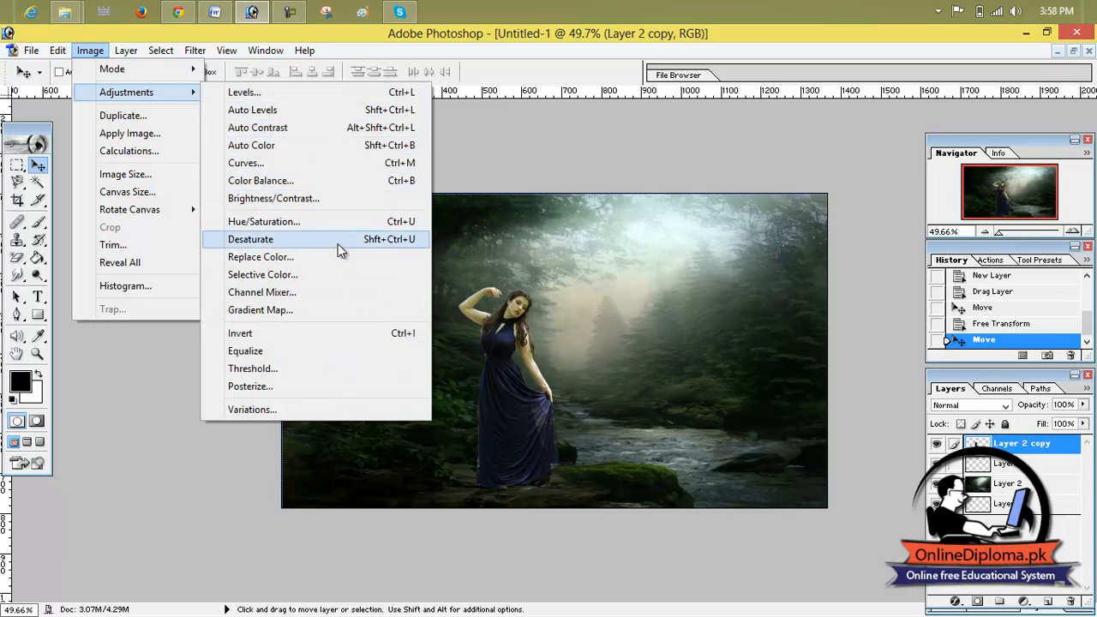
click(309, 239)
drag(511, 368, 522, 372)
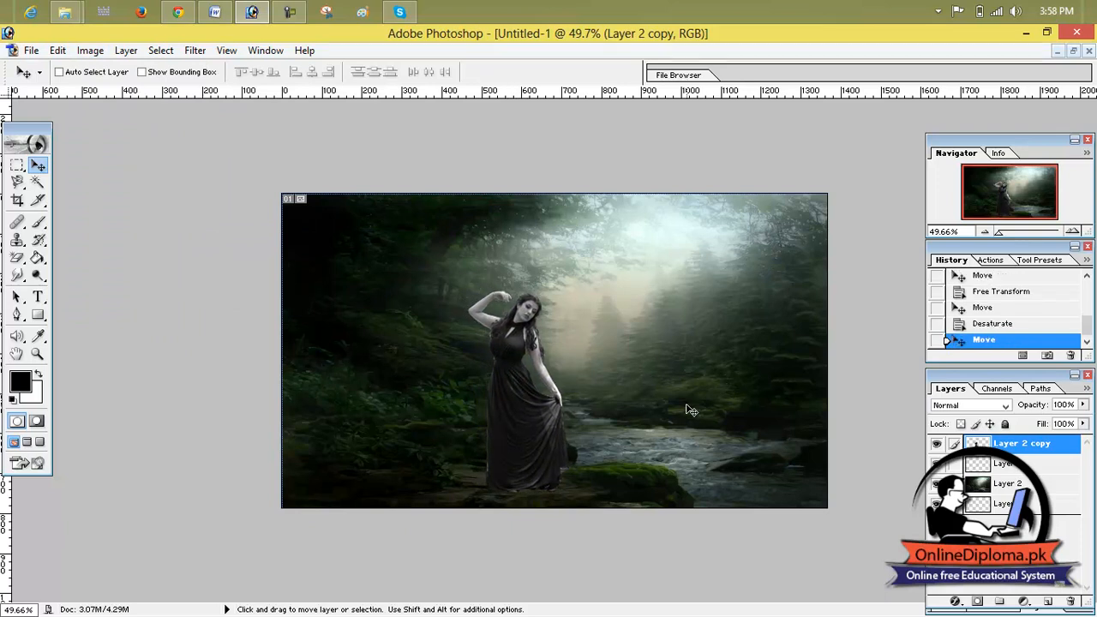
drag(540, 397, 544, 400)
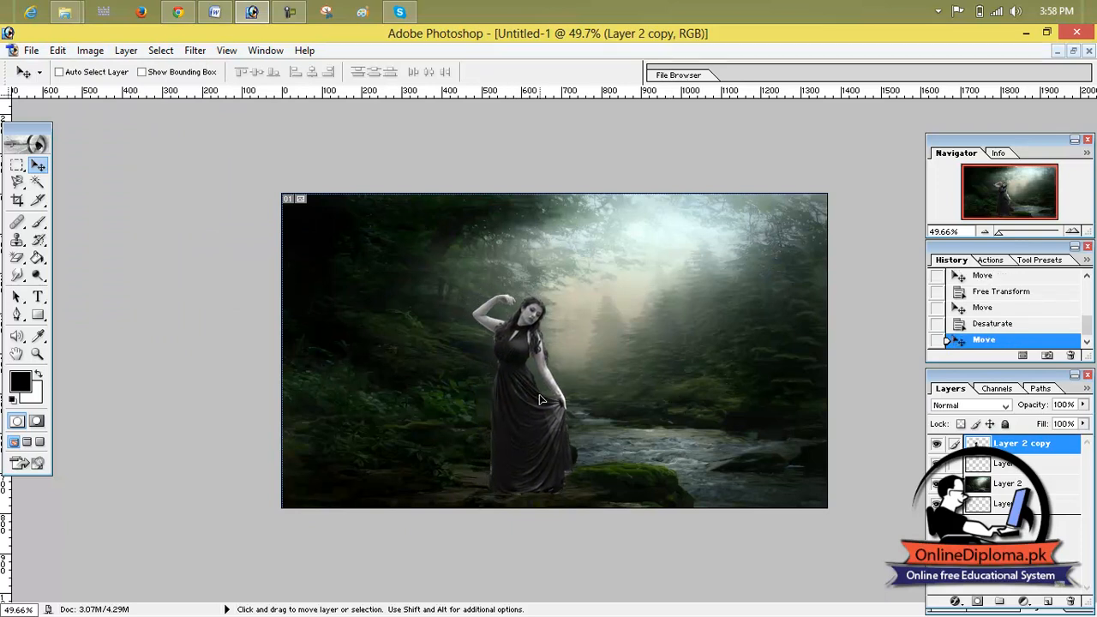
click(1048, 601)
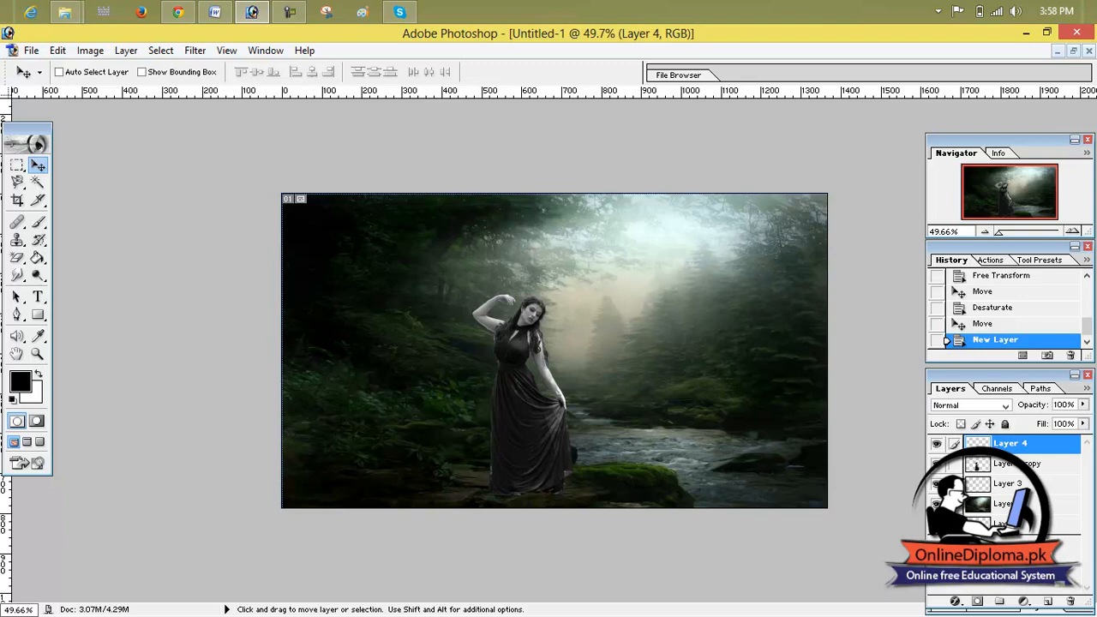
click(1067, 602)
click(517, 264)
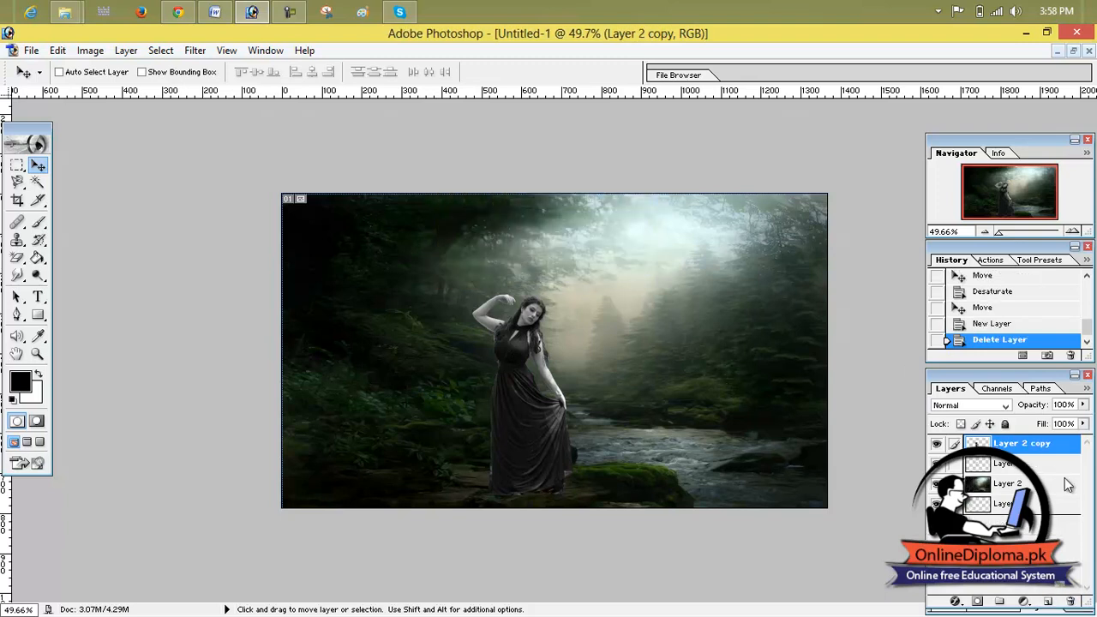
Duplicate the woman's layer, Layer 2 copy, within the Untitled-1 document.
right_click(996, 444)
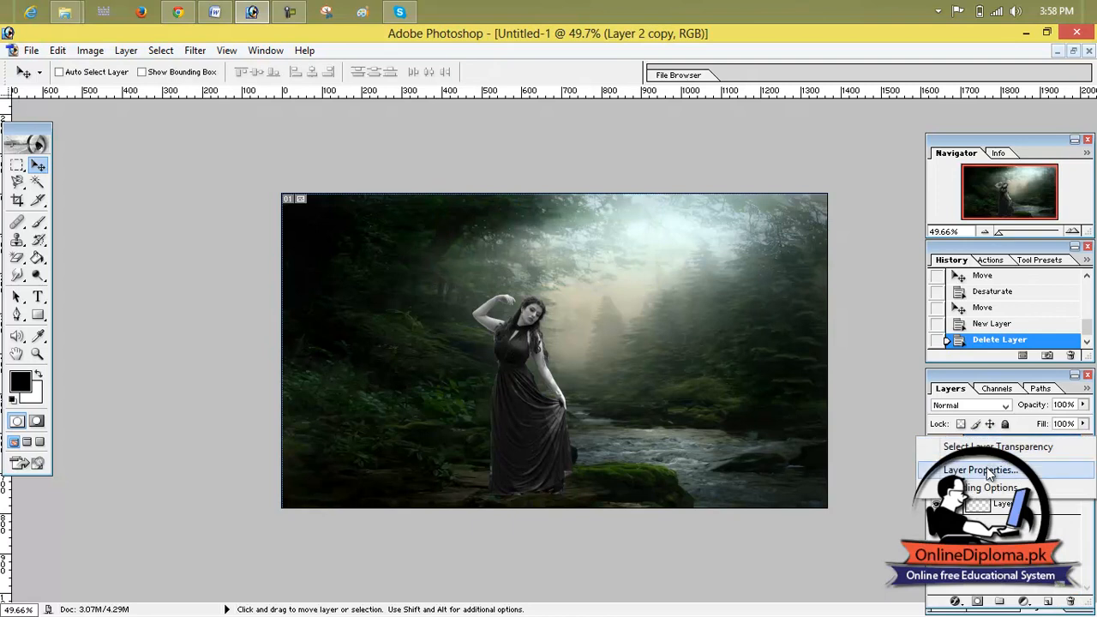
click(1009, 511)
right_click(995, 444)
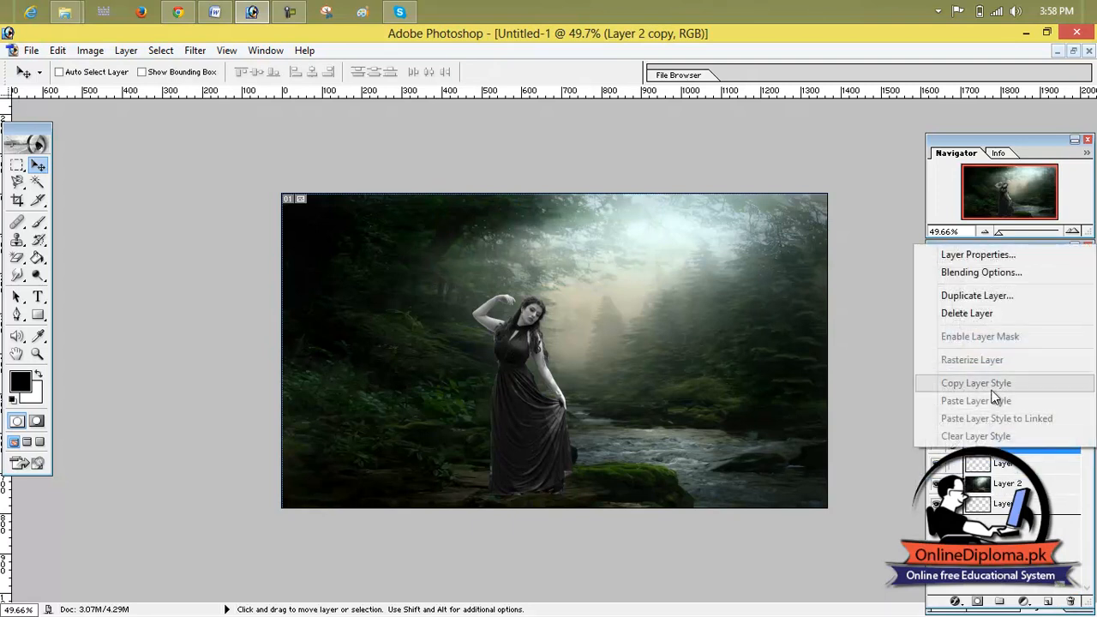
click(980, 295)
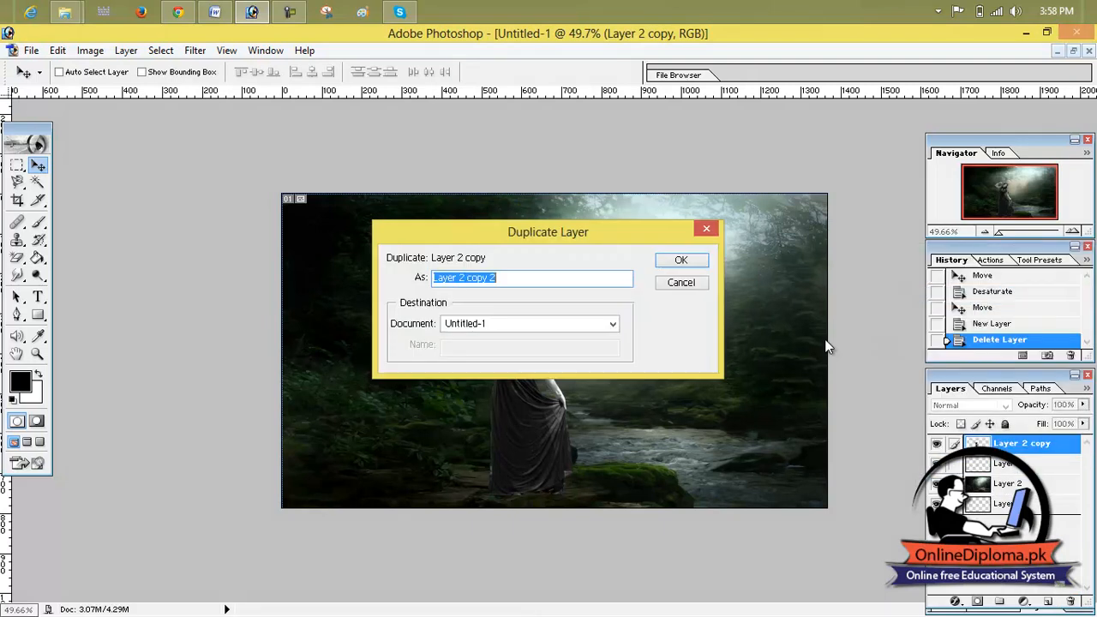
click(689, 263)
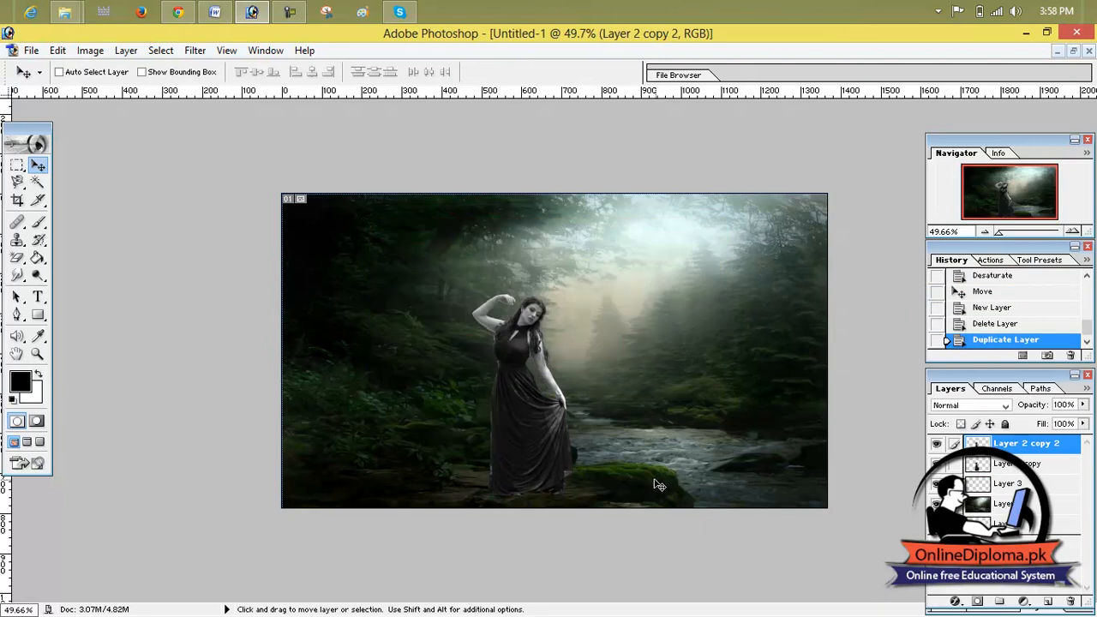
Apply the High Pass filter with a radius of 7 pixels to the duplicated woman layer.
click(89, 51)
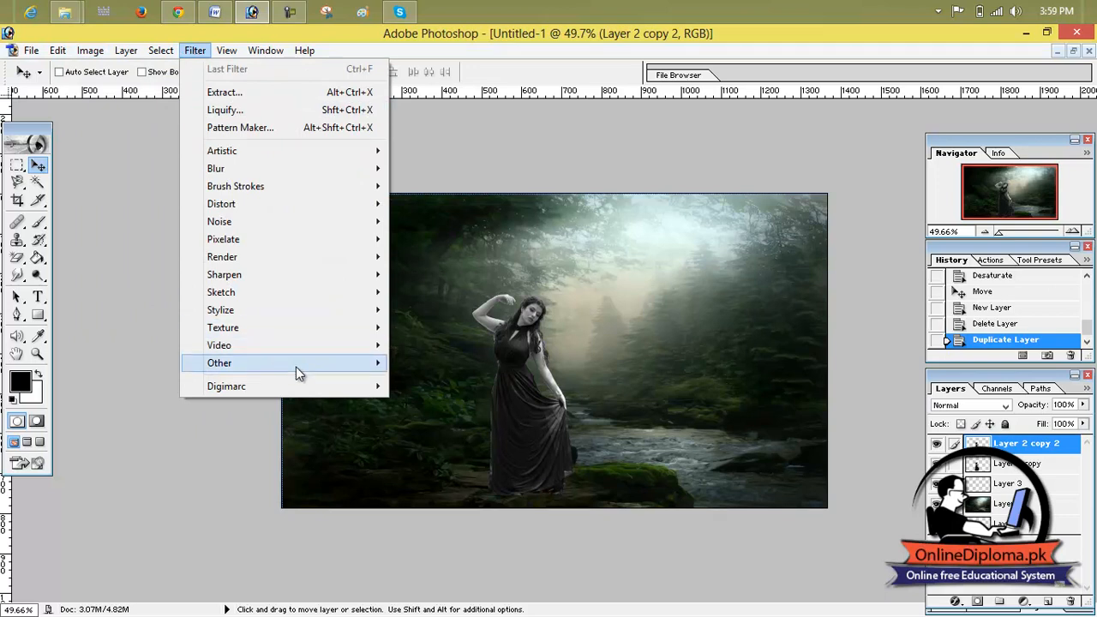
mouse_move(296, 367)
click(442, 380)
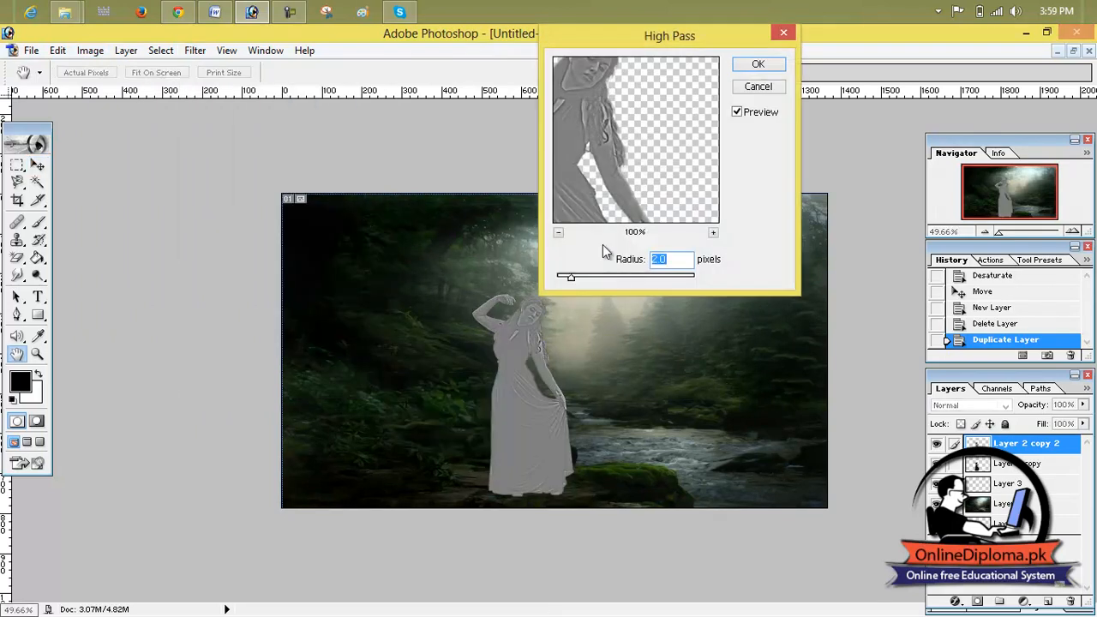
drag(675, 259, 608, 270)
text(7)
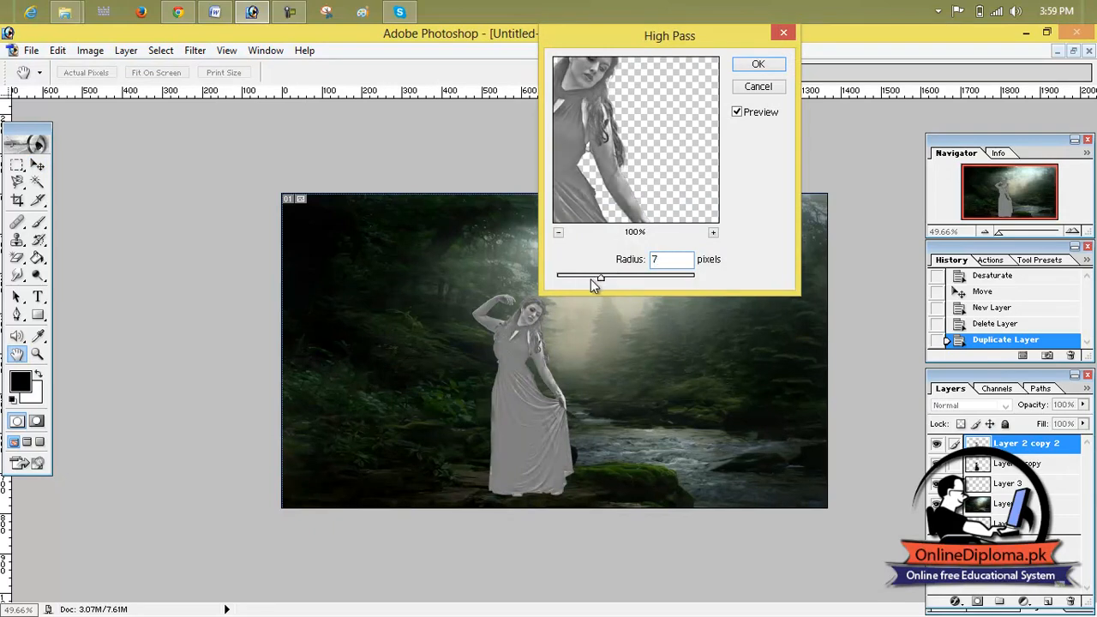
text(.0)
click(745, 69)
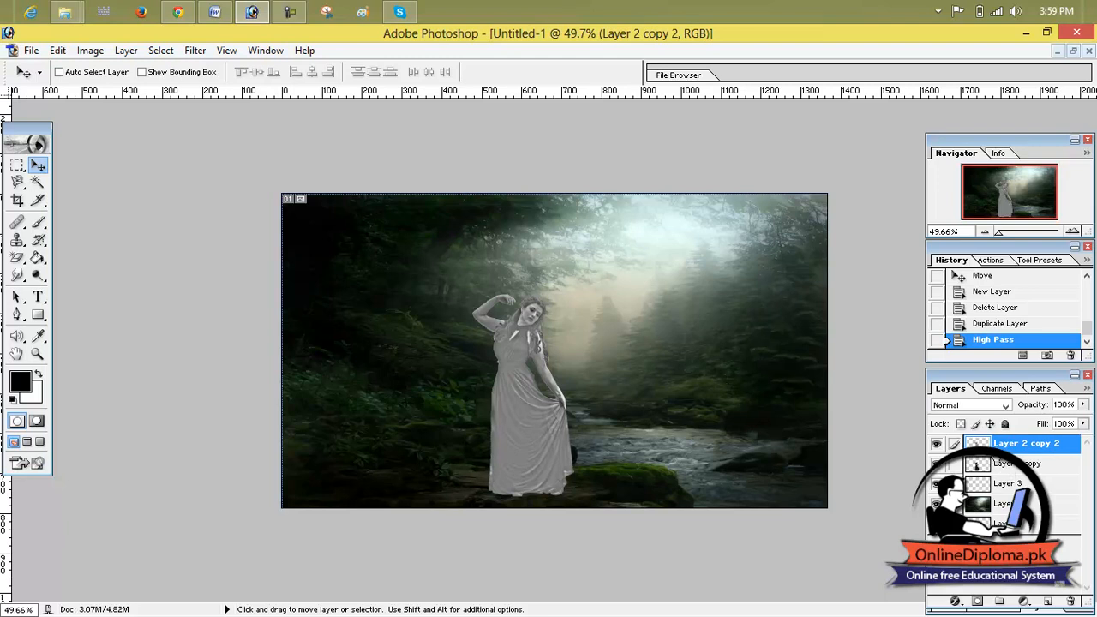
Try Color Dodge on the High Pass layer, and settle on the Soft Light blending mode.
click(981, 407)
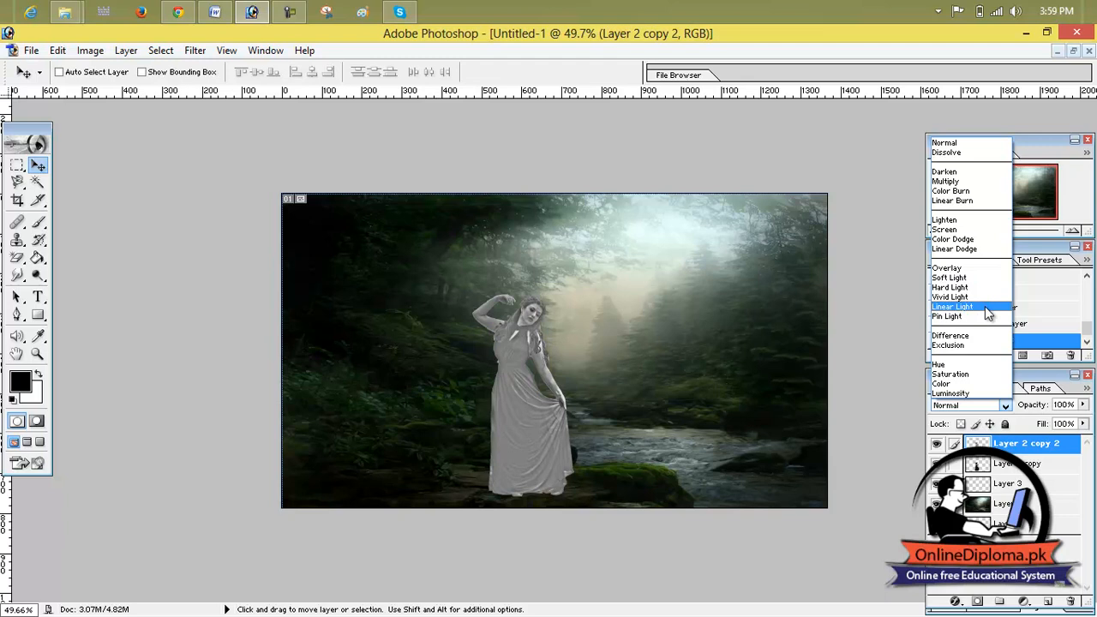
click(987, 247)
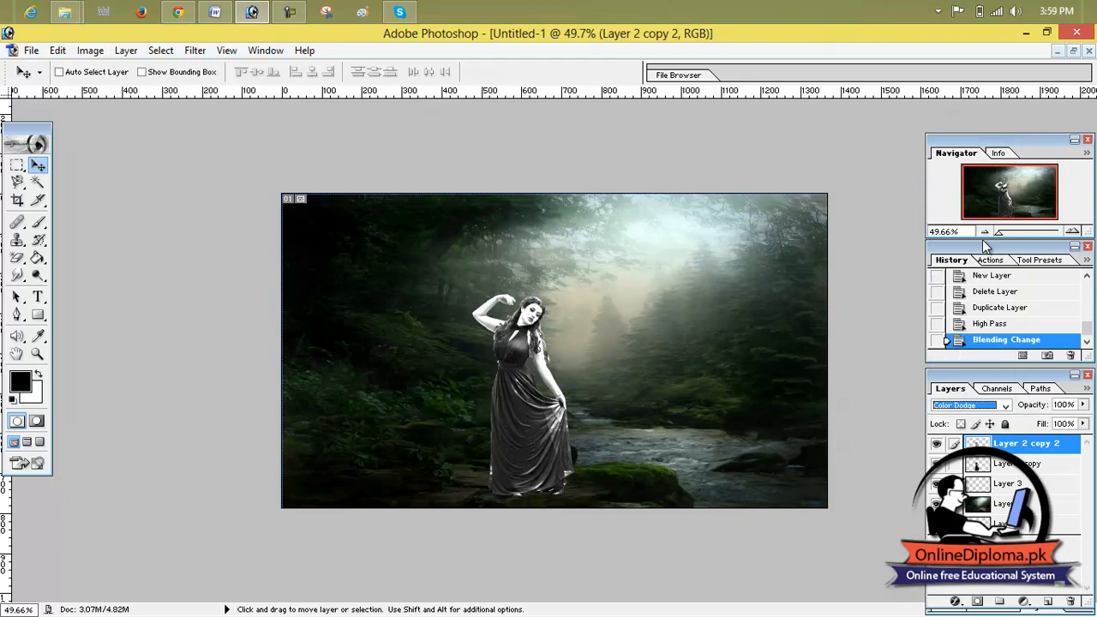
click(1000, 407)
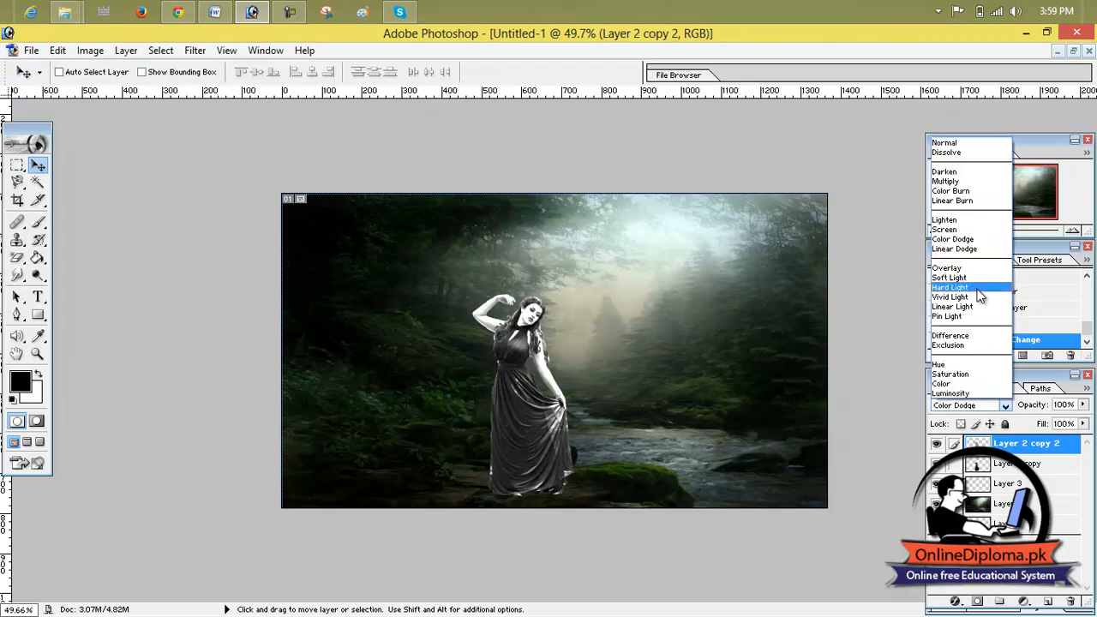
click(977, 280)
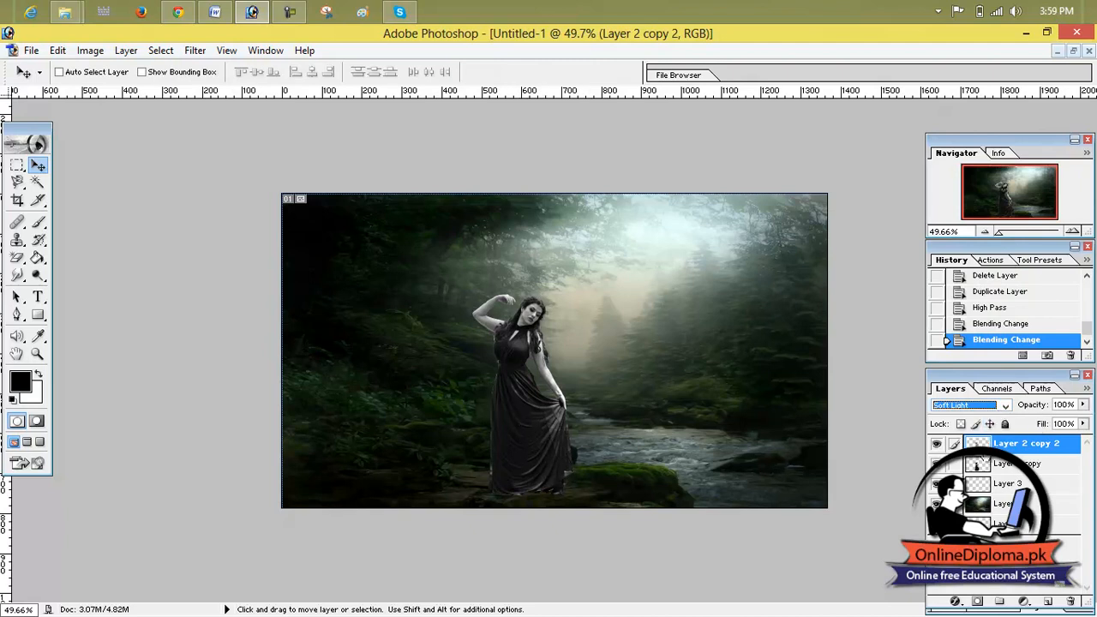
Link the Soft Light layer with the desaturated woman layer below it and merge the linked layers.
click(955, 464)
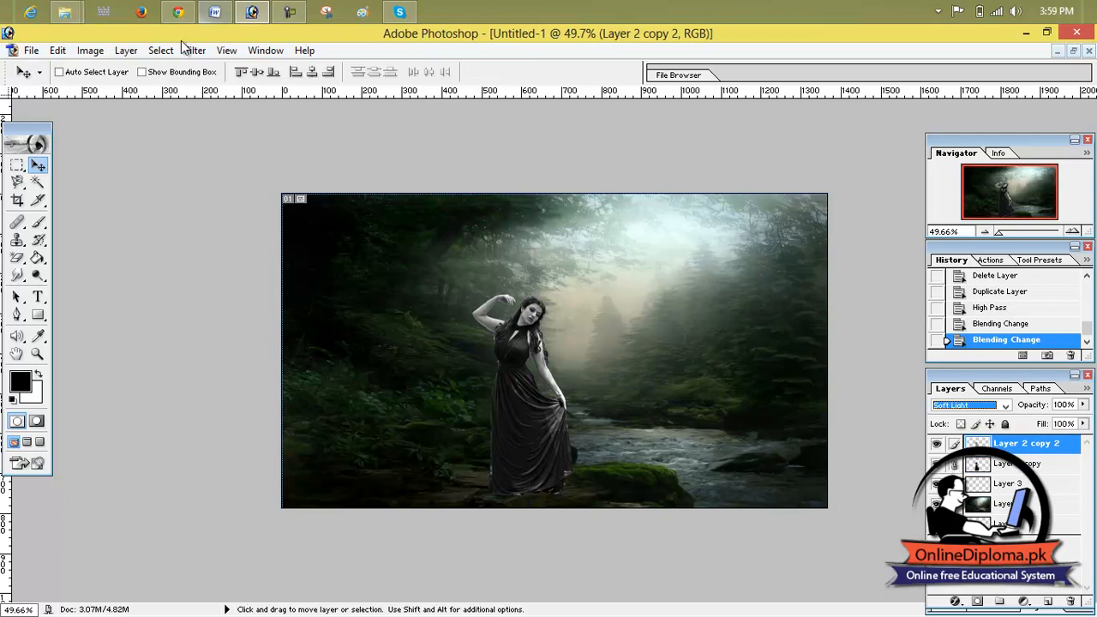
click(135, 53)
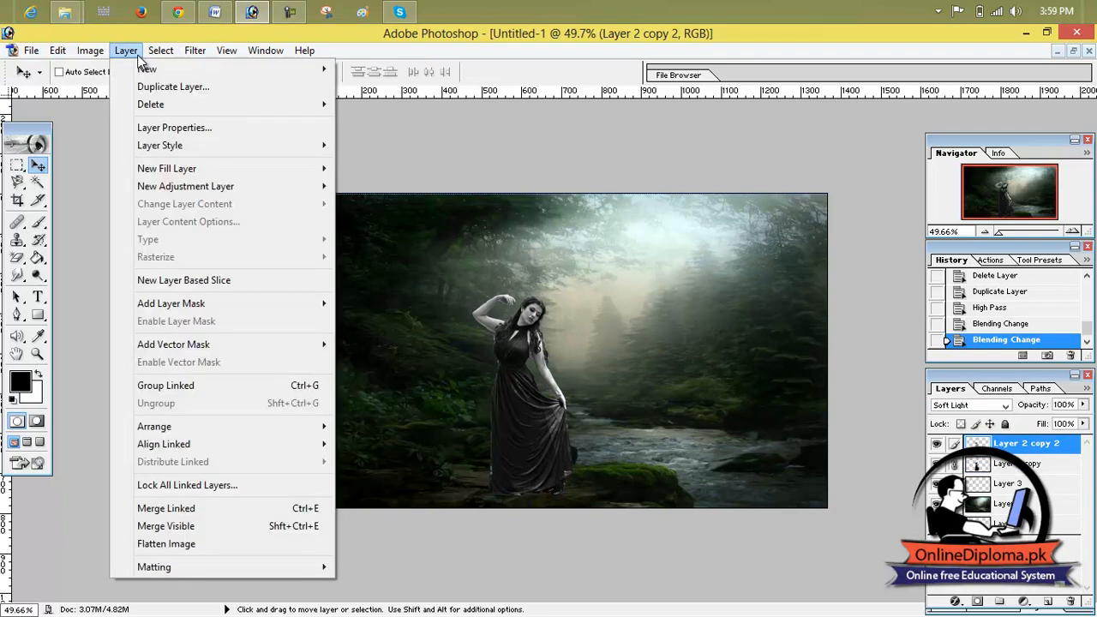
mouse_move(271, 307)
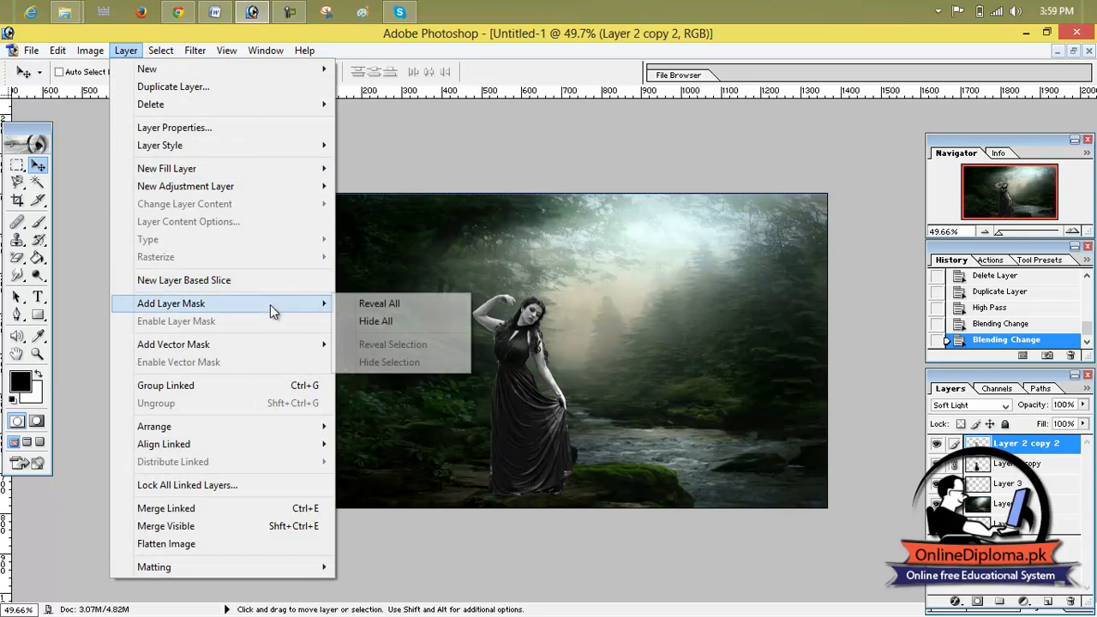
click(262, 509)
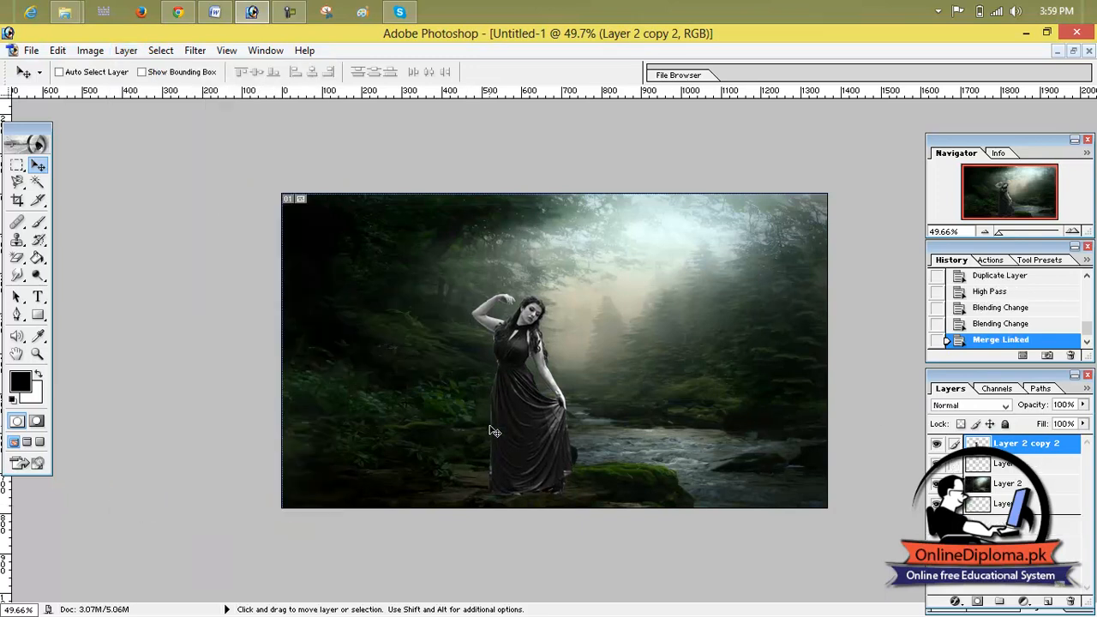
Free-transform the merged woman layer to about 114.6% width and 122.7% height, keeping her feet on the rocks, and commit it.
scroll(528, 407, down, 1)
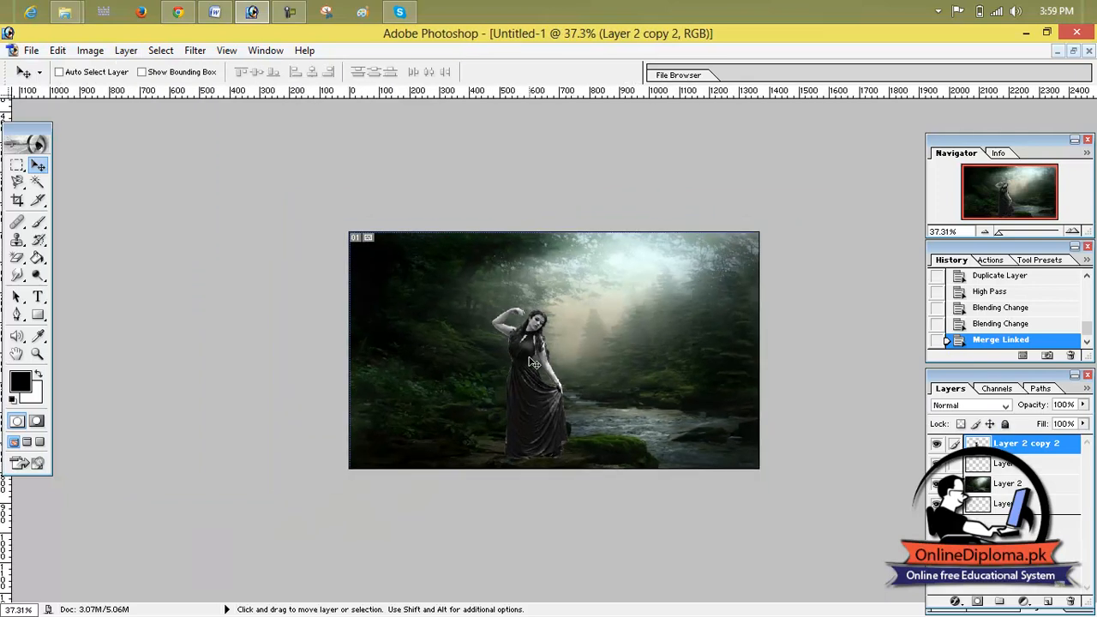
scroll(515, 368, up, 3)
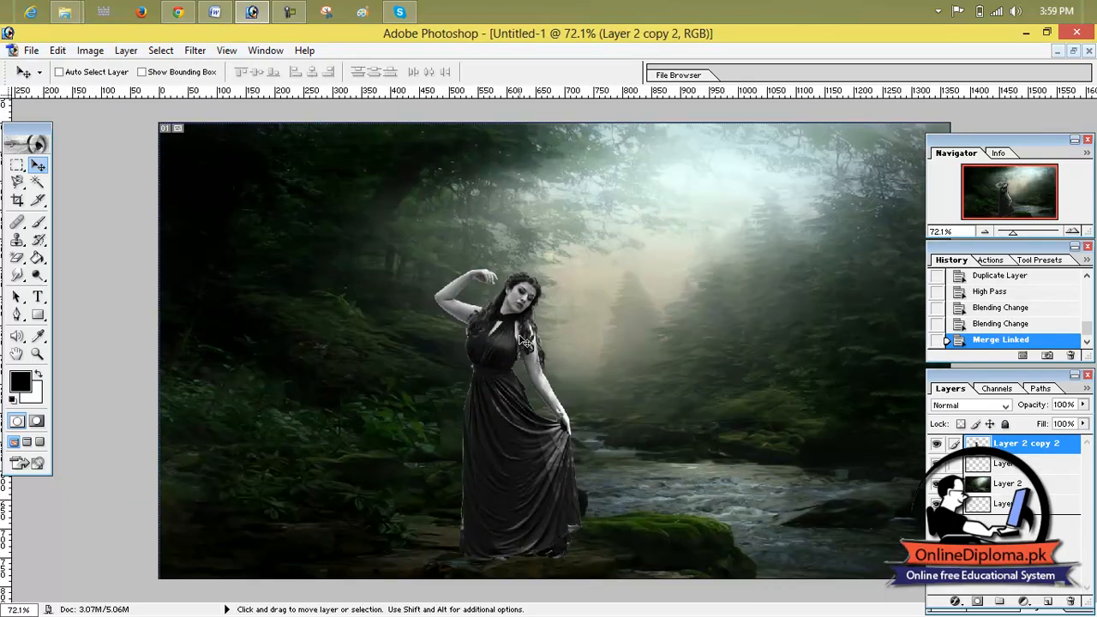
key(ctrl+t)
drag(579, 264, 605, 202)
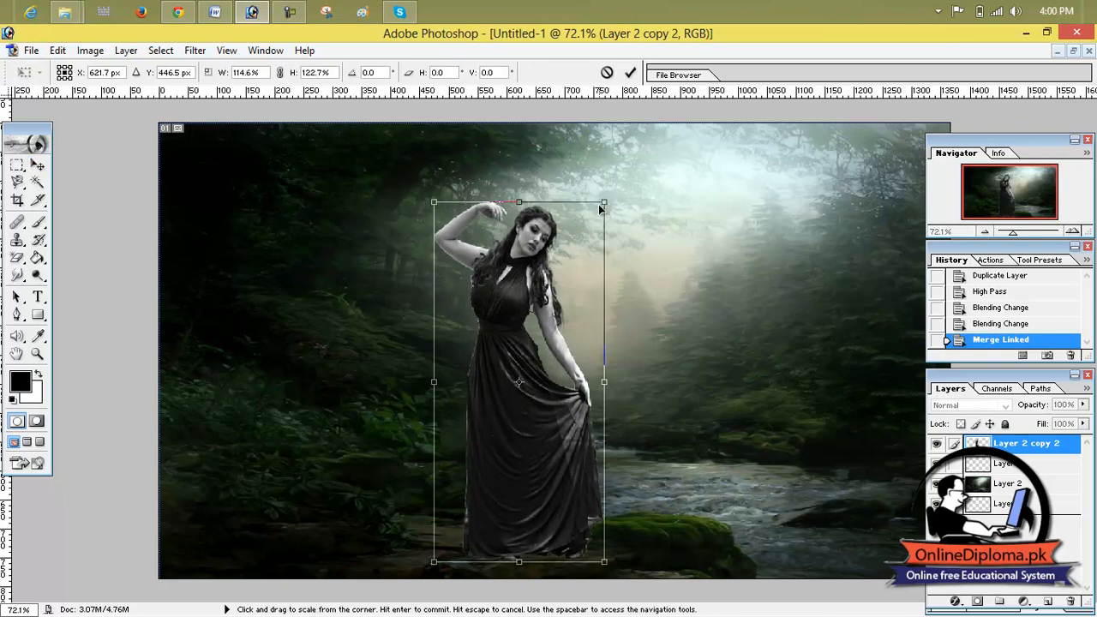
click(631, 73)
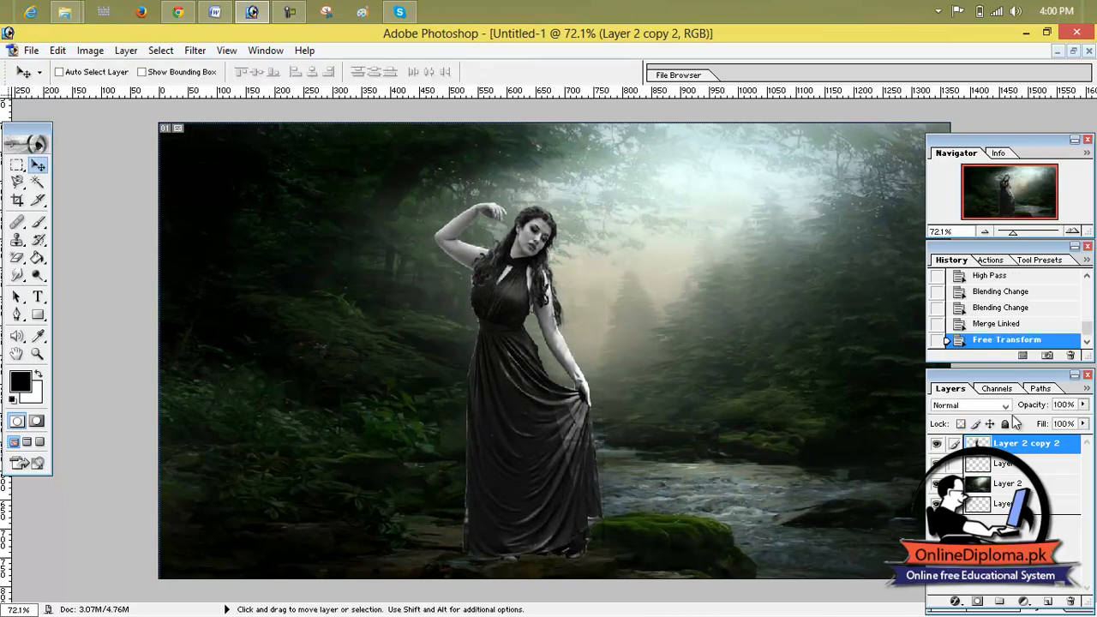
key(ctrl+0)
scroll(831, 494, up, 1)
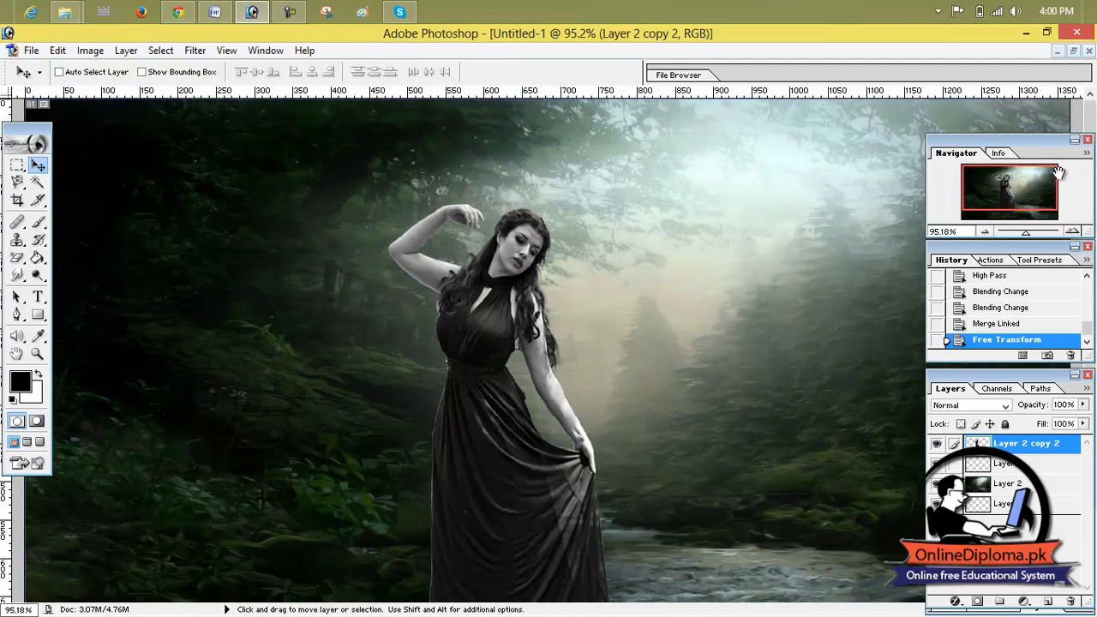
Nudge the woman layer slightly, then scale it to about 84.2% width and 86.7% height with her feet kept on the rocks.
drag(1022, 233, 998, 233)
drag(531, 392, 537, 393)
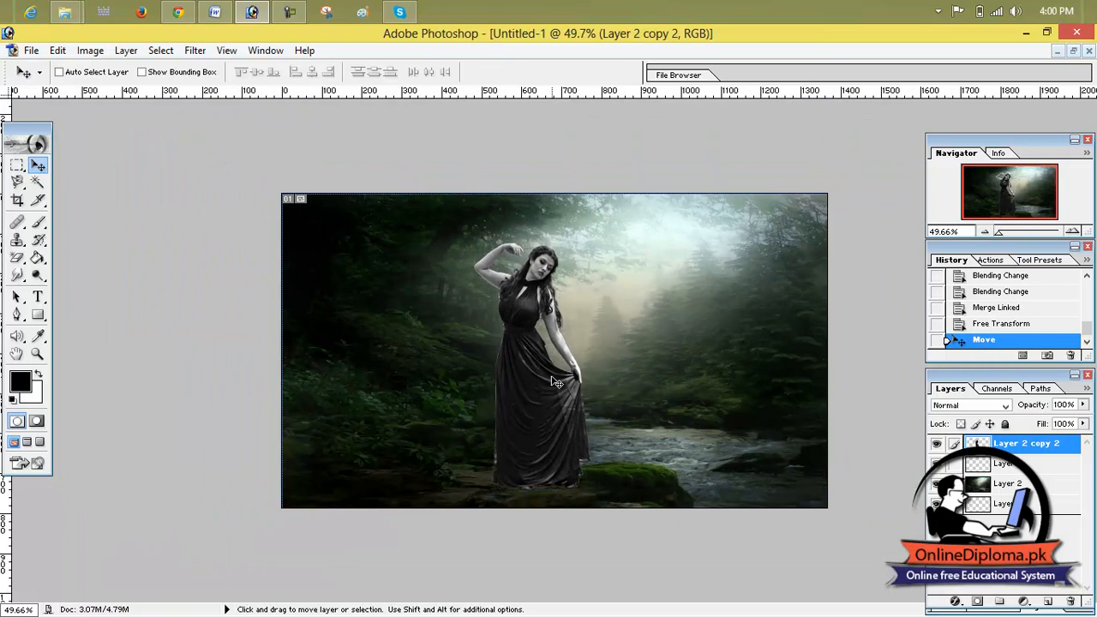
key(ctrl+t)
drag(599, 238, 573, 275)
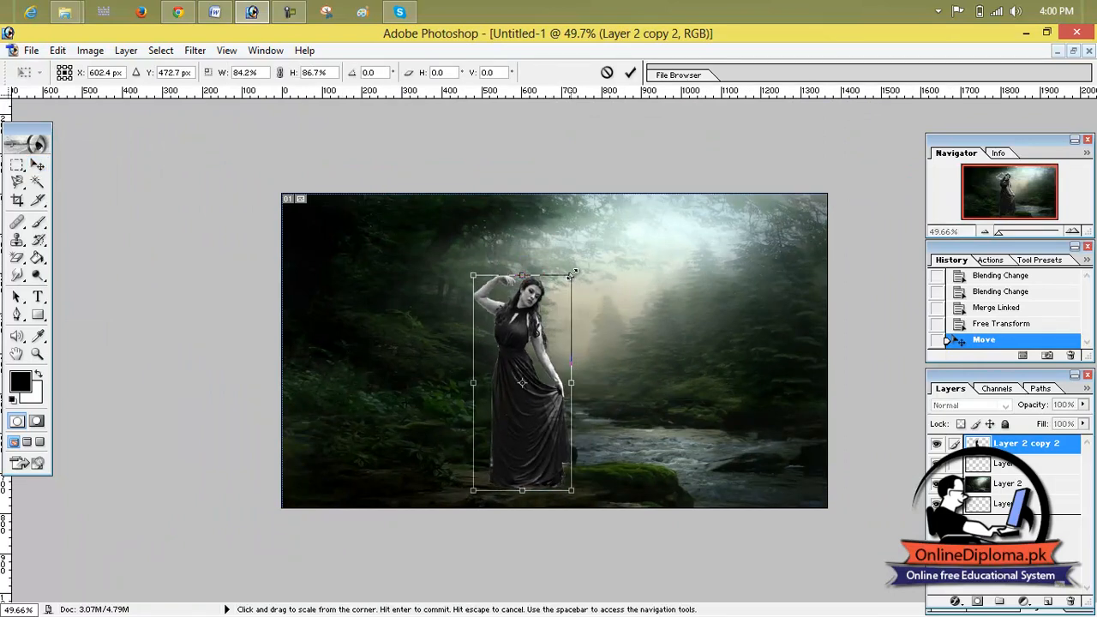
click(630, 72)
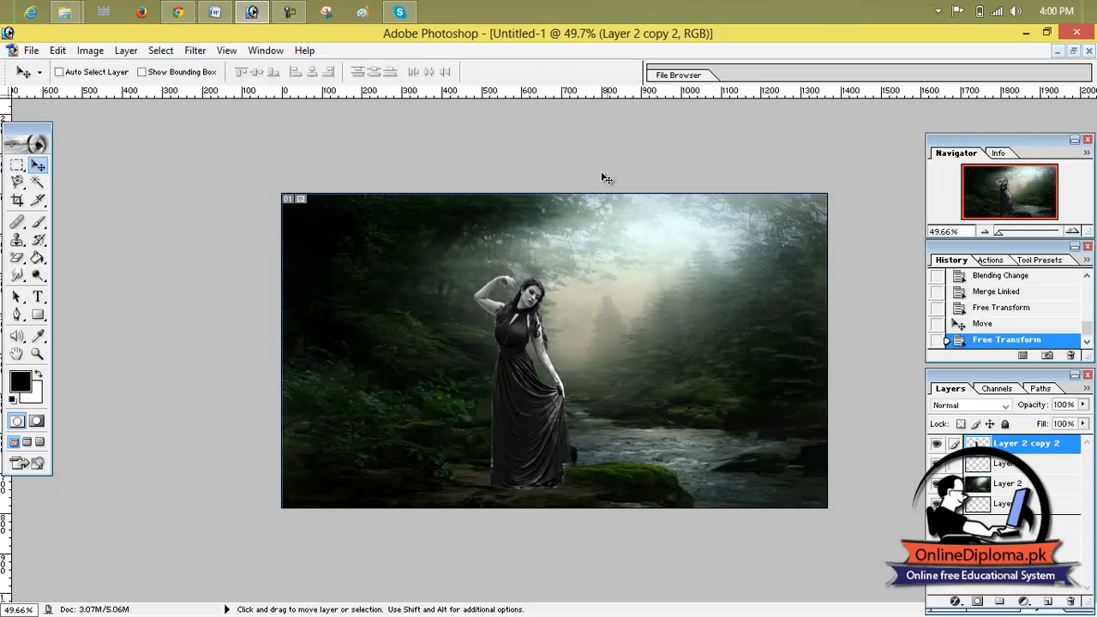
scroll(520, 329, up, 6)
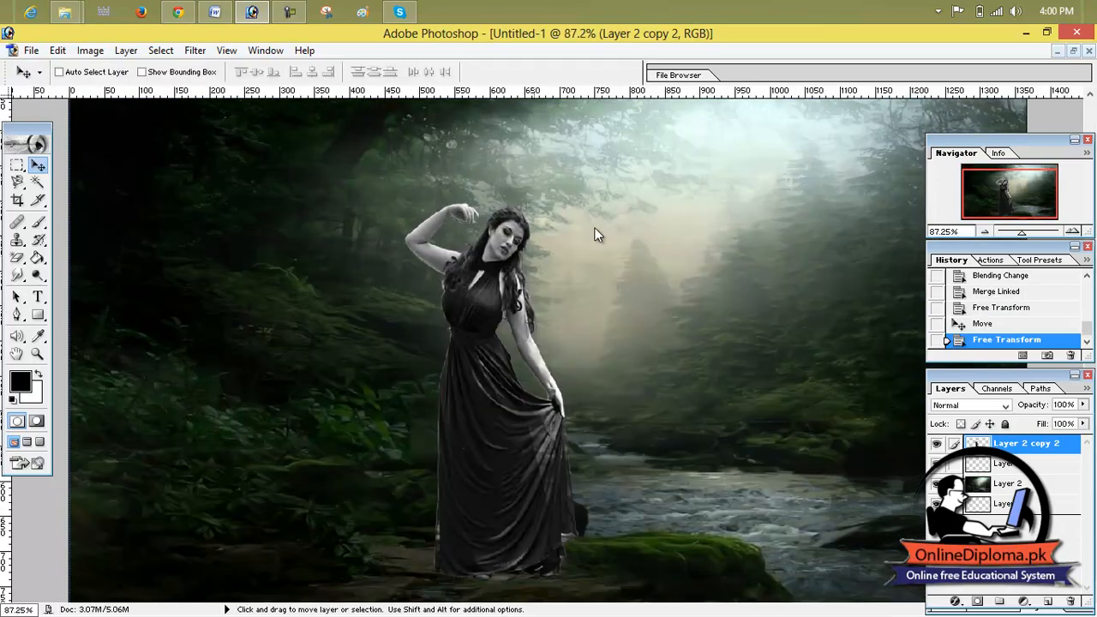
mouse_move(1026, 236)
mouse_down()
mouse_move(1035, 233)
mouse_move(996, 234)
mouse_move(1005, 237)
mouse_up()
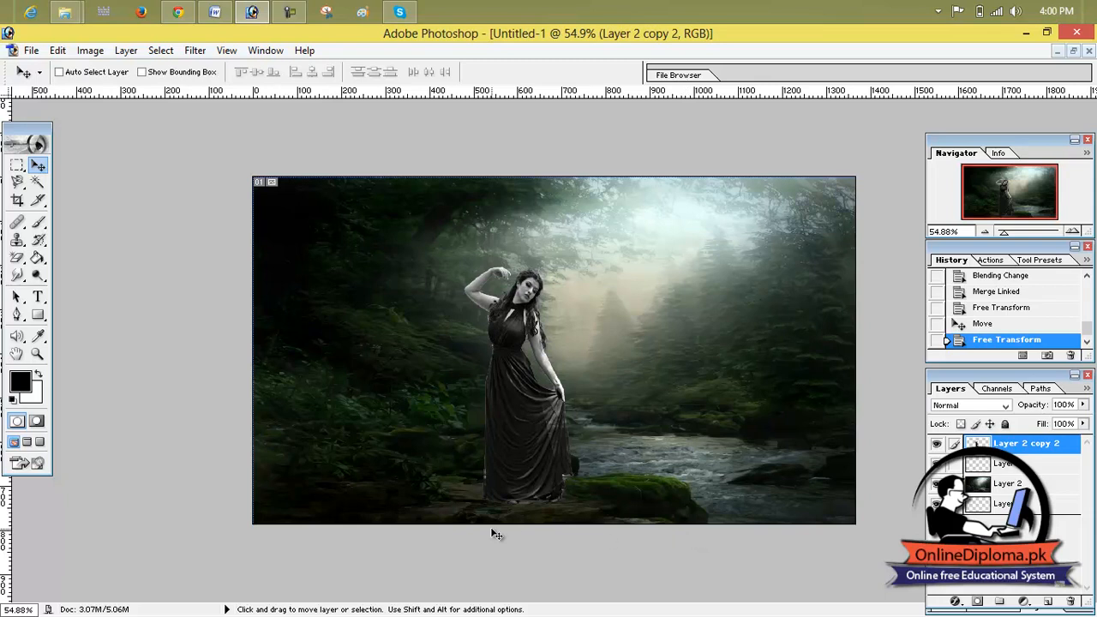
scroll(490, 523, up, 1)
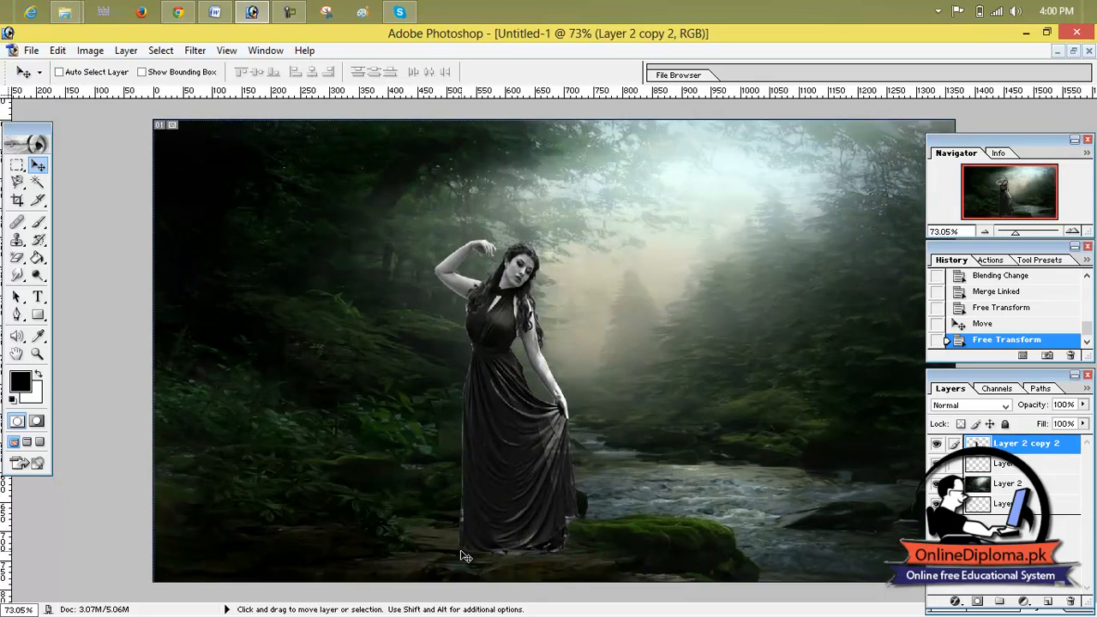
click(17, 275)
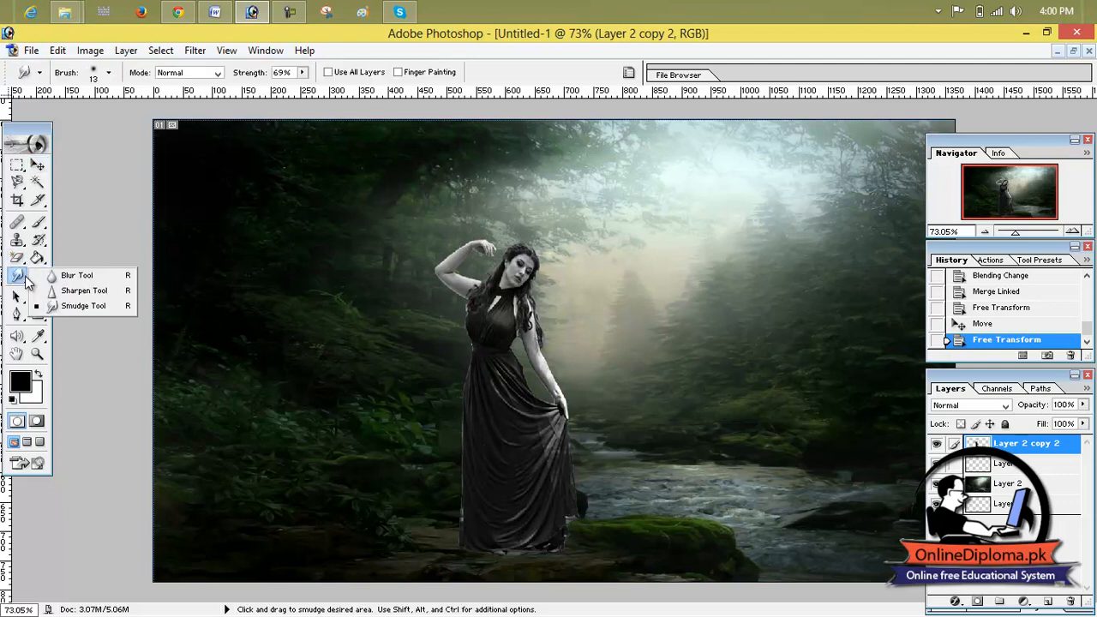
click(18, 258)
click(74, 244)
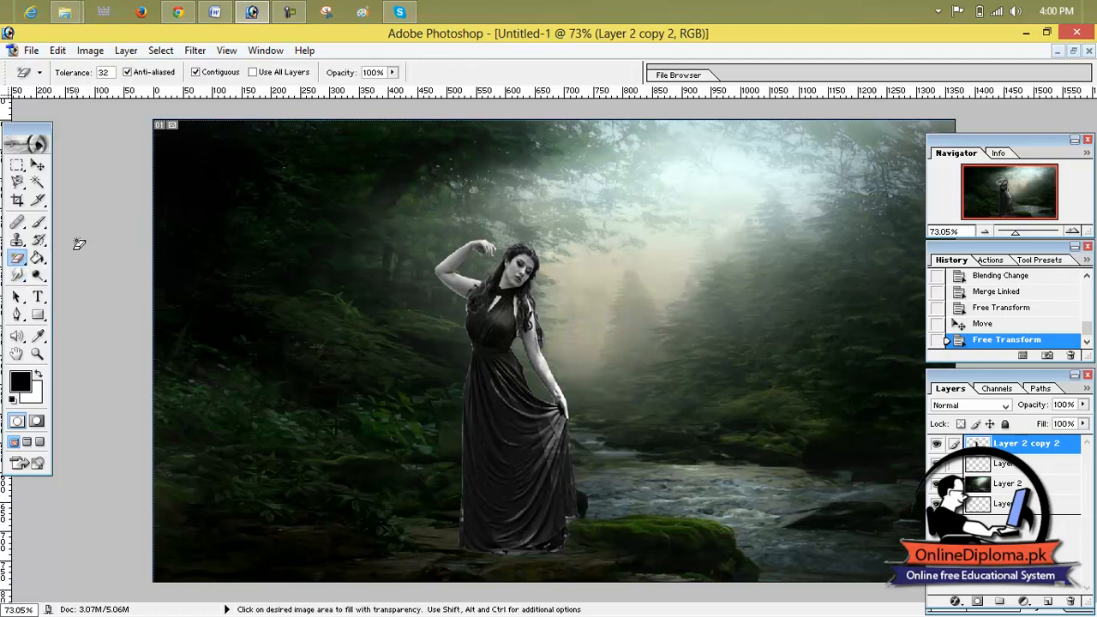
Soften the woman's figure and dress with the Blur tool, using a 93 px brush at 51% strength.
click(17, 275)
click(59, 276)
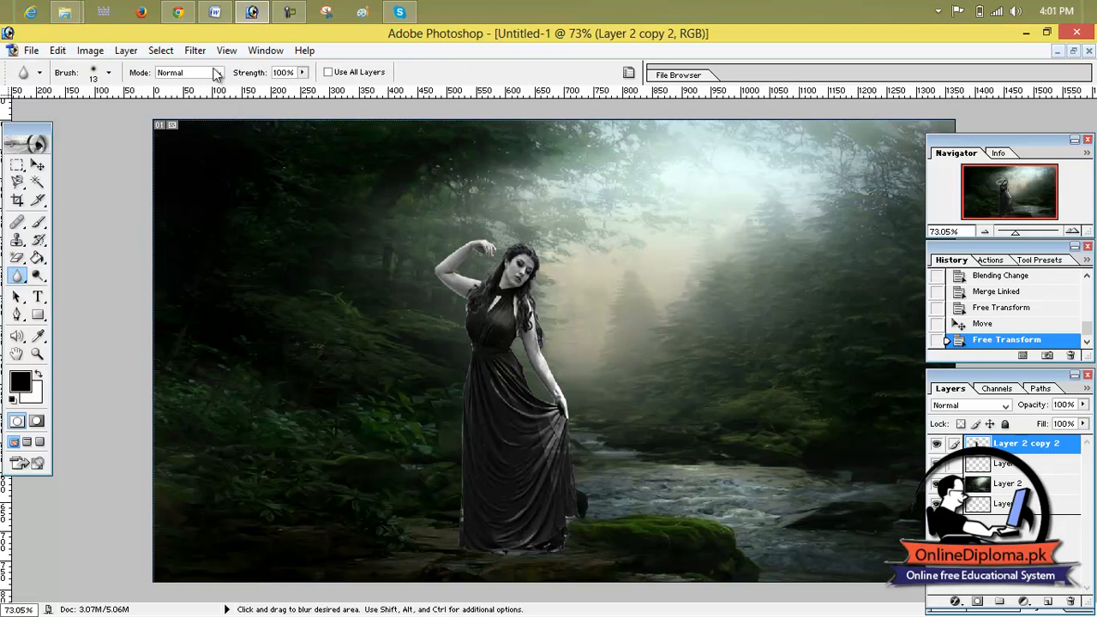
click(109, 73)
click(91, 114)
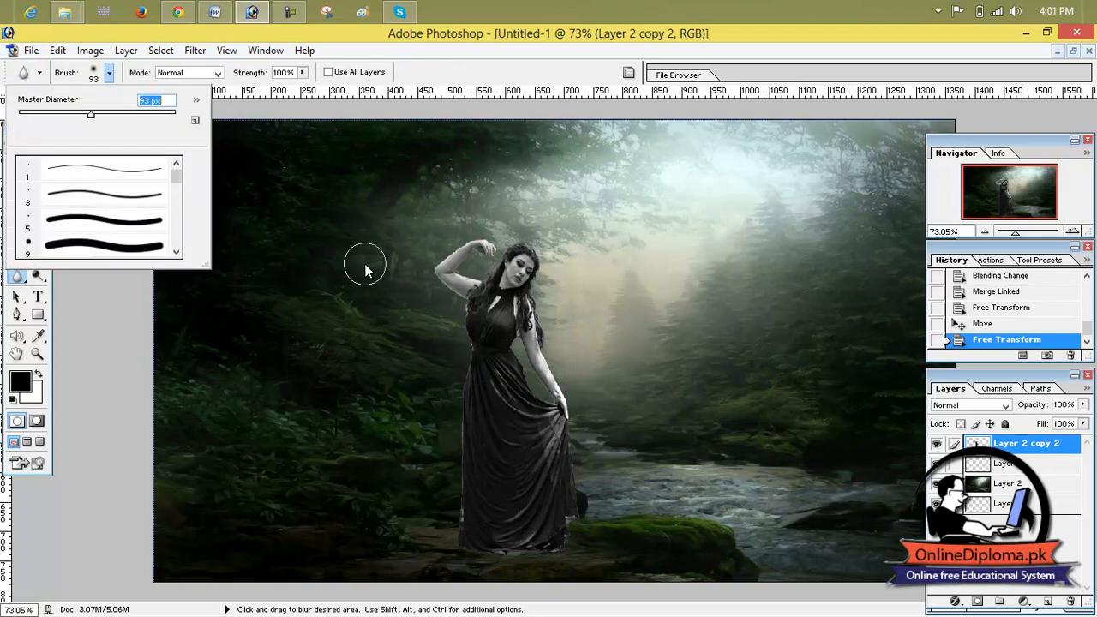
click(302, 72)
drag(301, 85, 264, 88)
click(468, 309)
mouse_move(468, 316)
mouse_down()
mouse_move(478, 368)
mouse_move(459, 427)
mouse_move(467, 548)
mouse_move(475, 509)
mouse_move(474, 553)
mouse_move(558, 562)
mouse_move(573, 531)
mouse_move(566, 421)
mouse_up()
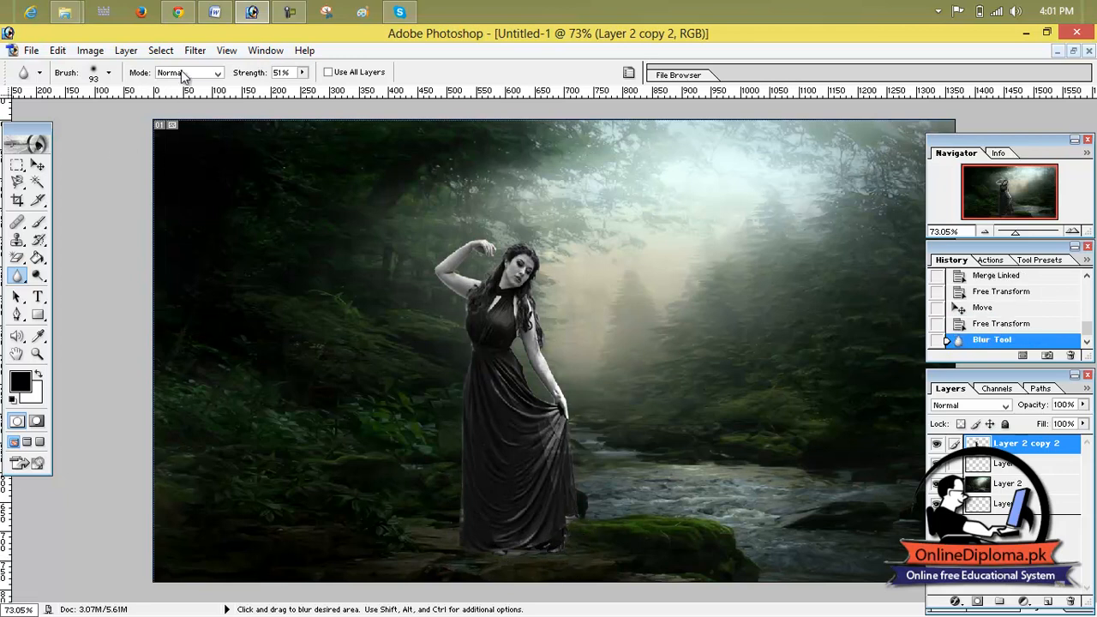
Raise the blur strength to 100% and brush over the woman again to soften her further.
click(303, 74)
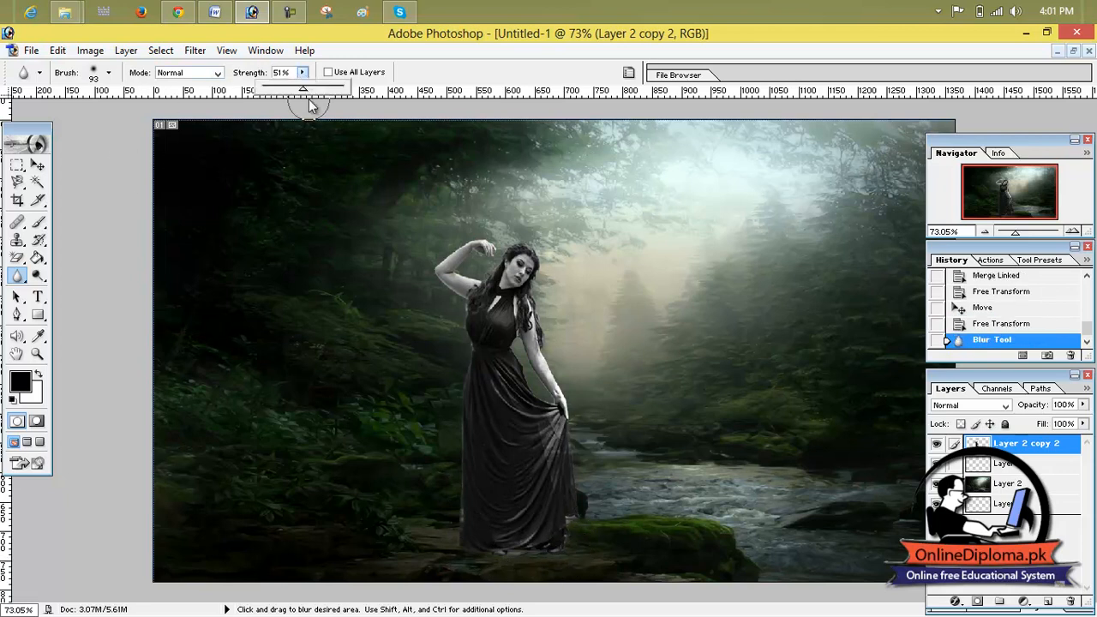
click(547, 315)
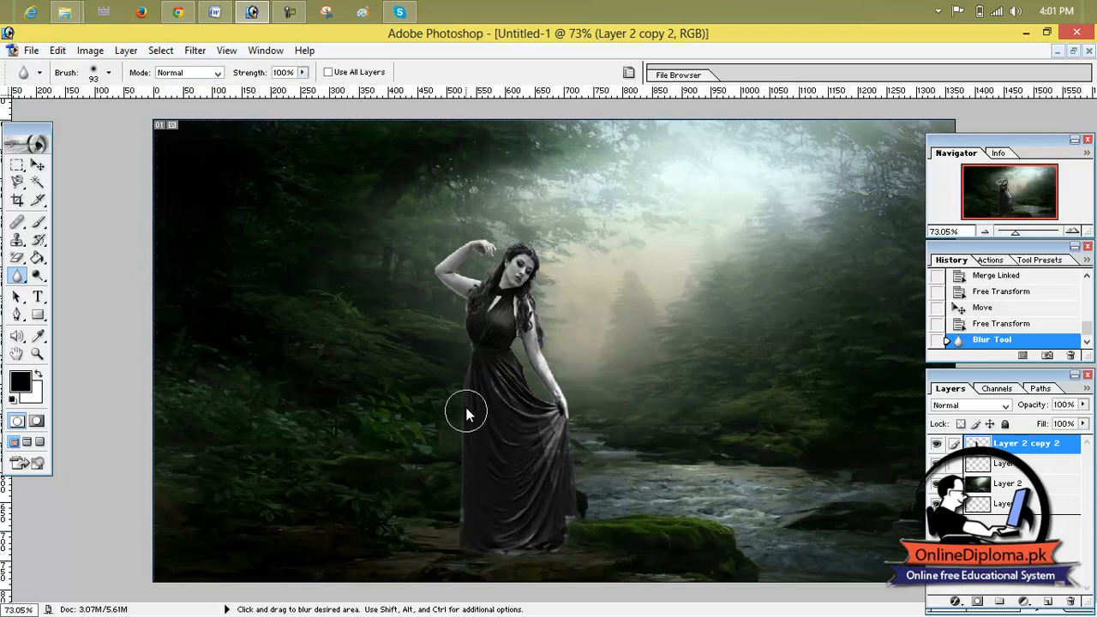
mouse_move(508, 235)
mouse_down()
mouse_move(580, 245)
mouse_move(710, 333)
mouse_up()
click(37, 164)
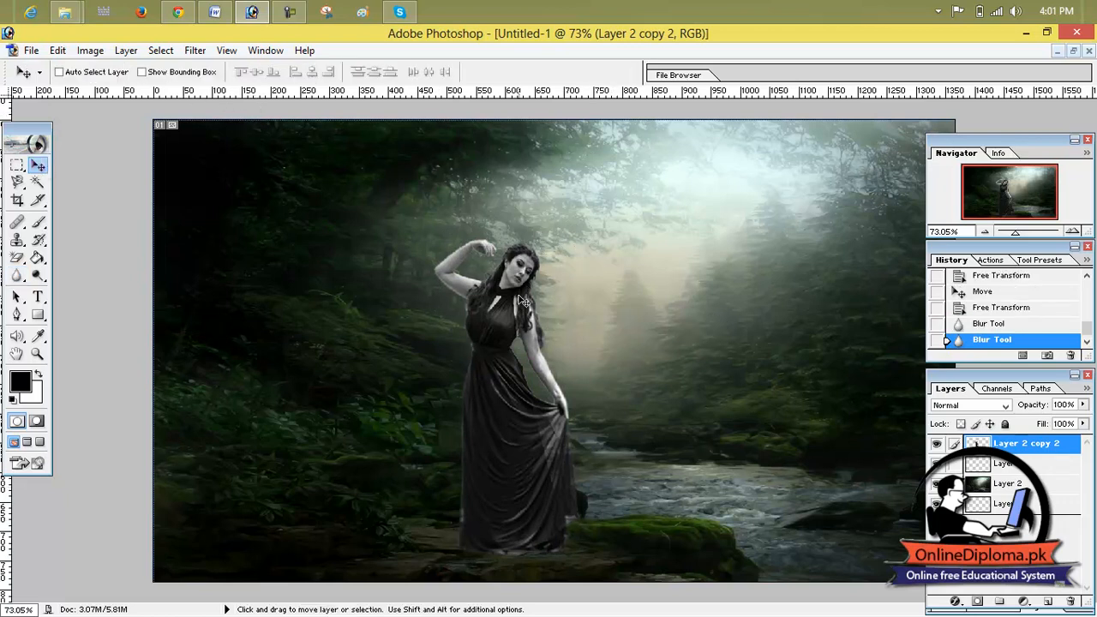
Try the Linear Light and Lighten blending modes on the woman layer, reverting each one.
click(992, 464)
click(991, 450)
click(966, 406)
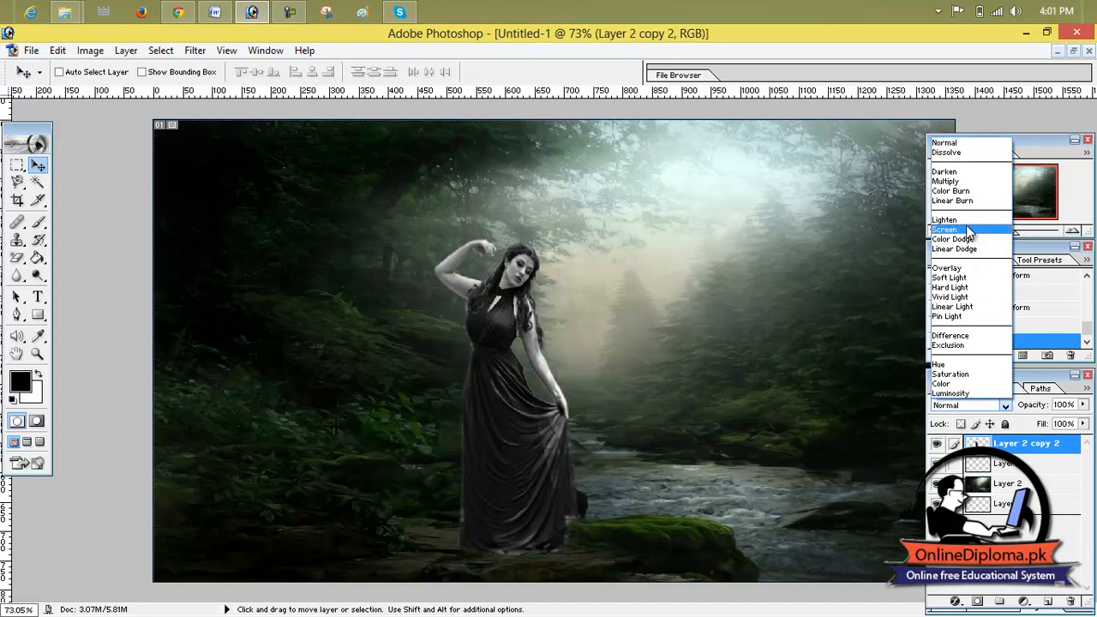
click(986, 310)
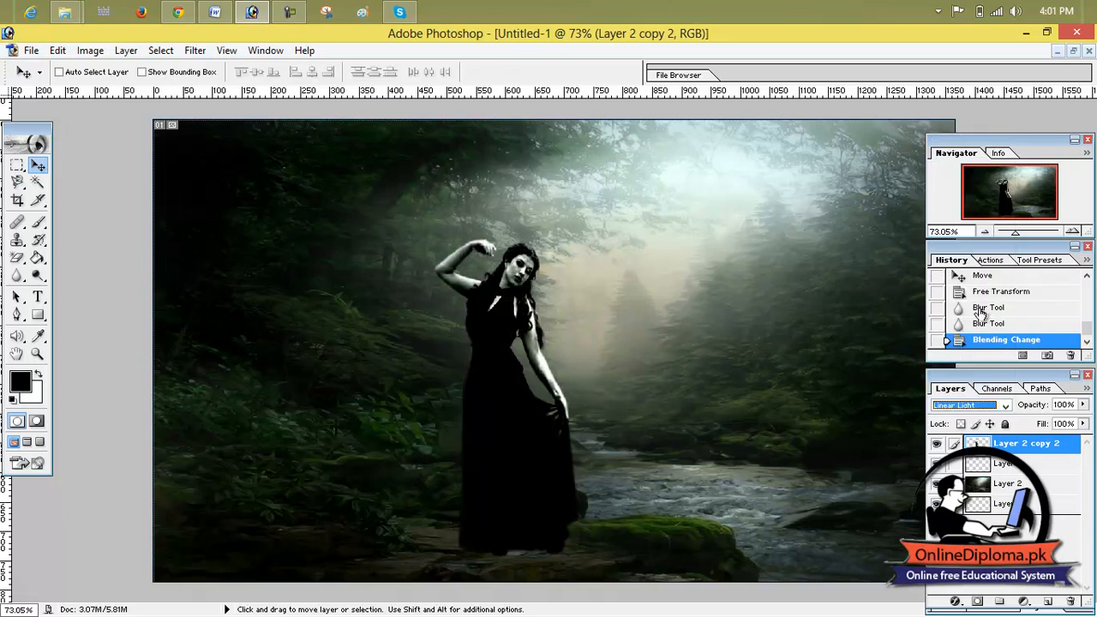
click(986, 325)
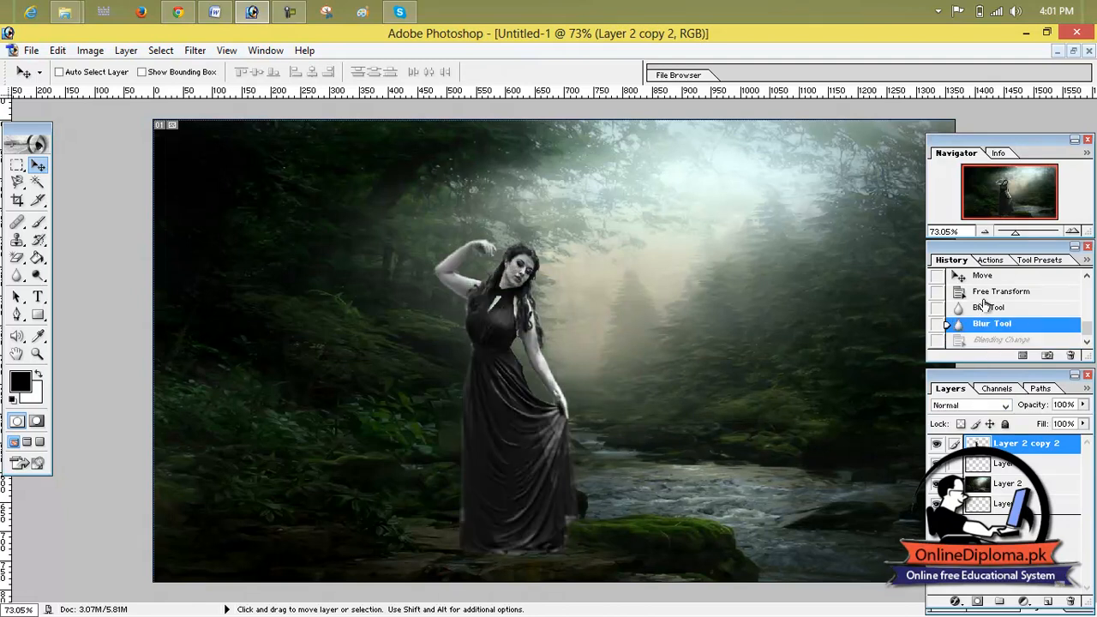
click(1000, 407)
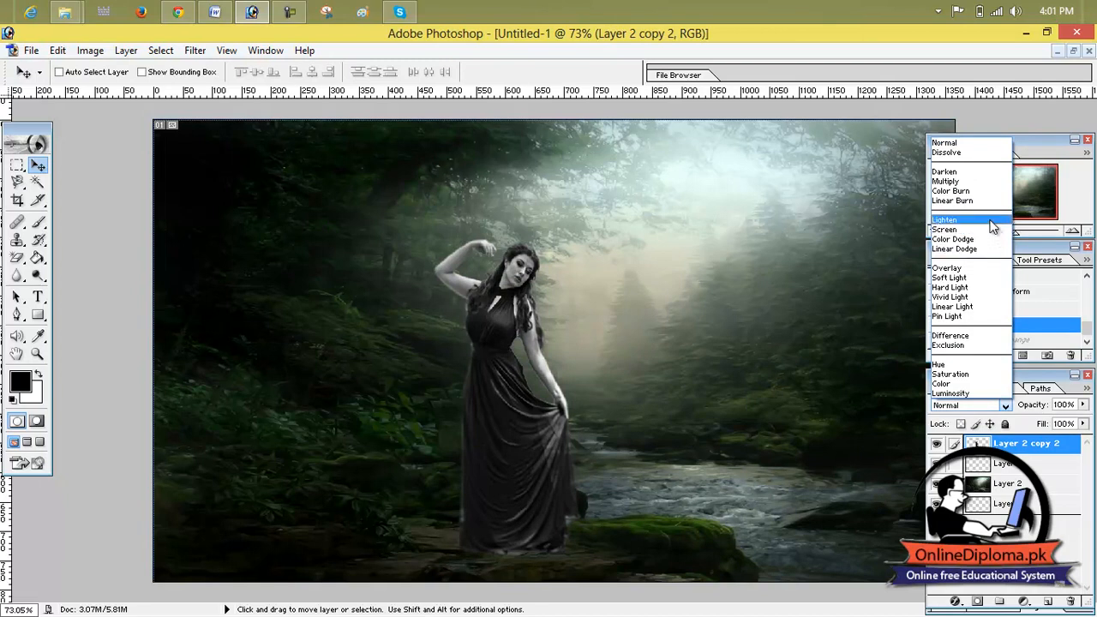
click(945, 221)
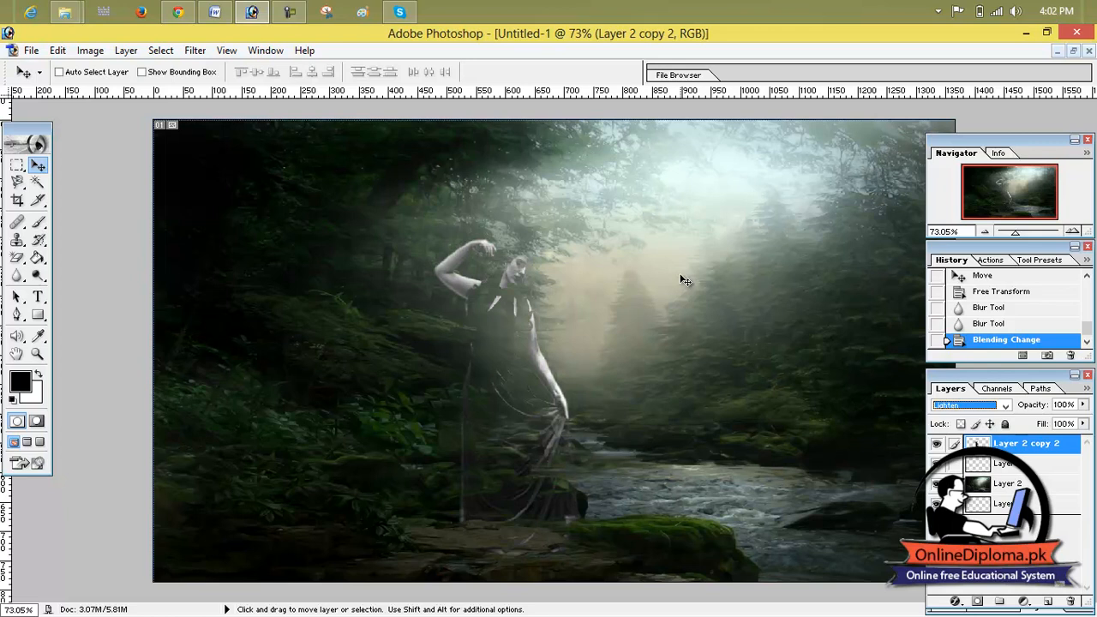
click(968, 329)
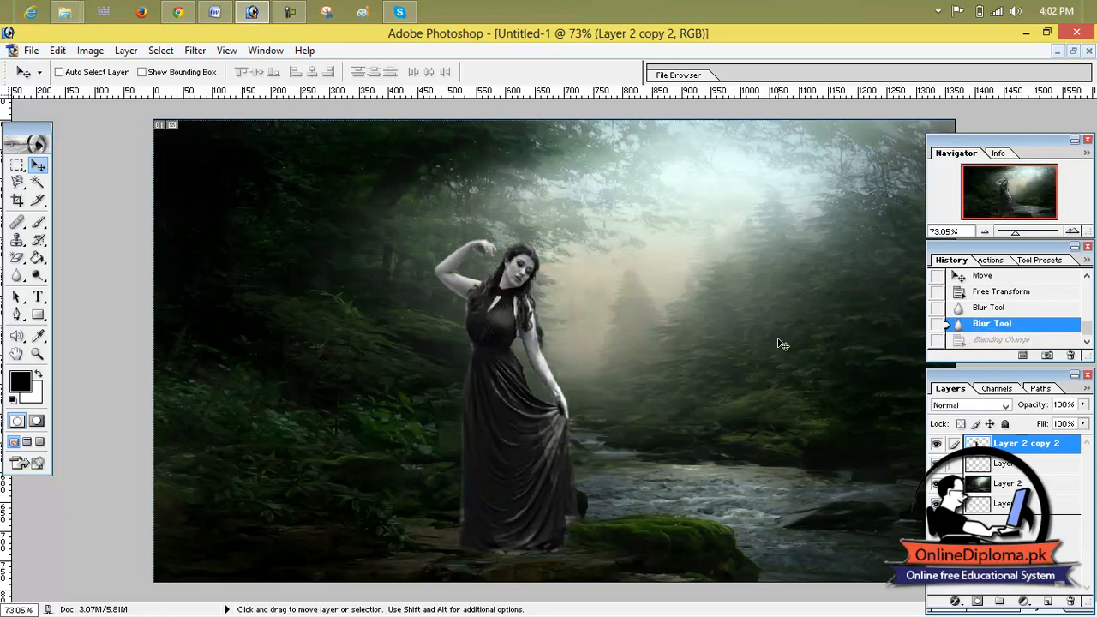
Try the Lighten blending mode on Layer 3, directly below the woman layer.
click(1010, 472)
click(986, 406)
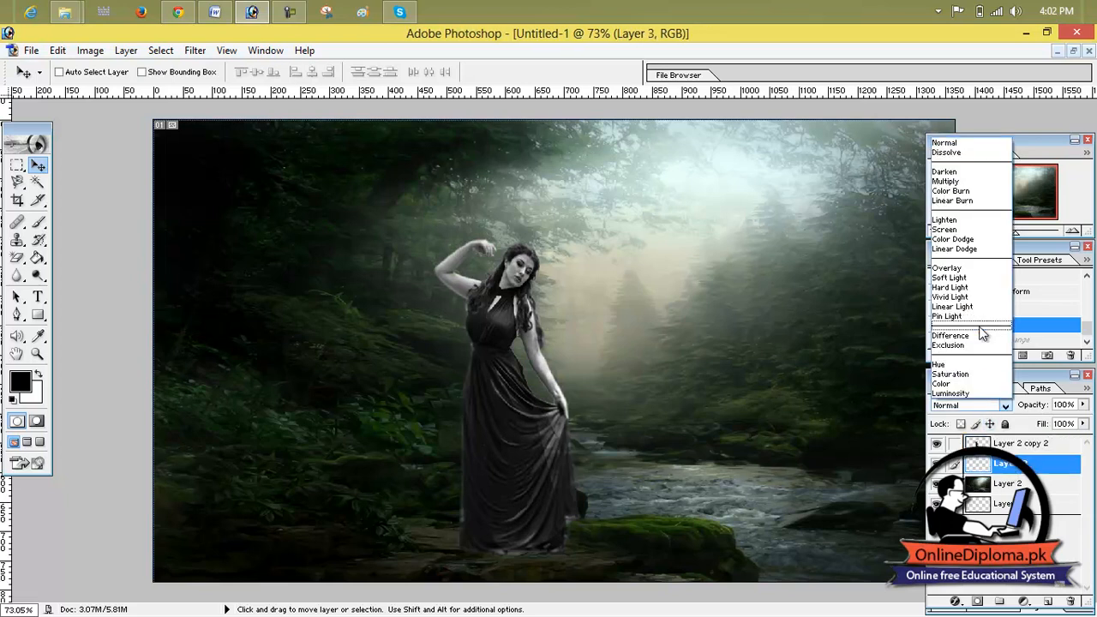
click(1077, 502)
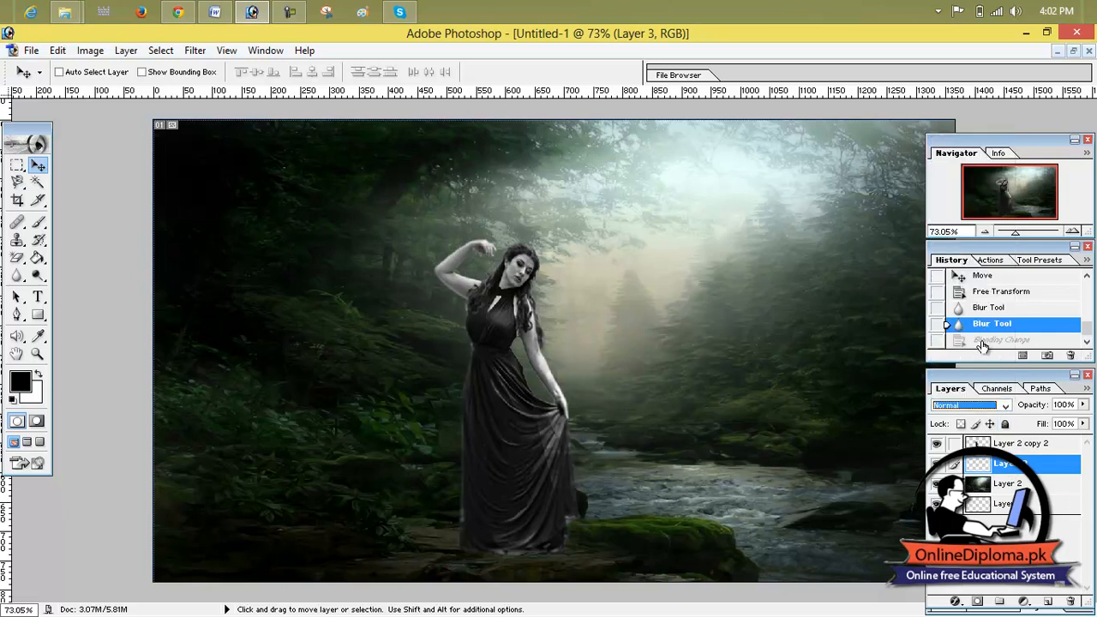
click(983, 407)
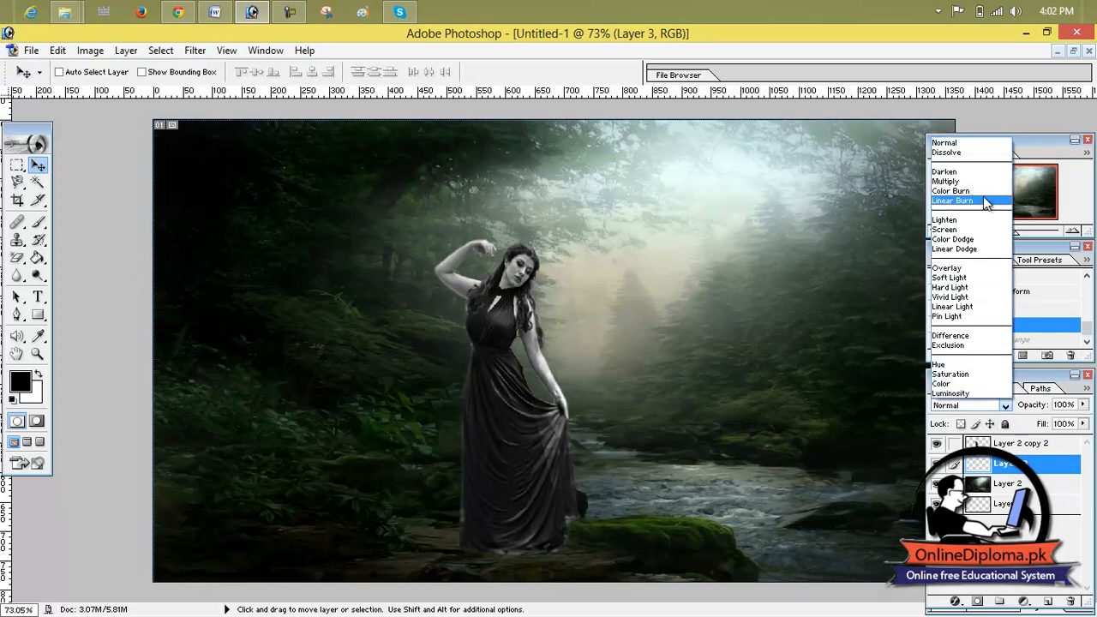
click(973, 222)
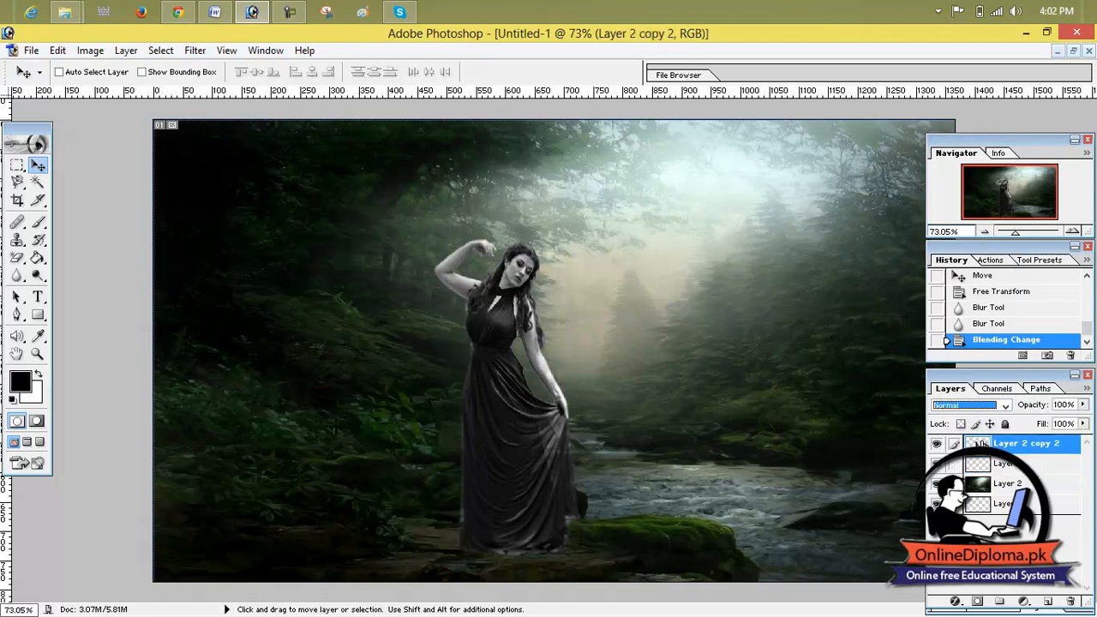
Delete Layer 3 from between the woman and the forest, and reselect the woman layer.
click(1071, 601)
click(533, 263)
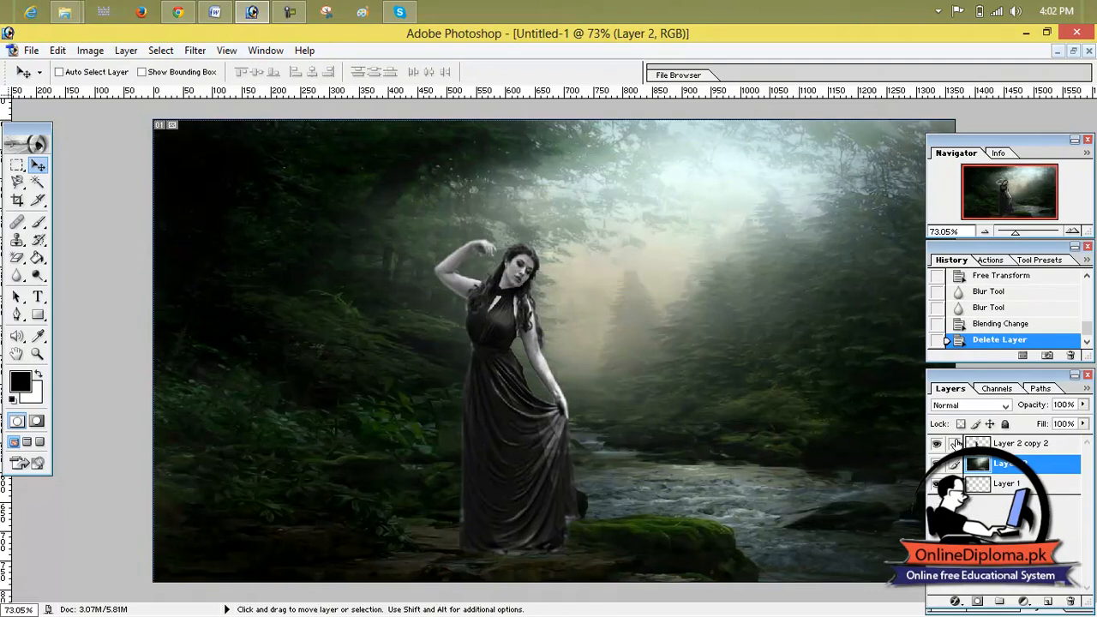
click(960, 444)
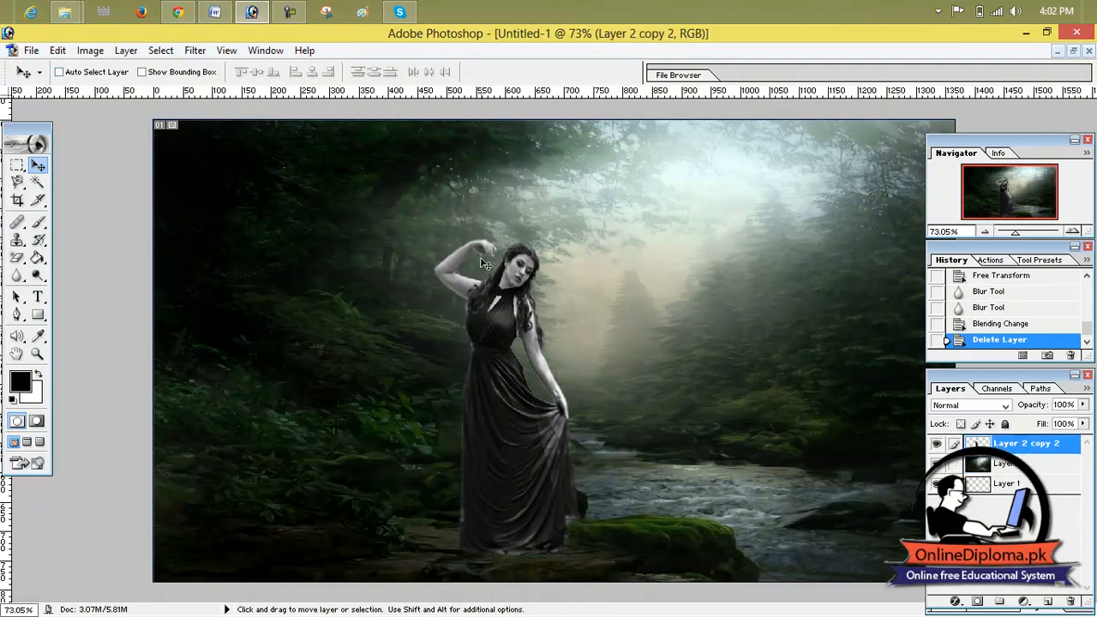
Open the black wing picture images.jpg from the Desktop and maximize its document window.
click(38, 53)
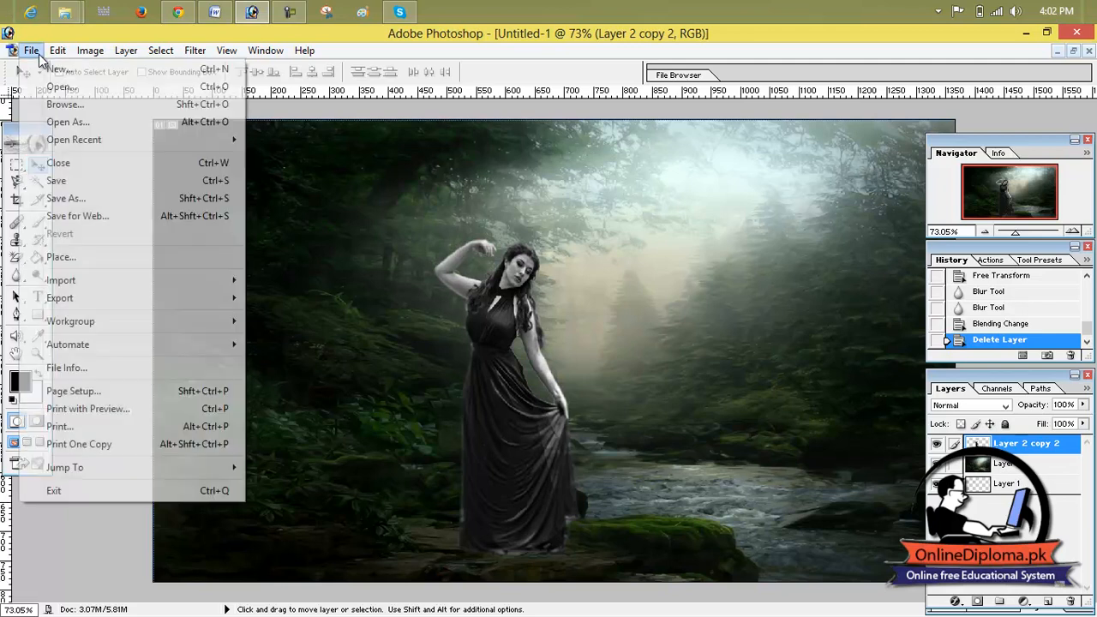
click(52, 84)
click(441, 178)
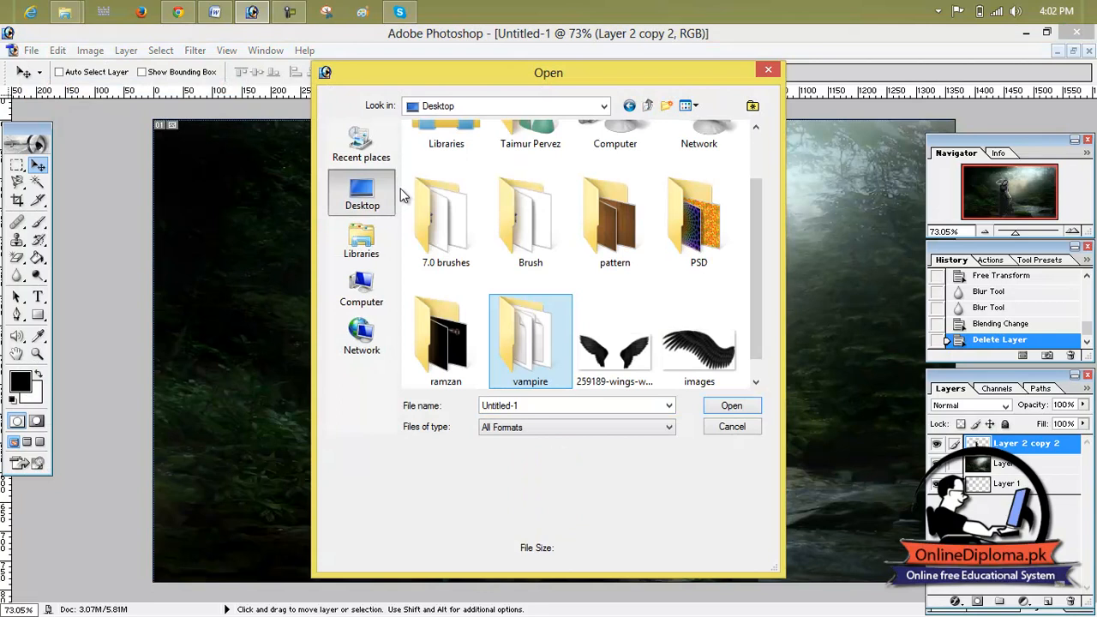
click(628, 338)
click(682, 352)
click(650, 360)
click(705, 357)
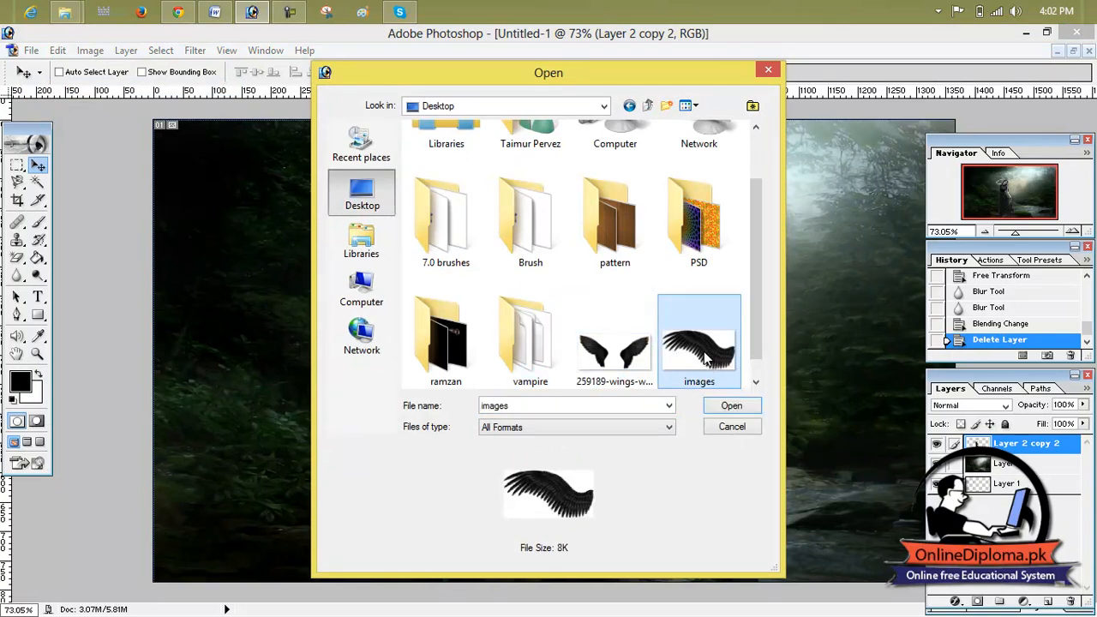
double_click(704, 354)
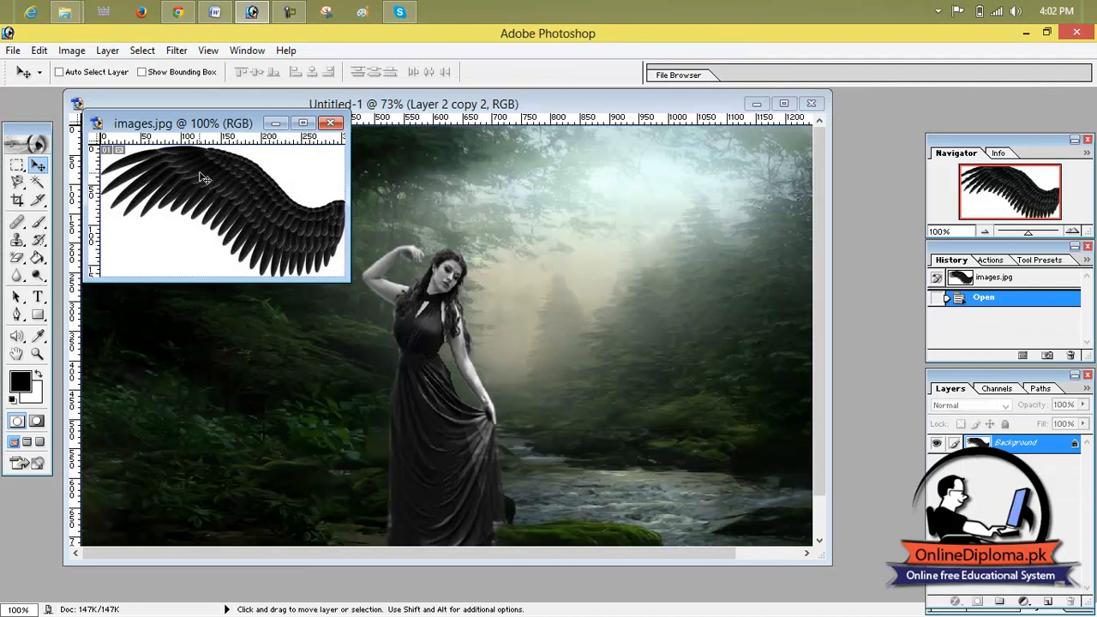
click(302, 123)
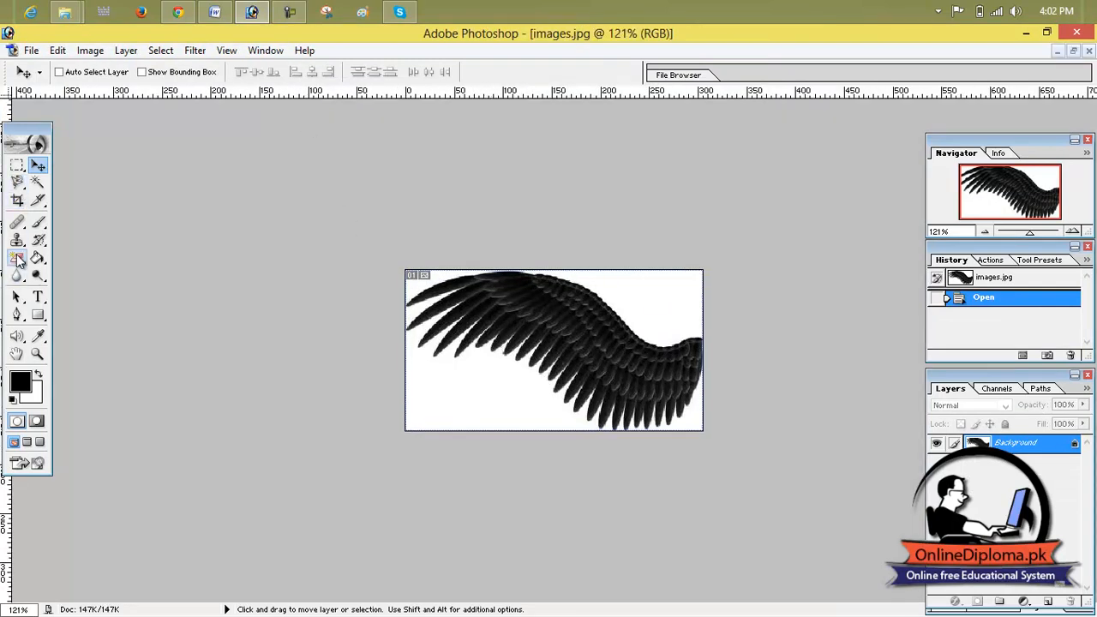
Erase the white background around the black wing to transparency with the Magic Eraser.
drag(17, 257, 74, 291)
click(478, 408)
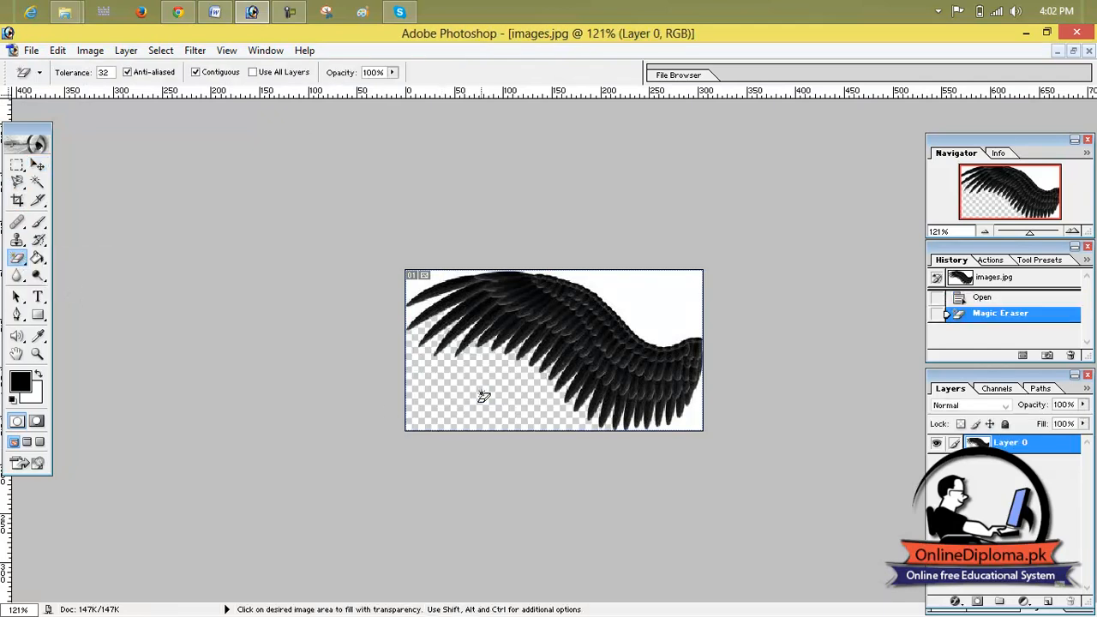
click(417, 289)
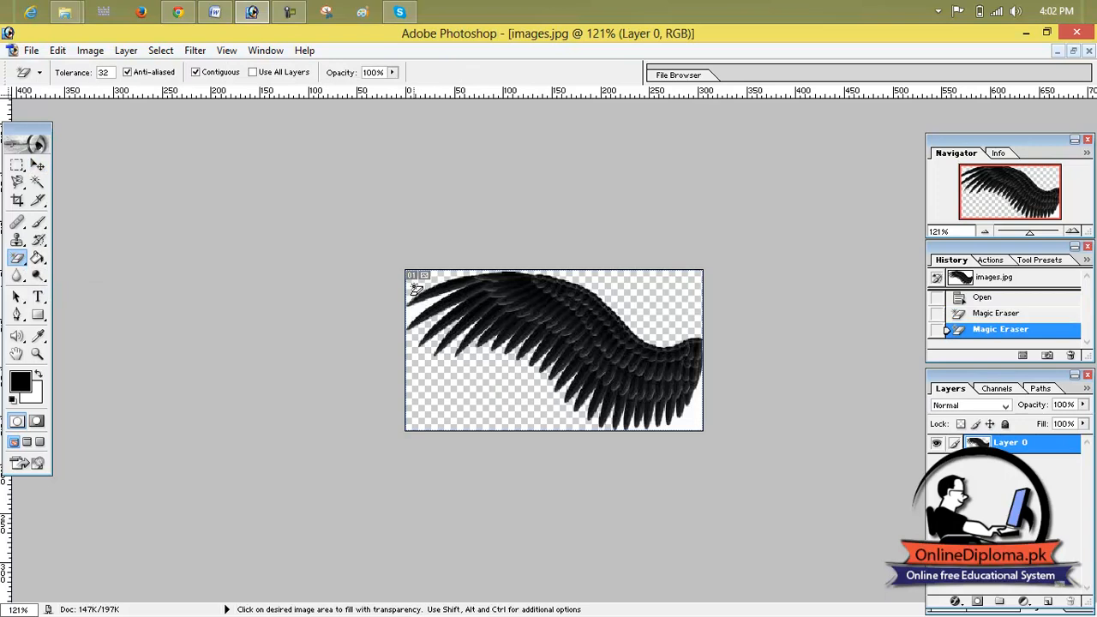
click(420, 311)
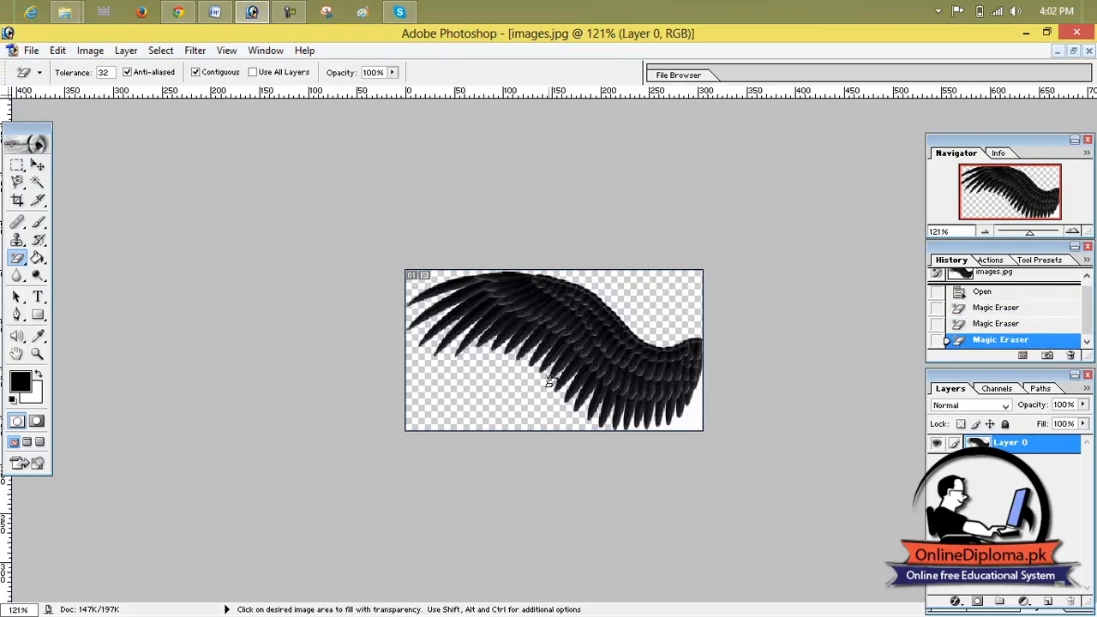
click(657, 426)
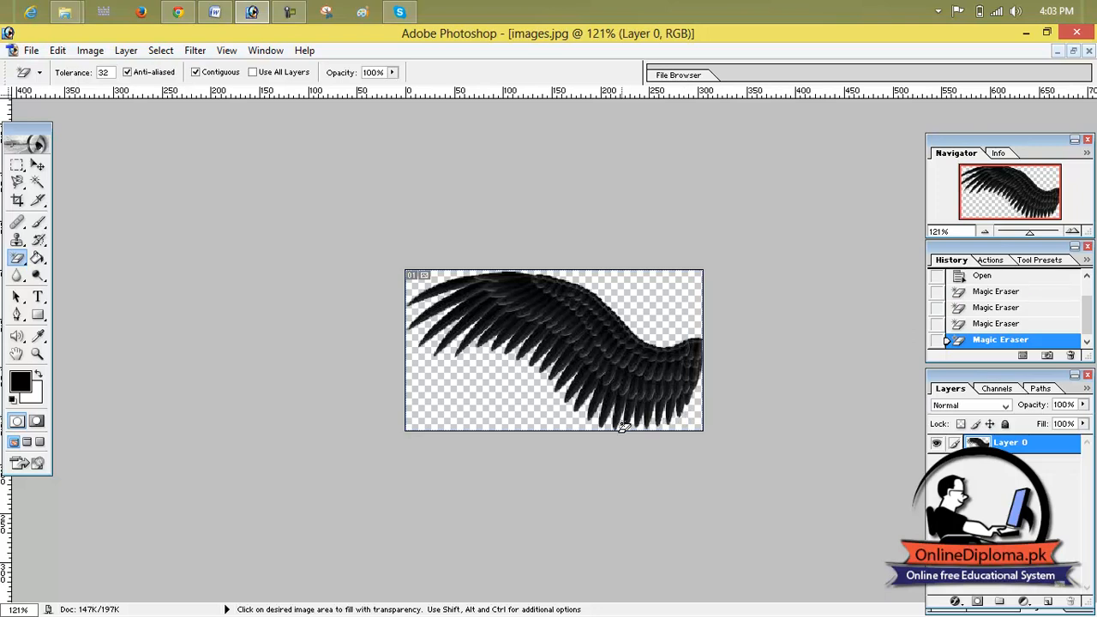
Erase the leftover white background between the feather tips at the wing's lower edge with the Magic Eraser.
click(623, 430)
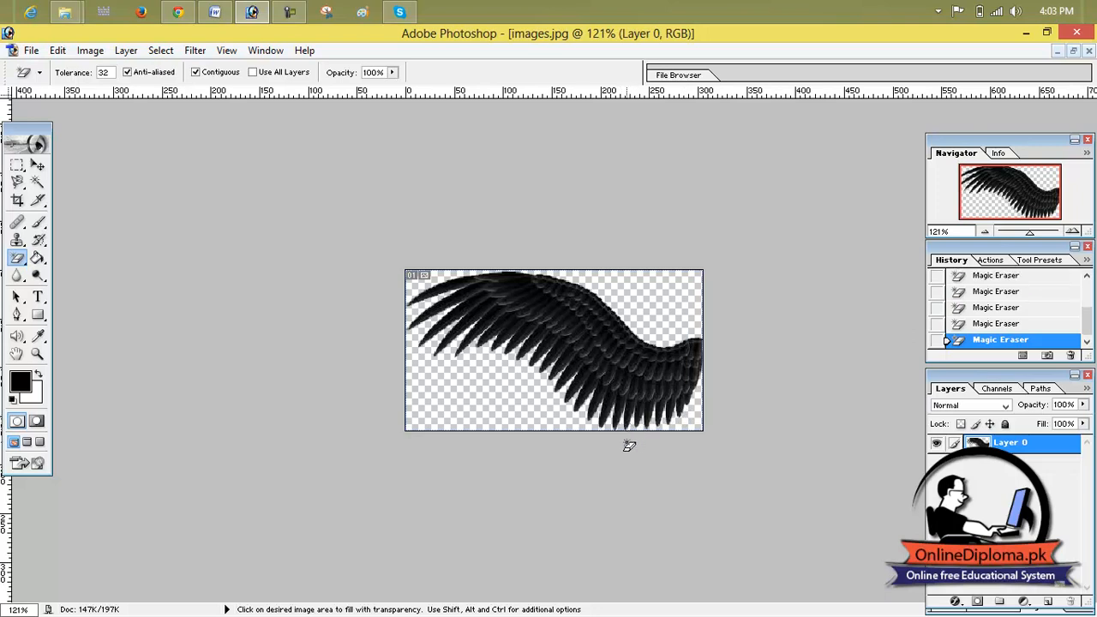
click(38, 181)
click(478, 310)
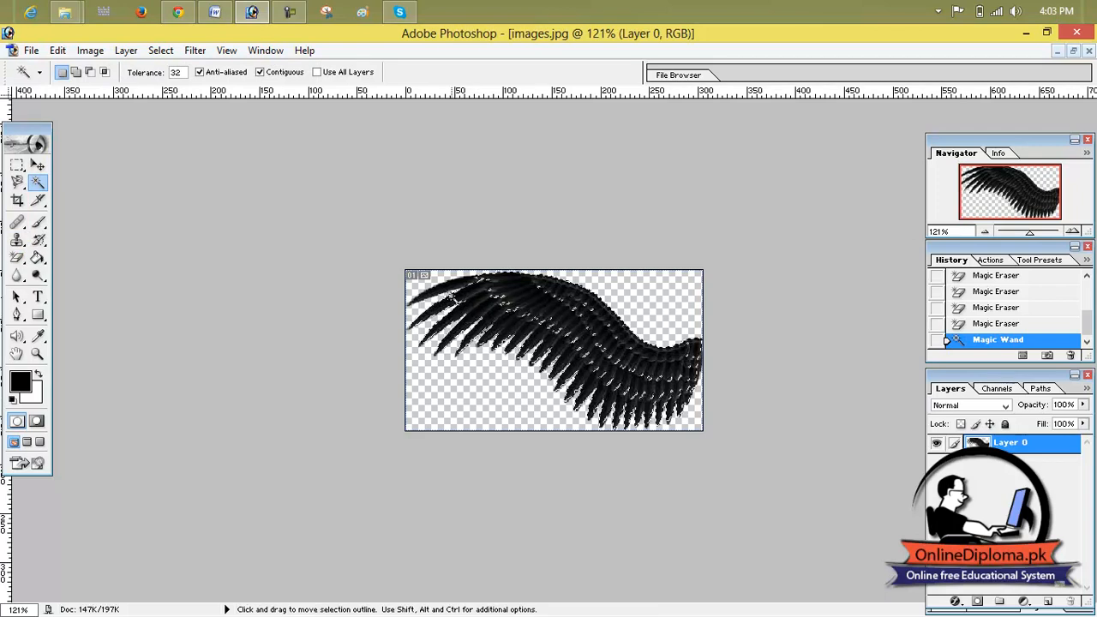
alt+click(446, 293)
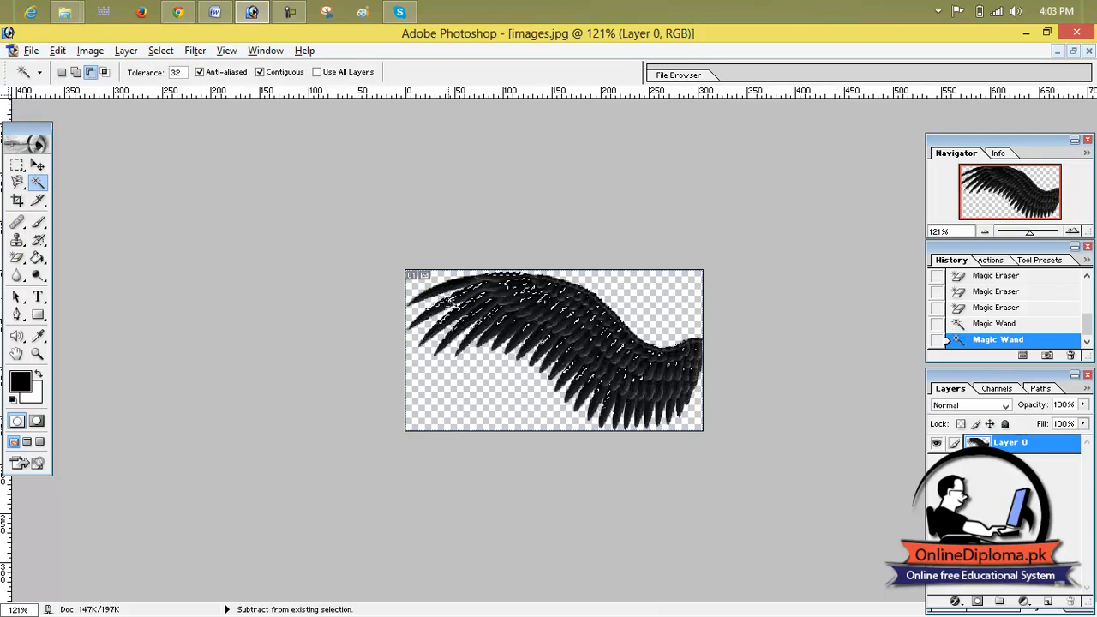
alt+click(442, 295)
click(586, 262)
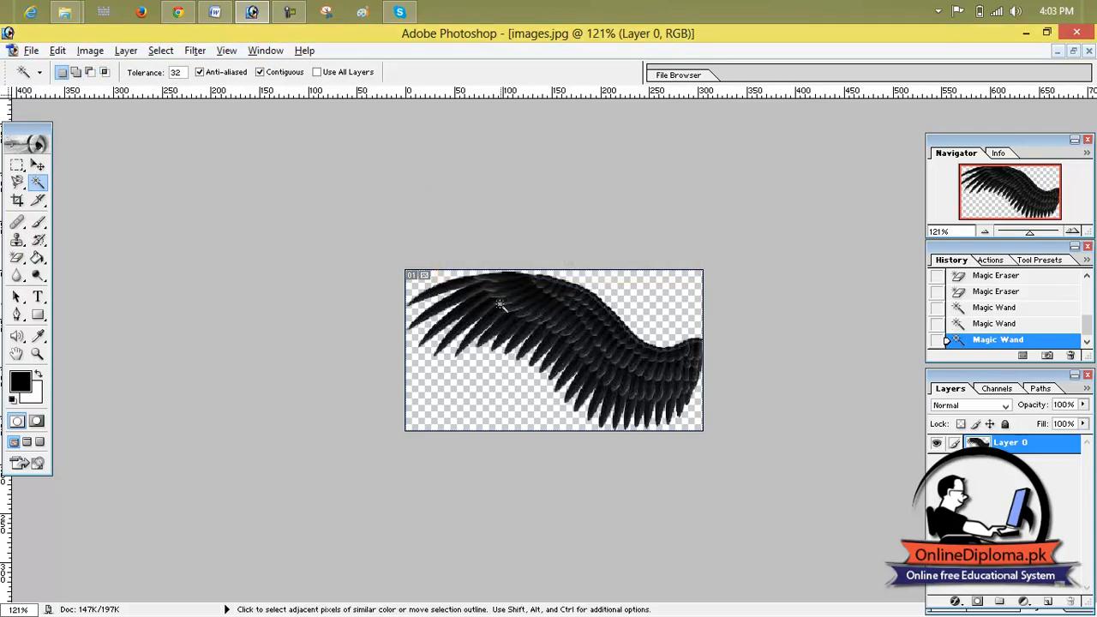
Restore the wing document window, copy the wing into Untitled-1 as a new layer, and place it at the woman's shoulder below her raised arm.
click(1073, 52)
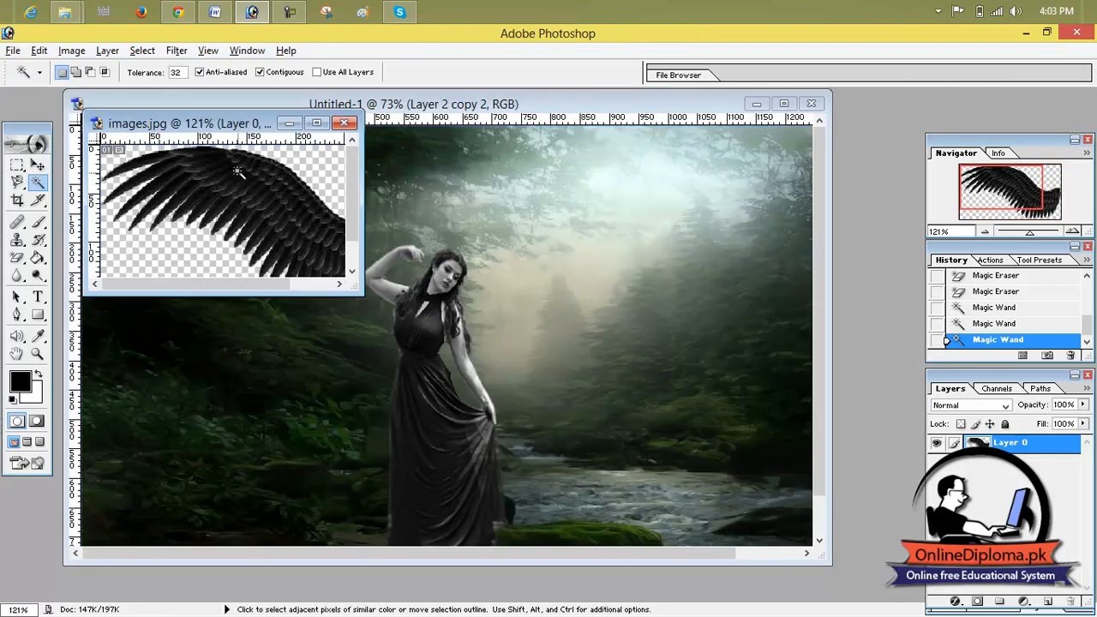
click(38, 165)
drag(232, 197, 381, 270)
drag(453, 316, 341, 327)
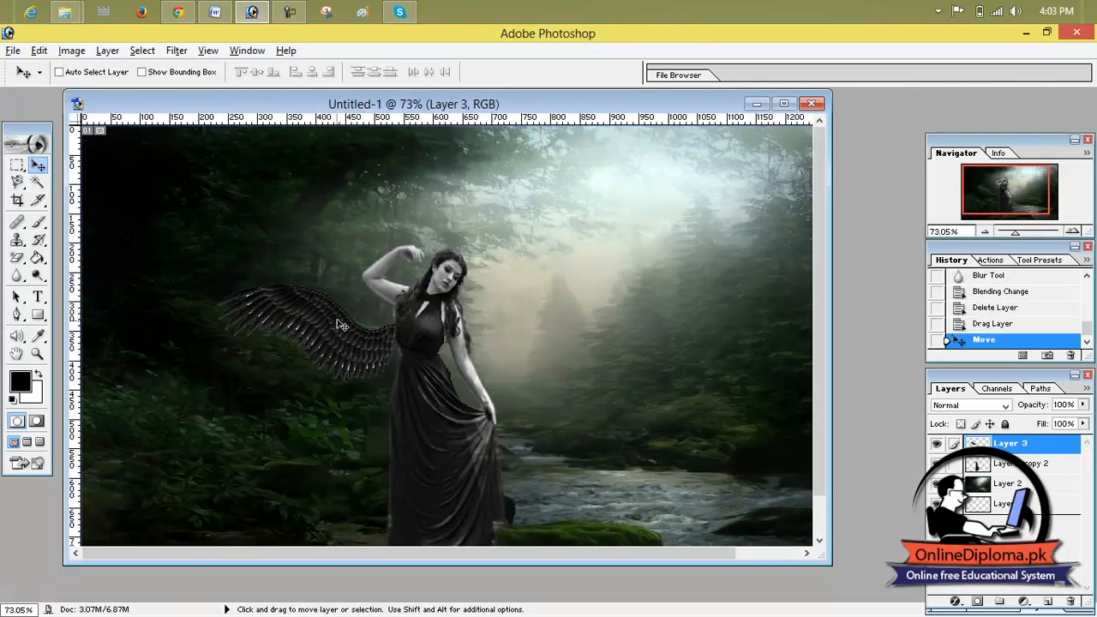
scroll(348, 352, down, 2)
scroll(359, 327, up, 2)
Try the Screen blending mode on the wing layer and return it to Normal.
click(982, 406)
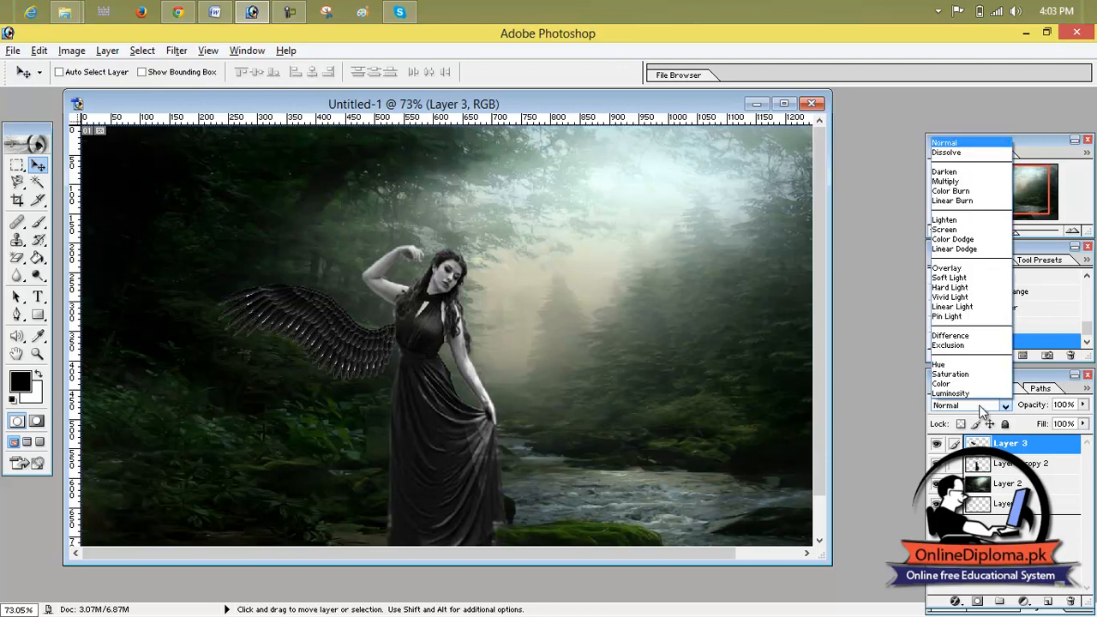
click(982, 236)
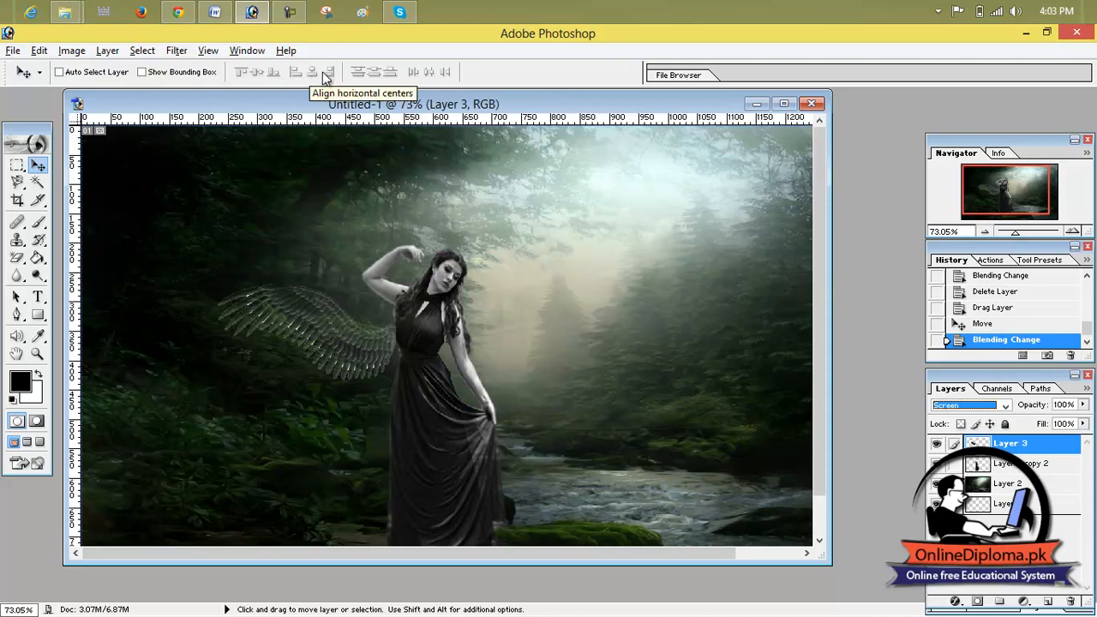
click(981, 405)
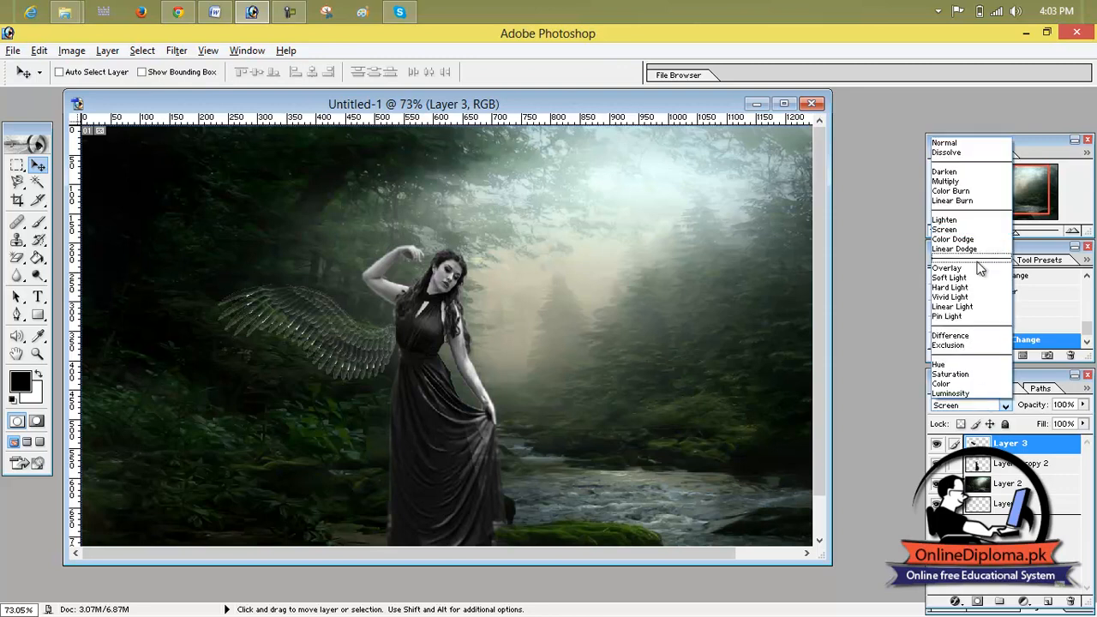
click(970, 146)
Move the wing across to the open forest area on the other side of the woman.
drag(358, 347, 704, 364)
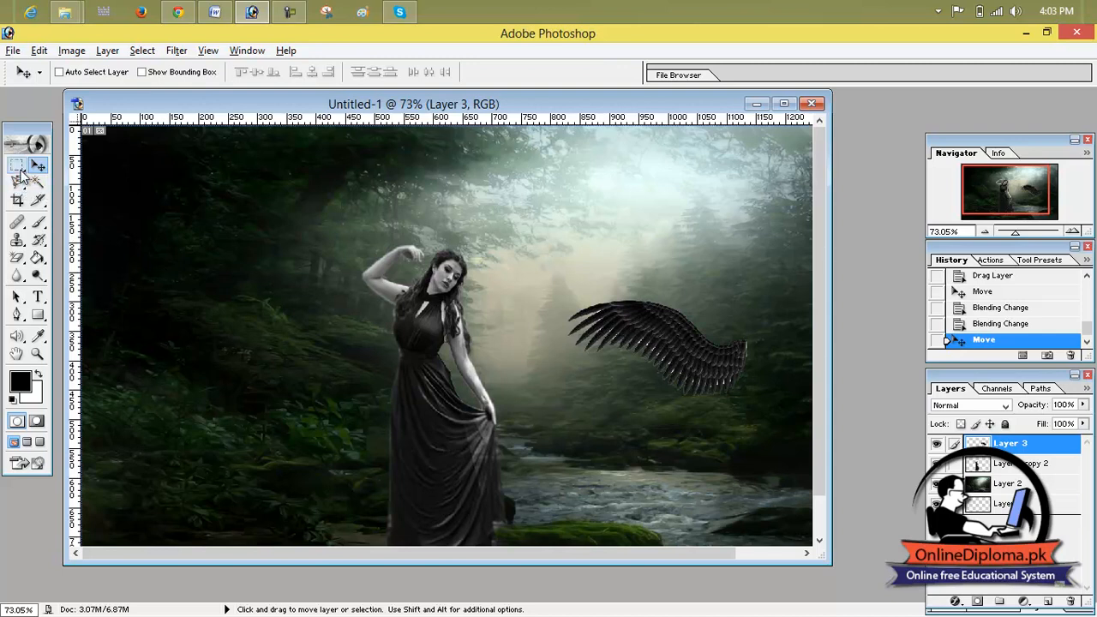
drag(22, 187, 94, 214)
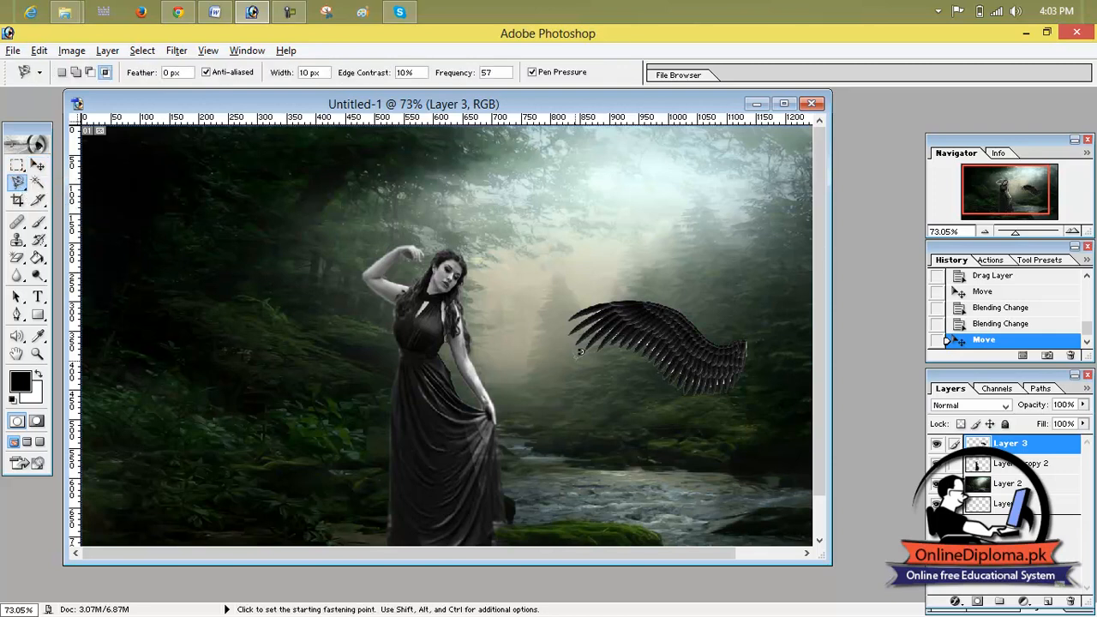
click(602, 301)
key(Escape)
Enlarge the wing with Free Transform to about 286.7% width and 375.9% height, and apply the transformation.
key(ctrl+t)
drag(569, 348, 233, 327)
drag(490, 306, 490, 142)
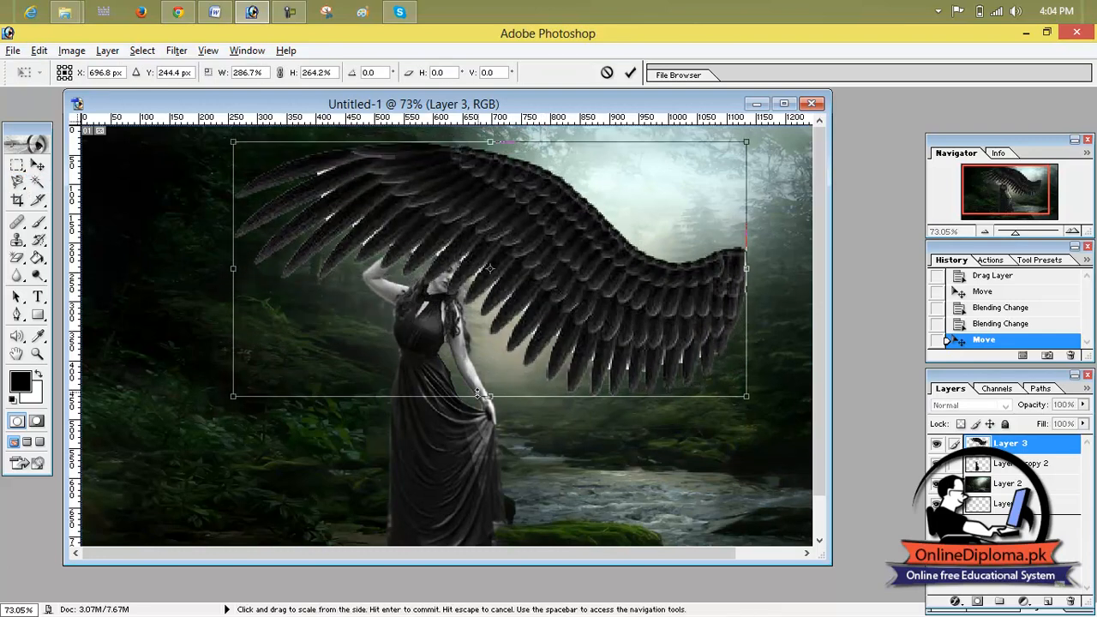
drag(487, 397, 490, 504)
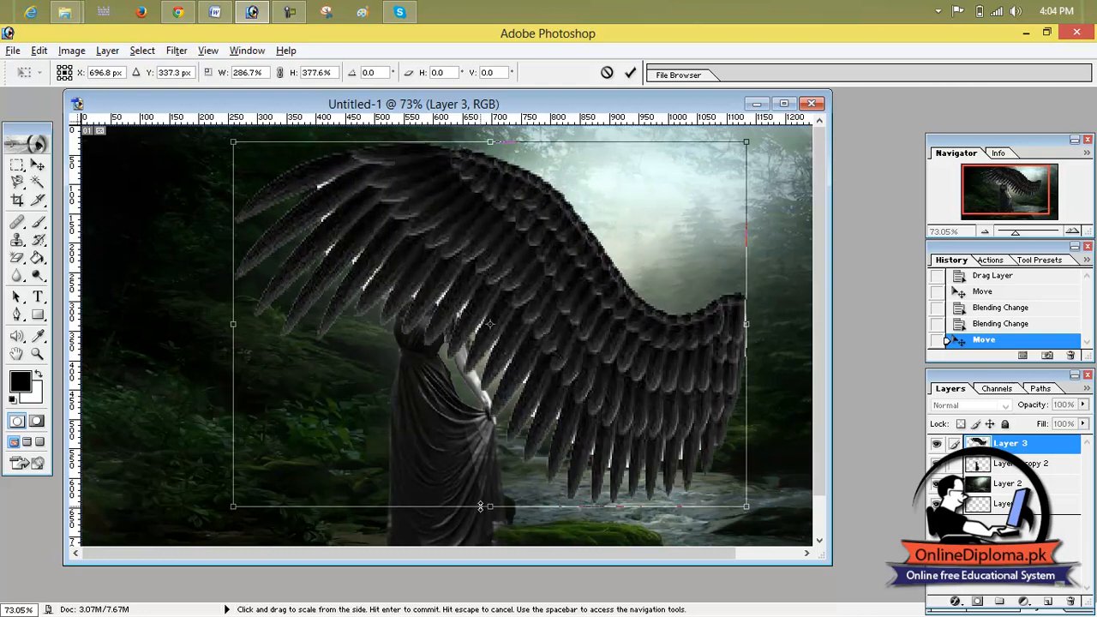
click(37, 167)
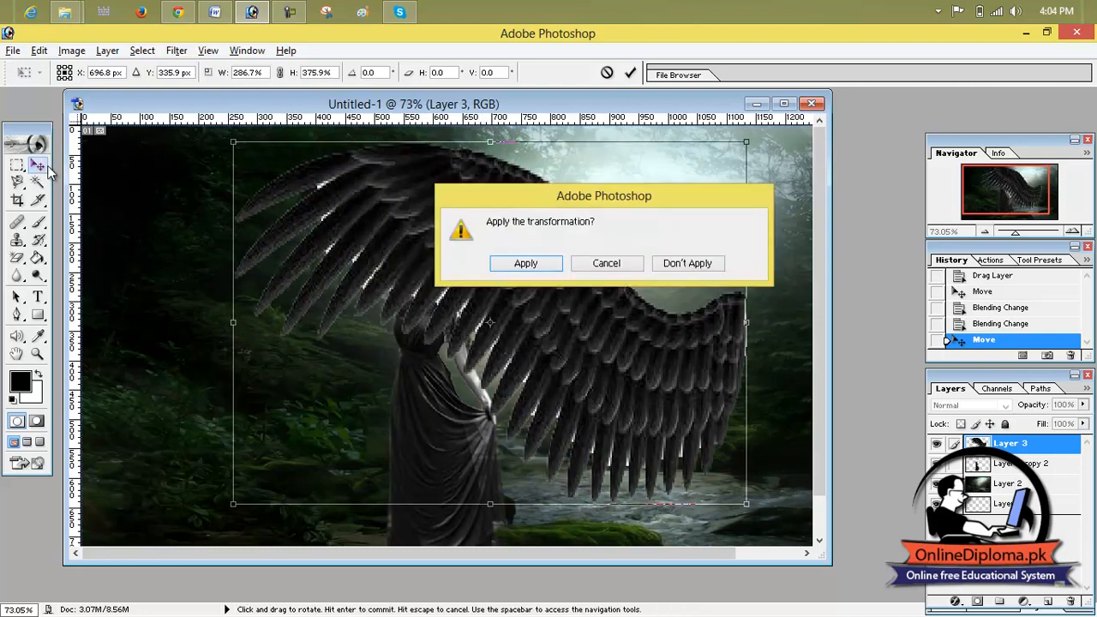
click(505, 266)
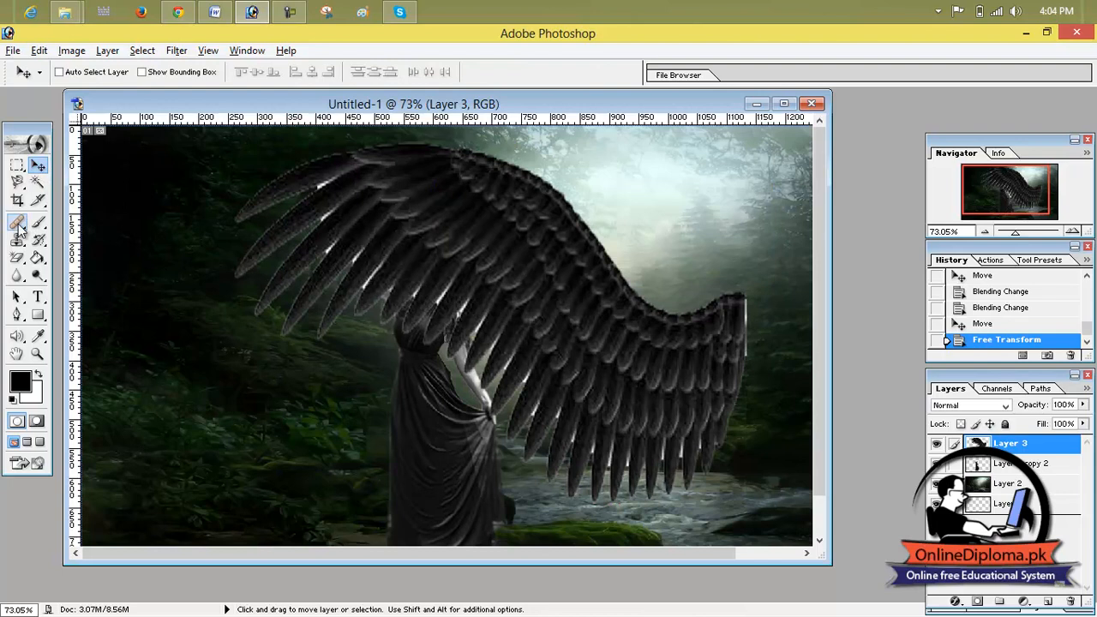
Erase the white remnants between the wing's outer feathers with the Magic Eraser, undoing the attempts that remove the feathers themselves.
click(17, 258)
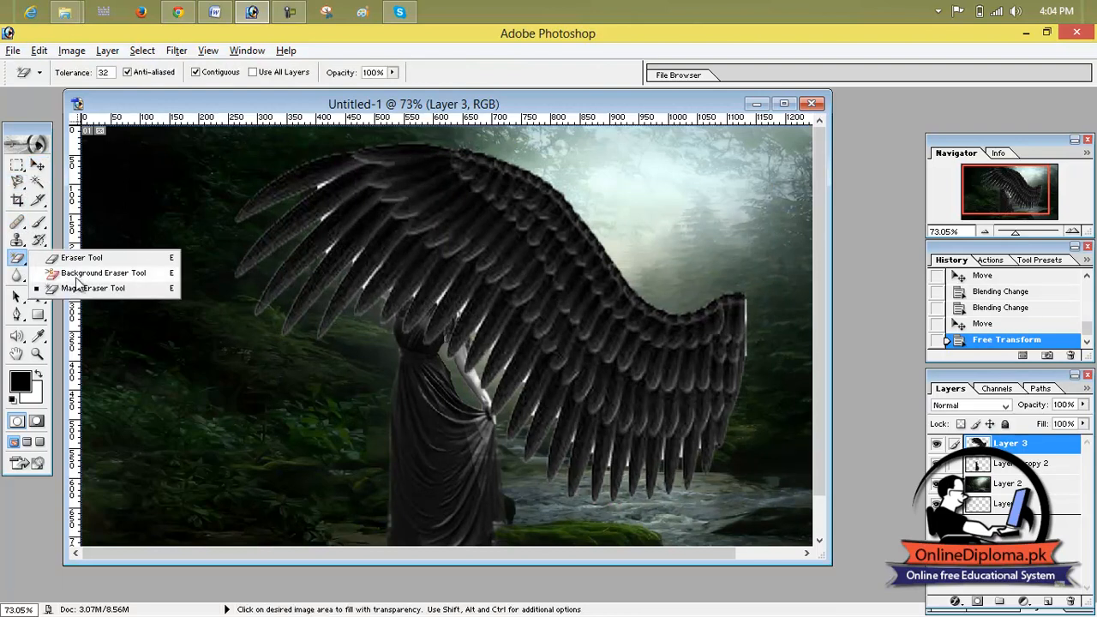
click(78, 288)
click(325, 188)
click(327, 220)
click(331, 254)
click(324, 226)
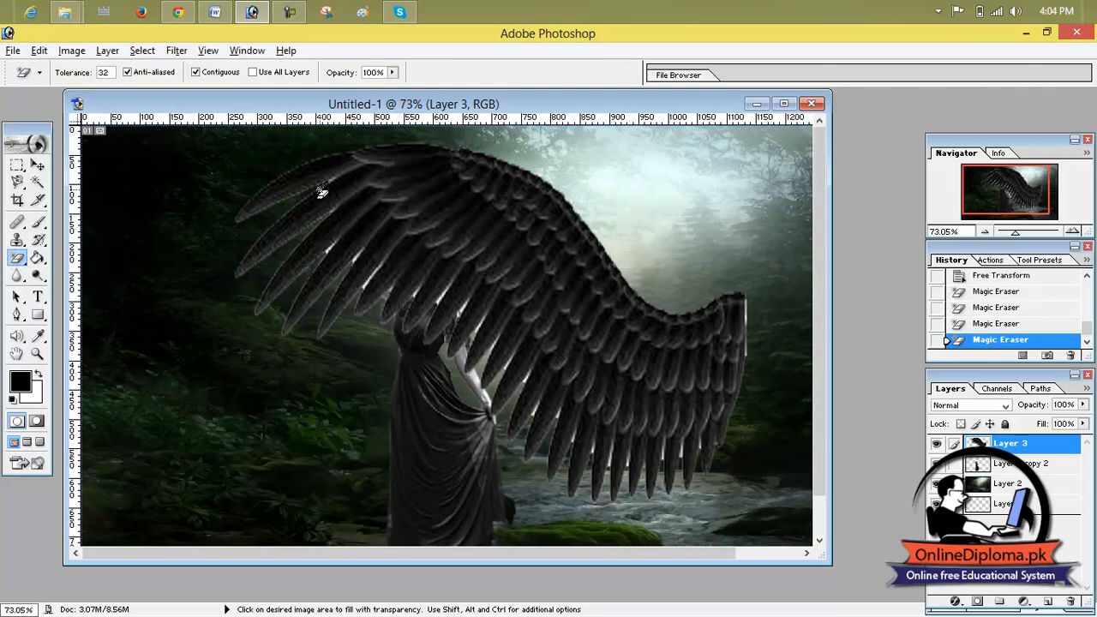
click(322, 192)
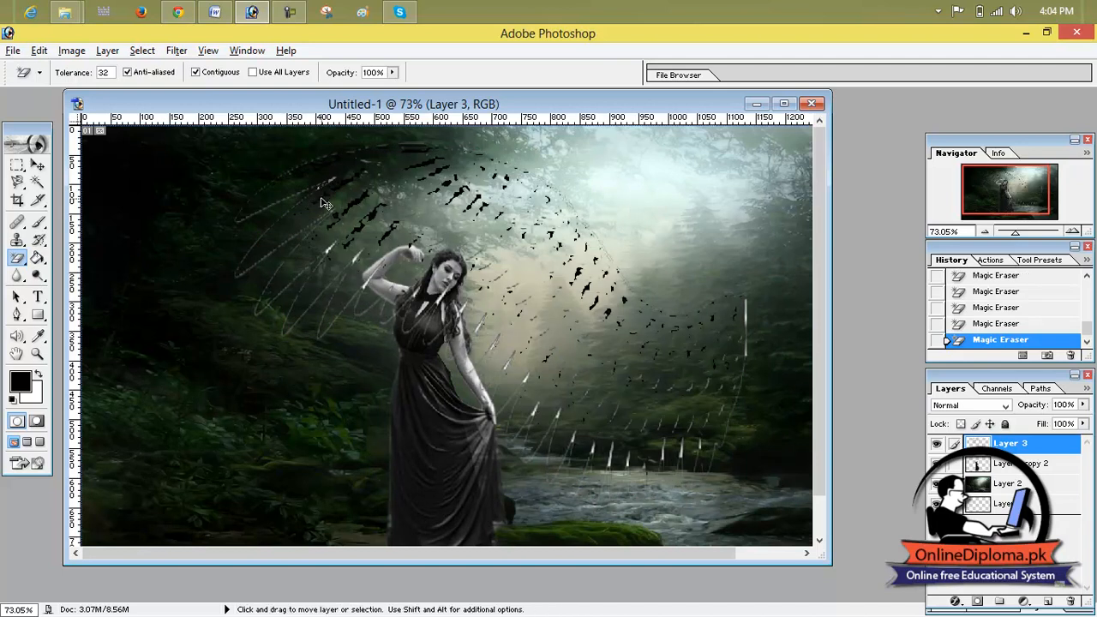
key(ctrl+z)
click(330, 254)
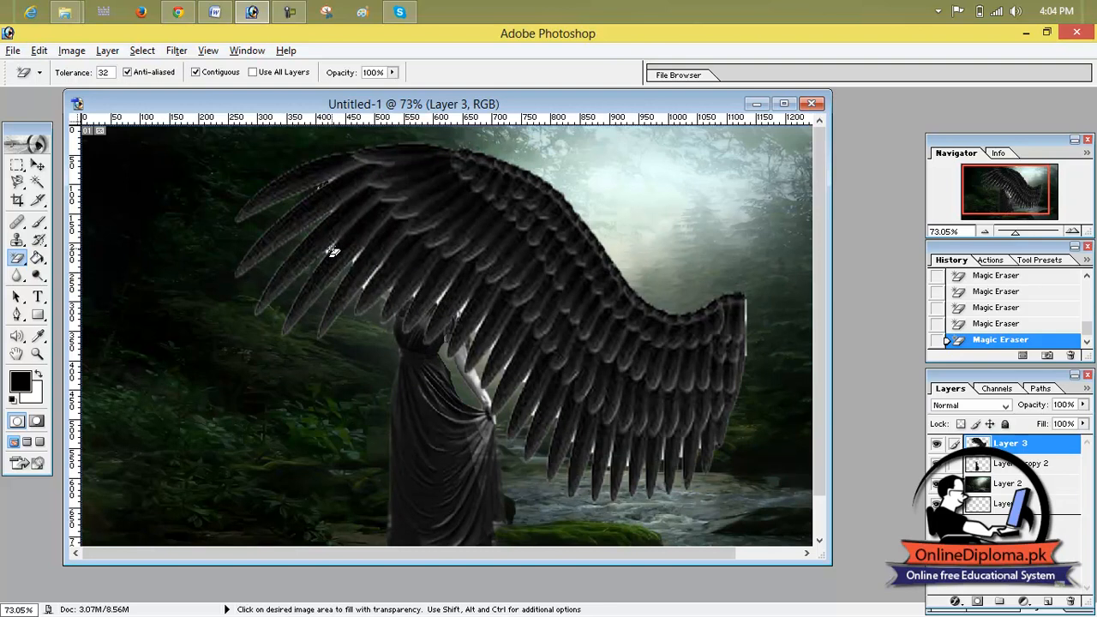
click(330, 253)
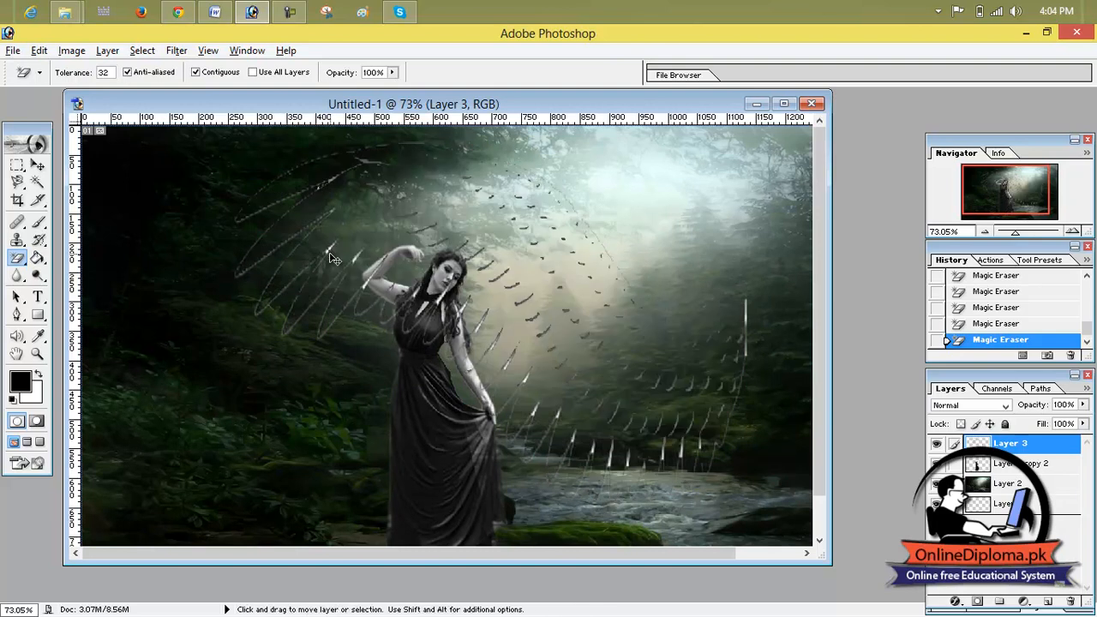
key(ctrl+z)
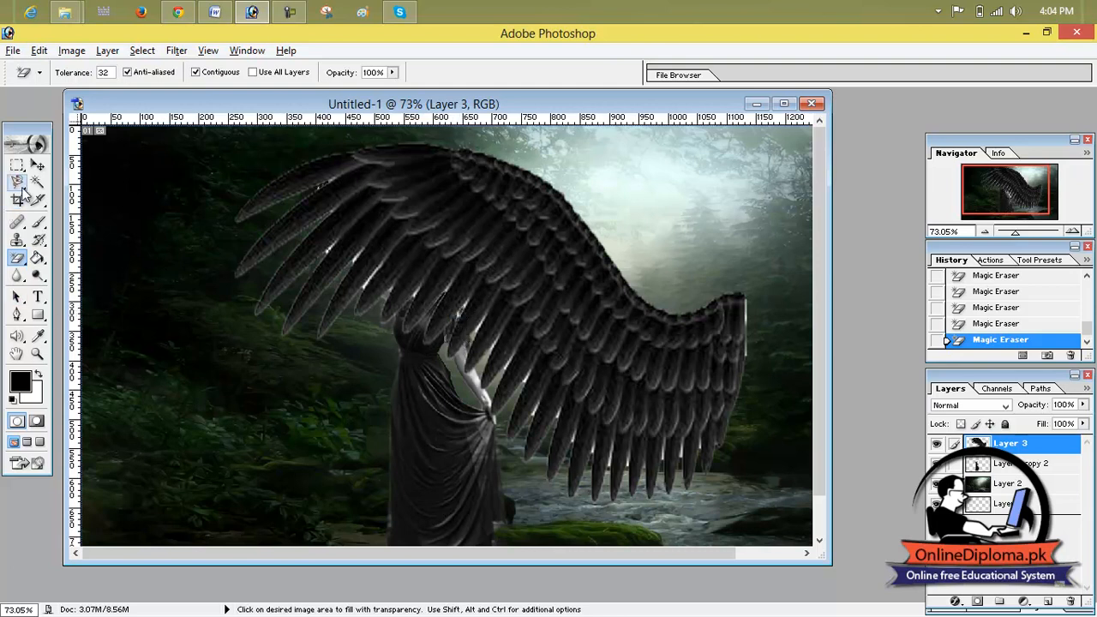
Select the band along the wing's lower feathers that contains the white gaps with the Polygonal Lasso.
drag(18, 183, 75, 198)
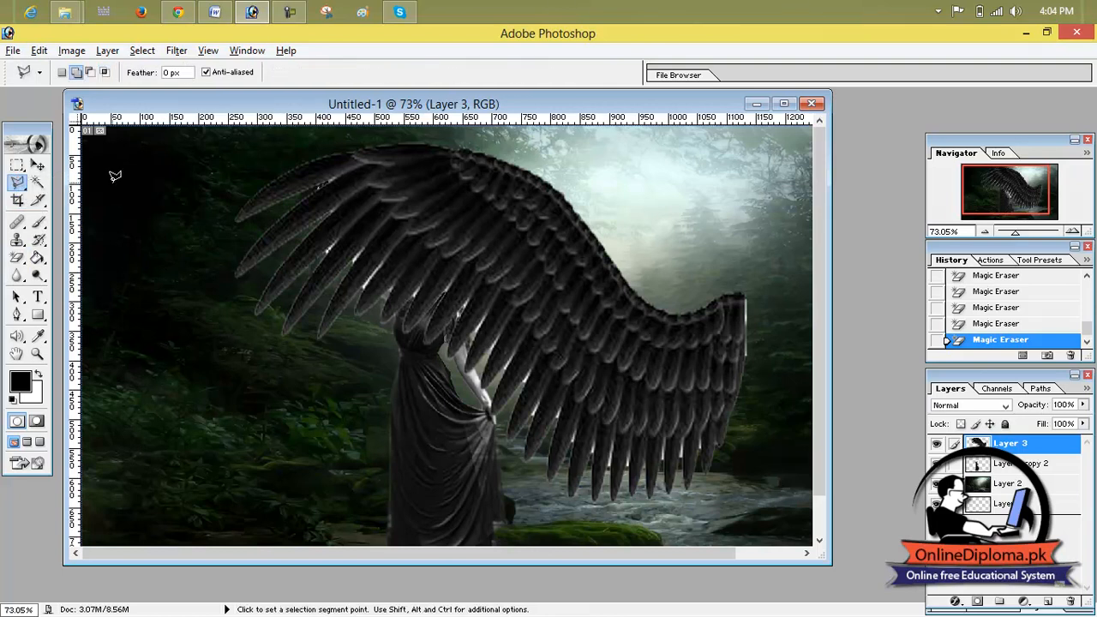
click(311, 163)
click(424, 280)
click(455, 276)
click(564, 404)
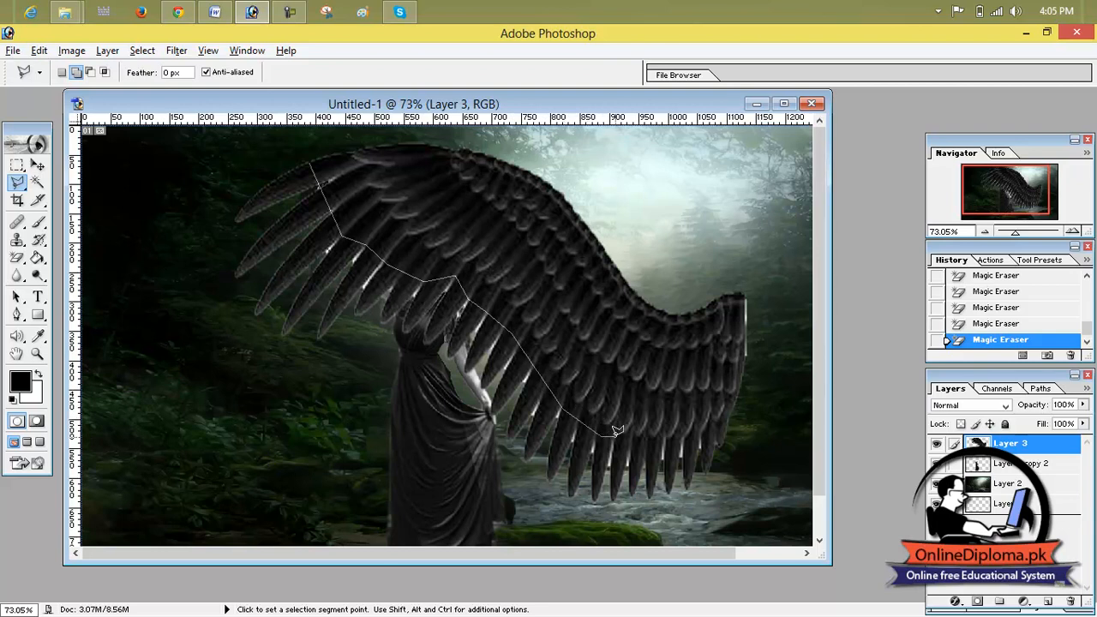
click(602, 435)
click(725, 435)
click(687, 456)
click(609, 467)
click(526, 415)
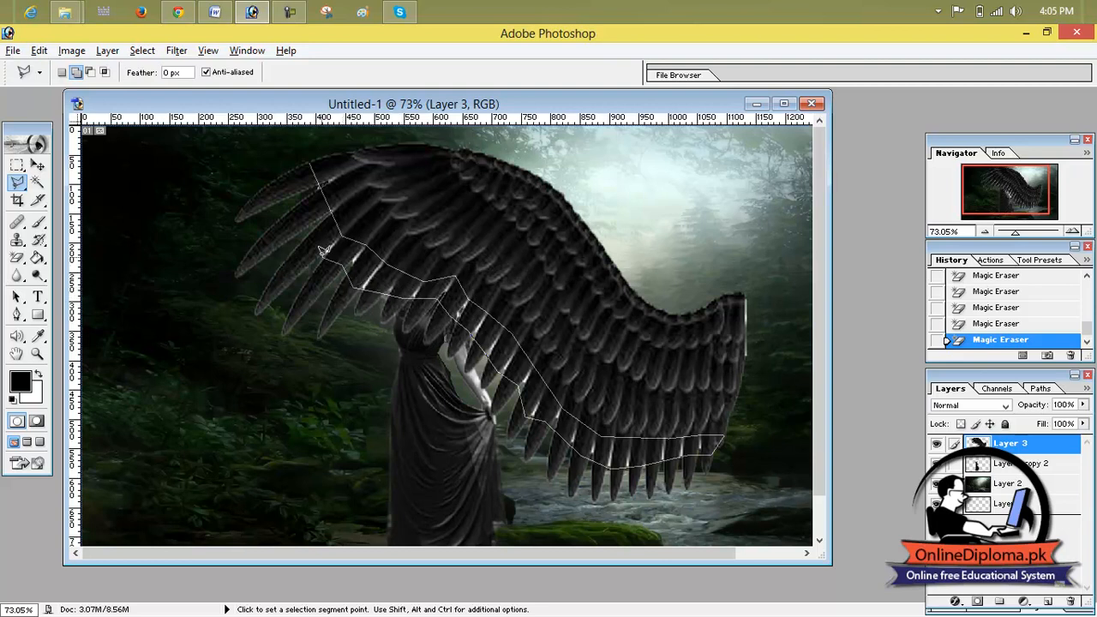
click(313, 157)
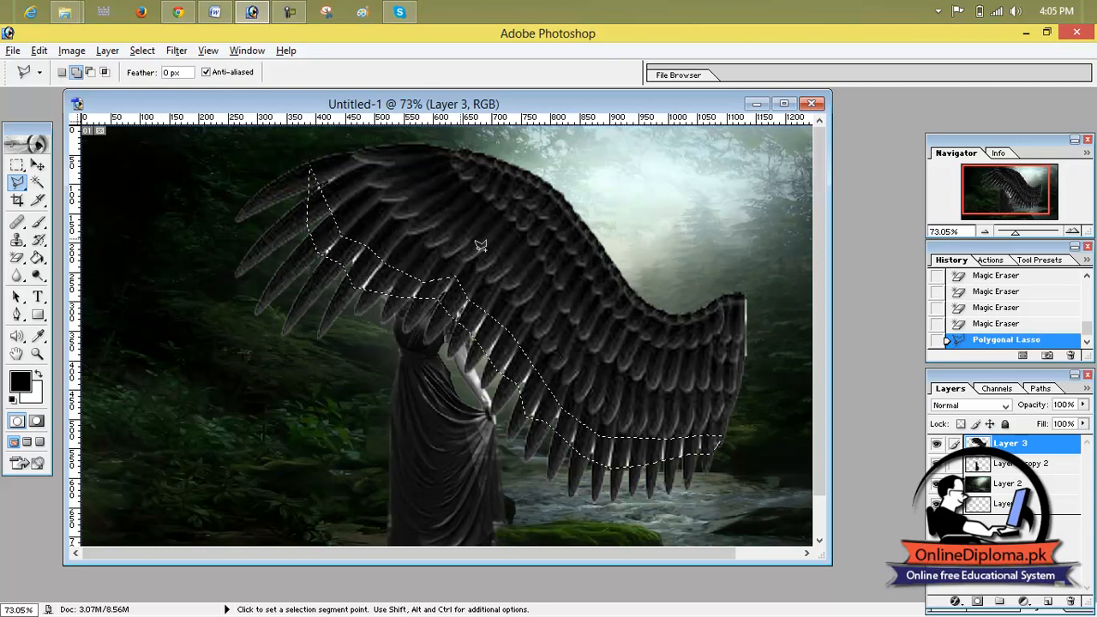
Sample a dark feather color as the foreground color and set up a hard round brush with a 353 px diameter.
click(38, 336)
click(87, 339)
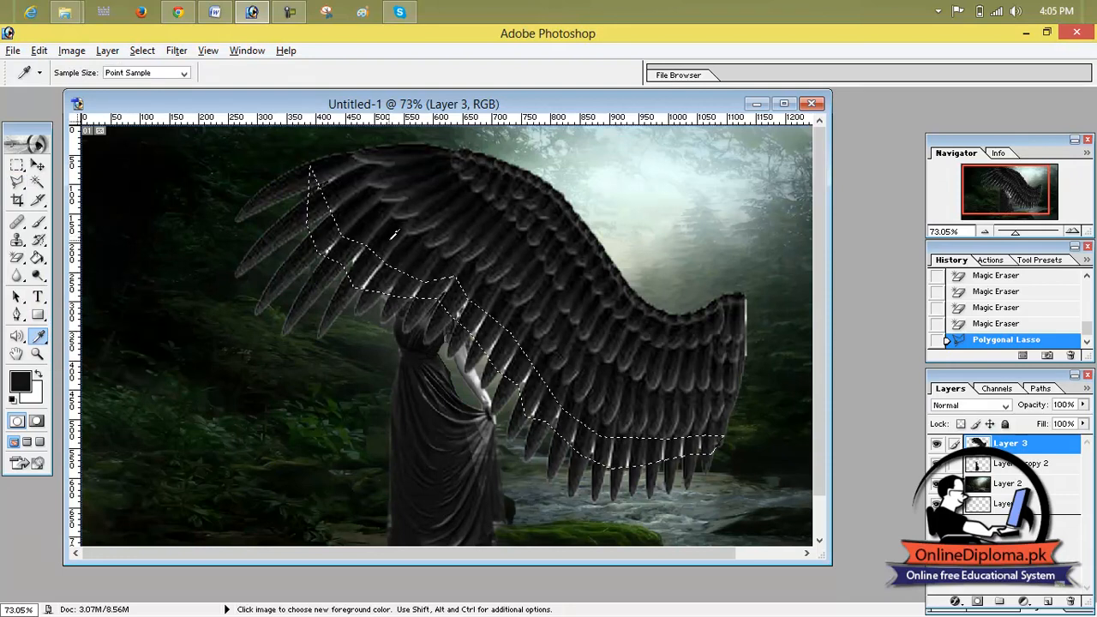
click(37, 222)
click(109, 74)
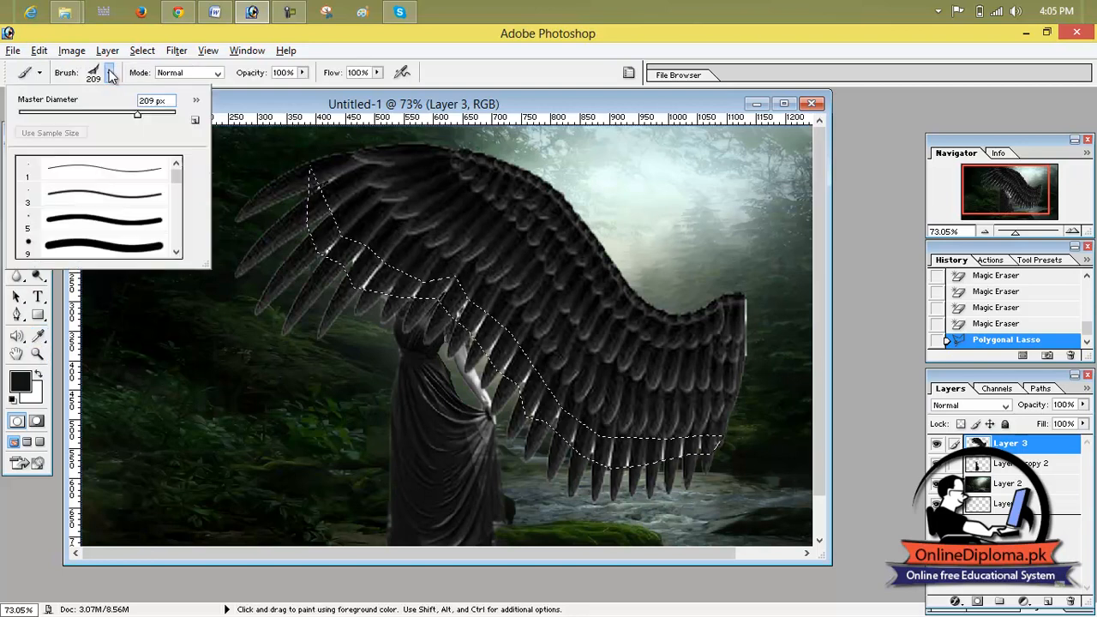
click(120, 247)
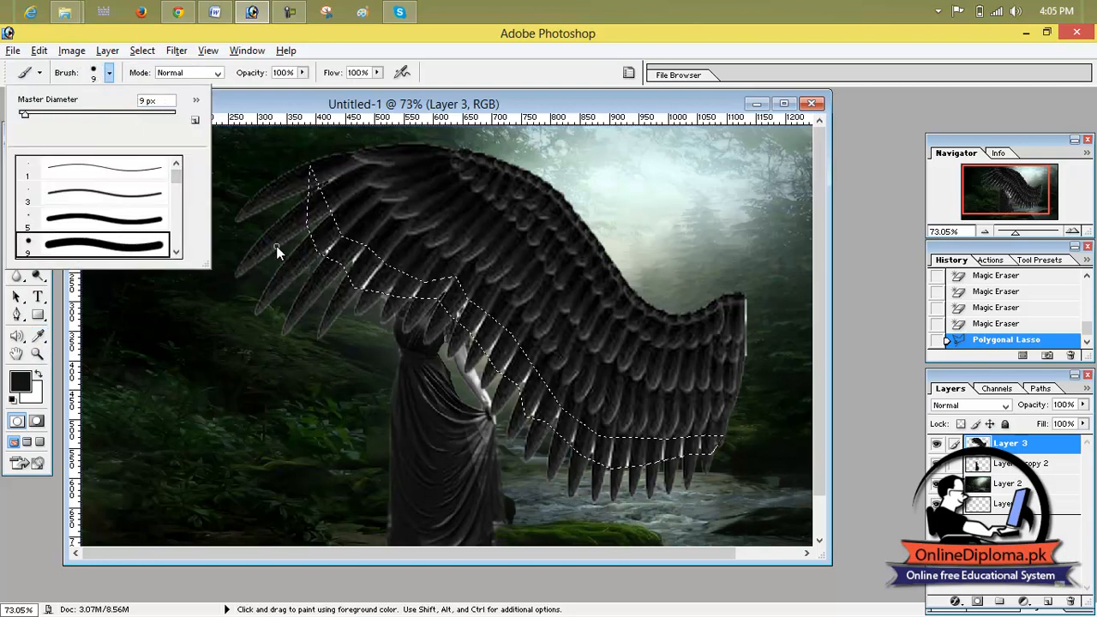
drag(173, 184, 185, 171)
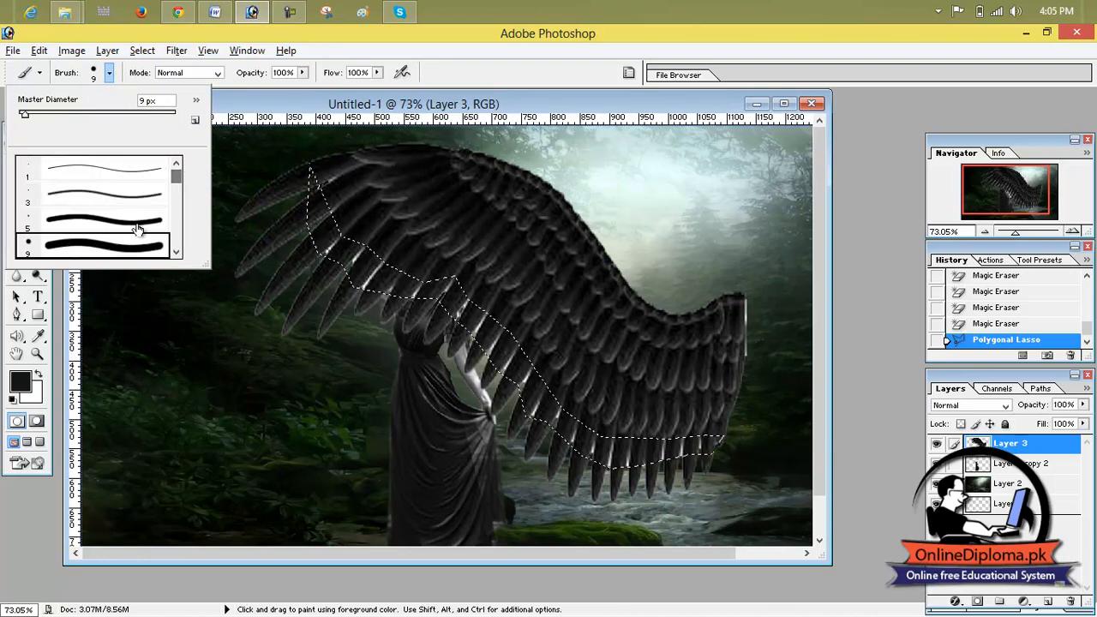
click(148, 114)
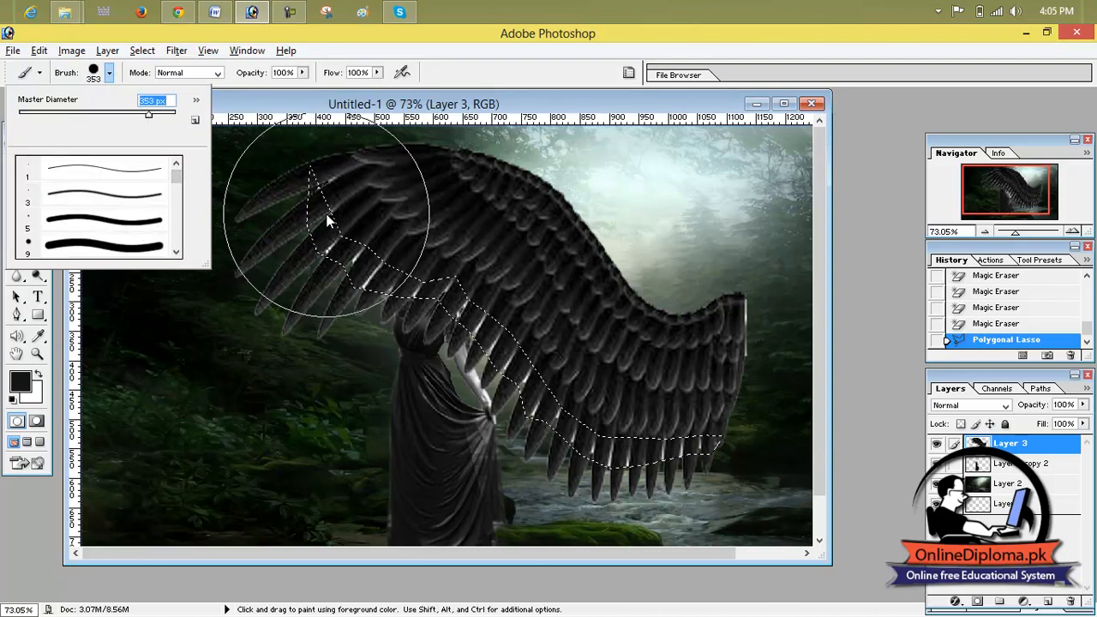
Try painting the selected feather band with the dark color at 100% brush opacity, and revert to the lasso selection state.
mouse_move(318, 208)
mouse_down()
mouse_move(398, 245)
mouse_move(557, 382)
mouse_move(678, 439)
mouse_move(486, 453)
mouse_up()
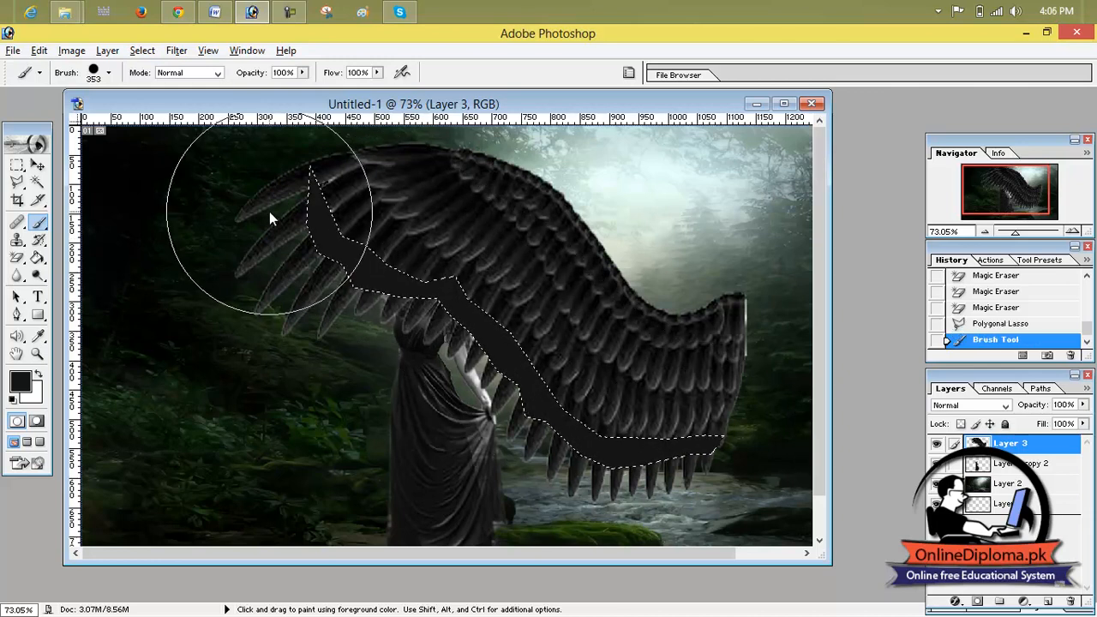
drag(1083, 405, 1086, 429)
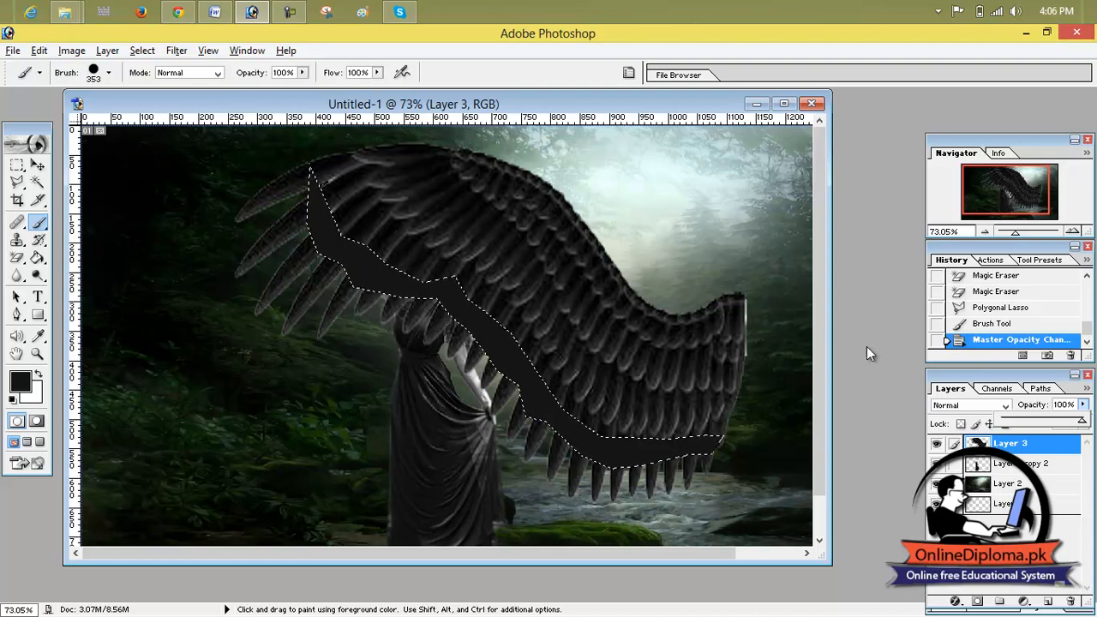
click(967, 327)
click(969, 326)
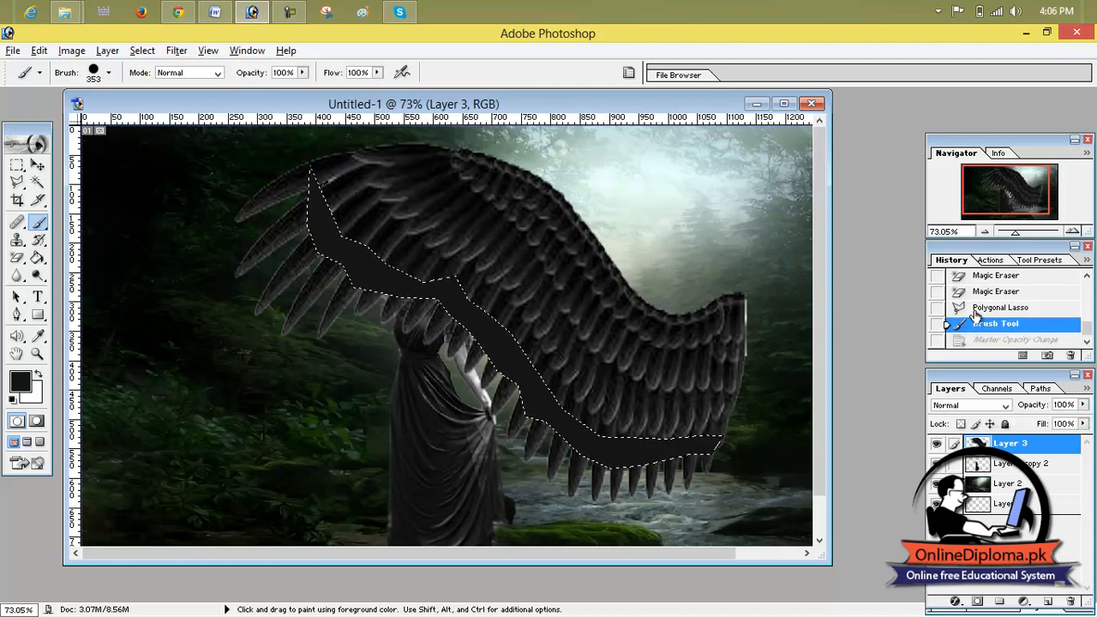
click(986, 308)
Set the brush opacity to 12%.
click(302, 72)
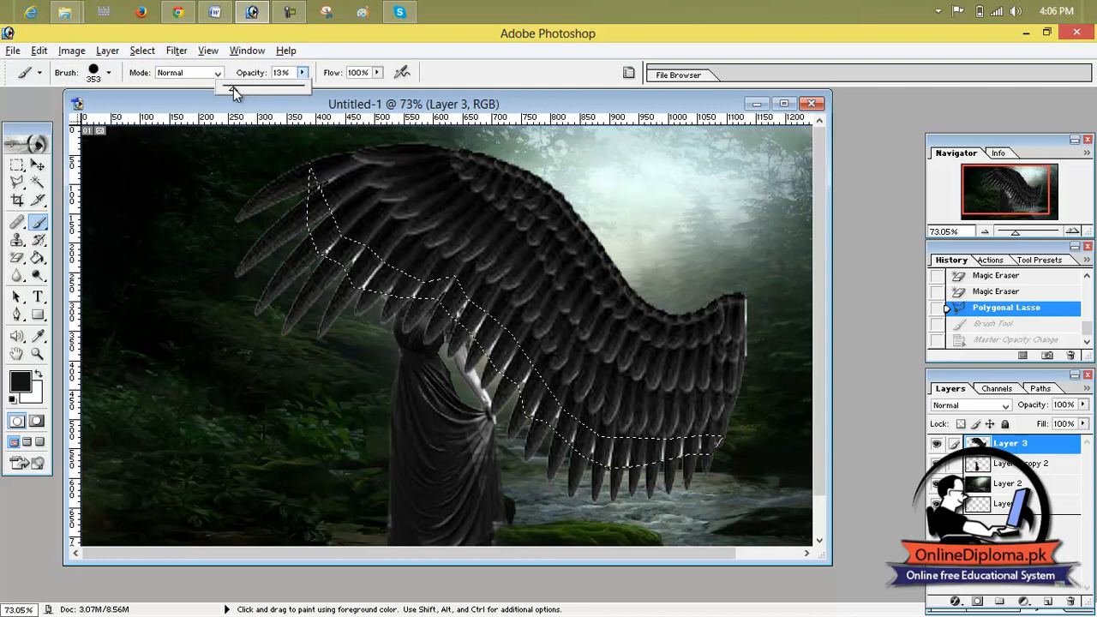
click(321, 196)
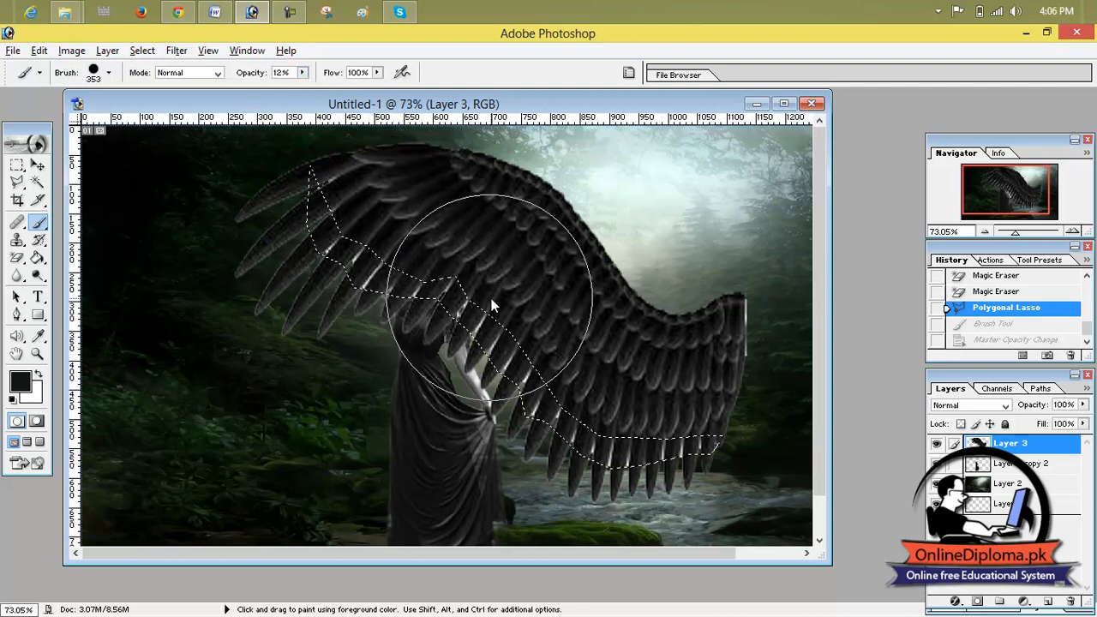
Lighten the foreground color to a slightly brighter dark gray and brush over the selected feather band at 12% opacity.
click(356, 224)
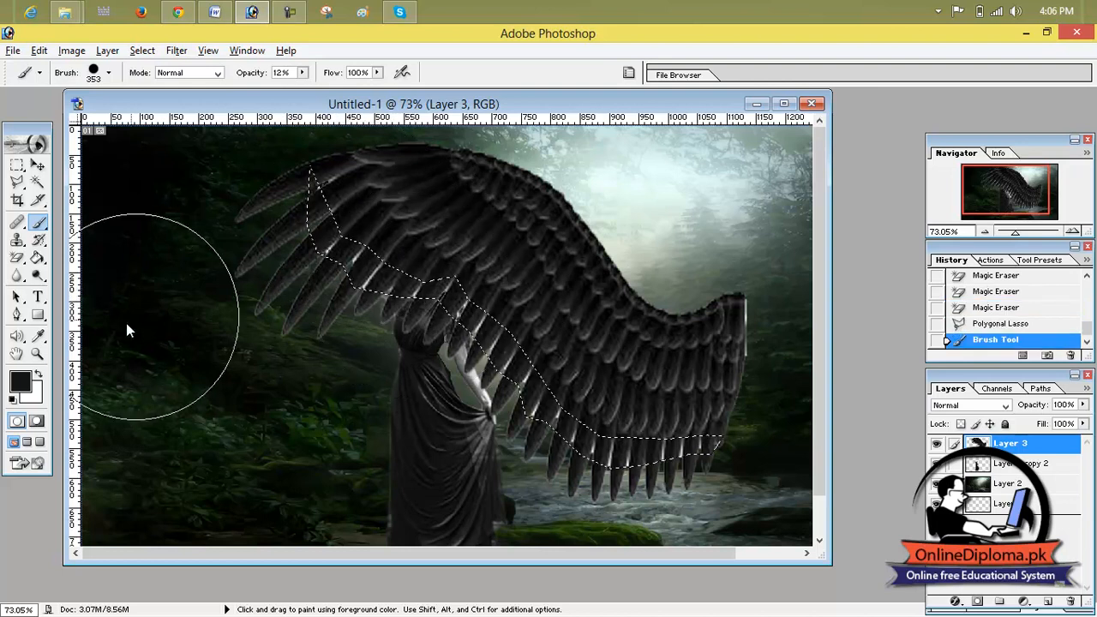
click(21, 379)
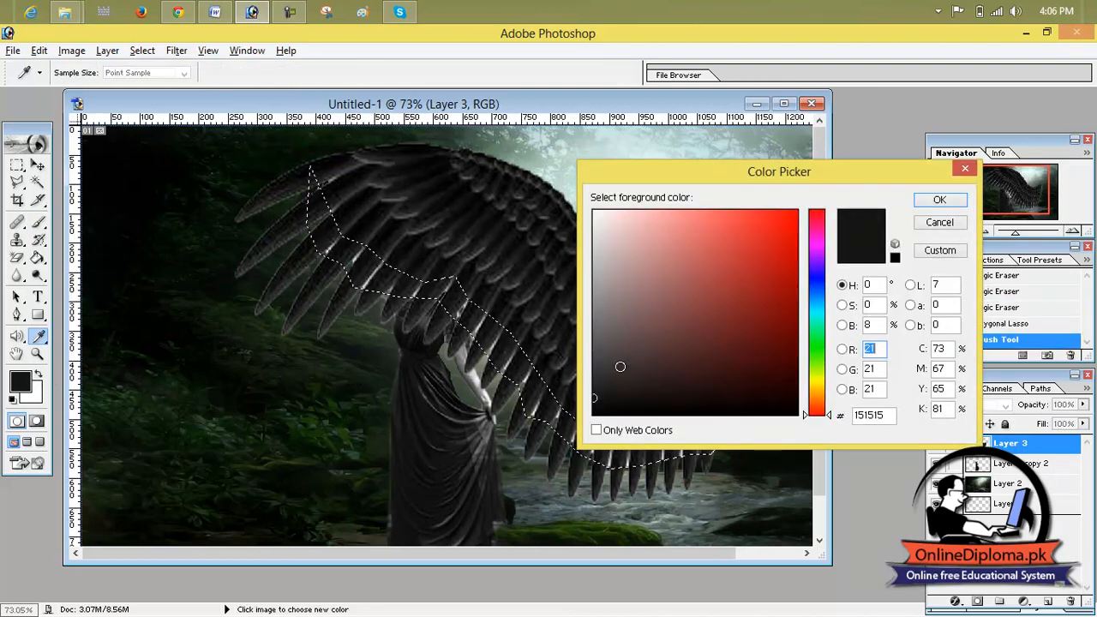
click(598, 397)
drag(601, 395, 598, 389)
click(931, 200)
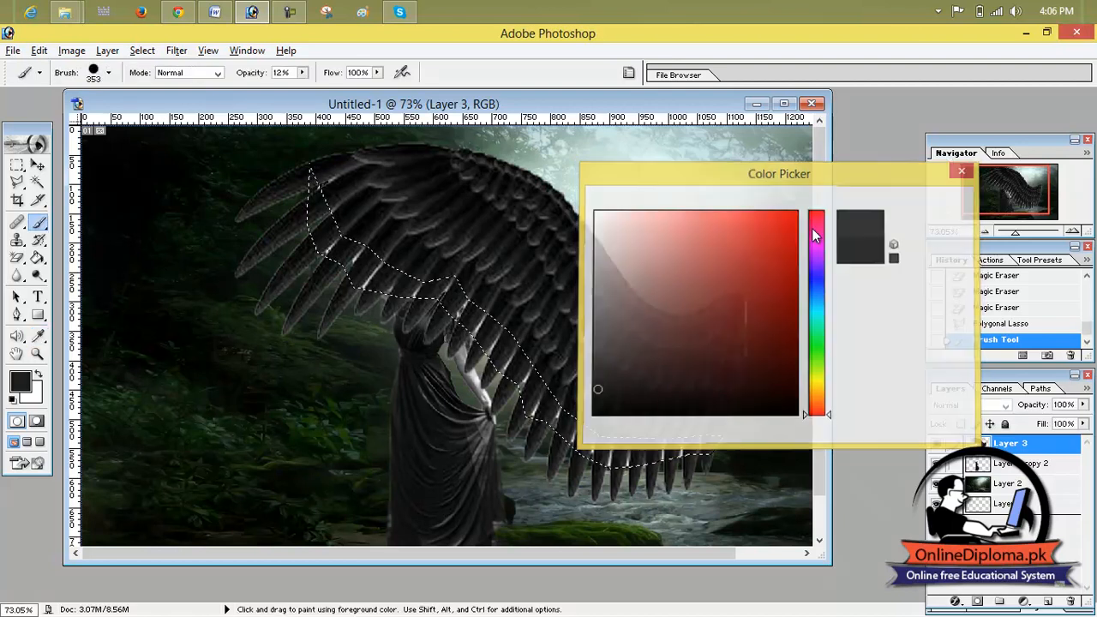
drag(336, 230, 455, 301)
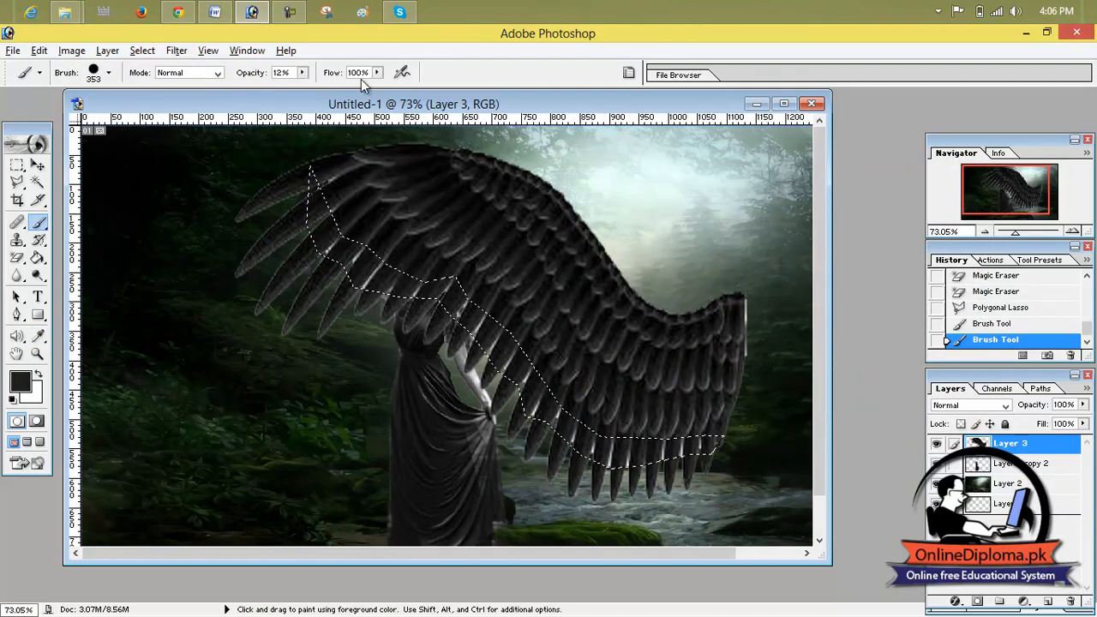
Try painting over the white gaps in the selected feather band at 52% brush opacity.
click(302, 72)
drag(302, 86, 335, 87)
click(344, 234)
mouse_move(344, 233)
mouse_down()
mouse_move(620, 426)
mouse_move(657, 435)
mouse_up()
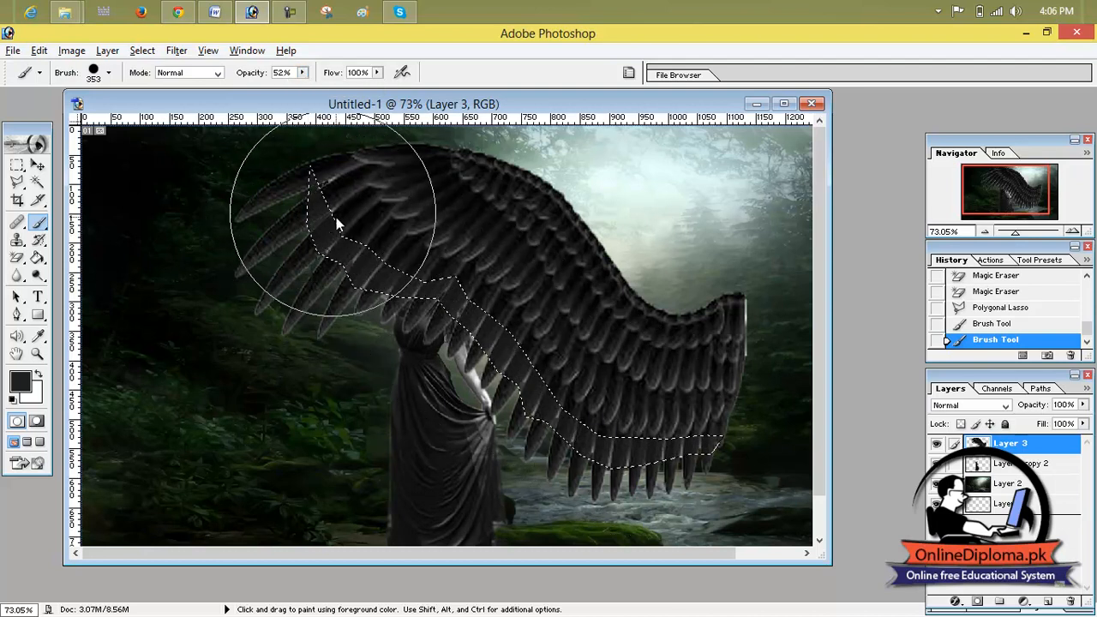
mouse_move(353, 241)
mouse_down()
mouse_move(335, 252)
mouse_move(705, 507)
mouse_move(722, 504)
mouse_up()
Try covering the whole feather band at 71% brush opacity and deselect it.
click(302, 72)
drag(302, 88, 318, 87)
mouse_move(326, 197)
mouse_down()
mouse_move(348, 237)
mouse_move(582, 421)
mouse_move(658, 447)
mouse_move(738, 444)
mouse_up()
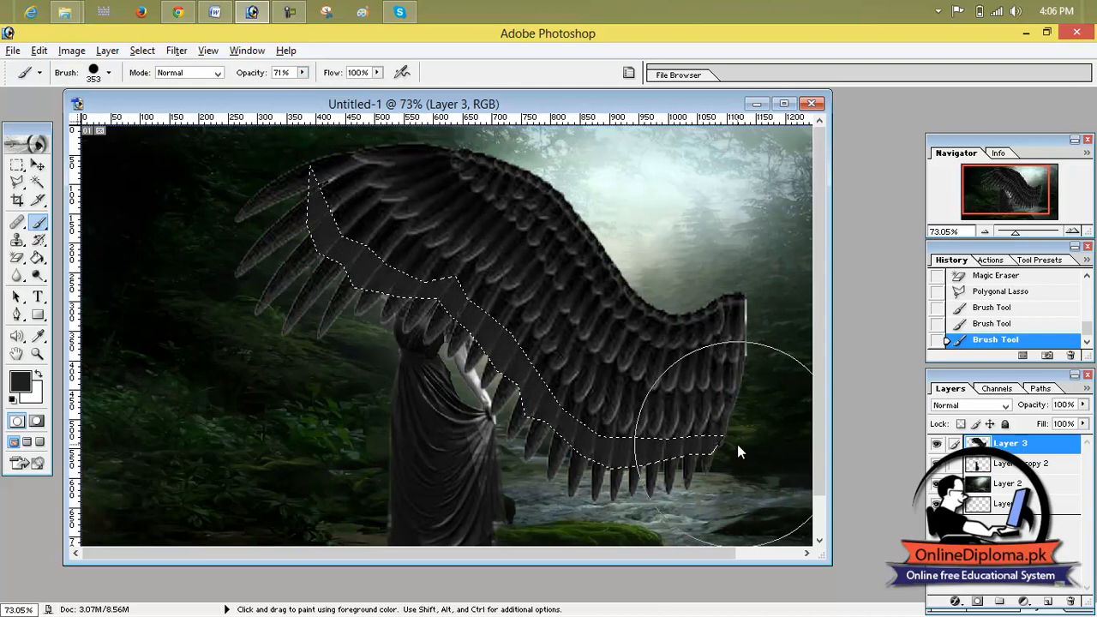
click(38, 164)
key(ctrl+d)
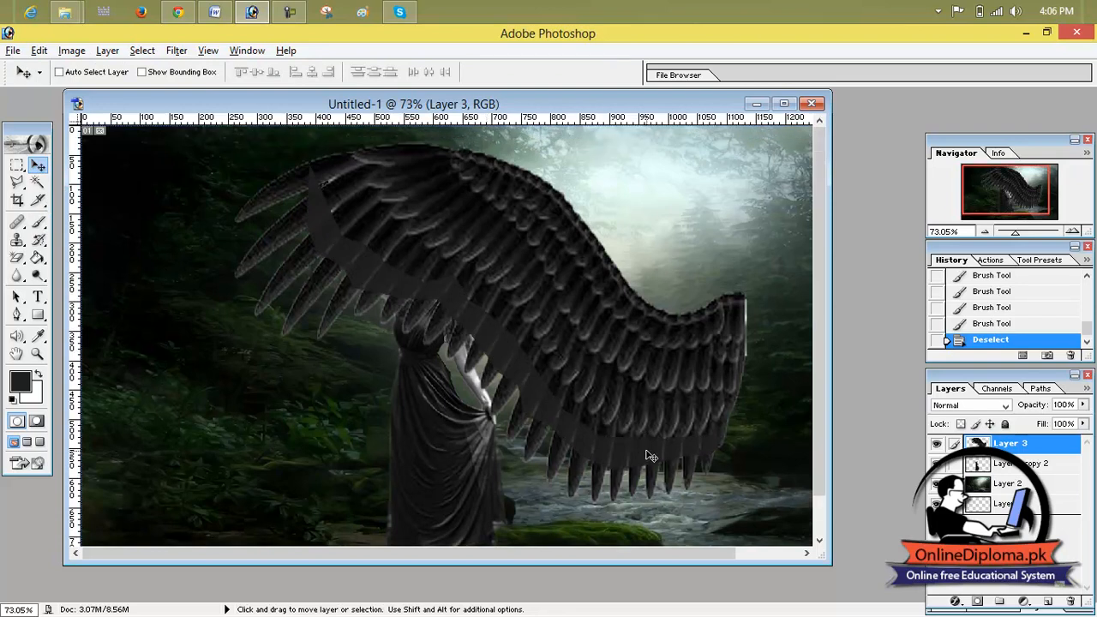
Go back in the history to the 12% opacity brush strokes and drop the lasso selection.
click(960, 325)
click(960, 309)
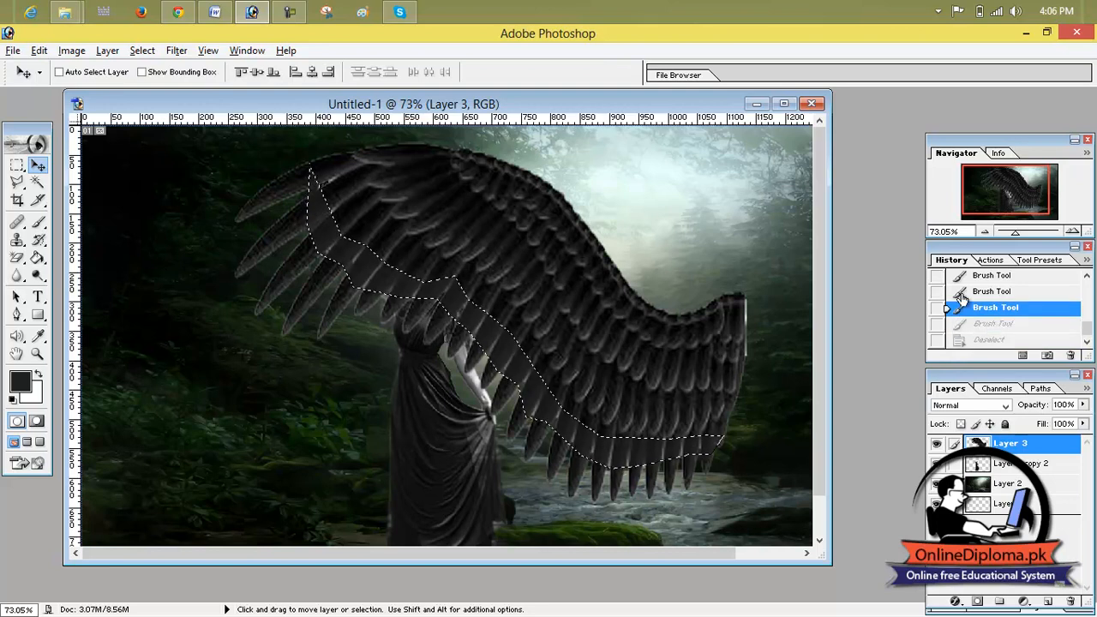
click(960, 294)
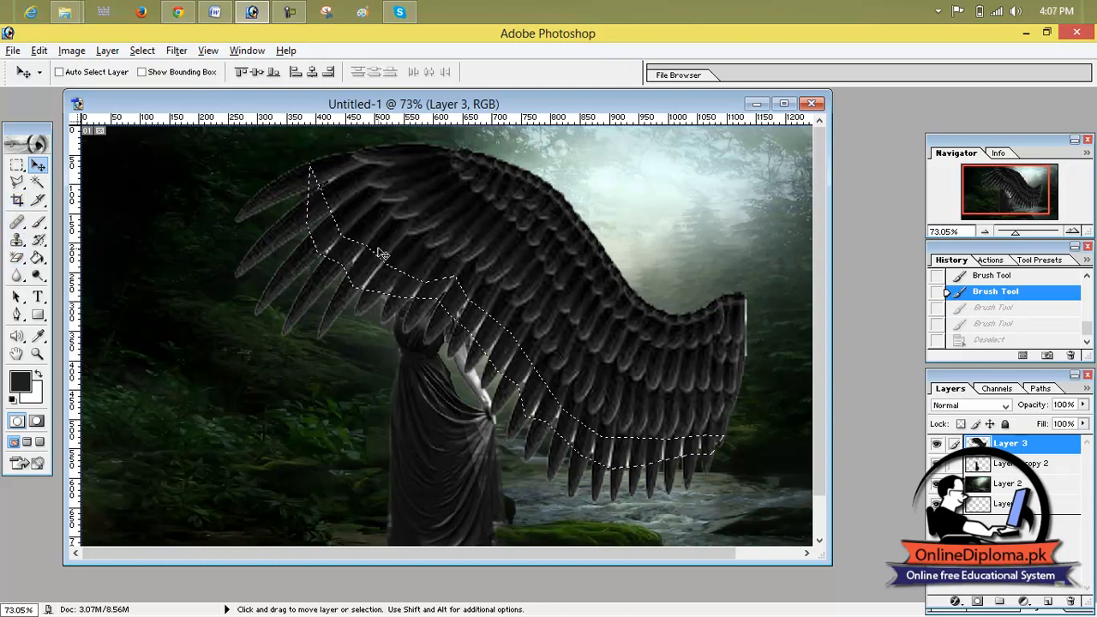
key(ctrl+d)
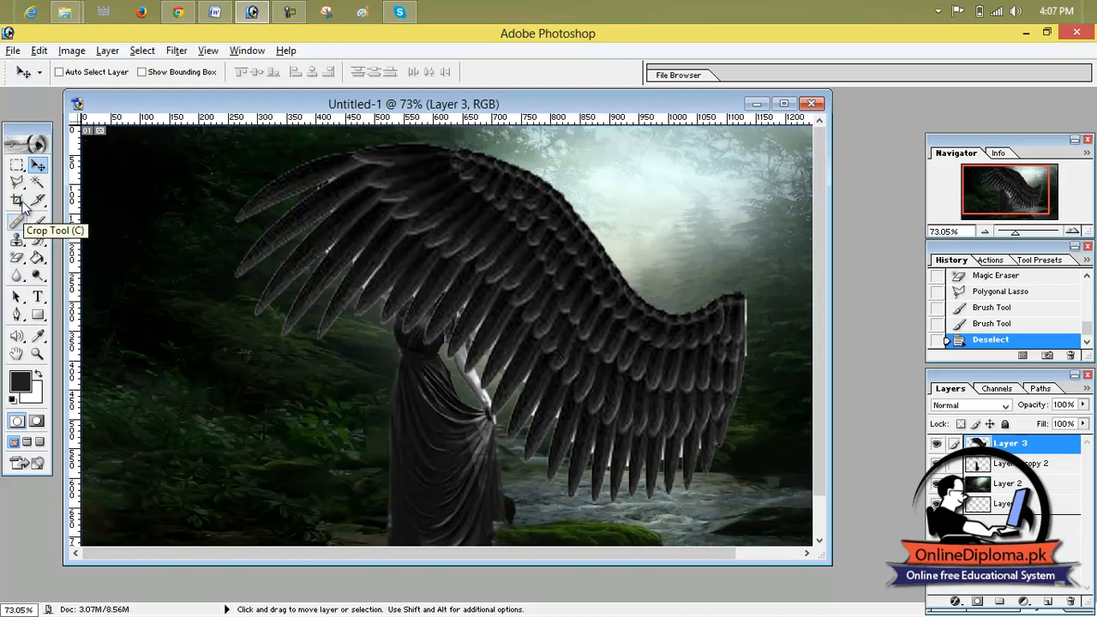
Use the Clone Stamp at brush size 44 to cover the gap below the wing's second long feather with nearby feather texture.
drag(17, 240, 73, 249)
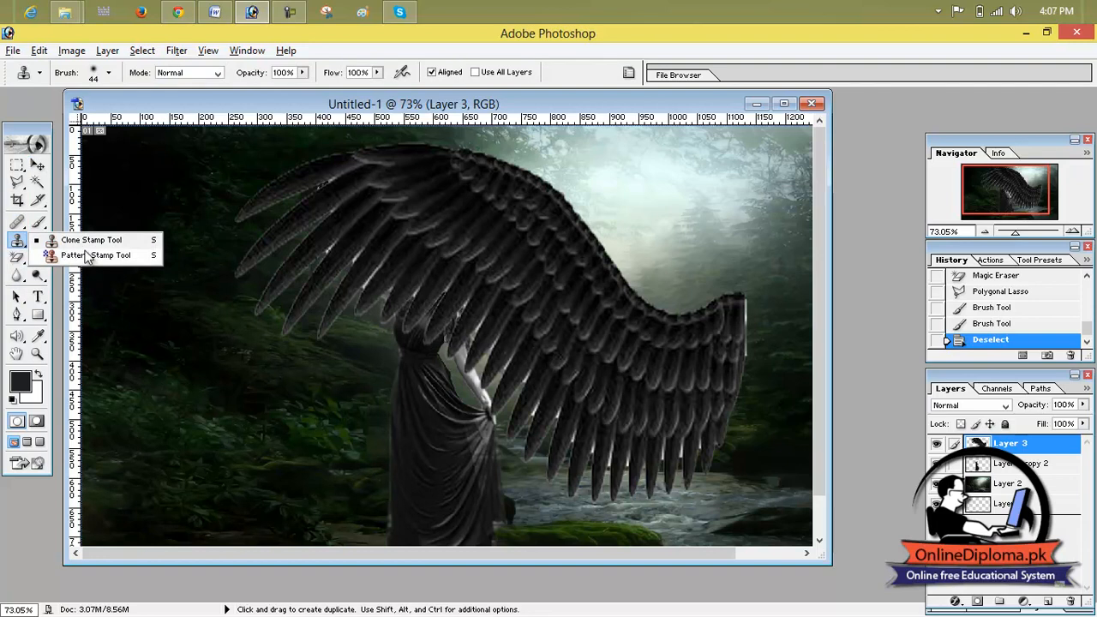
click(88, 245)
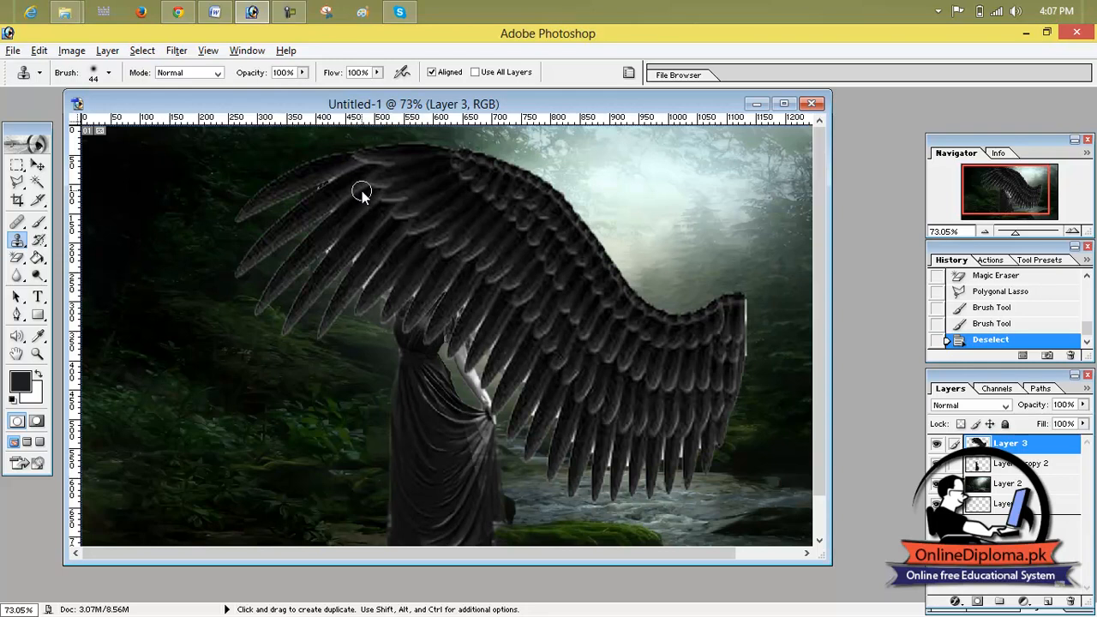
key(alt)
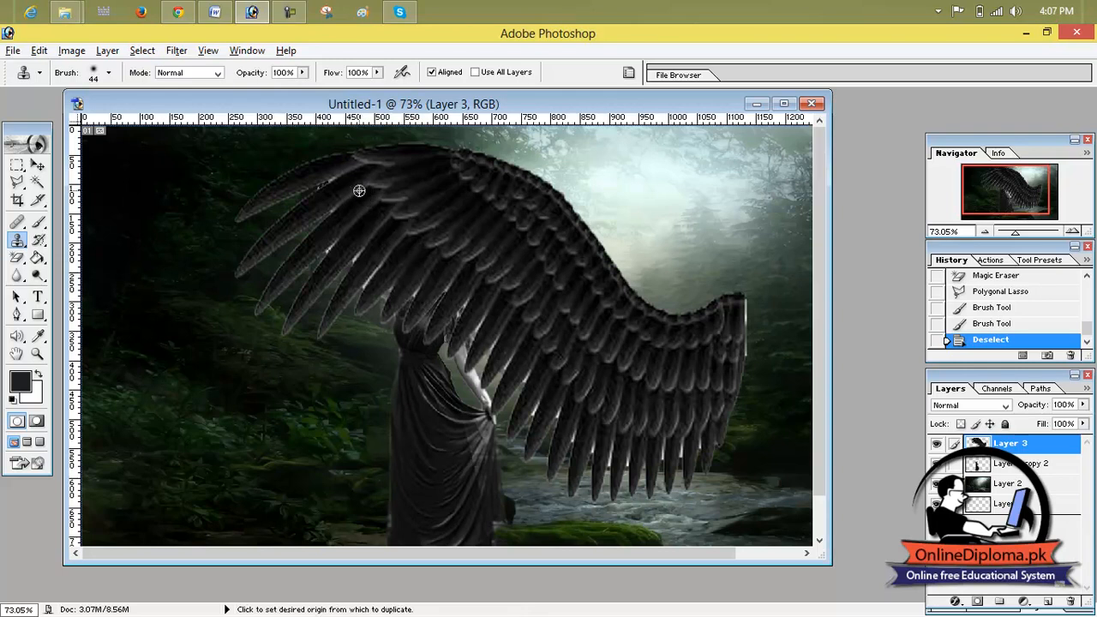
alt+click(358, 190)
click(318, 215)
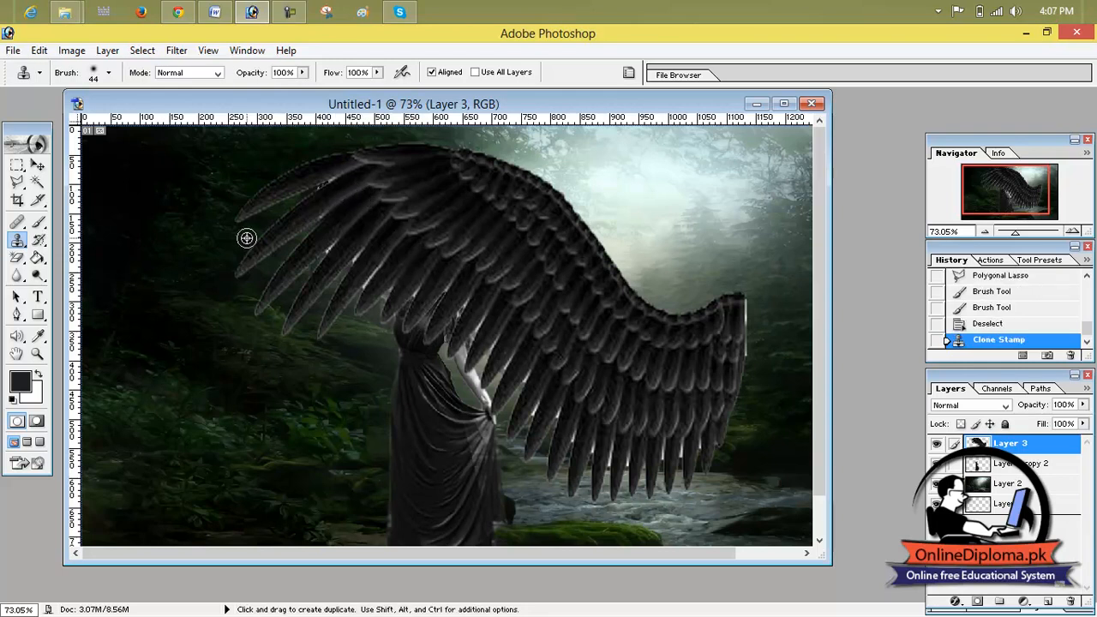
key(alt)
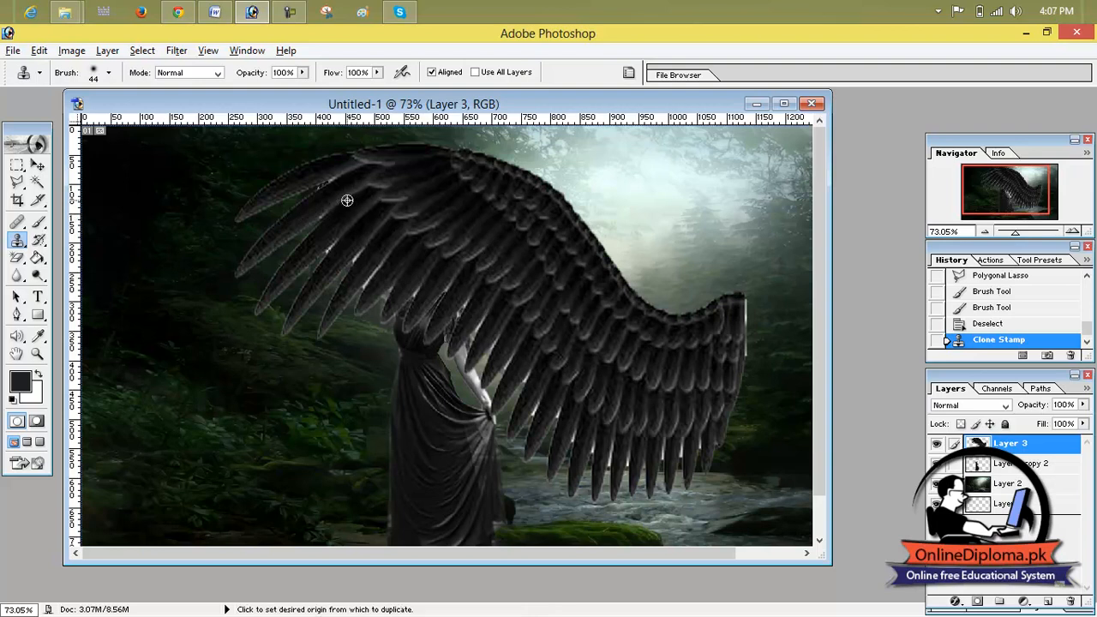
alt+click(347, 200)
click(321, 217)
Clone dark feather texture over the white gap between the two uppermost long feathers.
key(alt)
alt+click(346, 173)
click(326, 180)
key(alt)
alt+click(362, 168)
click(323, 183)
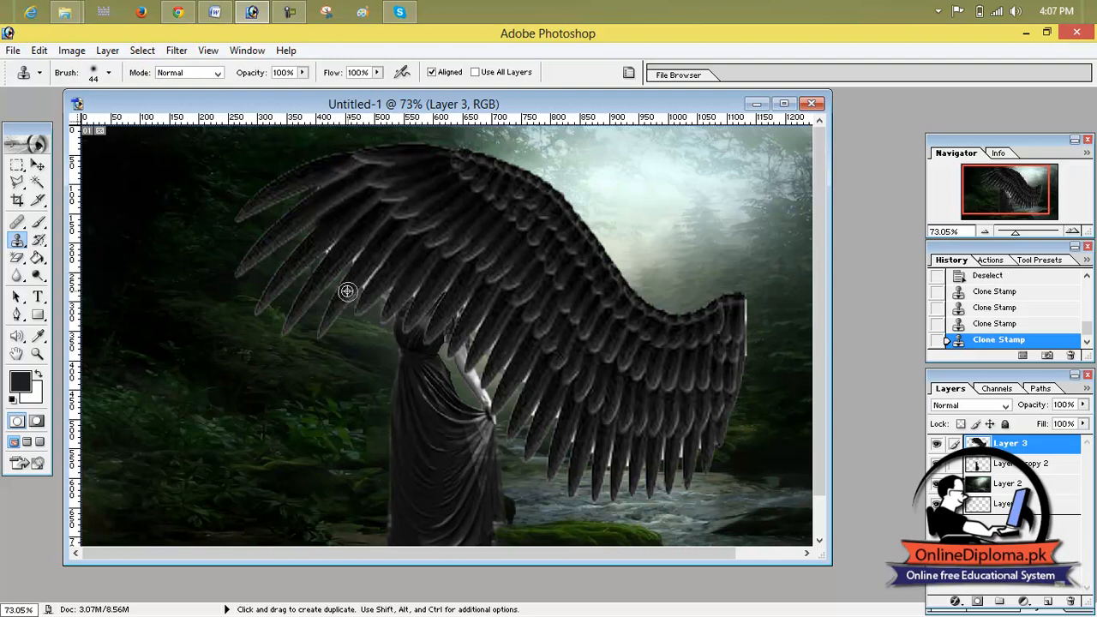
Clone feather texture over the white gaps between the third and fourth long feathers of the wing tip.
key(alt)
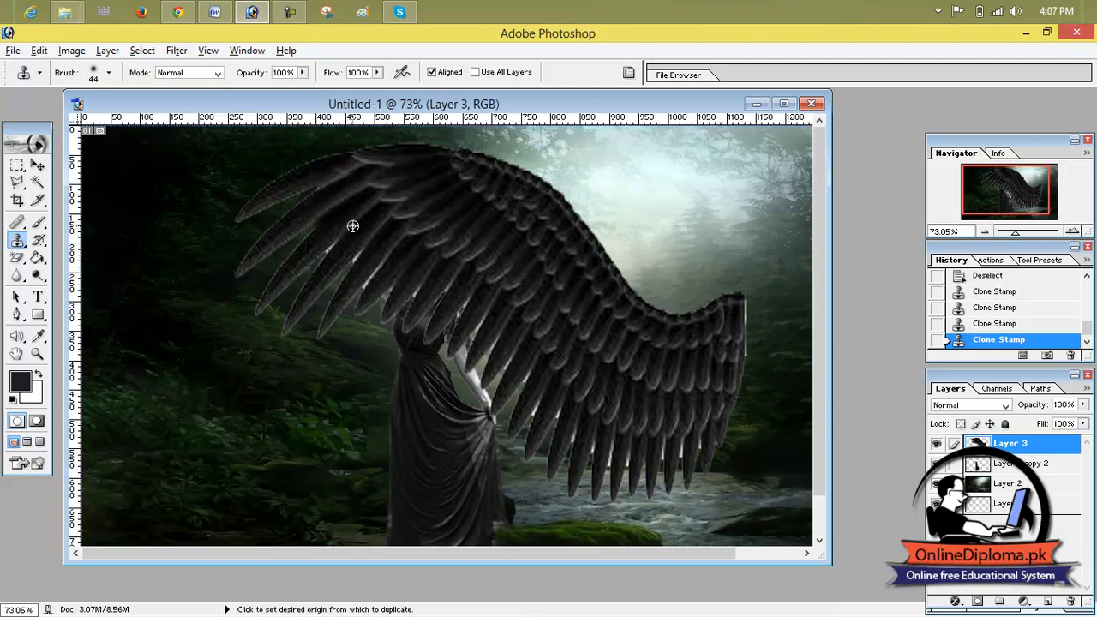
alt+click(353, 226)
click(326, 251)
key(alt)
alt+click(382, 229)
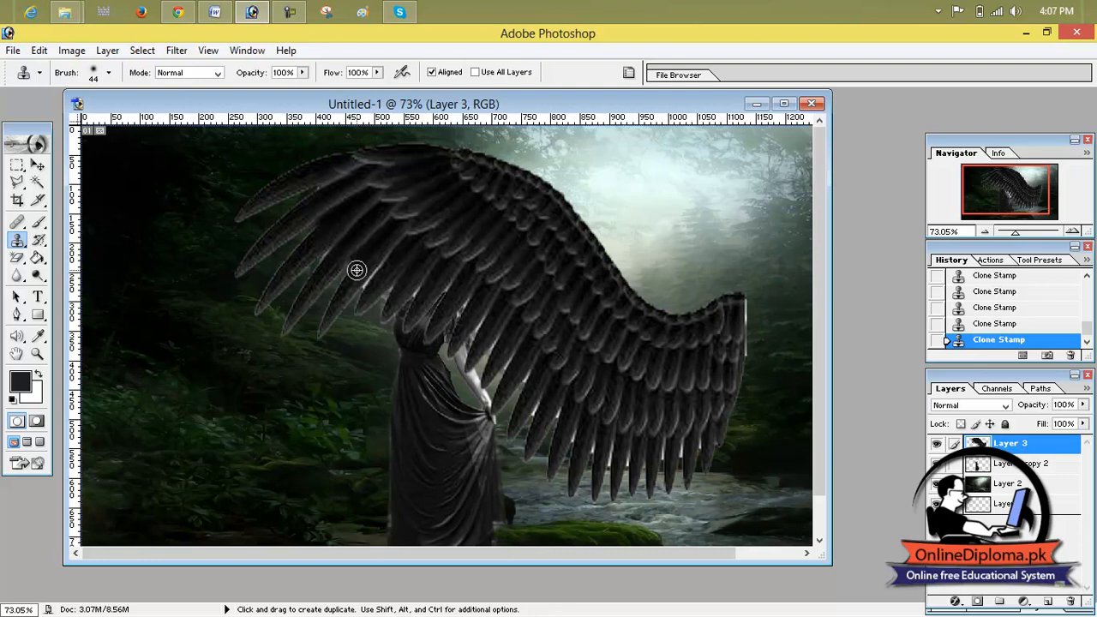
Clone neighboring feather texture over the white gaps between the feathers just outside the woman's raised arm.
key(alt)
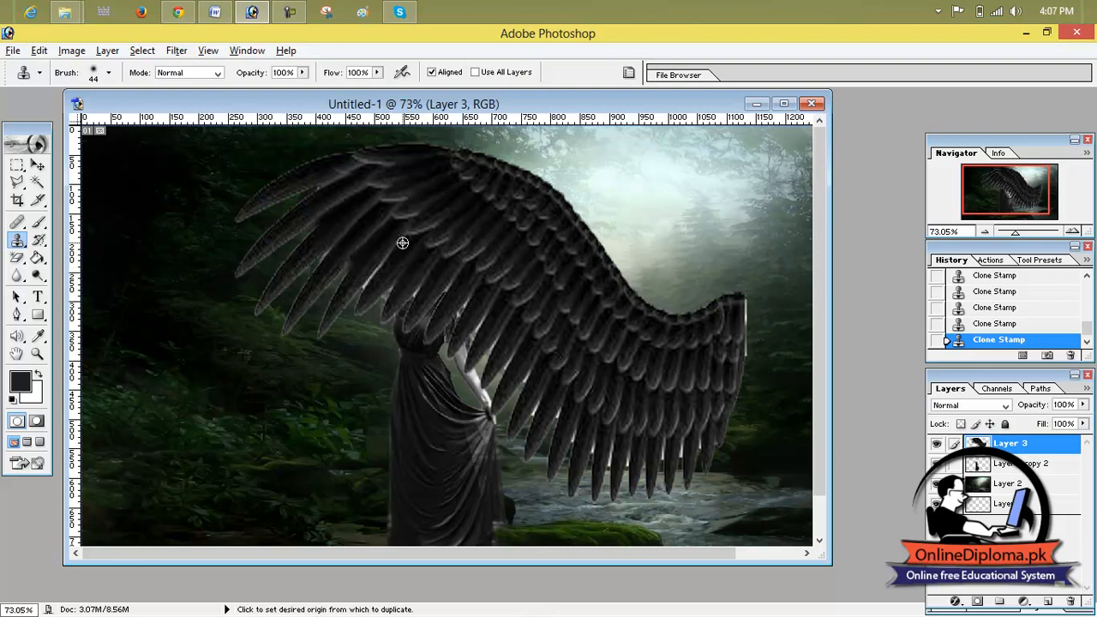
alt+click(402, 242)
drag(397, 248, 360, 283)
alt+click(385, 255)
key(alt)
alt+click(398, 239)
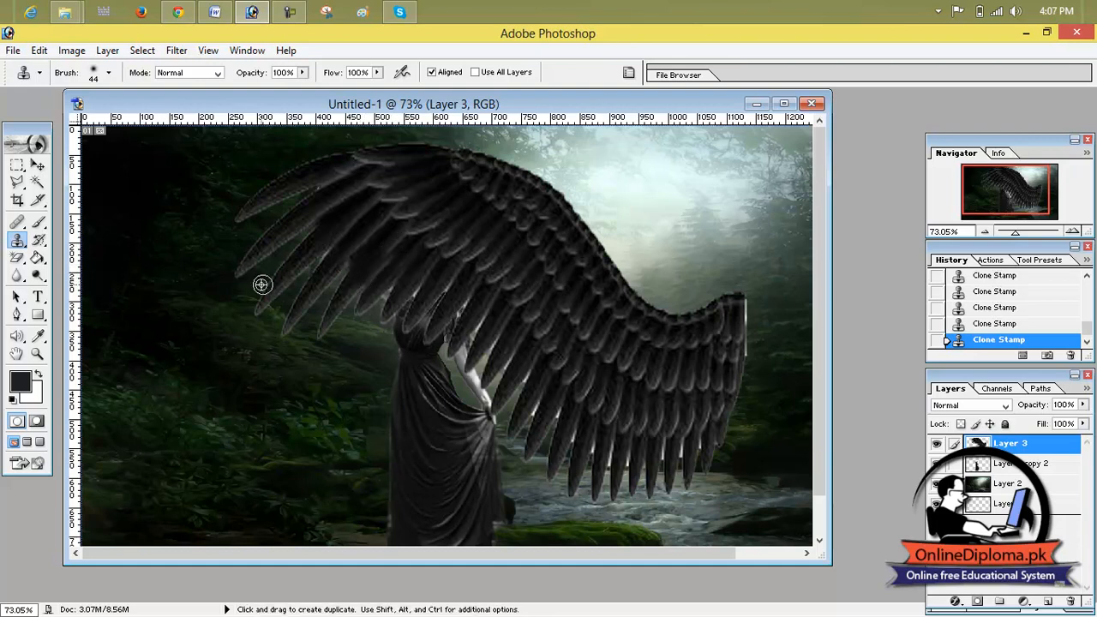
Sample dark feathers repeatedly and clone them over the white gaps in the wing section directly above the dress.
key(alt)
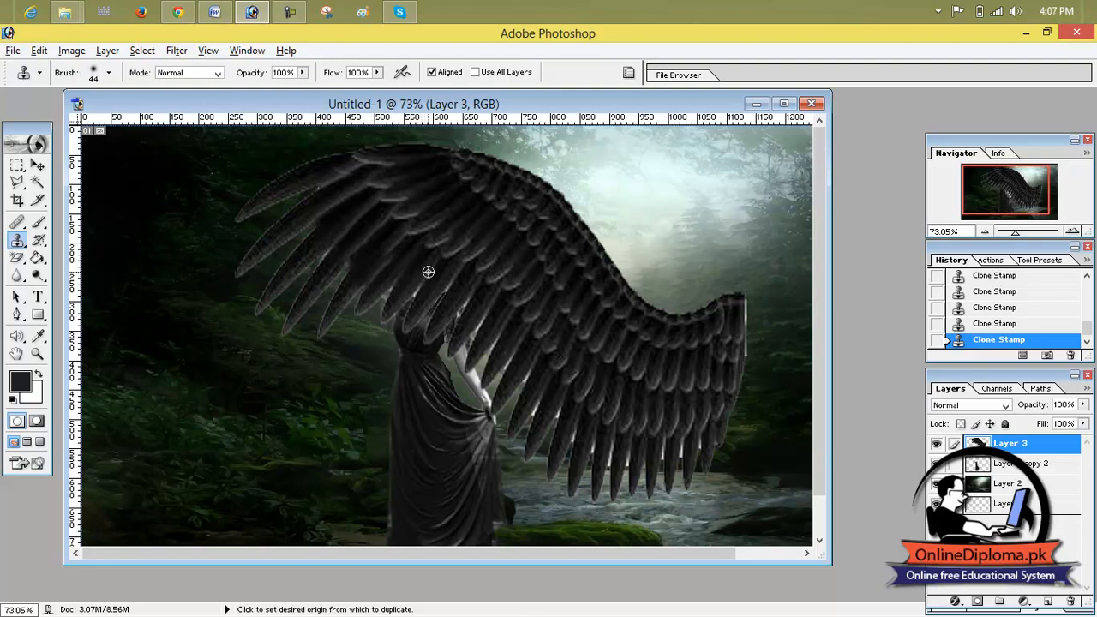
key(alt)
alt+click(434, 260)
key(alt)
alt+click(432, 268)
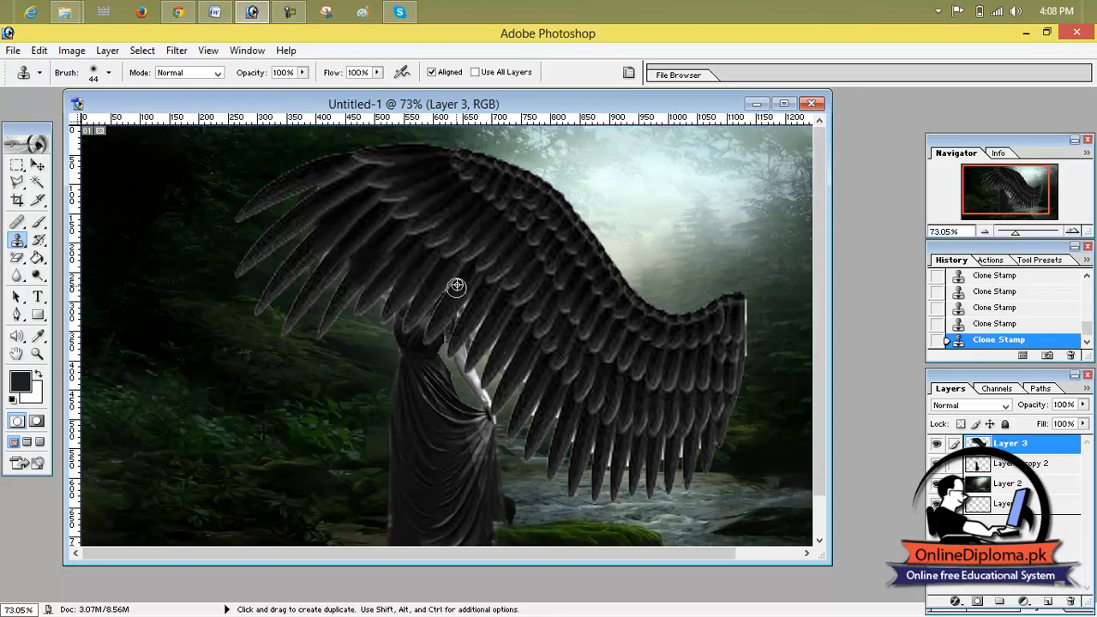
key(alt)
alt+click(463, 270)
key(alt)
alt+click(475, 288)
Clone feather texture over the white strip on the wing's shoulder edge and the remaining gaps between the lower feathers.
alt+click(733, 309)
drag(742, 310, 742, 360)
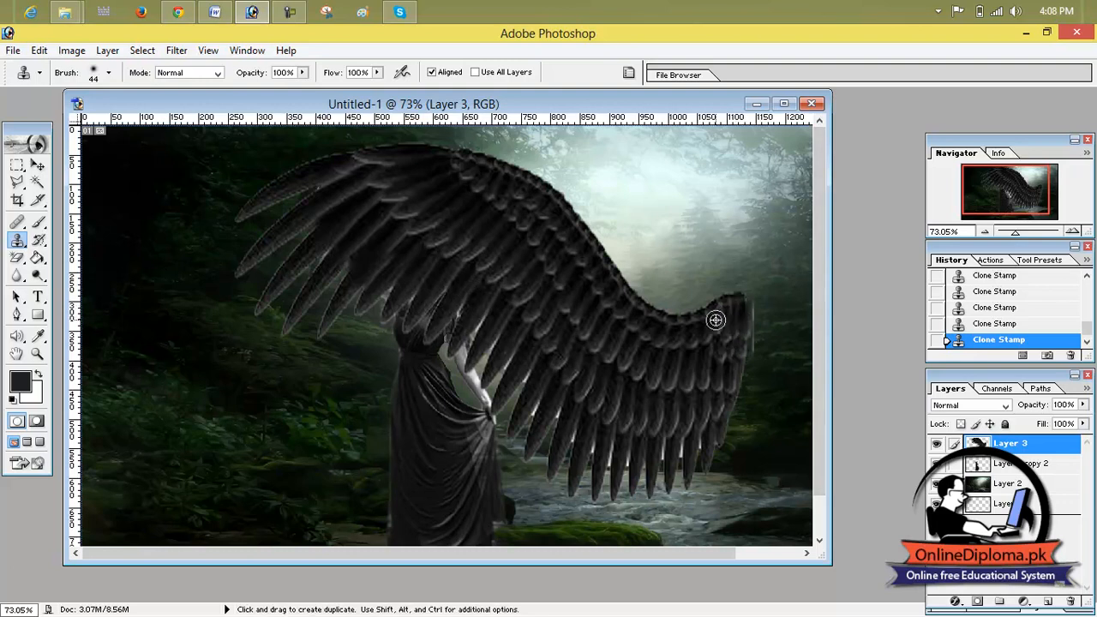
key(alt)
alt+click(710, 410)
drag(700, 426, 700, 446)
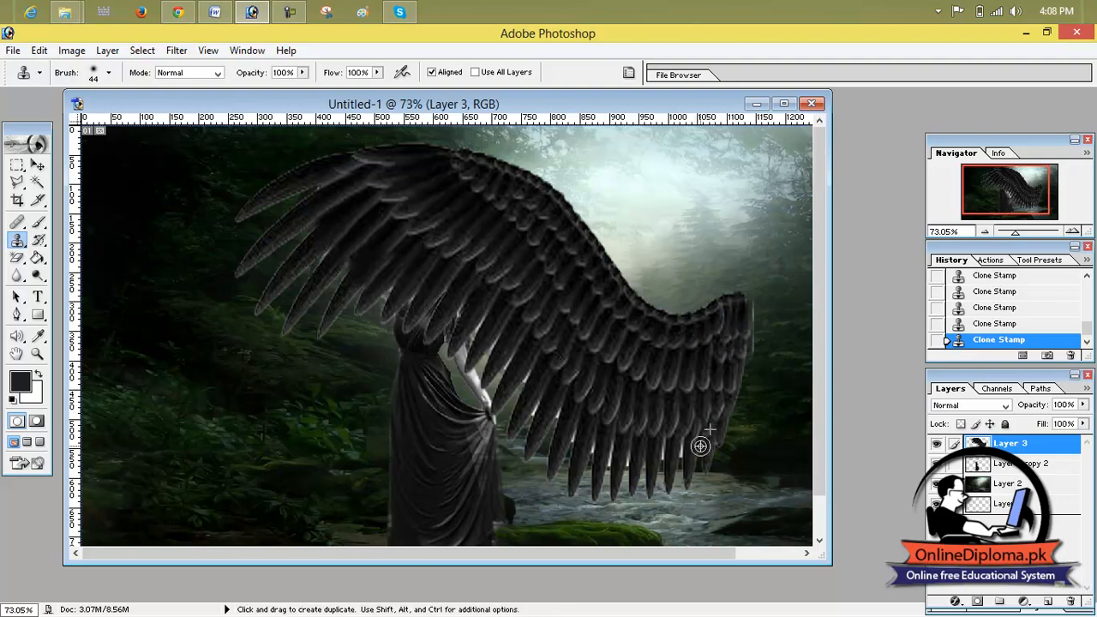
key(alt)
alt+click(668, 410)
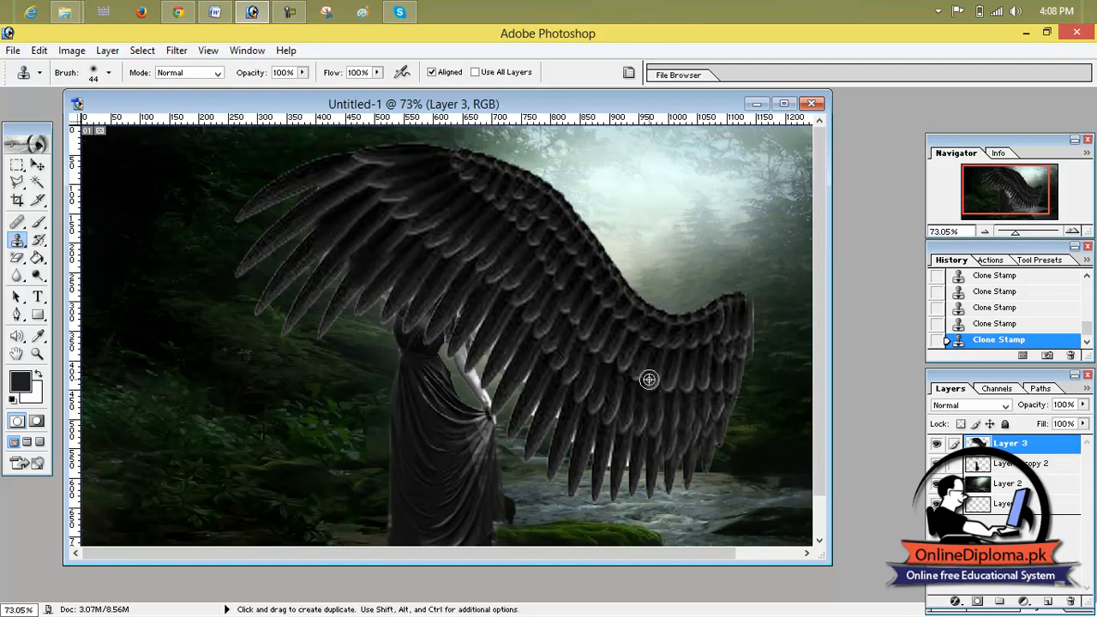
mouse_move(635, 446)
mouse_down()
mouse_move(617, 425)
mouse_move(608, 465)
mouse_move(598, 425)
mouse_move(594, 451)
mouse_move(579, 412)
mouse_move(574, 440)
mouse_move(565, 404)
mouse_move(556, 418)
mouse_move(548, 391)
mouse_move(532, 416)
mouse_move(530, 363)
mouse_move(524, 381)
mouse_move(519, 350)
mouse_move(504, 372)
mouse_move(497, 336)
mouse_move(489, 353)
mouse_move(469, 335)
mouse_up()
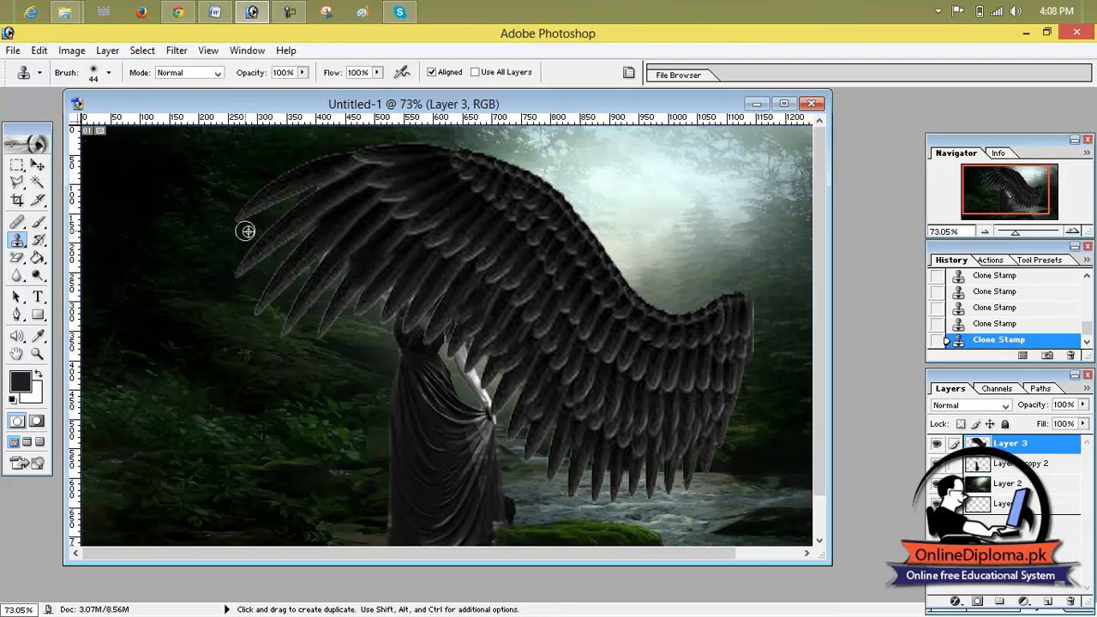
Free-transform the wing to about 46.1% width and 48.3% height and place it against the woman's shoulder on the raised-arm side.
click(38, 163)
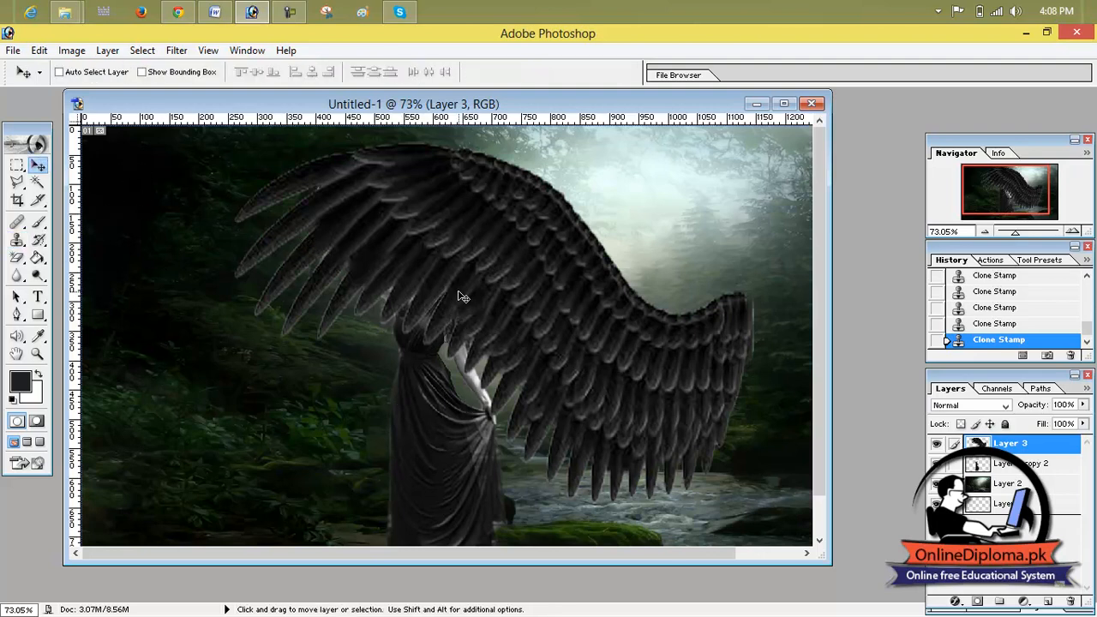
key(ctrl+t)
drag(753, 141, 473, 245)
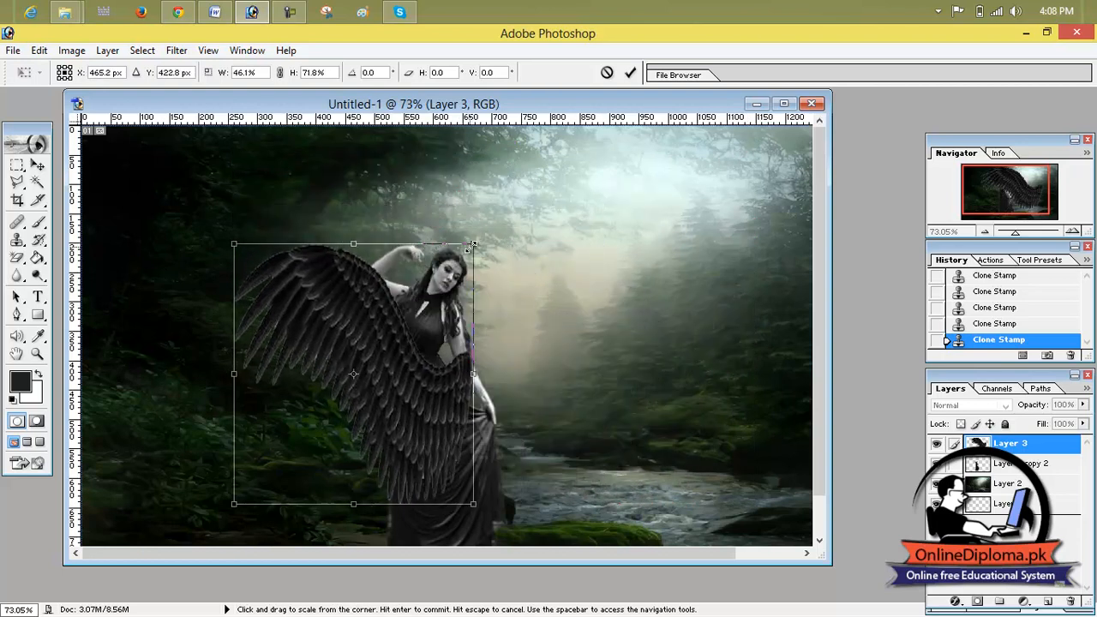
drag(447, 396, 370, 326)
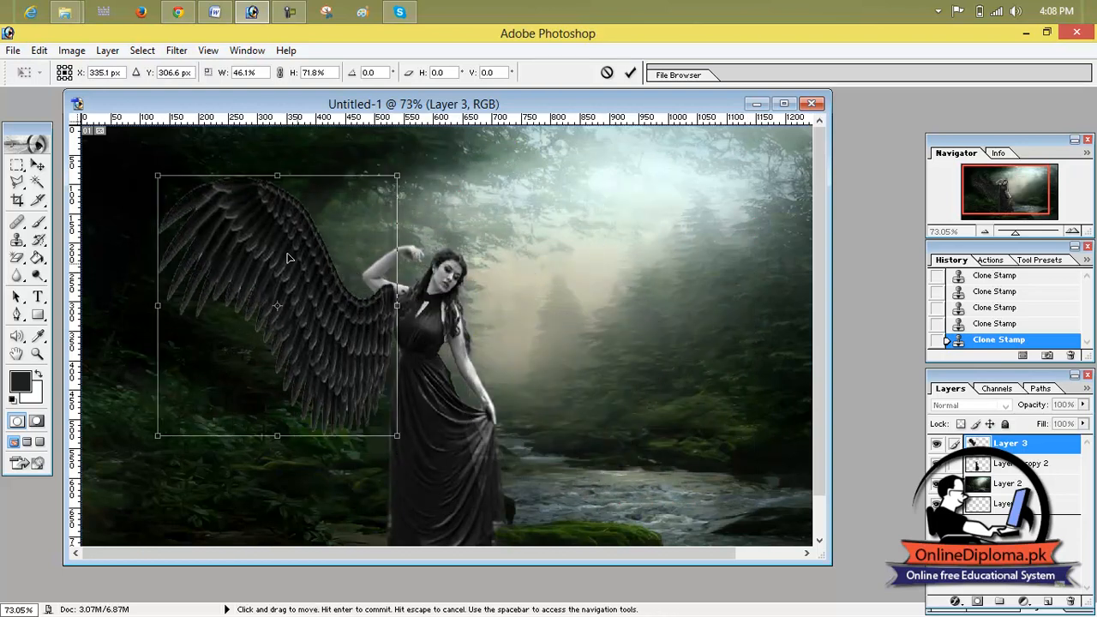
drag(271, 433, 271, 350)
drag(313, 296, 322, 372)
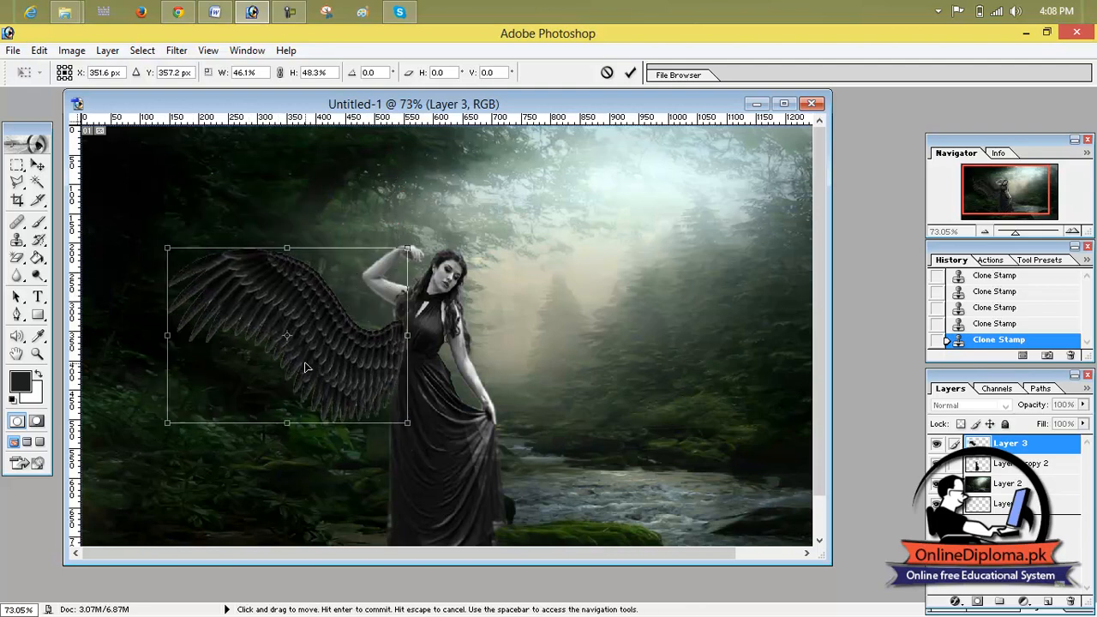
click(632, 71)
Place the wing layer beneath the woman's layer and duplicate the wing onto her other side.
drag(992, 464, 996, 445)
drag(370, 375, 673, 389)
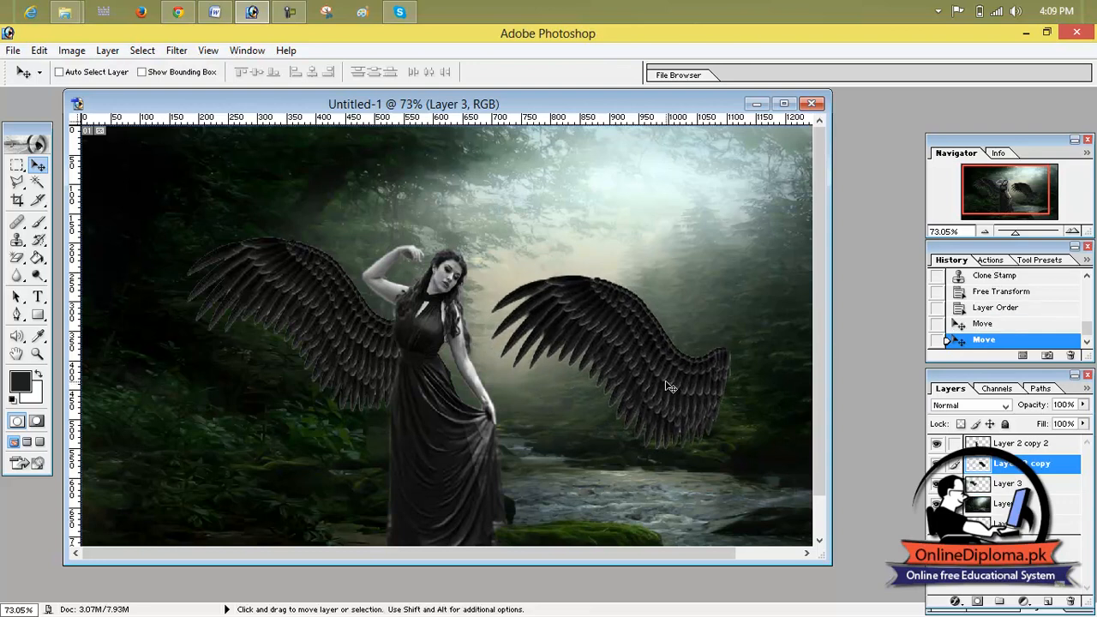
Flip the duplicate wing horizontally and position it behind the woman's lowered arm to mirror the first wing.
key(ctrl+t)
right_click(666, 383)
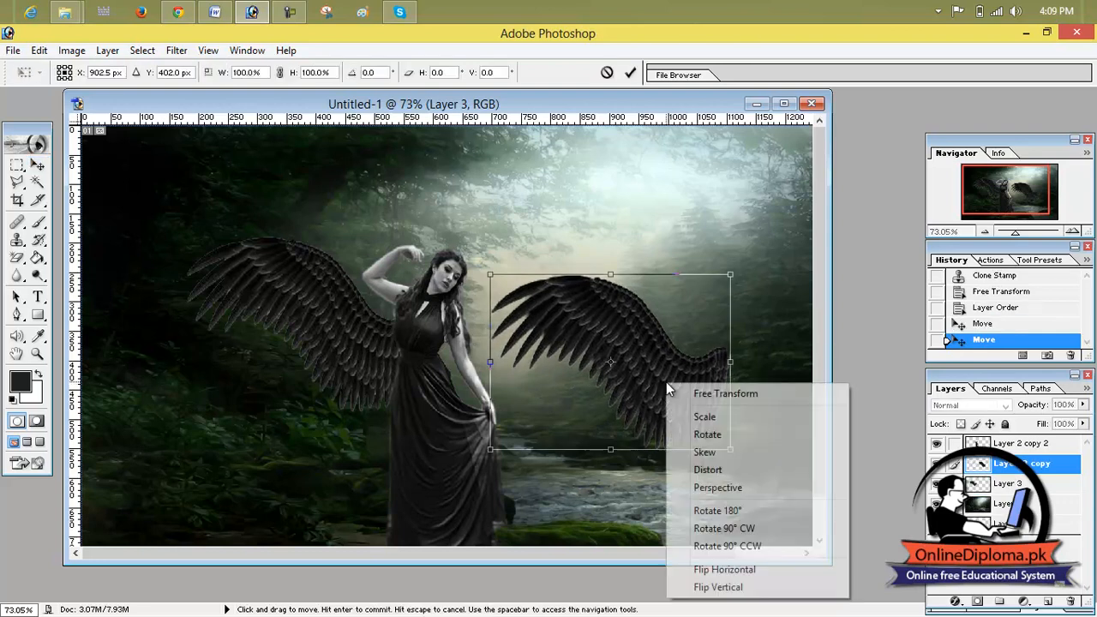
click(755, 570)
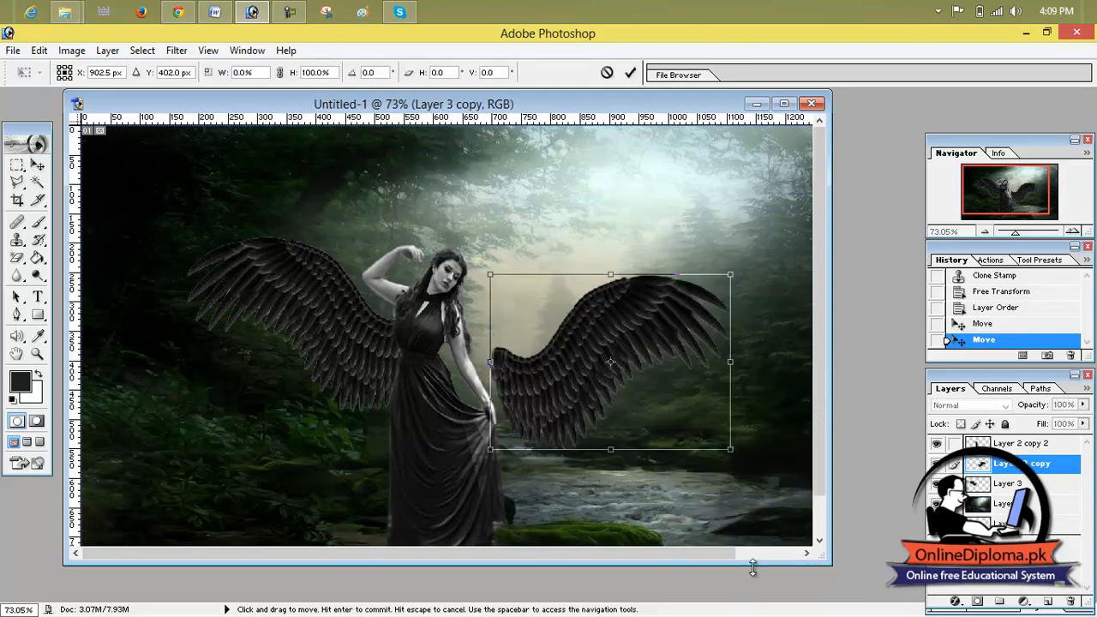
drag(594, 392, 523, 364)
drag(530, 360, 527, 363)
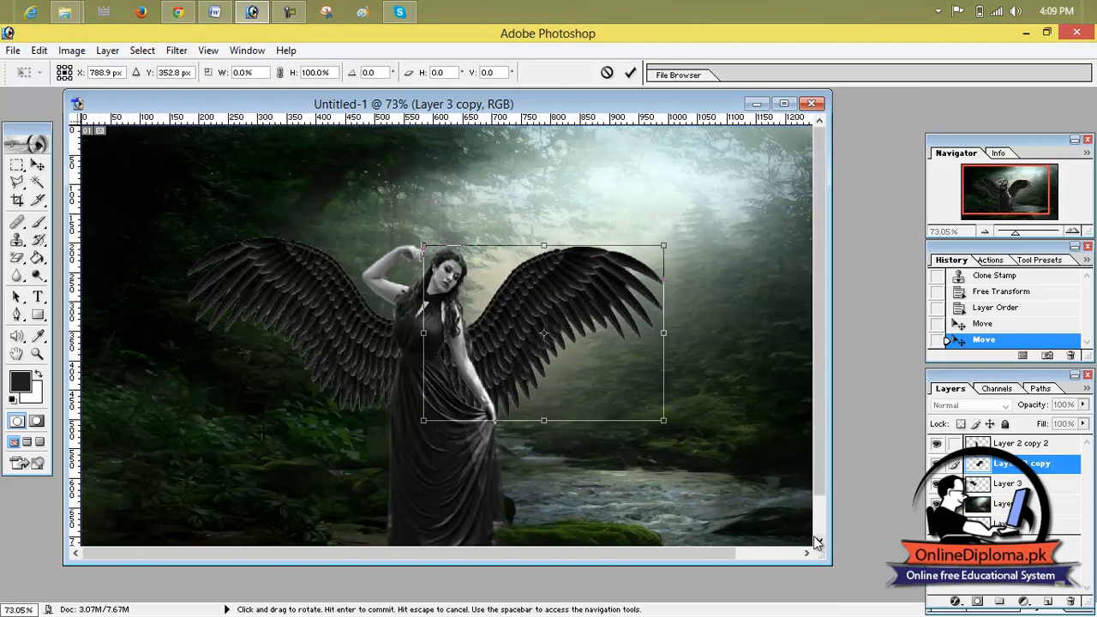
click(631, 74)
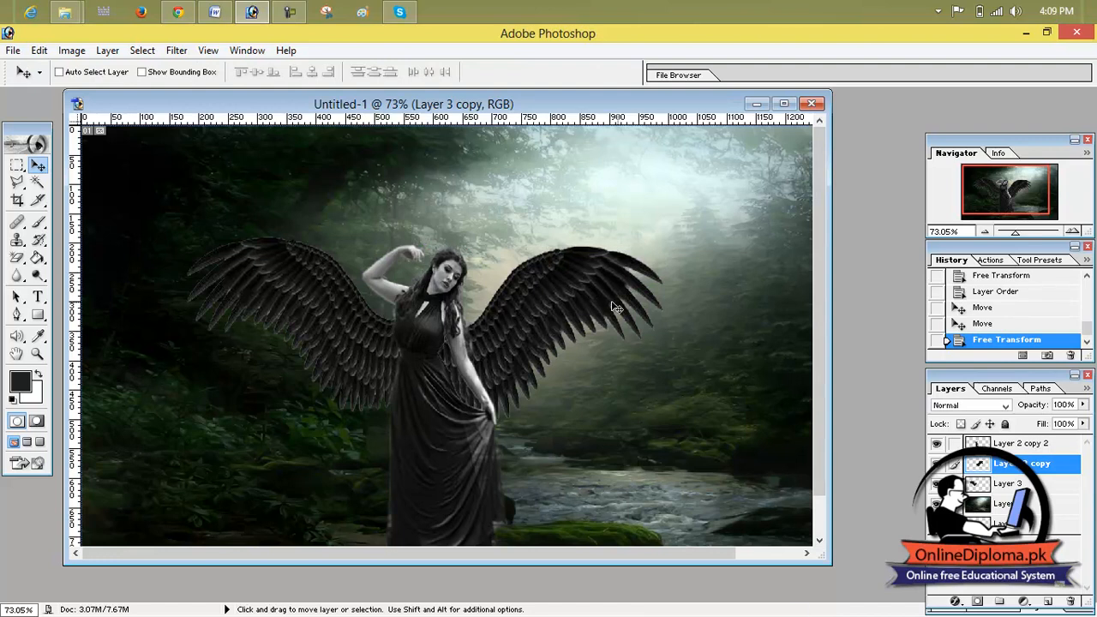
Nudge the duplicate wing slightly upward, then link it with the original wing layer and merge the two wings into one layer.
mouse_move(576, 307)
mouse_down()
mouse_move(605, 312)
mouse_move(575, 302)
mouse_up()
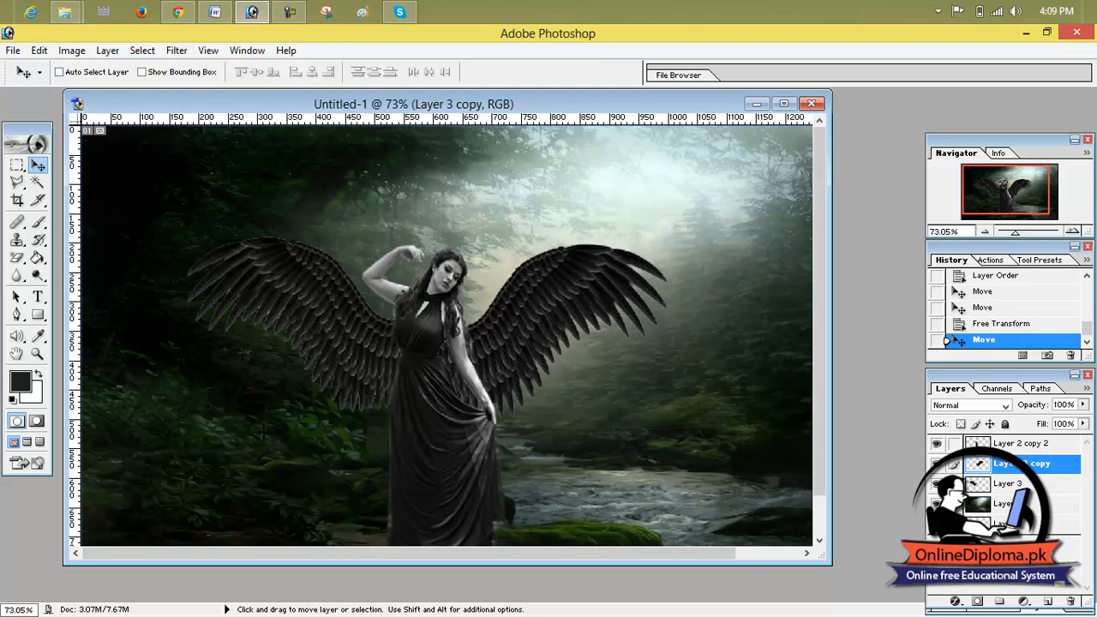
click(955, 503)
click(108, 50)
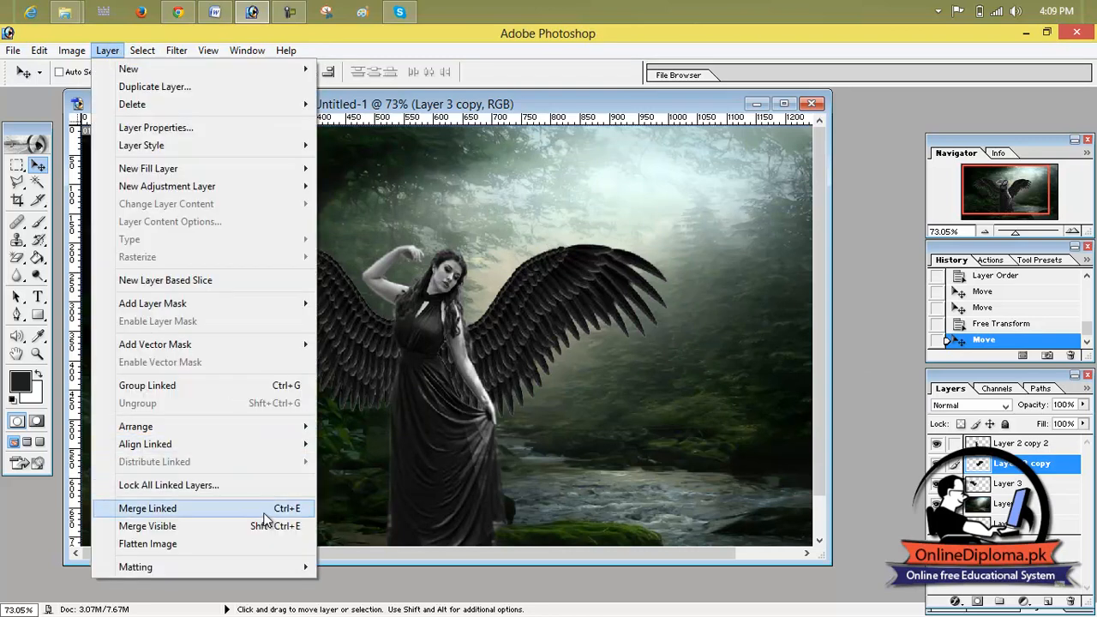
click(172, 508)
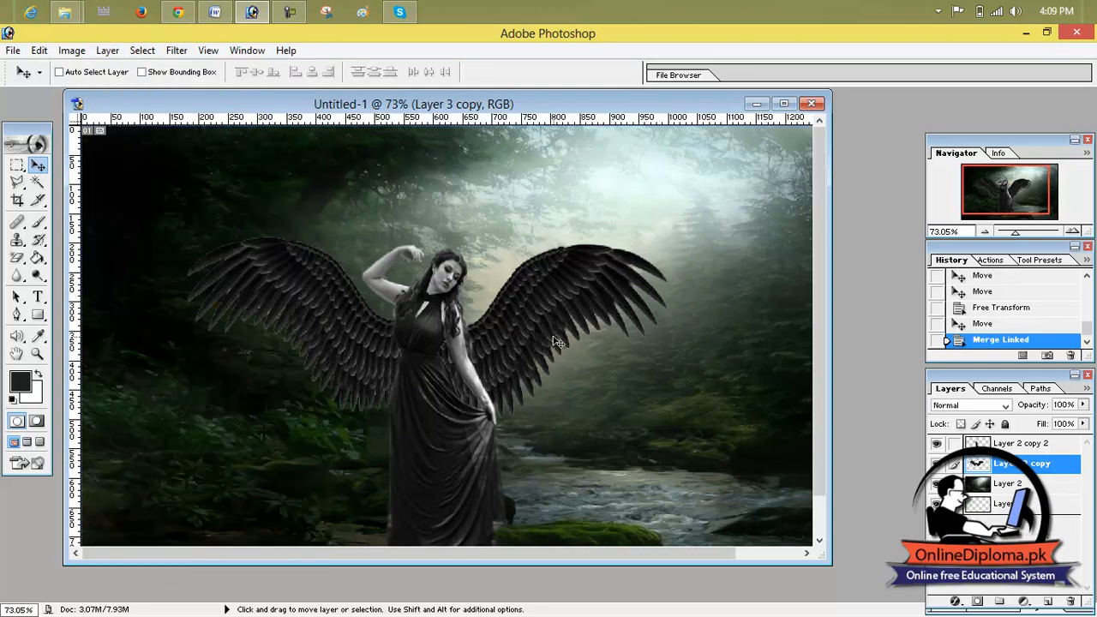
Desaturate the merged wings layer to remove its remaining colour.
click(158, 54)
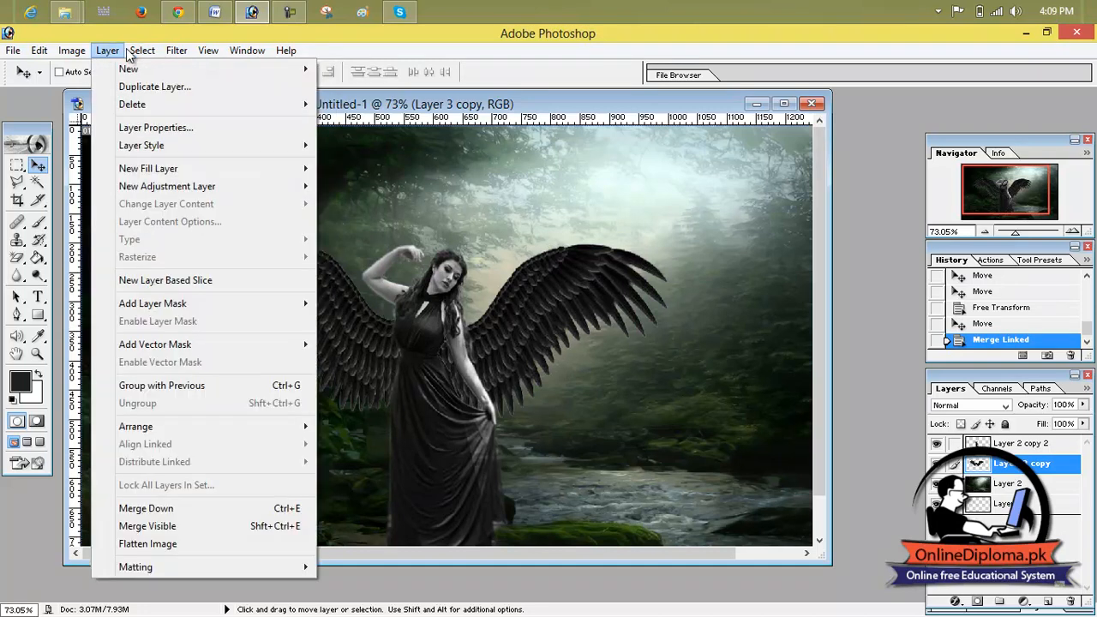
mouse_move(166, 56)
mouse_move(79, 53)
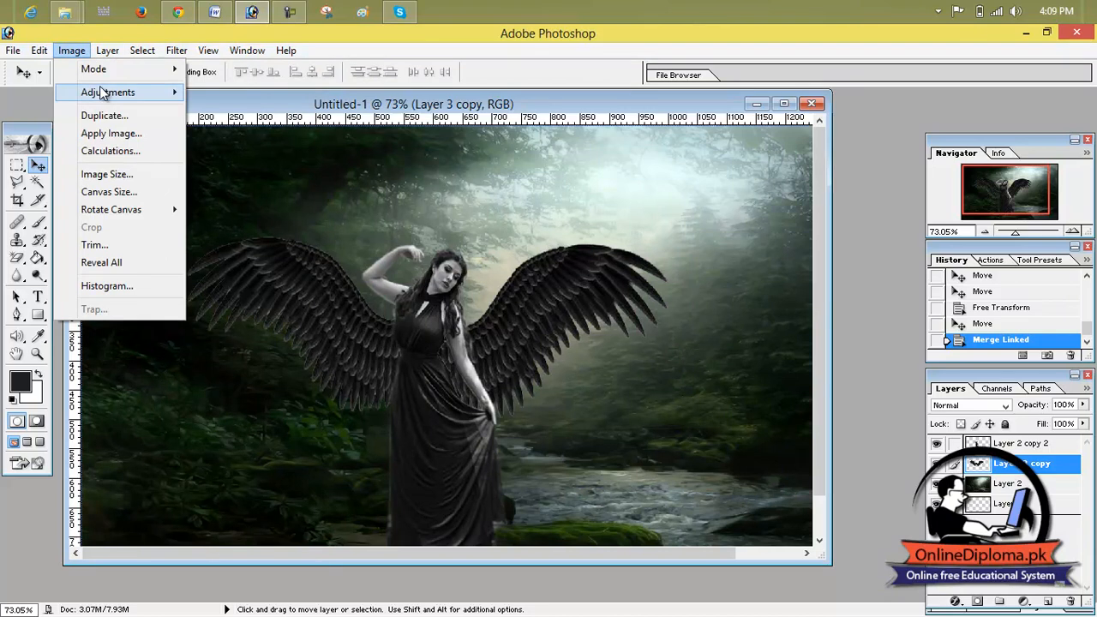
mouse_move(111, 92)
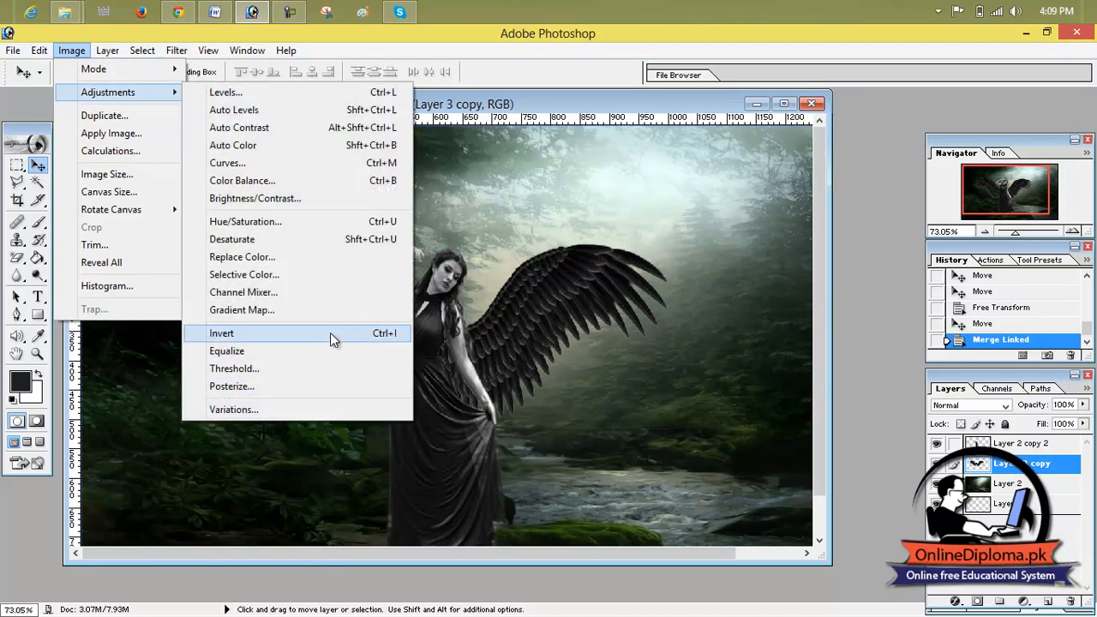
click(299, 239)
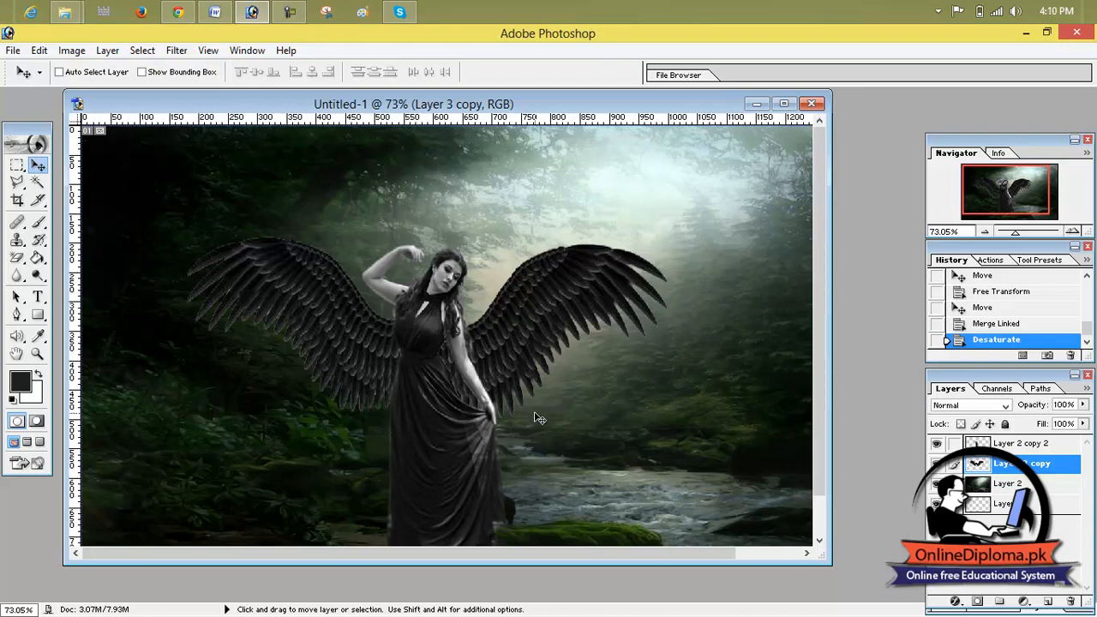
Link the woman's layer with the wings layer and merge them into a single layer.
click(954, 443)
click(107, 50)
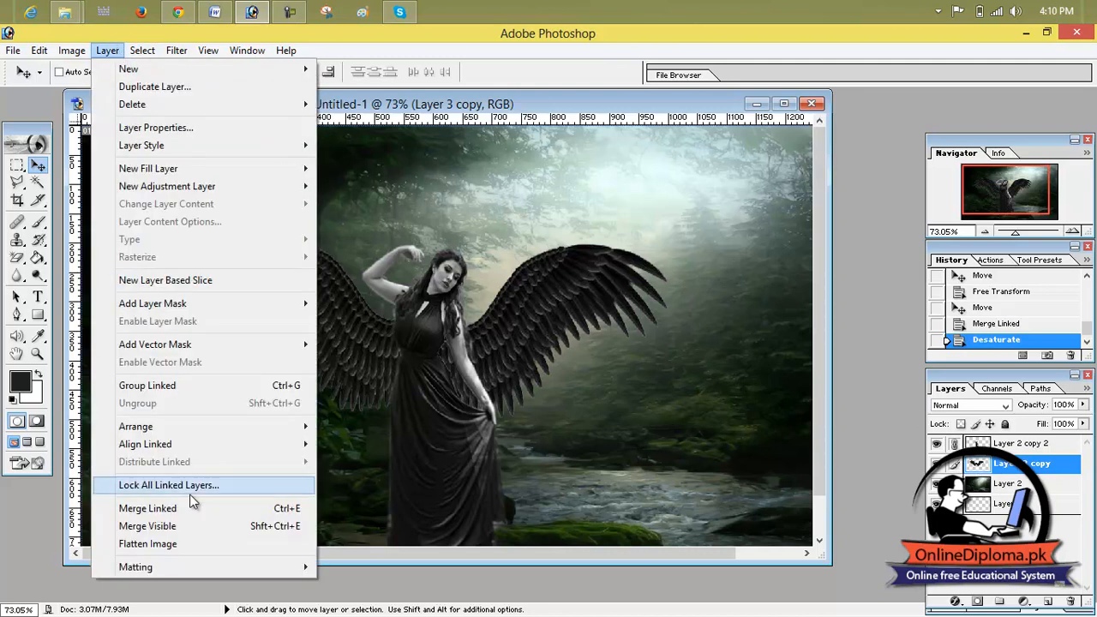
click(206, 508)
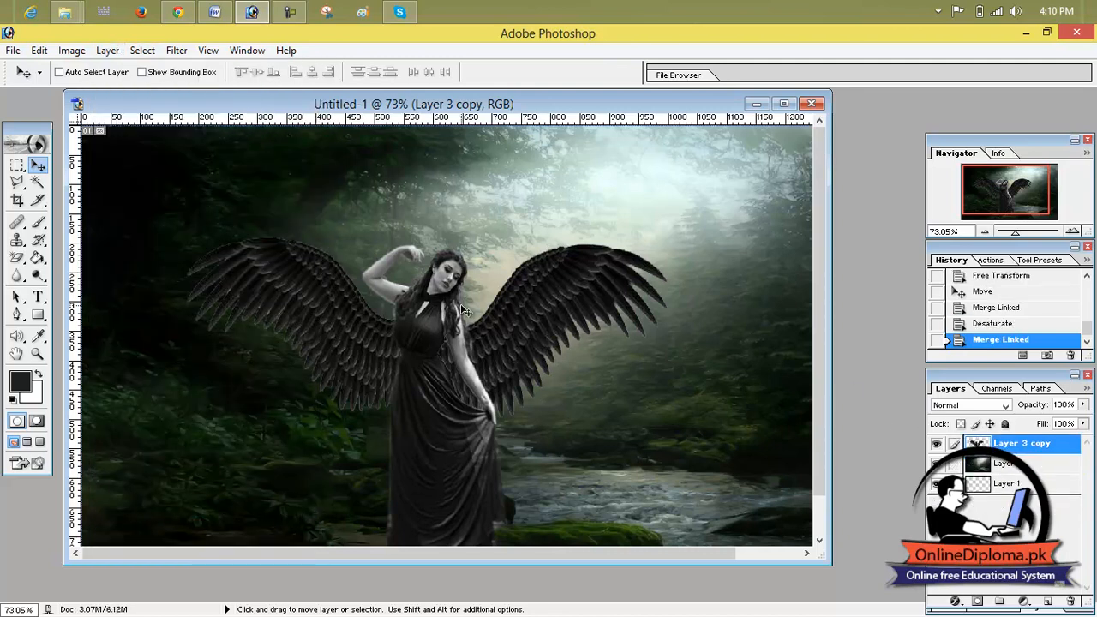
scroll(433, 290, down, 2)
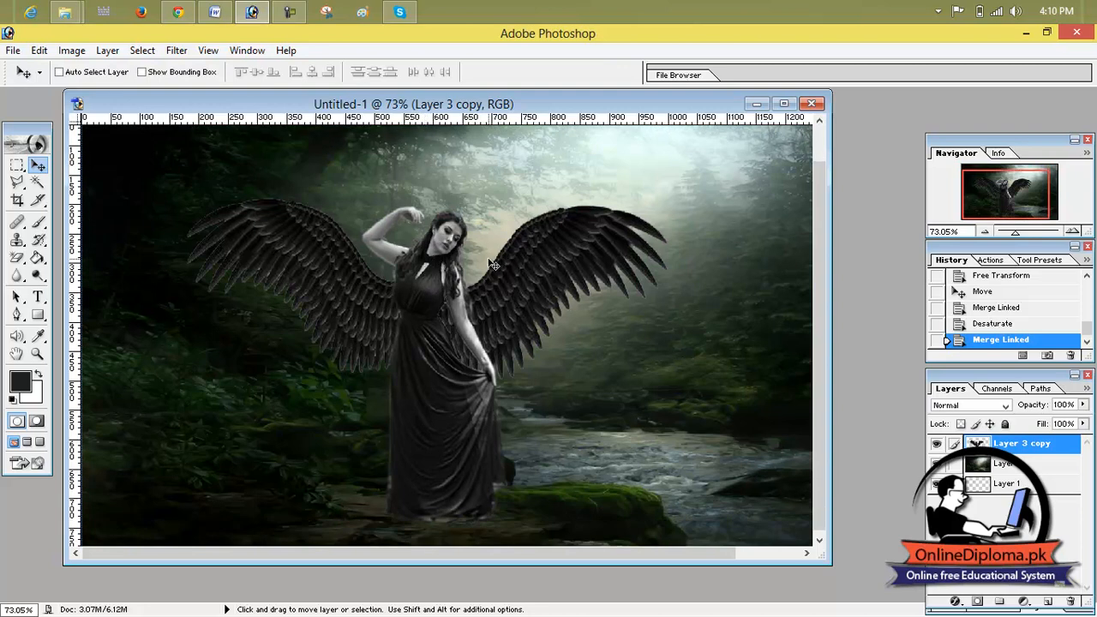
scroll(689, 241, up, 2)
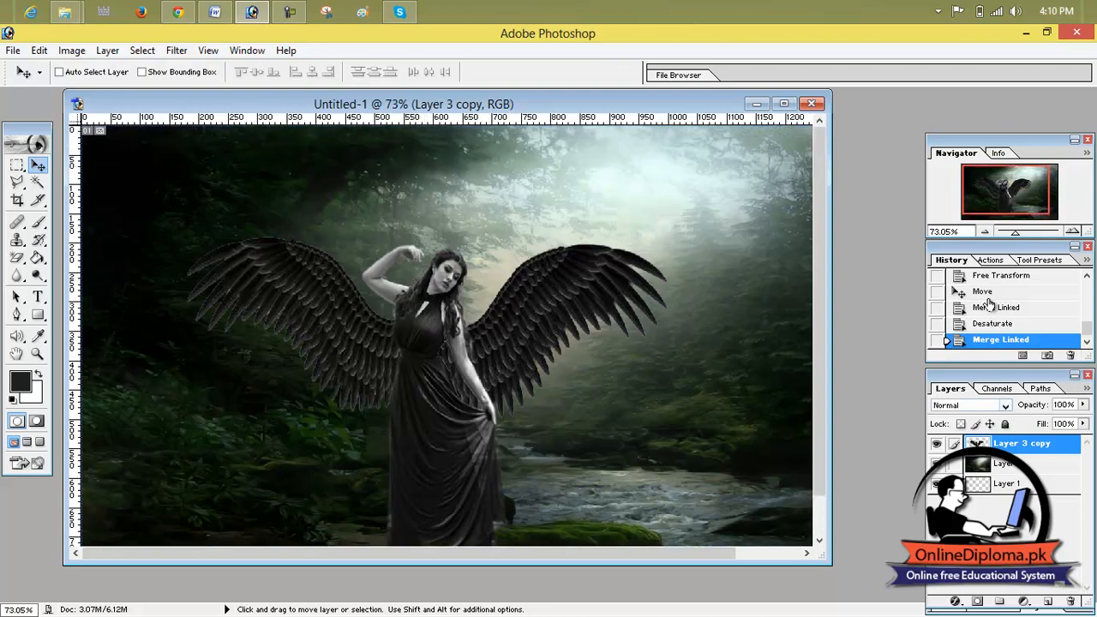
Maximize the document window and set up the Brush tool for the woman's face with an 11 px tip and 100% opacity.
drag(1016, 232, 1042, 233)
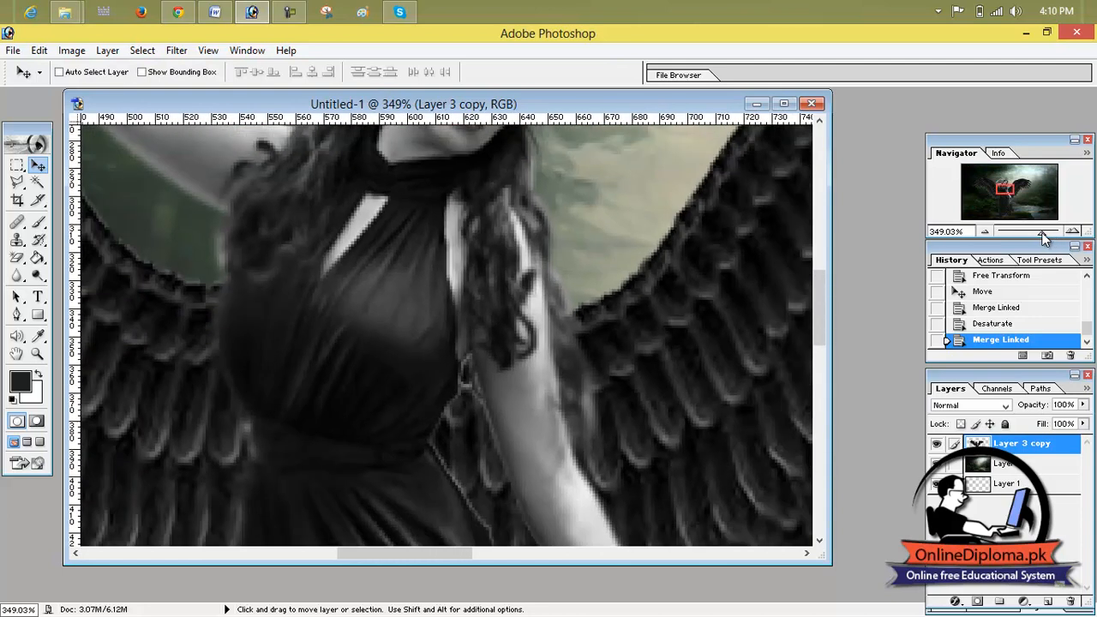
click(784, 103)
drag(482, 177, 521, 390)
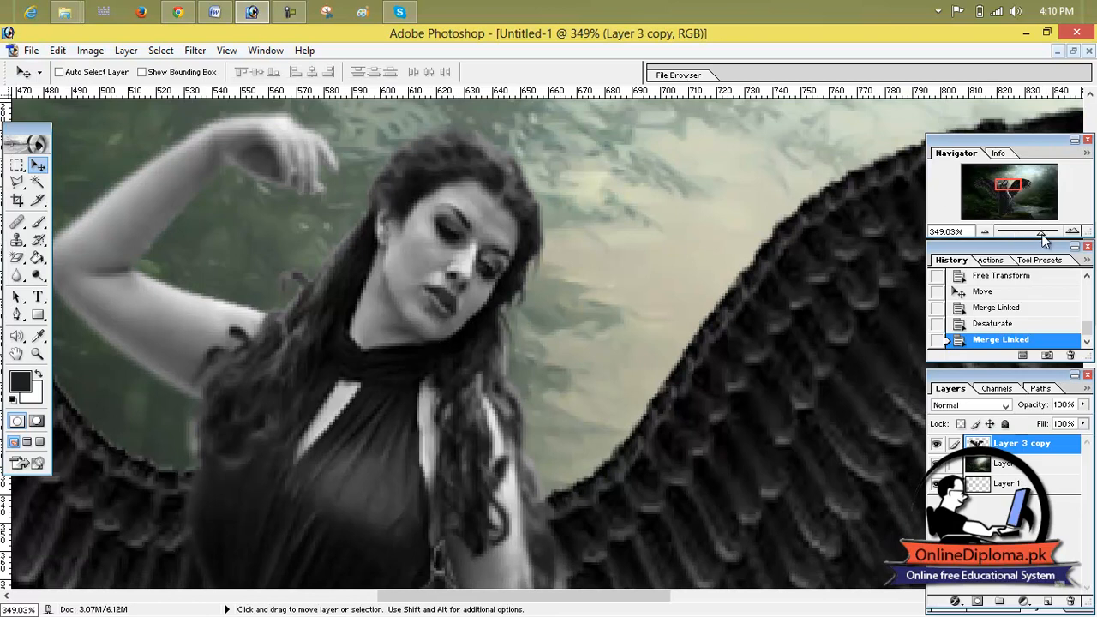
mouse_move(1044, 240)
mouse_down()
mouse_move(1026, 240)
mouse_move(1052, 240)
mouse_up()
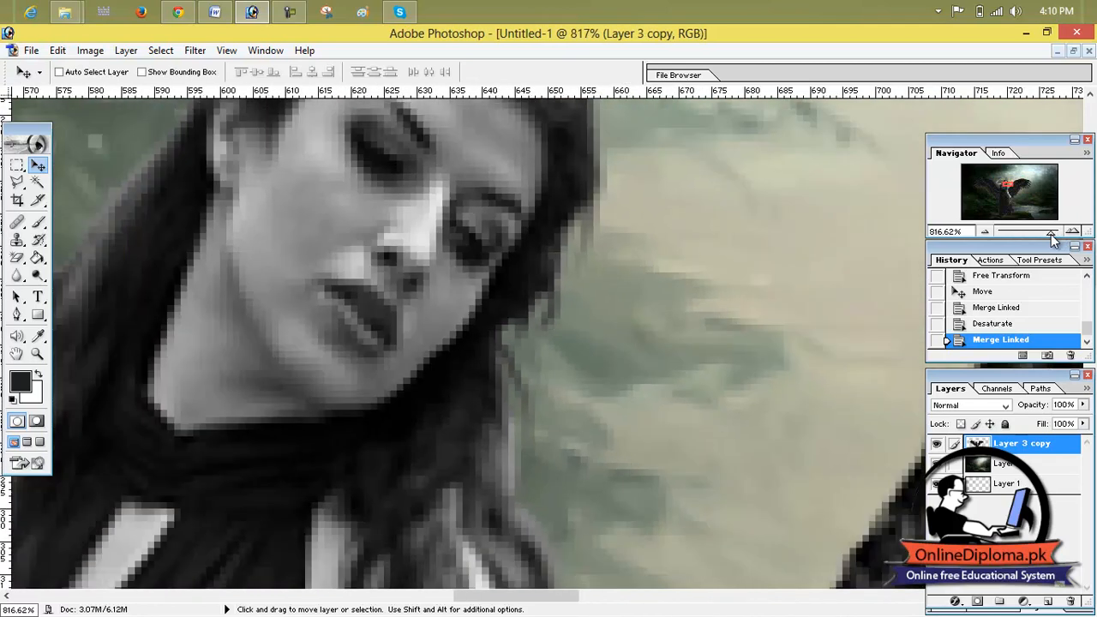
click(40, 223)
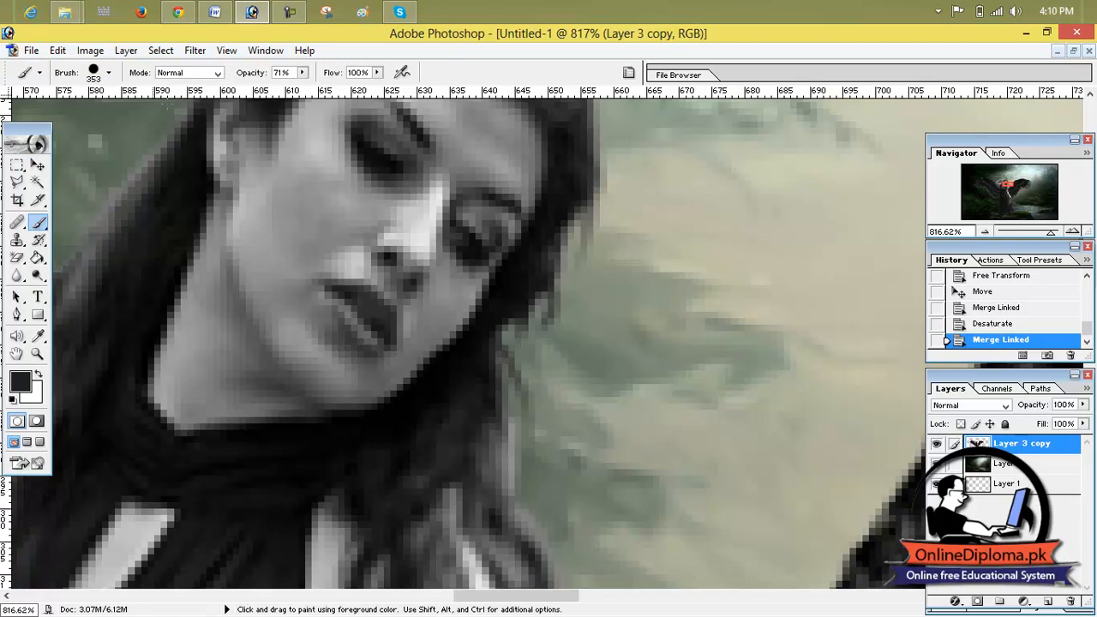
click(108, 73)
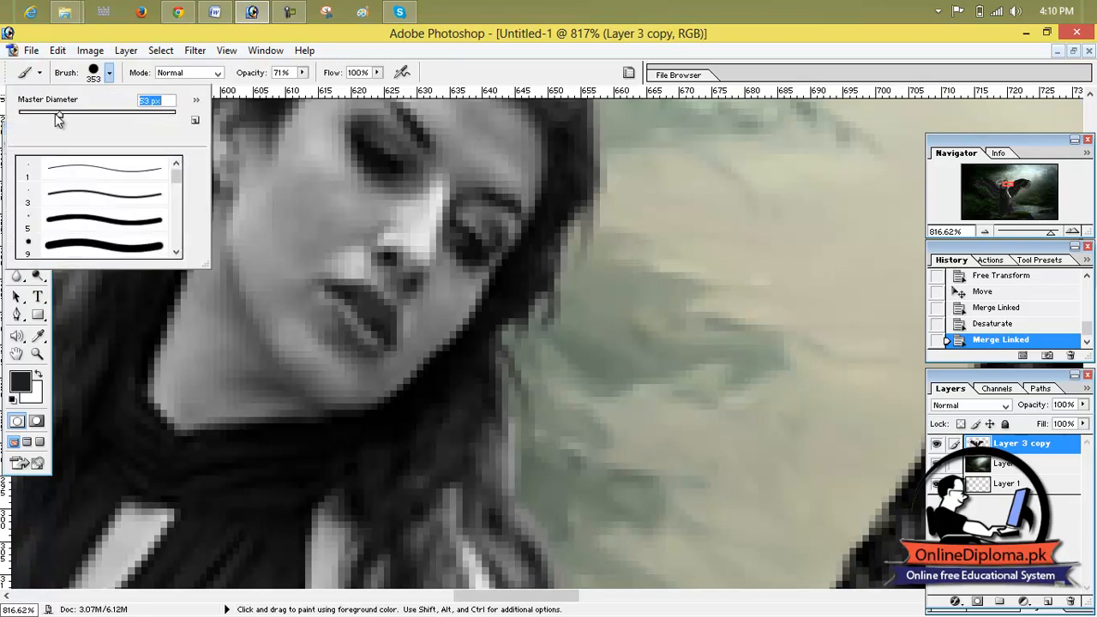
drag(32, 120, 29, 121)
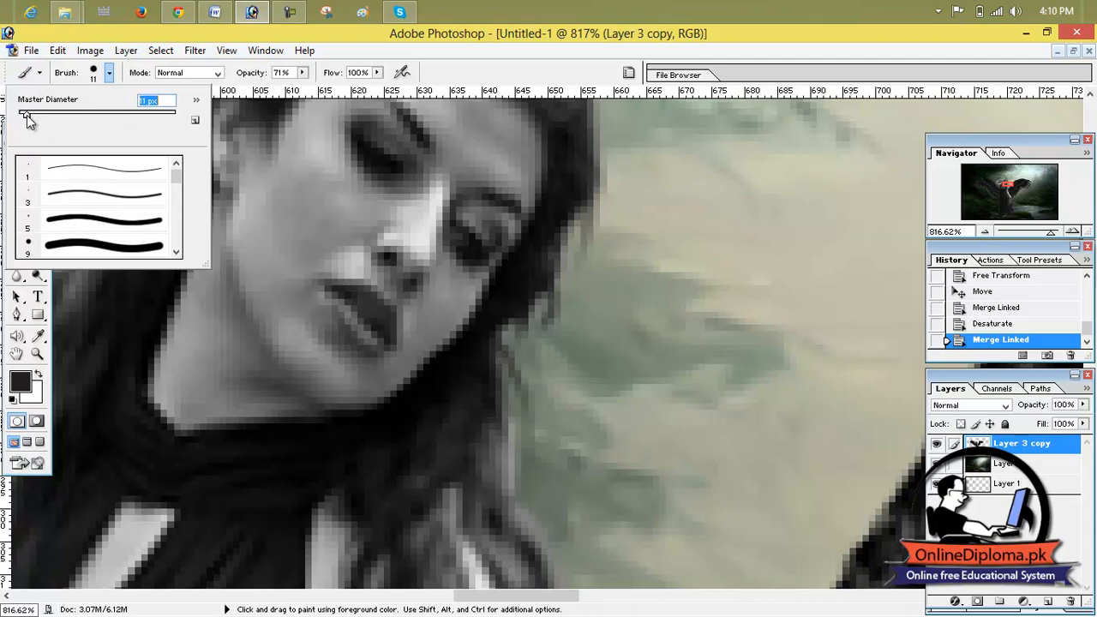
click(302, 74)
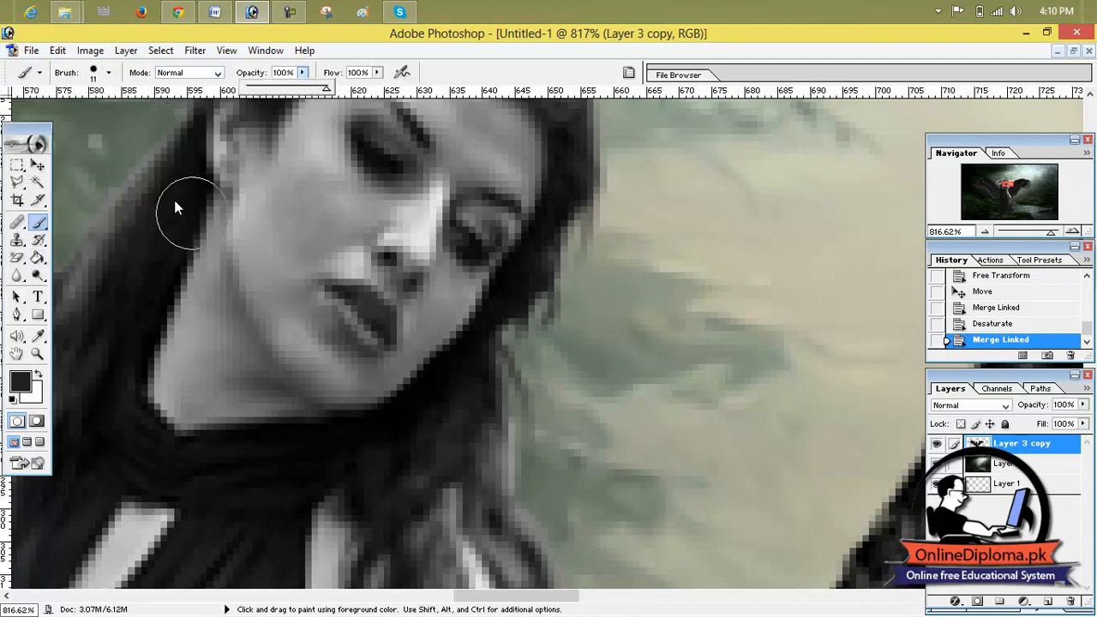
Reduce the brush's master diameter to 4 px to suit the woman's lips.
click(109, 73)
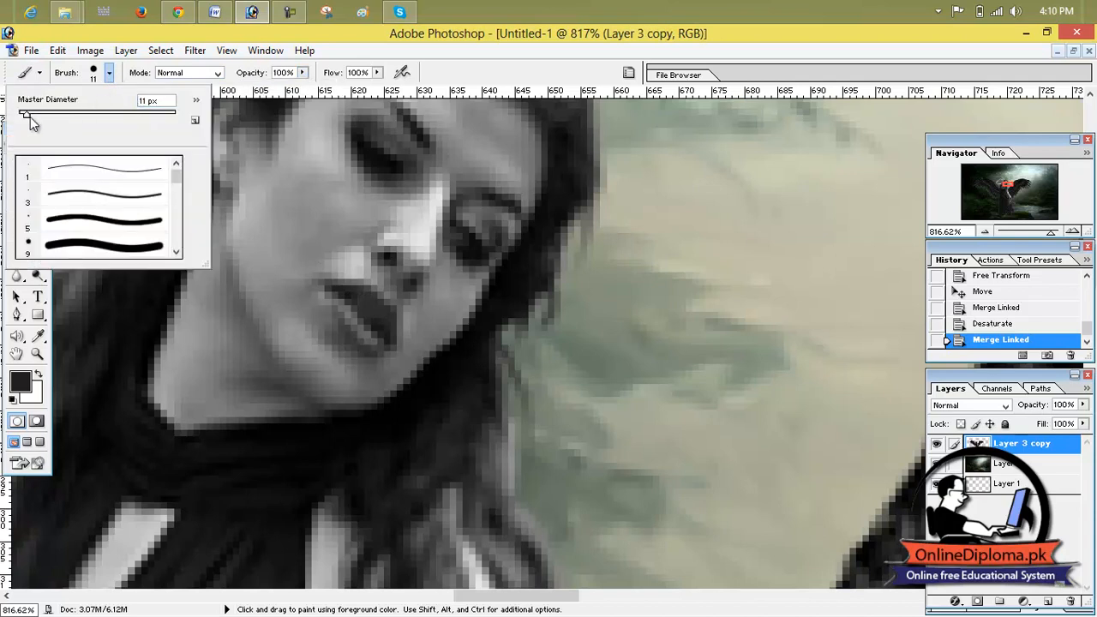
drag(26, 118, 24, 117)
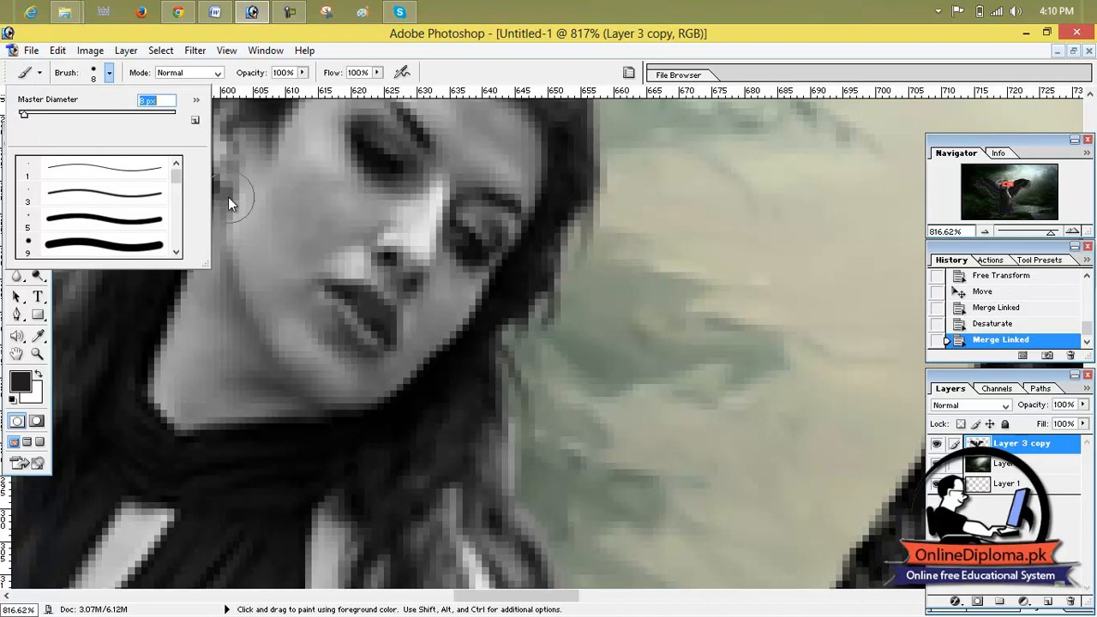
click(96, 224)
click(142, 246)
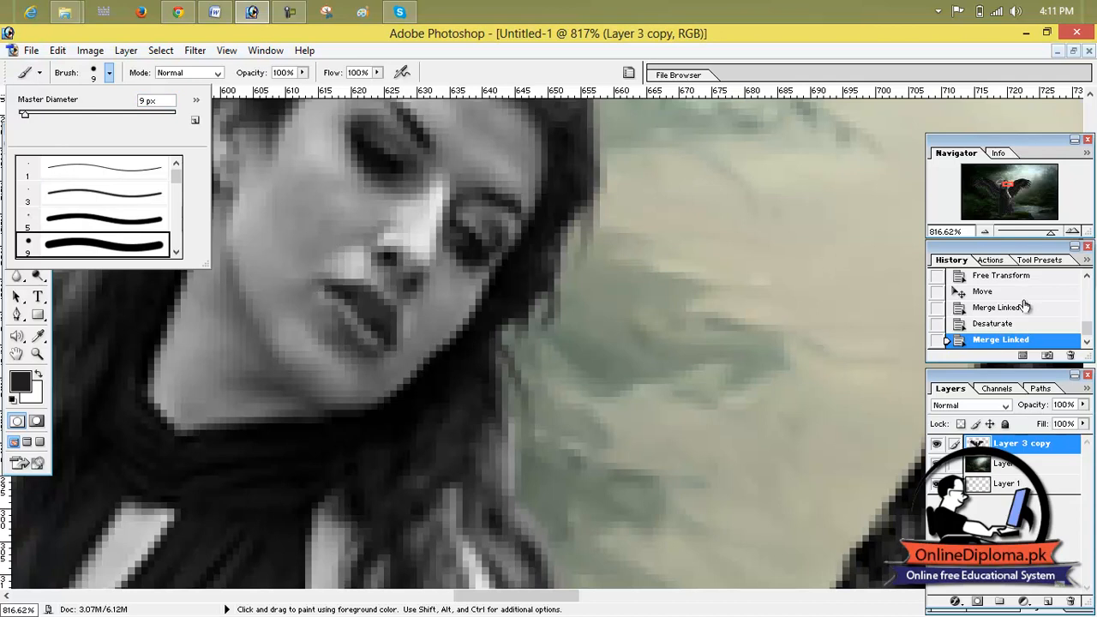
drag(1053, 240, 1037, 245)
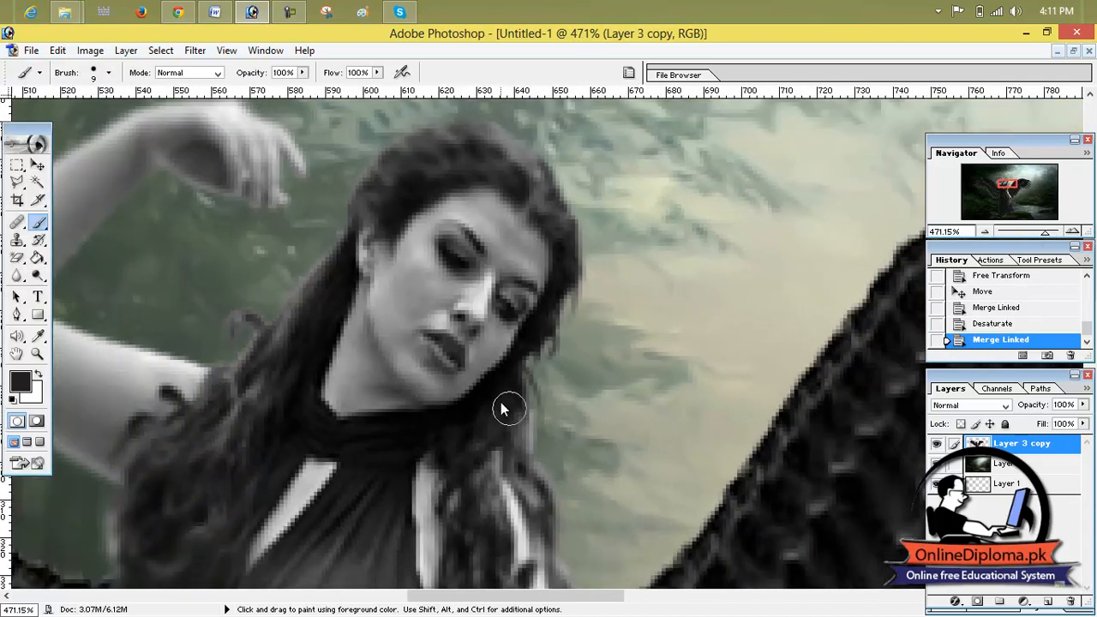
click(109, 75)
click(25, 115)
drag(21, 114, 21, 114)
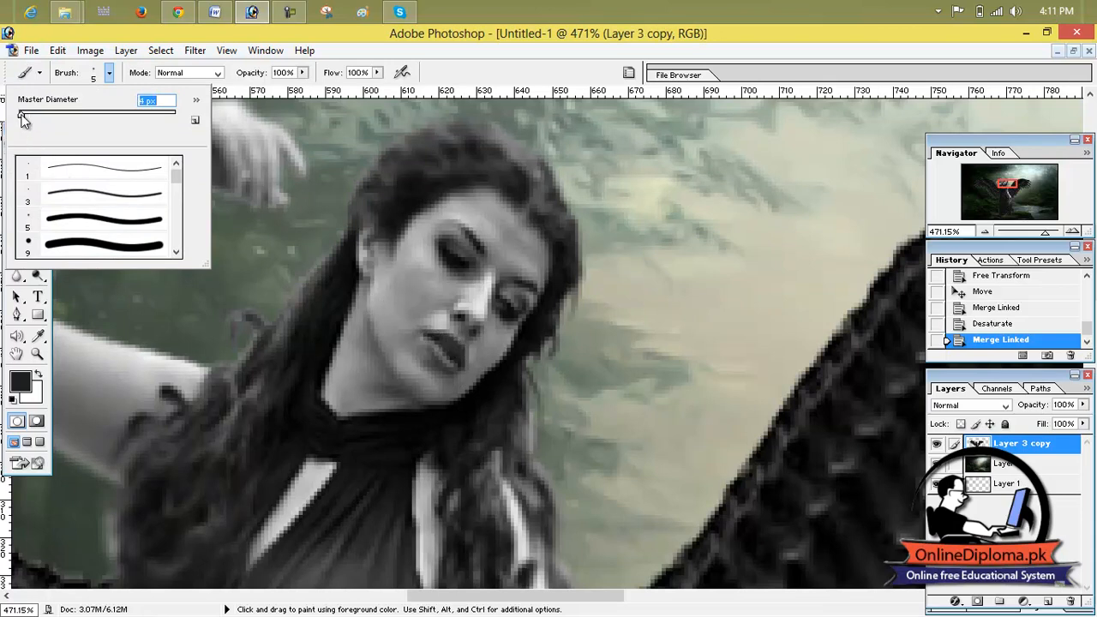
drag(22, 115, 21, 114)
Set the foreground colour to bright red CF0202 for painting with the Brush tool.
click(21, 381)
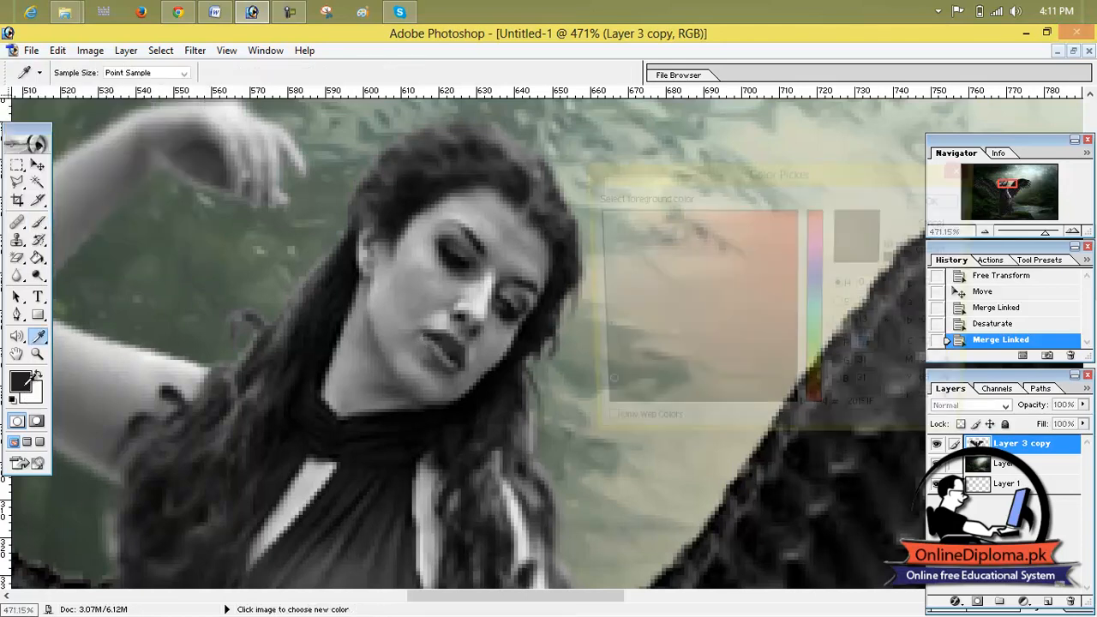
drag(774, 399, 790, 306)
click(790, 278)
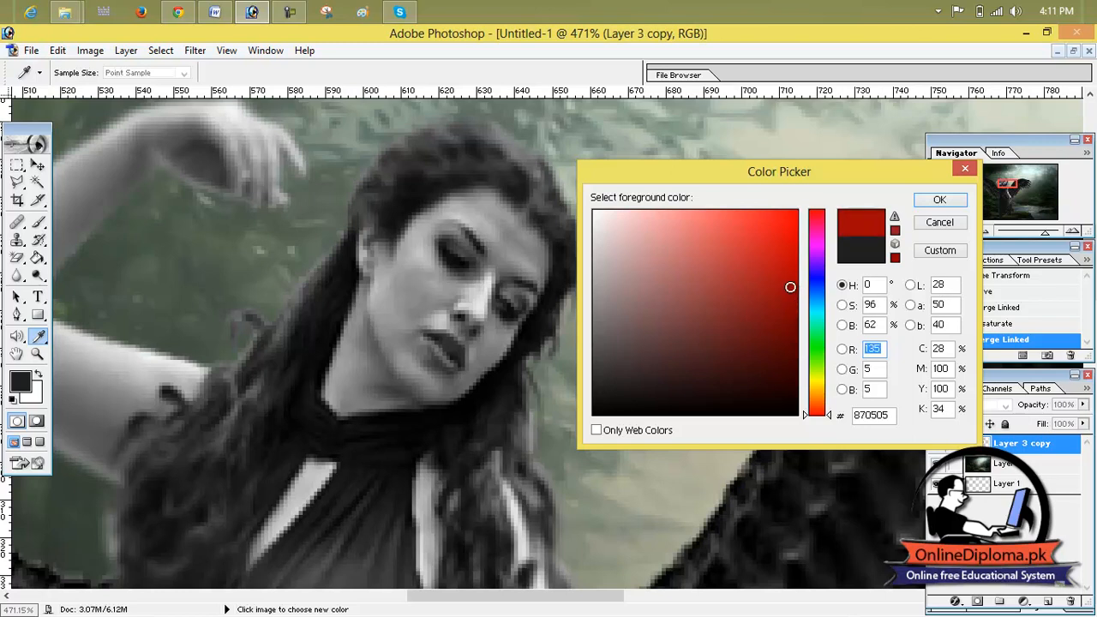
click(796, 248)
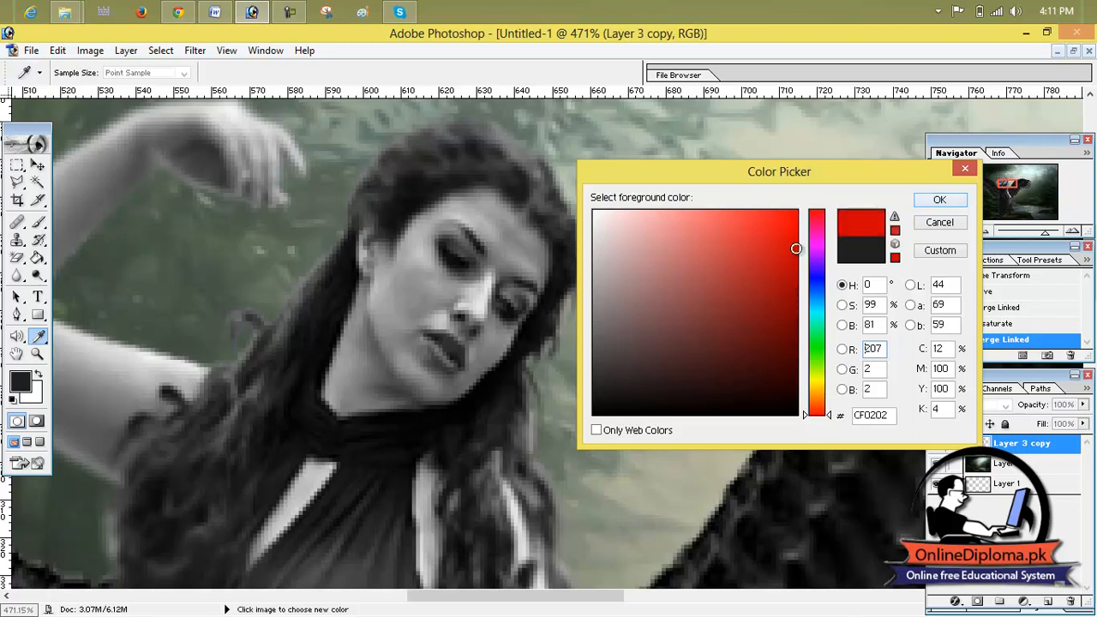
click(941, 201)
key(b)
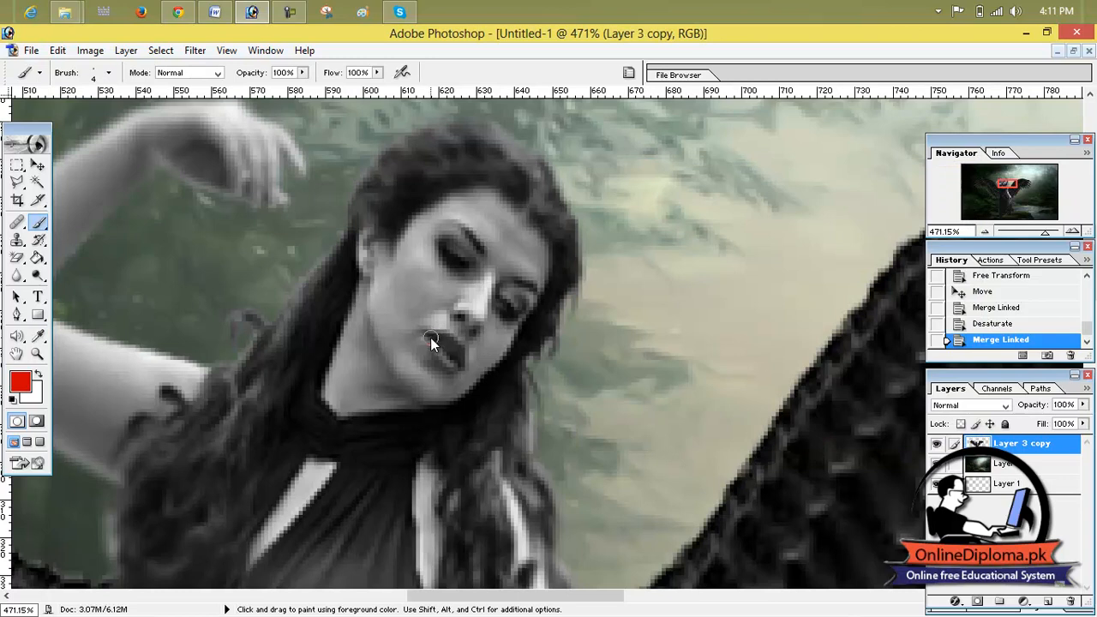
Try painting the woman's lips solid red, then undo both brush strokes back to the merged layer state.
drag(432, 340, 454, 368)
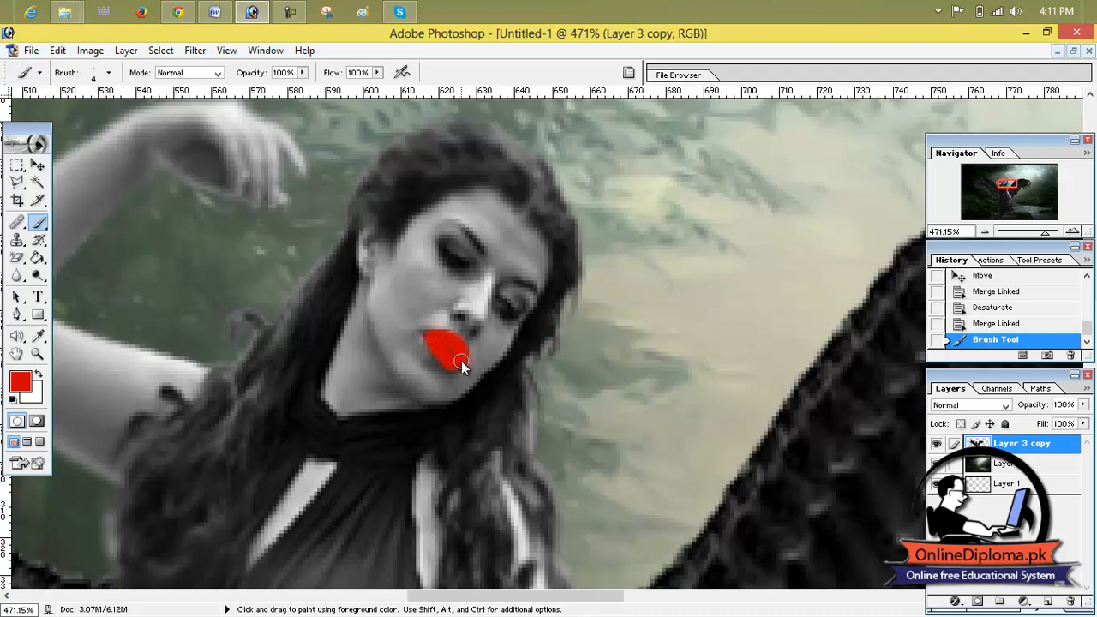
drag(461, 361, 459, 367)
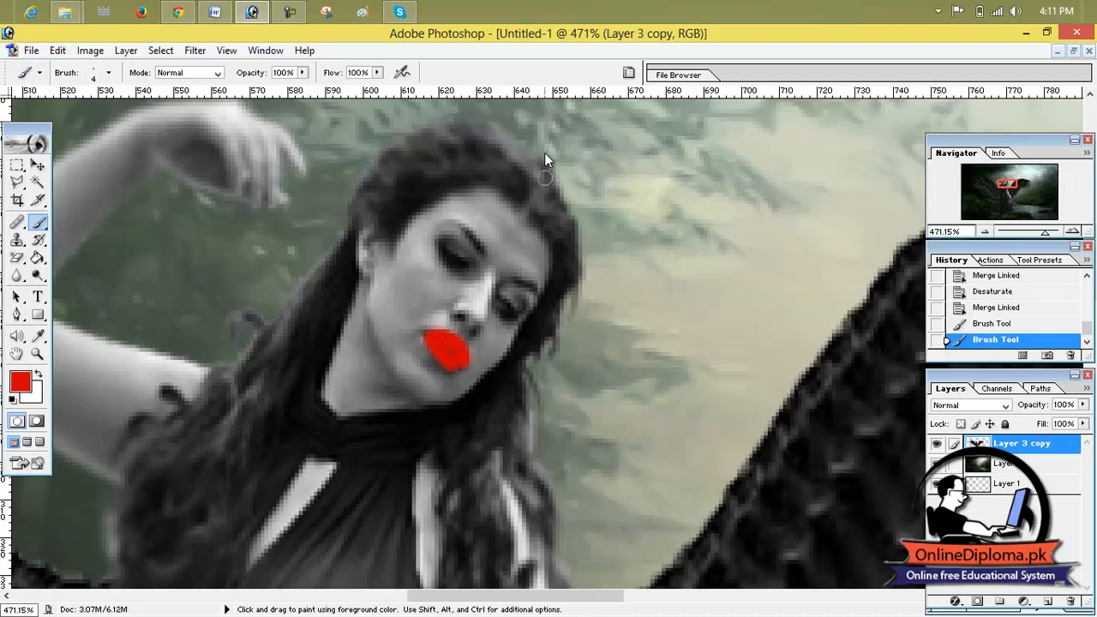
click(967, 324)
click(965, 309)
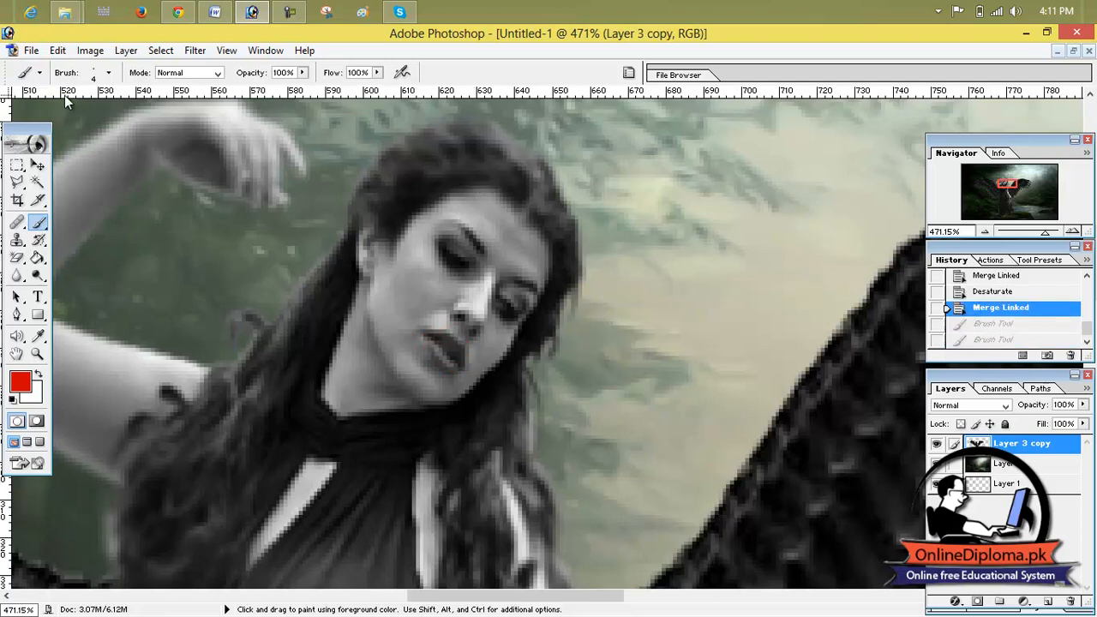
Try the 19 px brush preset, reduce its diameter to 5 px, and return to the Move tool with most of the composite in view.
click(108, 75)
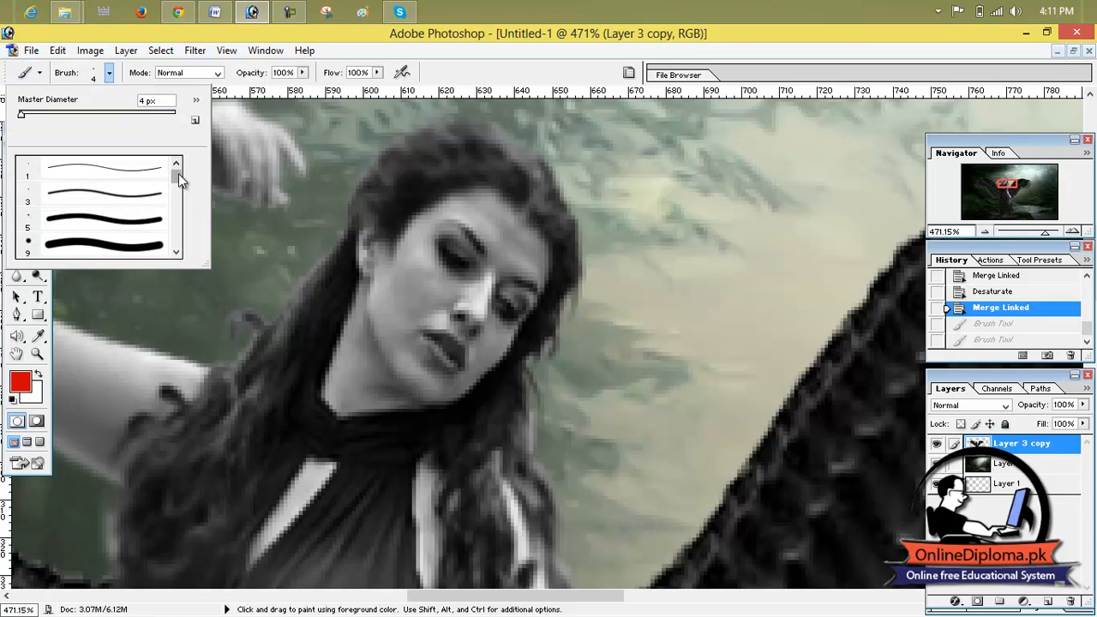
drag(179, 178, 178, 179)
click(138, 195)
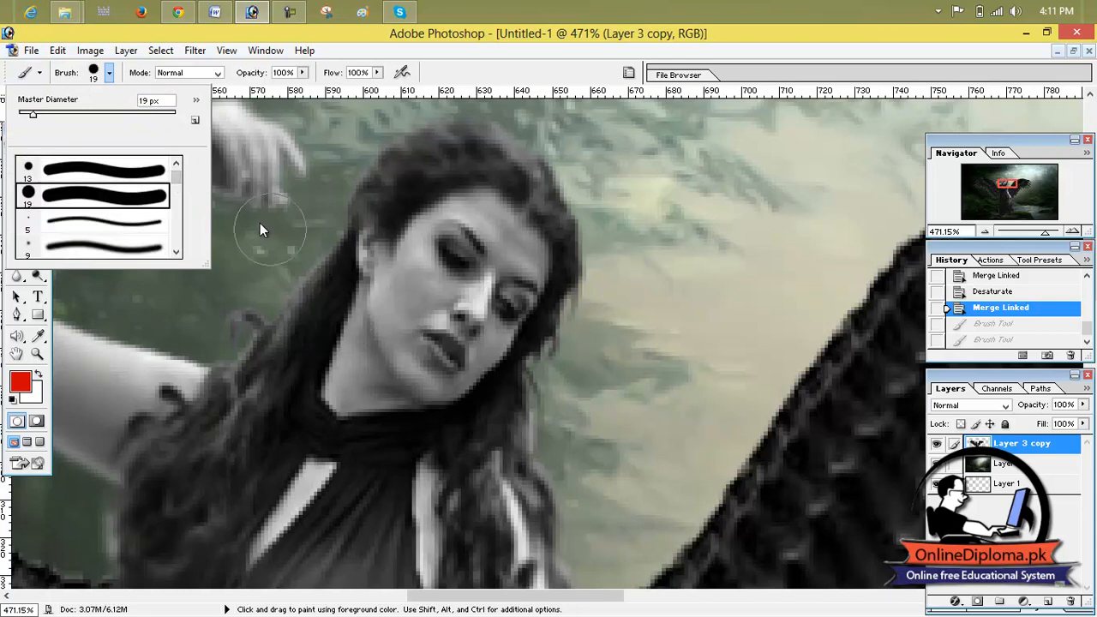
drag(32, 114, 23, 118)
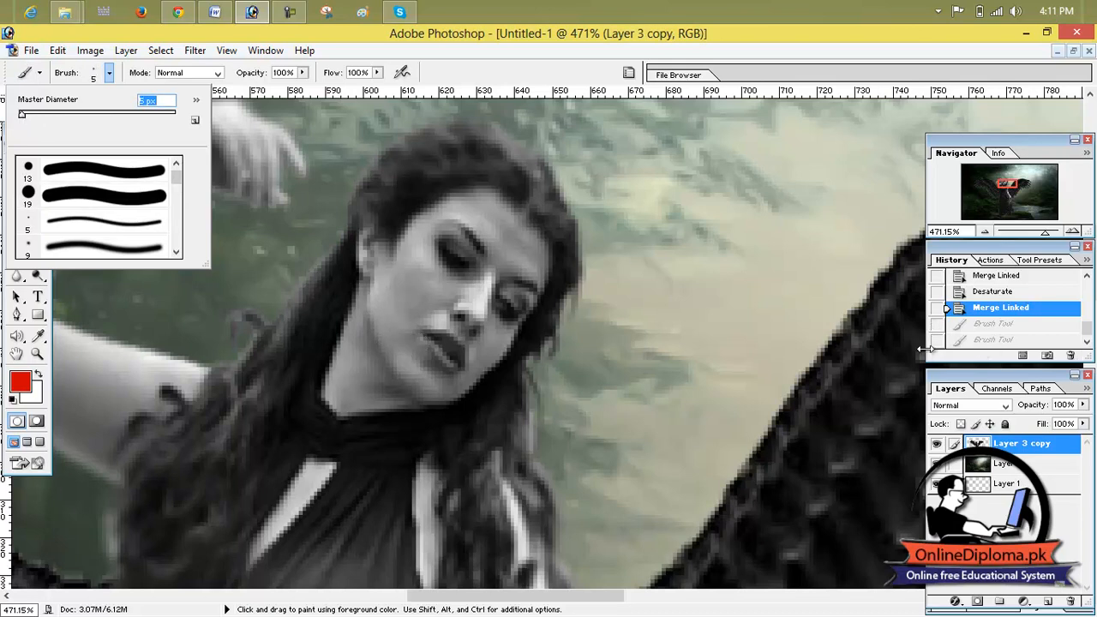
drag(1046, 236, 1023, 246)
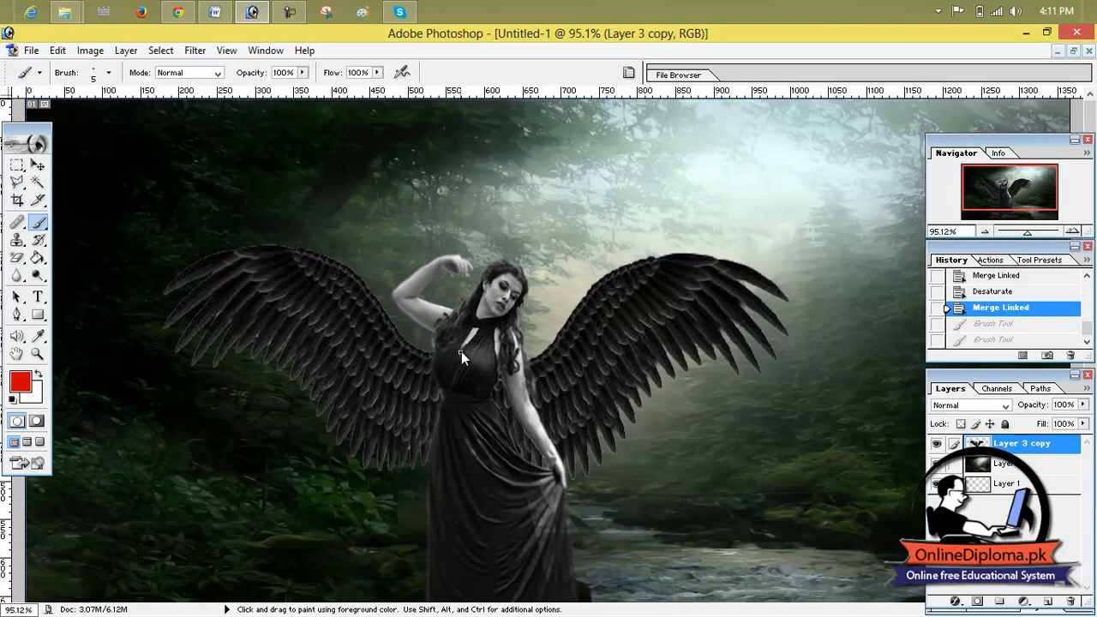
key(v)
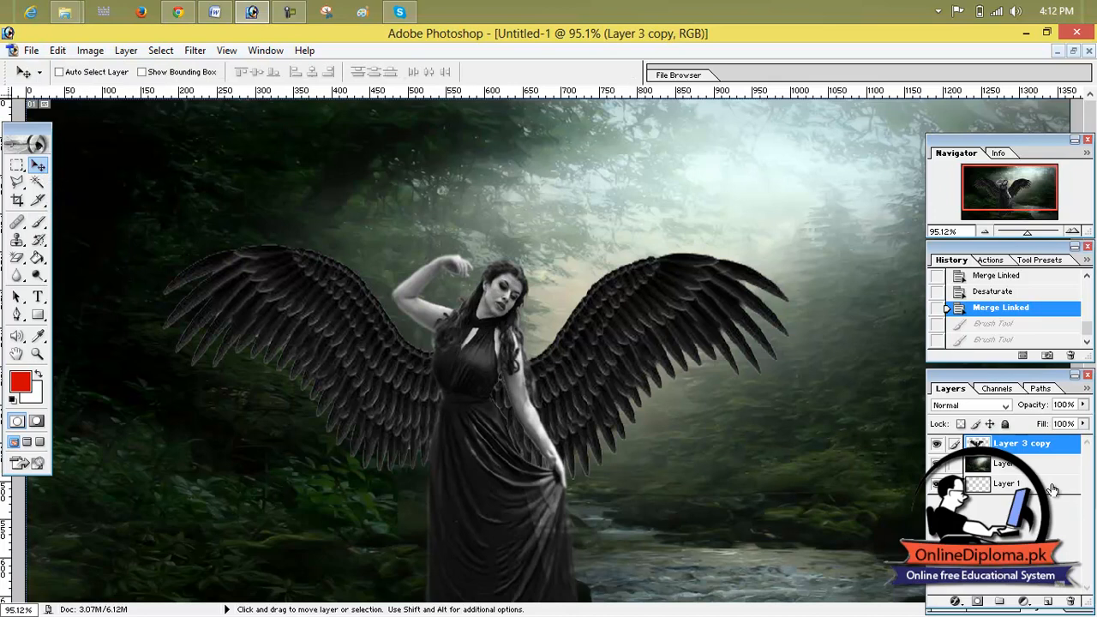
Enlarge the winged woman layer to 119.8% width and 132.3% height with Free Transform.
key(ctrl+t)
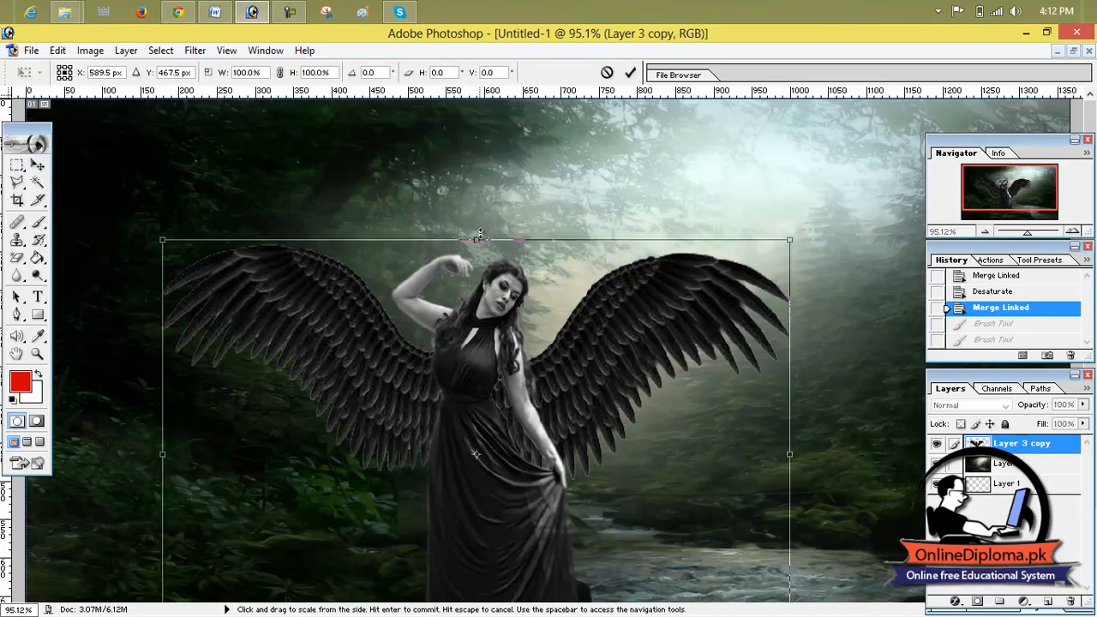
drag(477, 243, 477, 135)
drag(792, 402, 933, 403)
drag(538, 135, 539, 104)
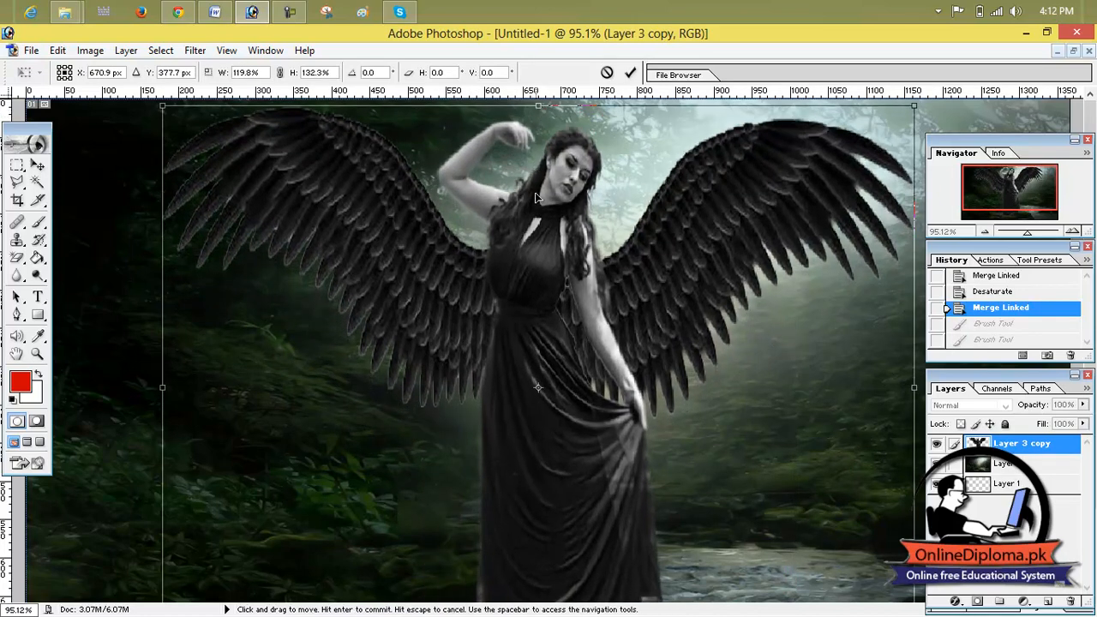
click(630, 72)
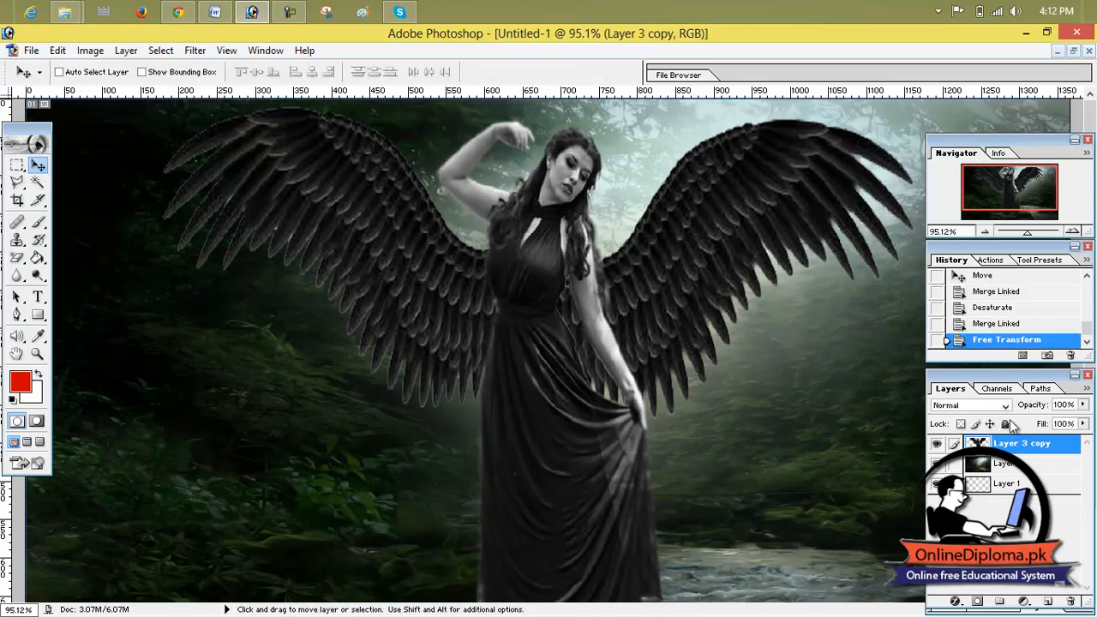
Paint the enlarged woman's lips solid red using the Brush tool with a 4 px diameter.
drag(1030, 232, 1041, 231)
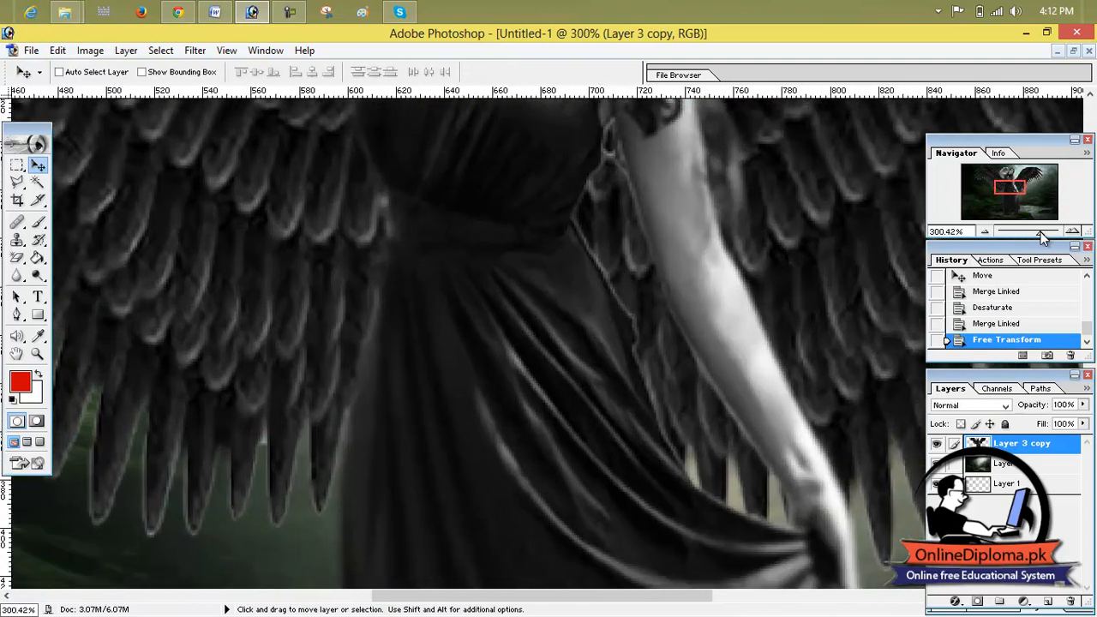
drag(623, 175, 536, 535)
key(space)
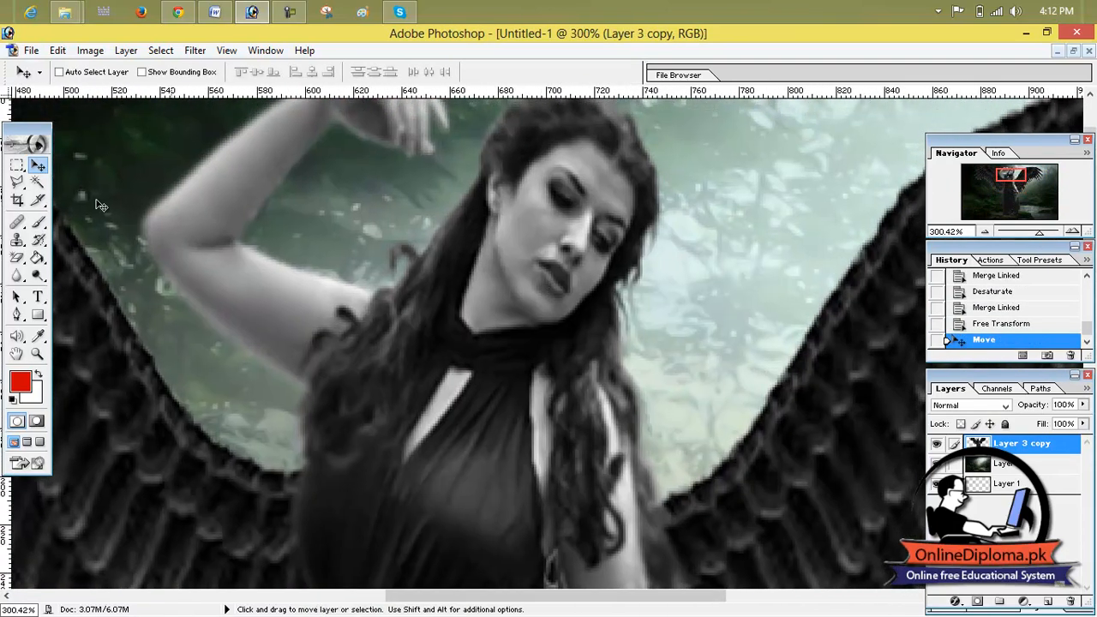
click(38, 223)
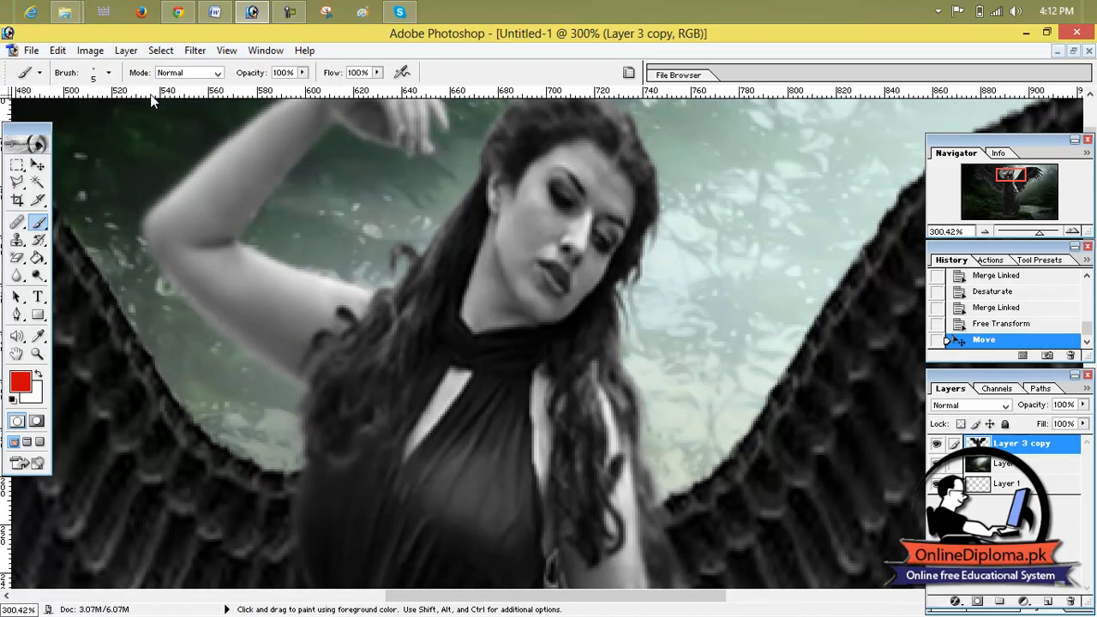
click(110, 73)
drag(23, 116, 24, 120)
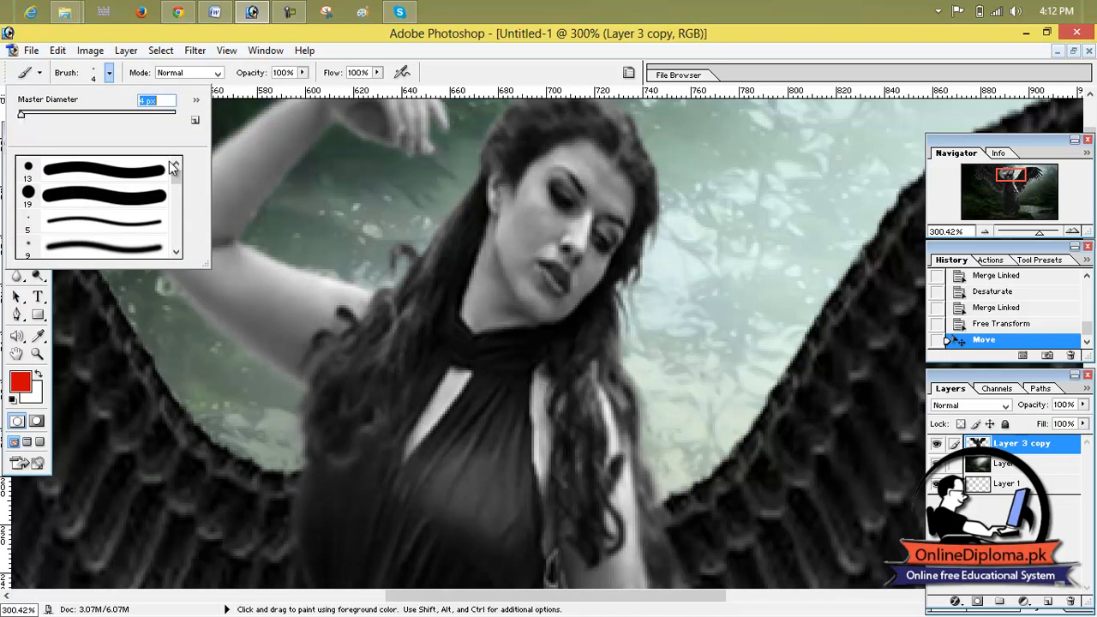
click(542, 268)
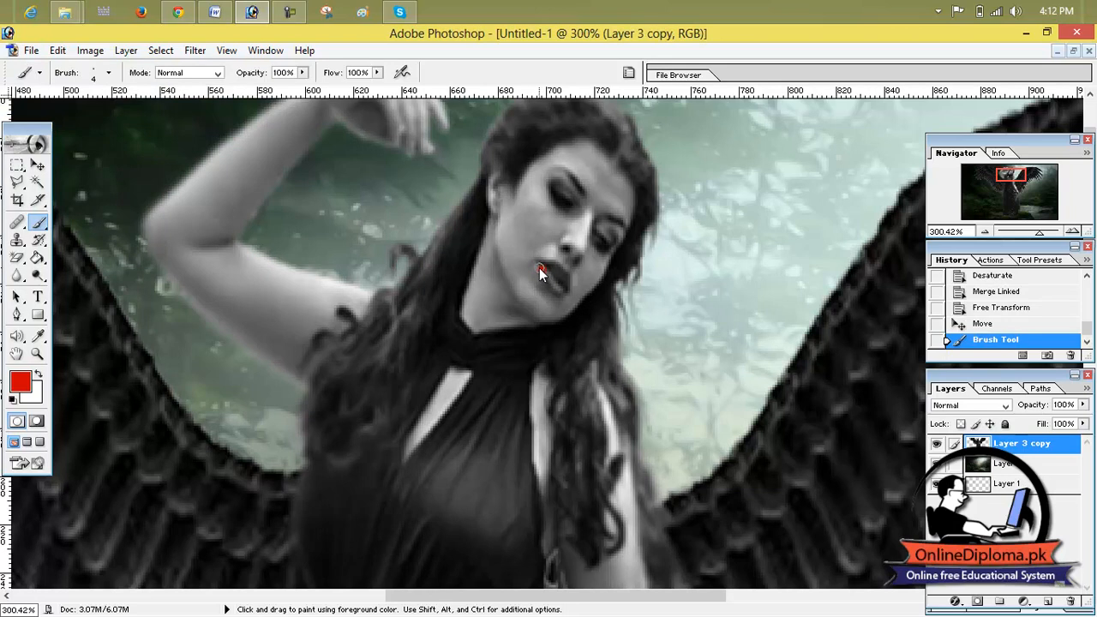
mouse_move(544, 271)
mouse_down()
mouse_move(566, 289)
mouse_move(548, 270)
mouse_up()
drag(541, 269, 550, 279)
key(ctrl)
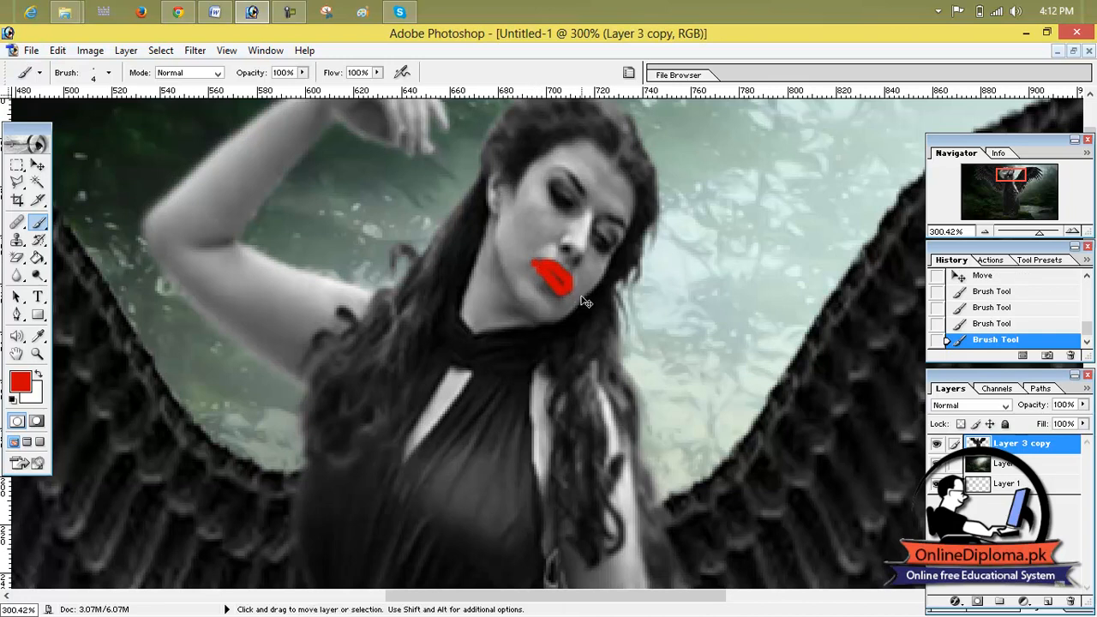
Undo all red brush strokes on the lips and reduce the brush diameter to 2 px.
key(ctrl+z)
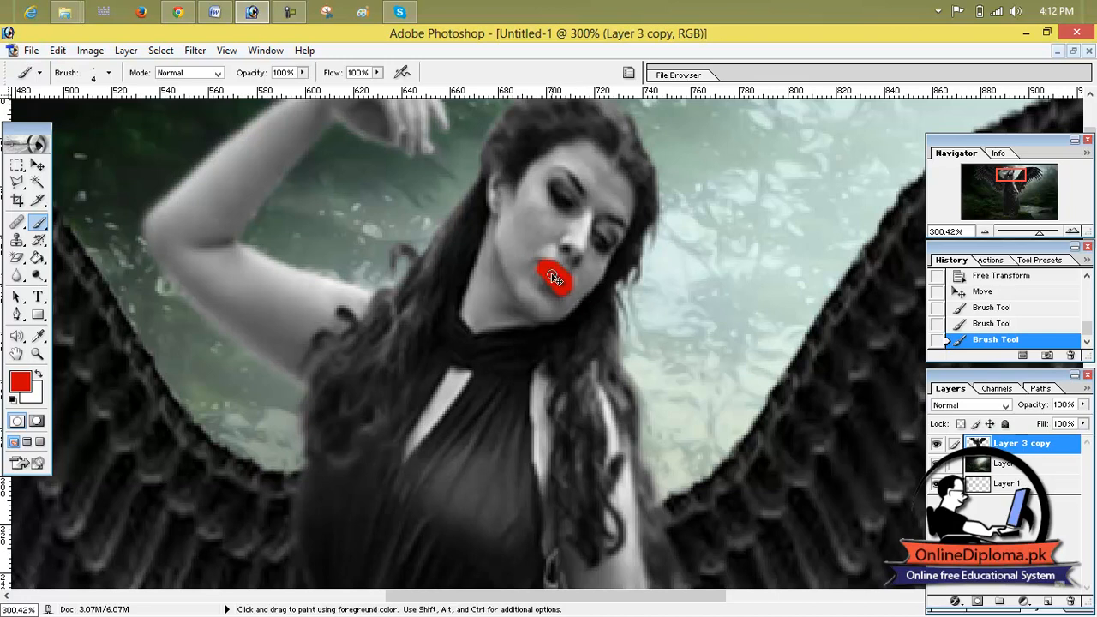
click(107, 74)
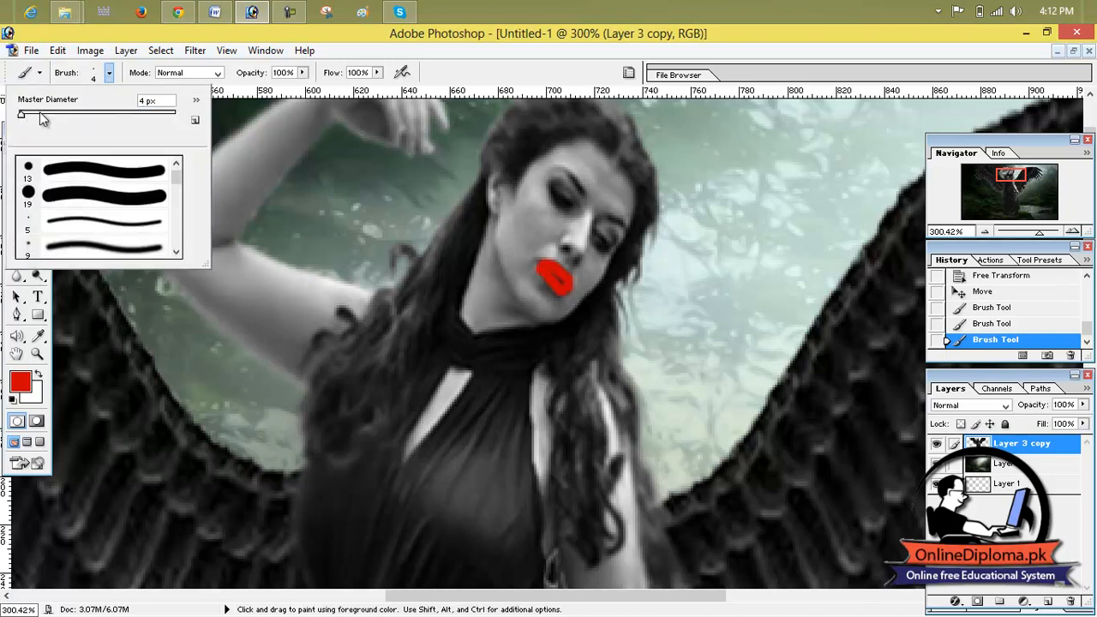
drag(23, 120, 22, 120)
click(990, 324)
click(975, 310)
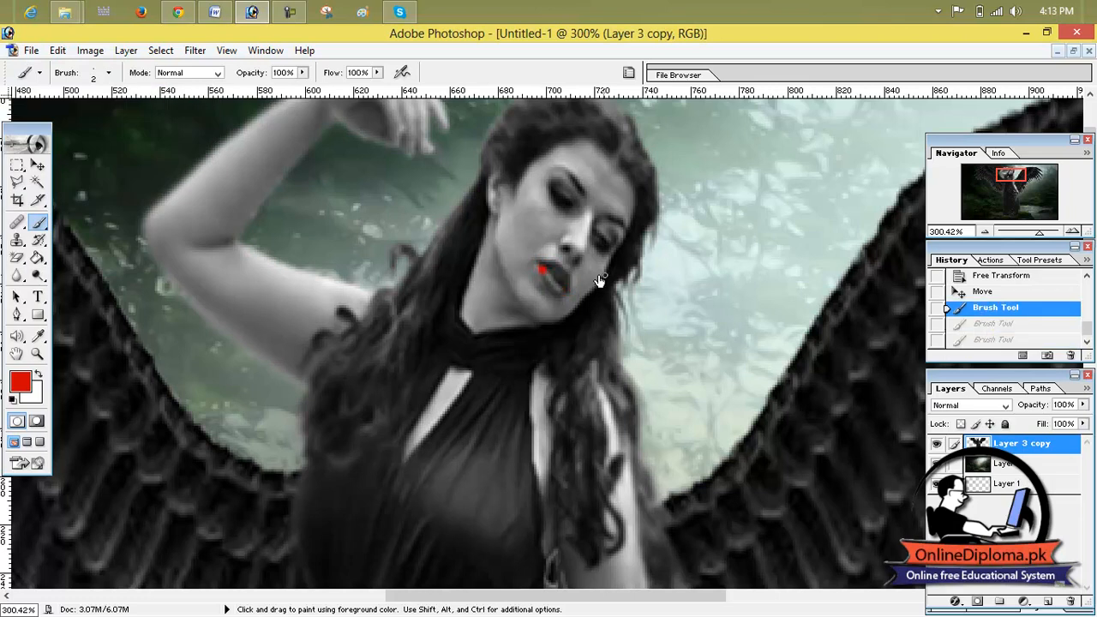
click(973, 293)
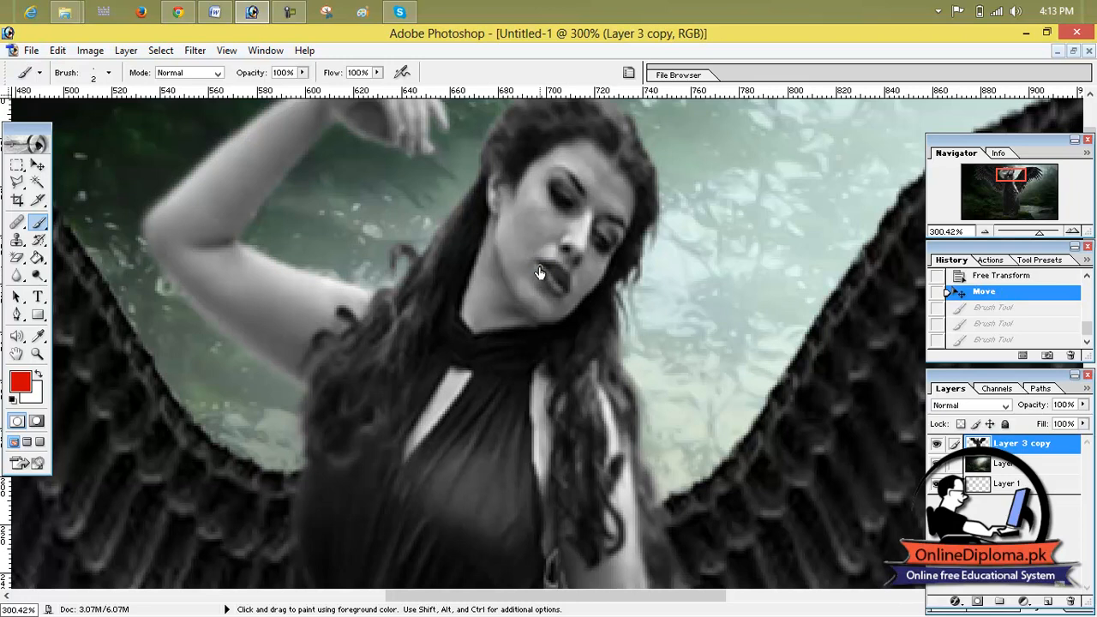
Paint the lips red with the 2 px brush and add a blood trail from the mouth's corner down past the chin.
mouse_move(539, 273)
mouse_down()
mouse_move(568, 297)
mouse_move(542, 272)
mouse_move(567, 297)
mouse_move(542, 271)
mouse_up()
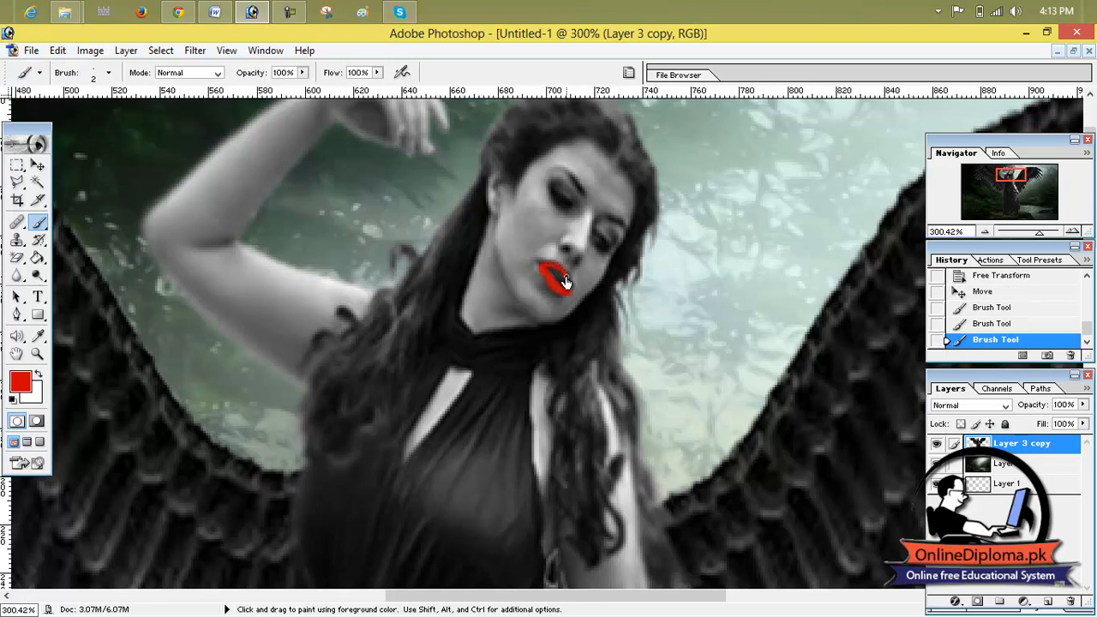
click(568, 293)
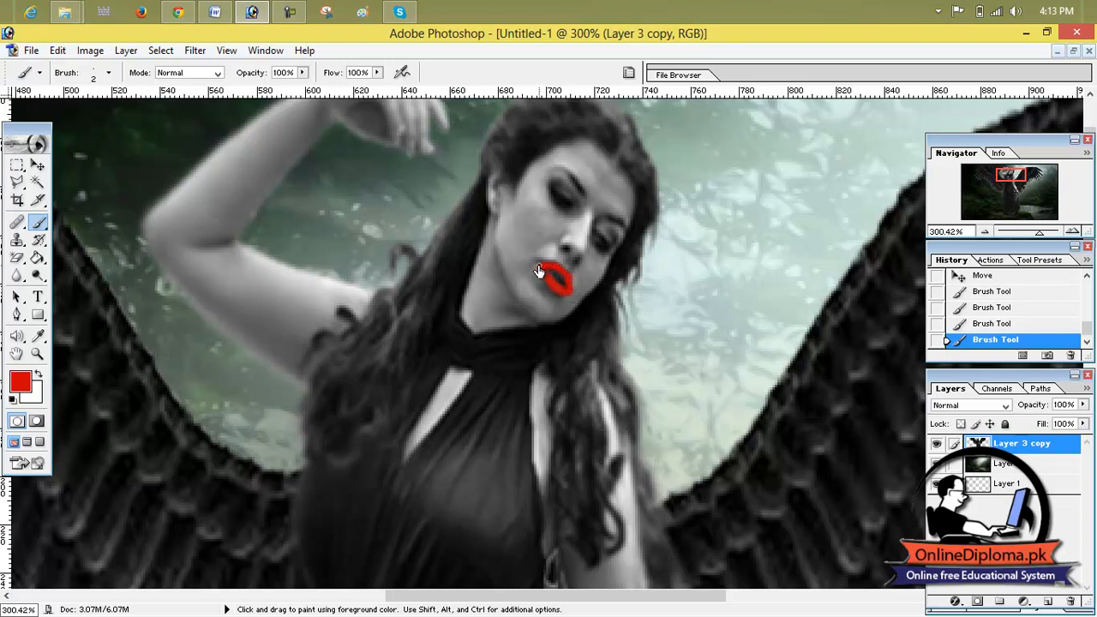
click(538, 270)
drag(534, 272, 492, 325)
drag(538, 278, 492, 326)
Set the foreground colour to the brighter red FD0404.
click(21, 382)
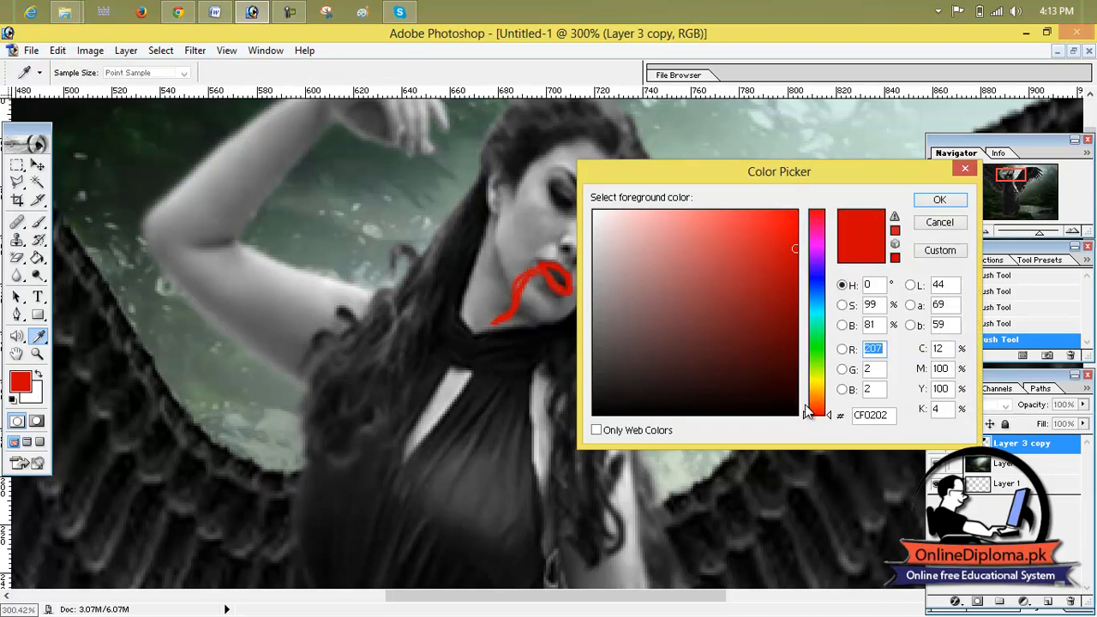
drag(807, 420, 809, 210)
click(797, 211)
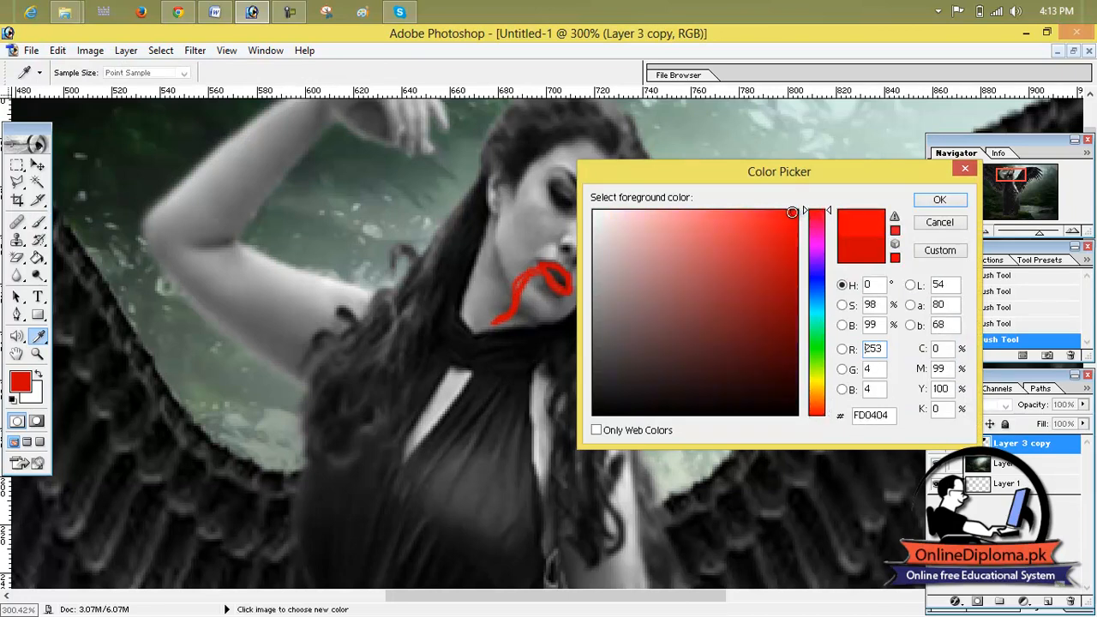
click(928, 200)
Widen the blood trail between the mouth's corner and the jaw with brighter red strokes.
drag(570, 278, 530, 270)
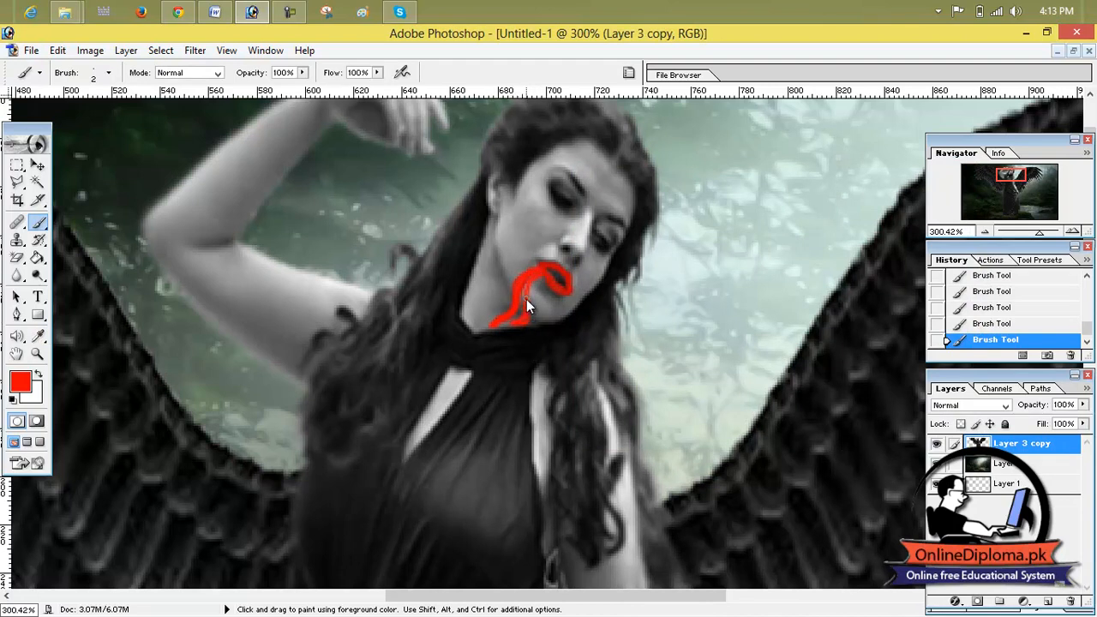
drag(519, 319, 505, 323)
drag(1028, 237, 1008, 234)
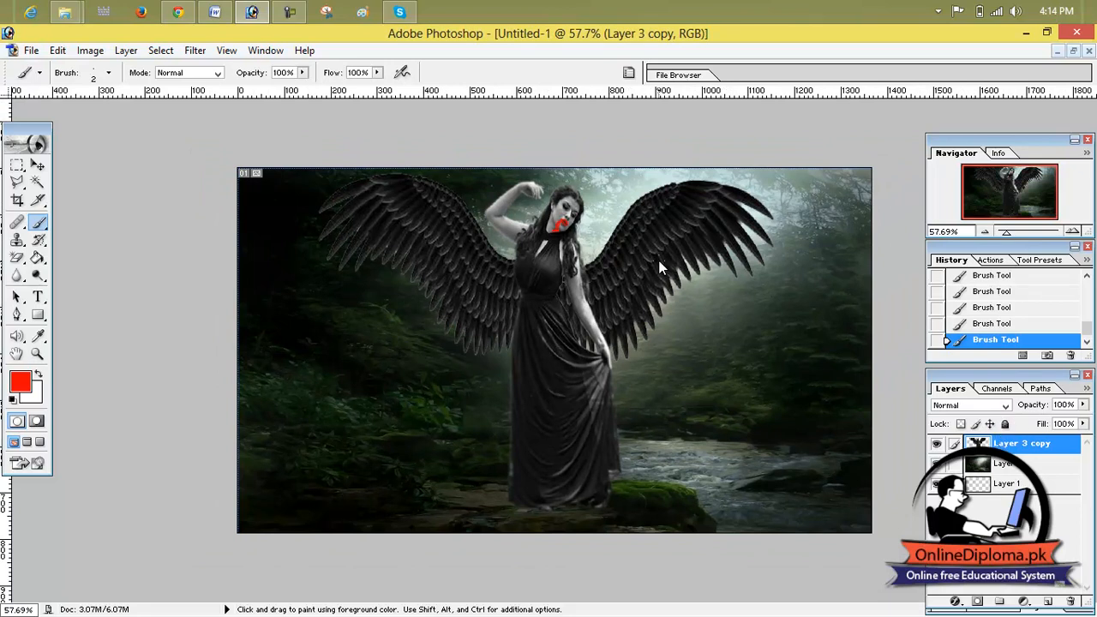
Revert the history to the Move state preceding all the lip and blood brush strokes.
click(982, 324)
click(983, 308)
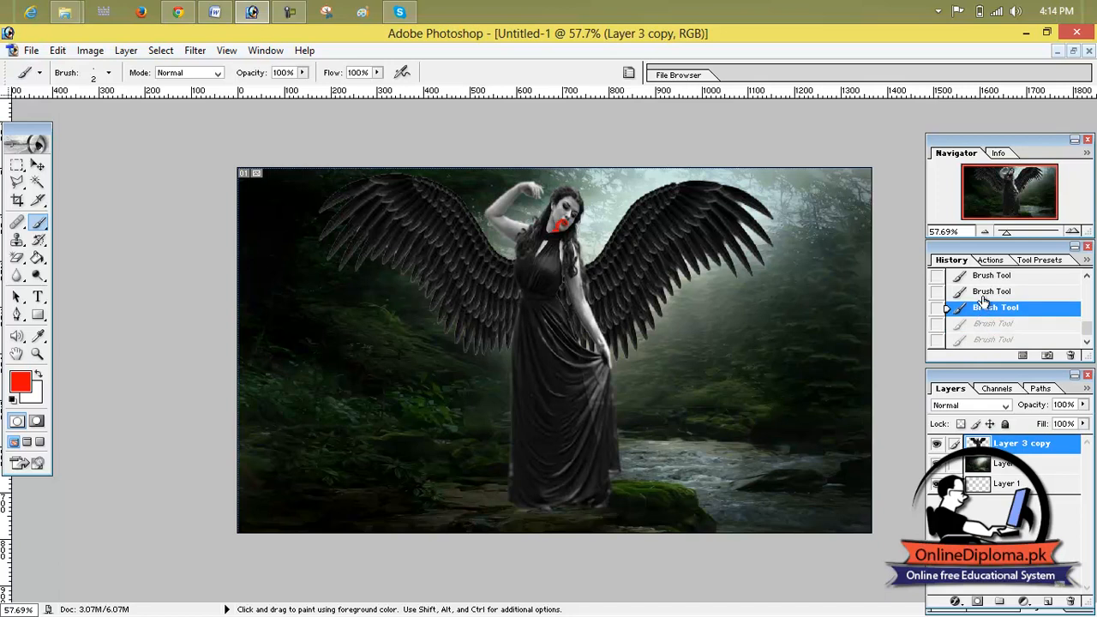
click(984, 293)
click(984, 277)
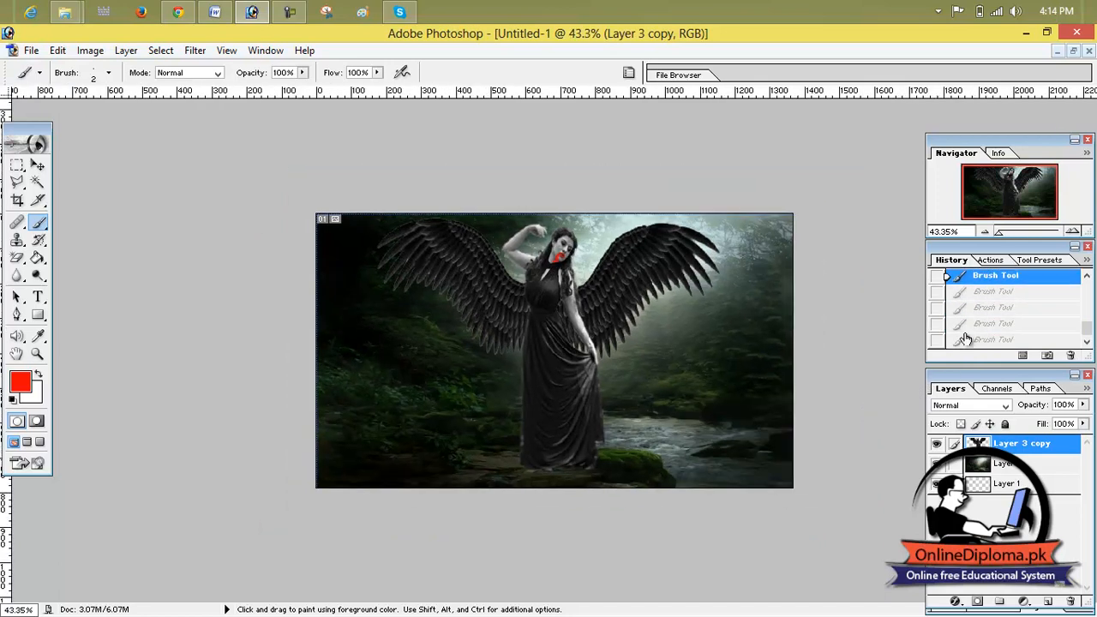
drag(1087, 331, 1087, 307)
click(1027, 298)
click(1028, 279)
drag(1087, 313, 1087, 307)
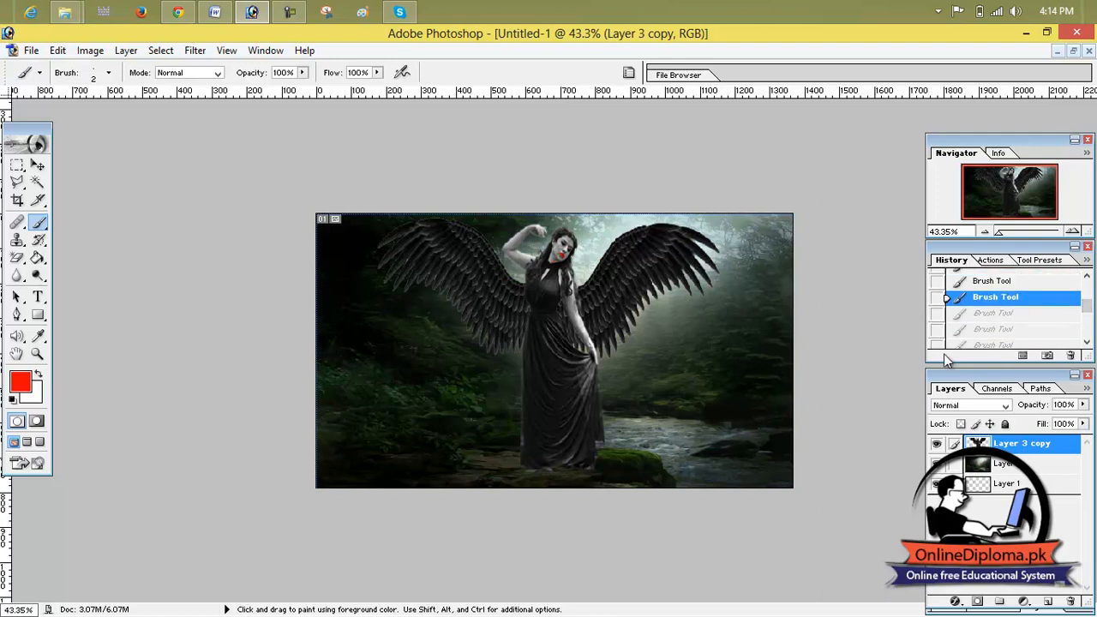
click(963, 284)
scroll(963, 290, up, 1)
click(961, 325)
click(966, 309)
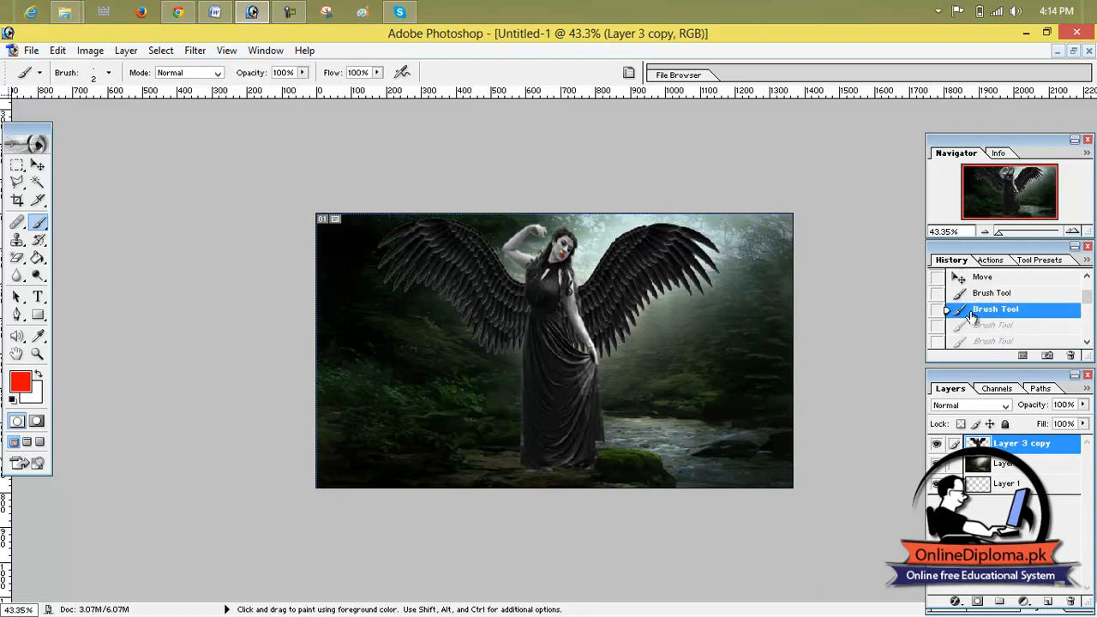
click(972, 294)
click(981, 278)
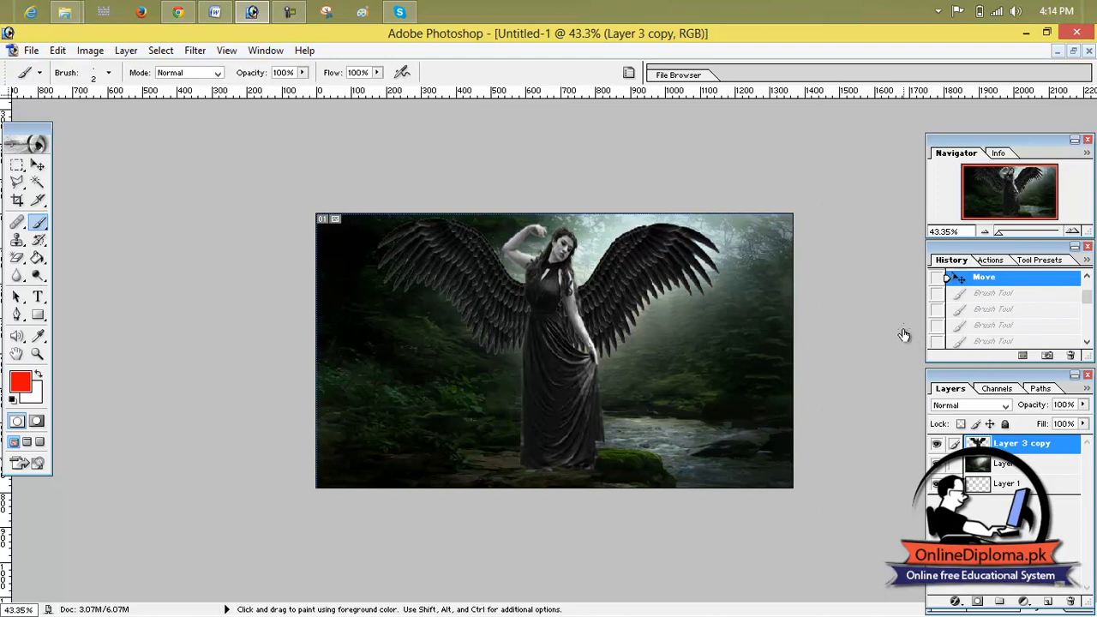
Add a new empty layer above the merged winged woman layer.
click(1046, 601)
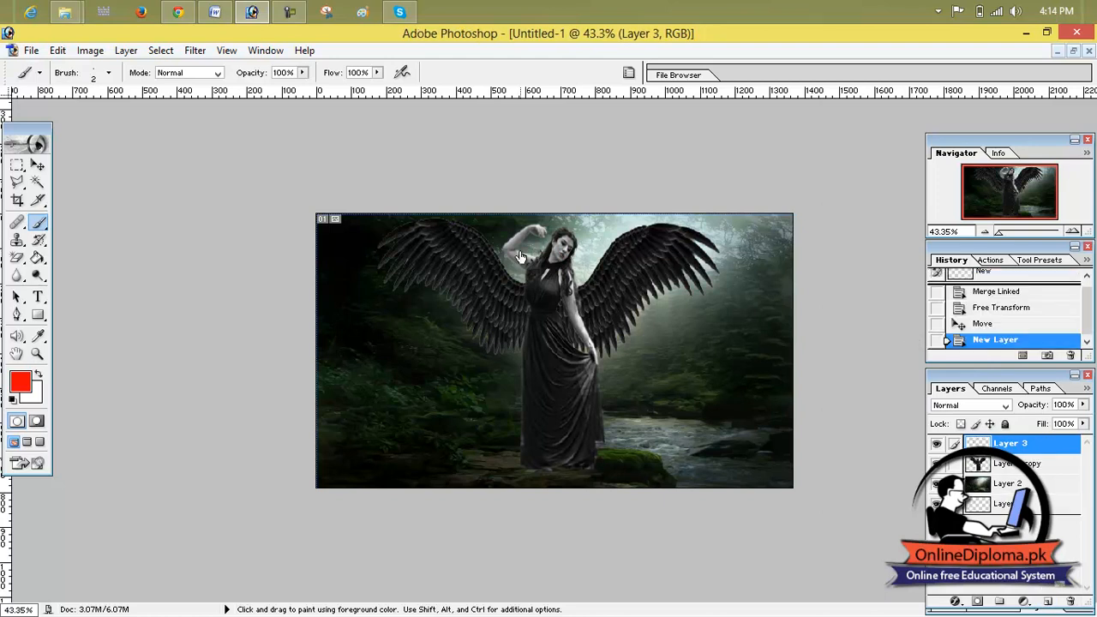
scroll(559, 236, up, 2)
scroll(559, 236, up, 3)
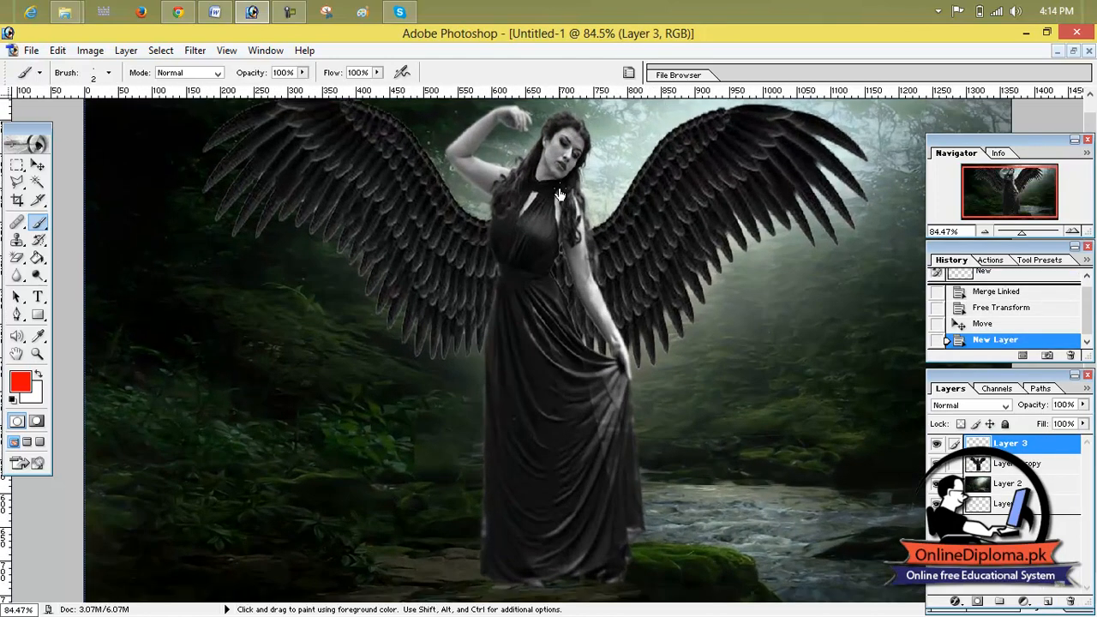
scroll(165, 213, down, 1)
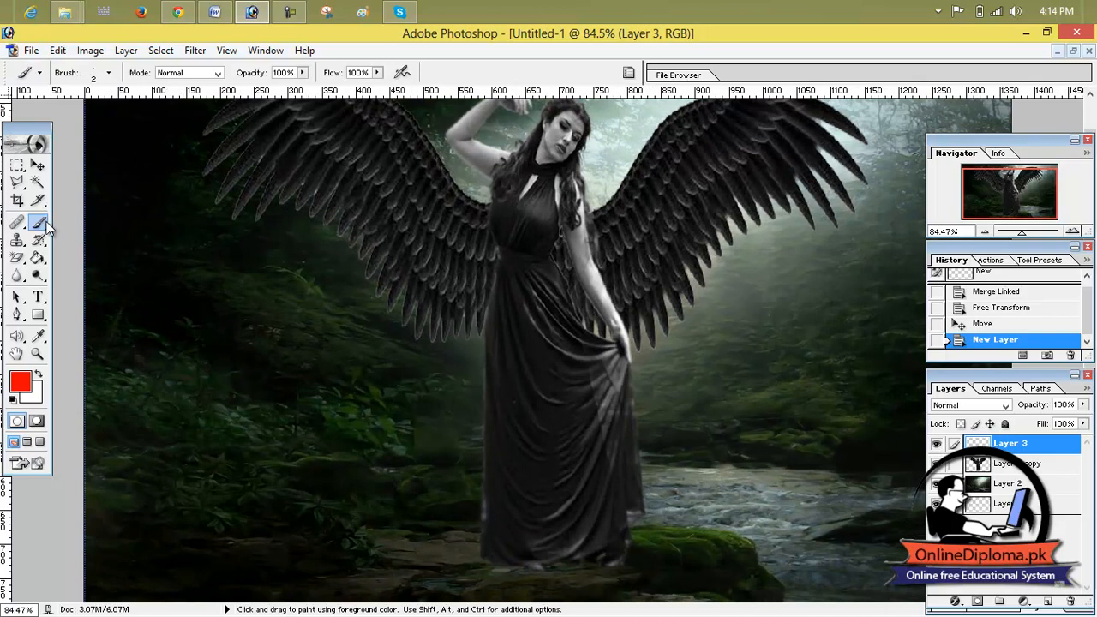
Choose the 13 px hard round brush preset and reduce its diameter to 5 px.
click(109, 72)
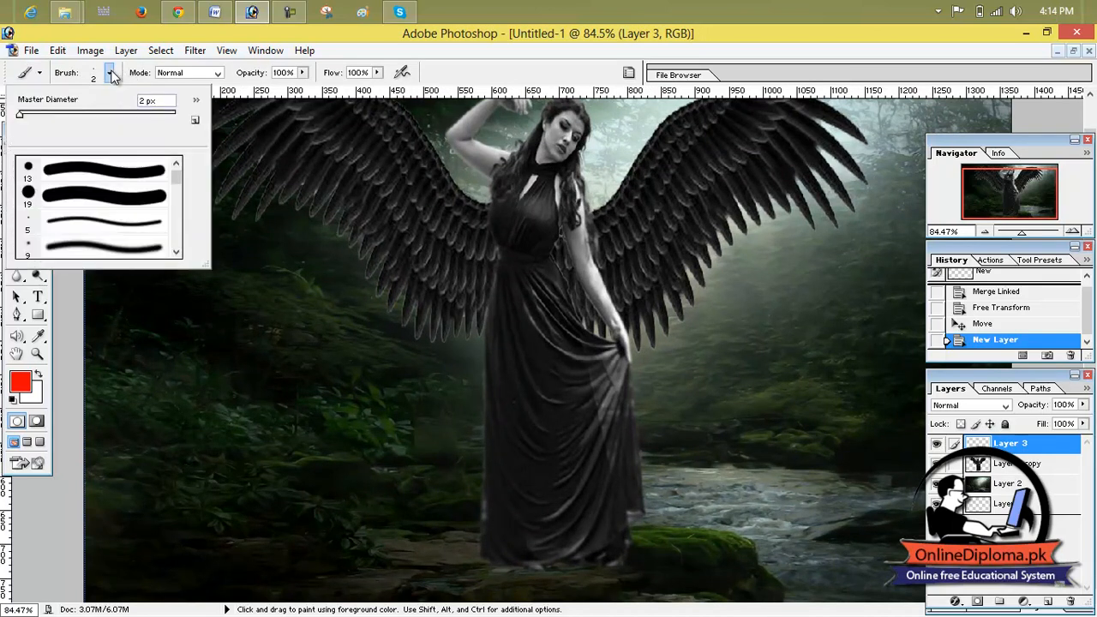
drag(21, 120, 23, 120)
click(85, 195)
drag(34, 117, 27, 120)
click(99, 170)
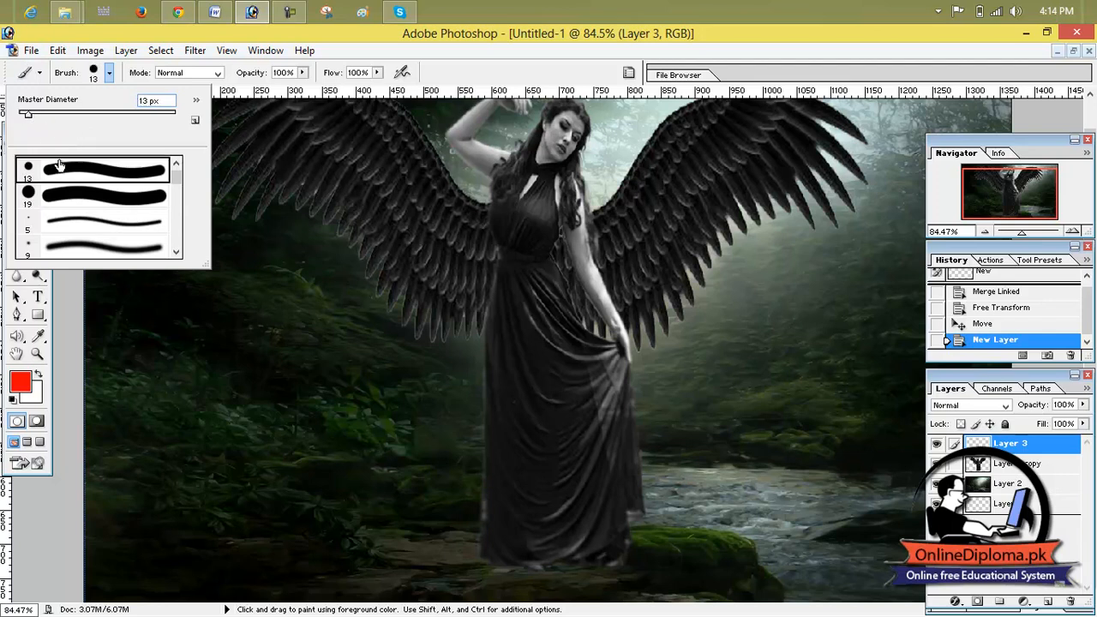
drag(28, 115, 23, 116)
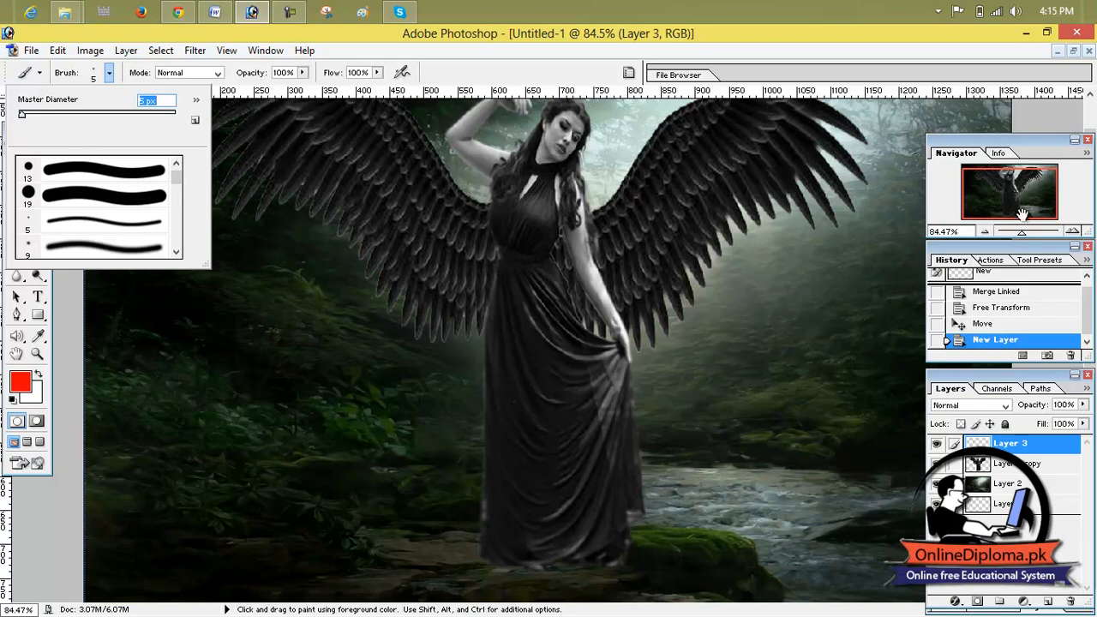
Outline the woman's lips in red on the new layer using a 2 px brush.
drag(1023, 232, 1054, 232)
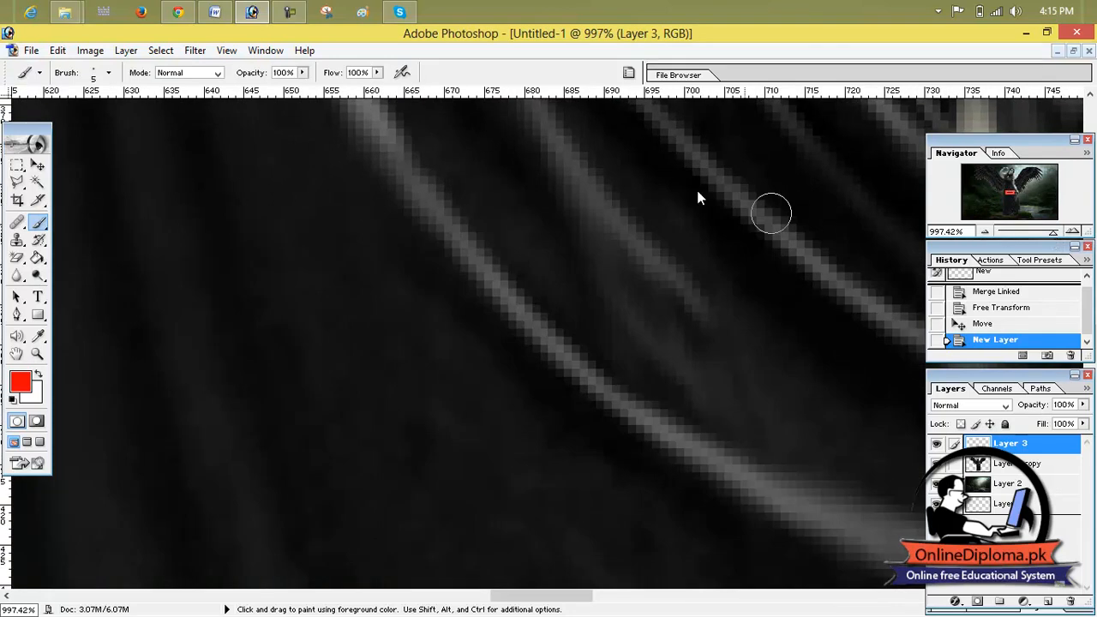
key(space)
drag(624, 163, 603, 614)
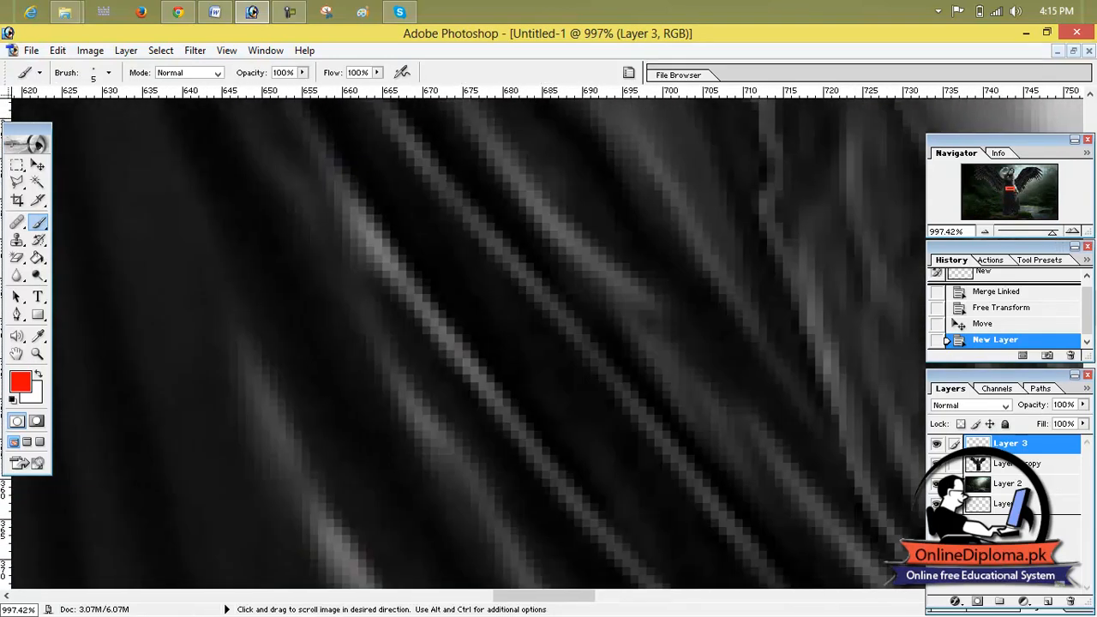
key(space)
drag(514, 140, 549, 277)
drag(550, 201, 600, 470)
drag(526, 176, 549, 544)
key(space)
drag(455, 179, 580, 601)
mouse_move(704, 178)
mouse_down()
mouse_move(532, 473)
mouse_move(463, 557)
mouse_up()
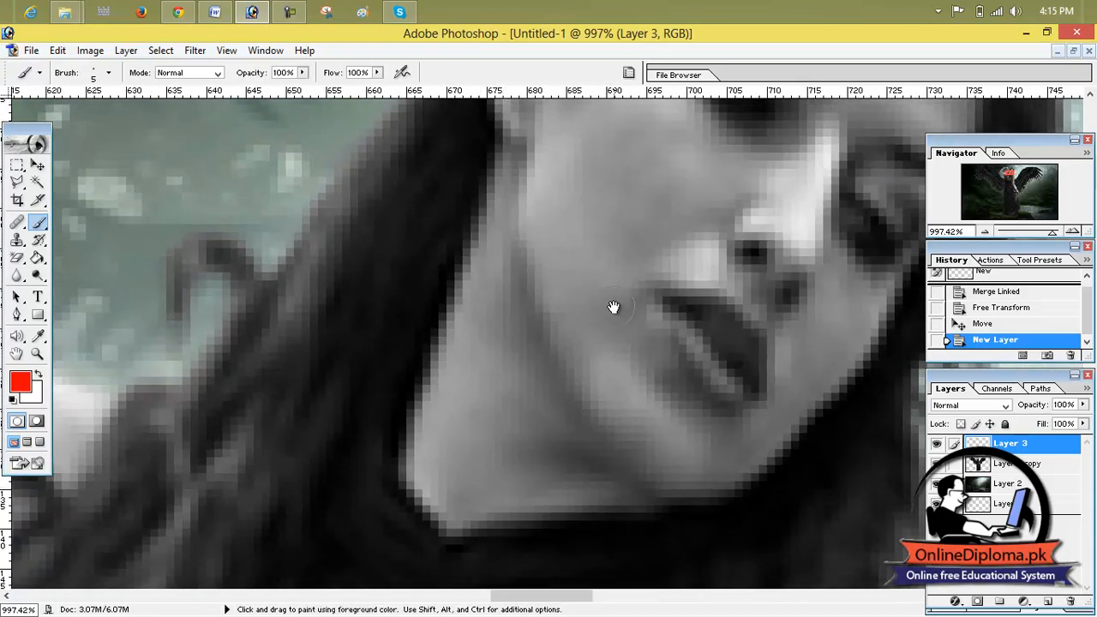
click(108, 73)
drag(23, 114, 20, 120)
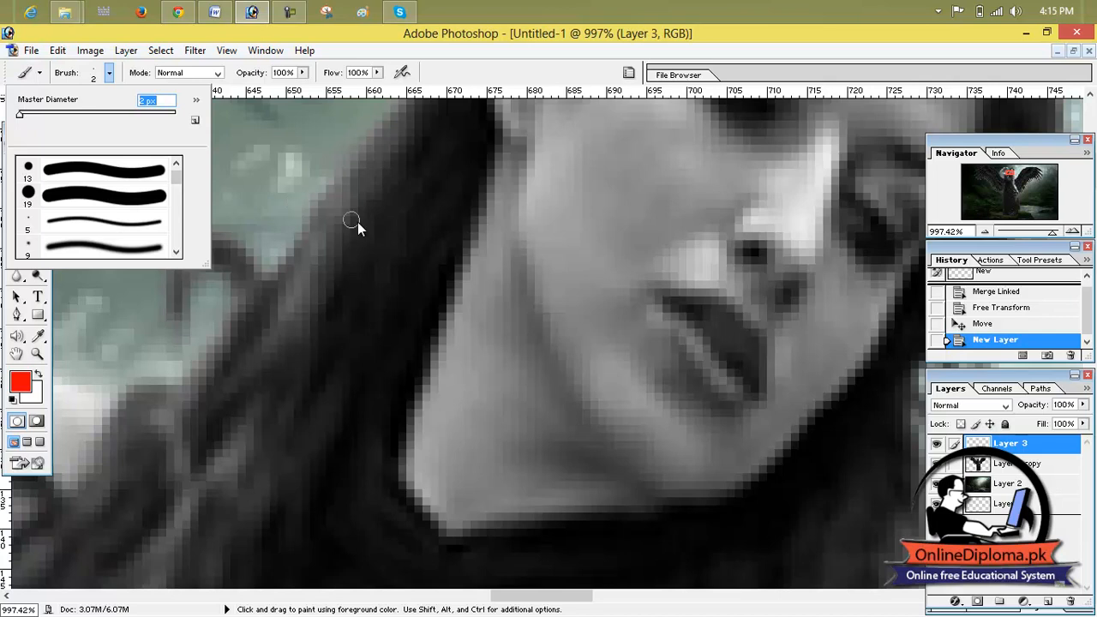
click(666, 308)
drag(666, 308, 678, 331)
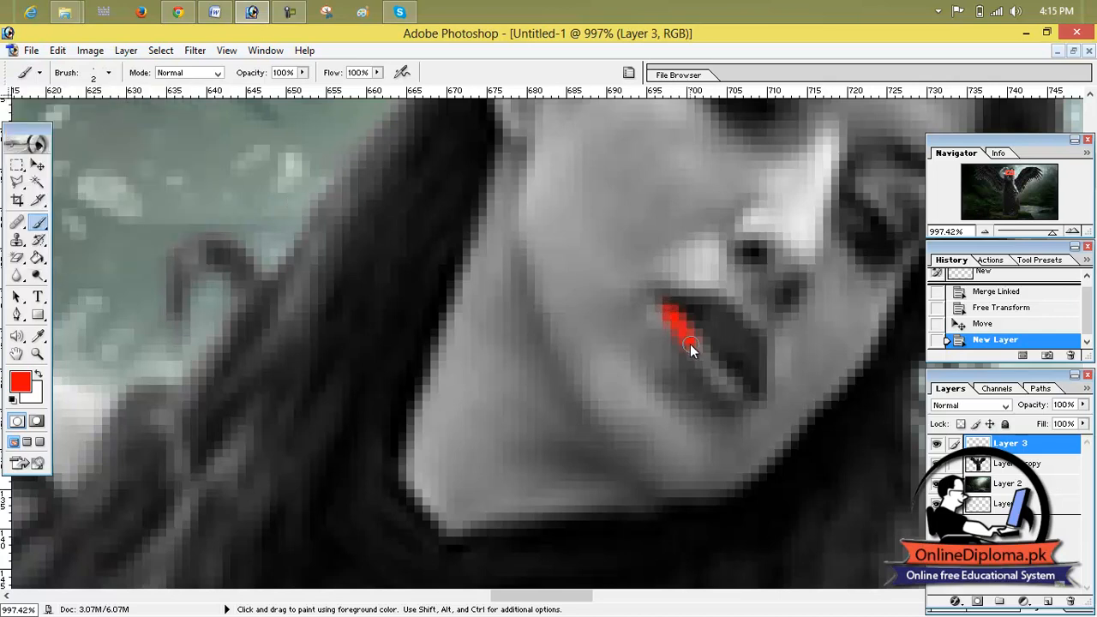
mouse_move(710, 367)
mouse_down()
mouse_move(753, 390)
mouse_move(753, 350)
mouse_move(731, 319)
mouse_up()
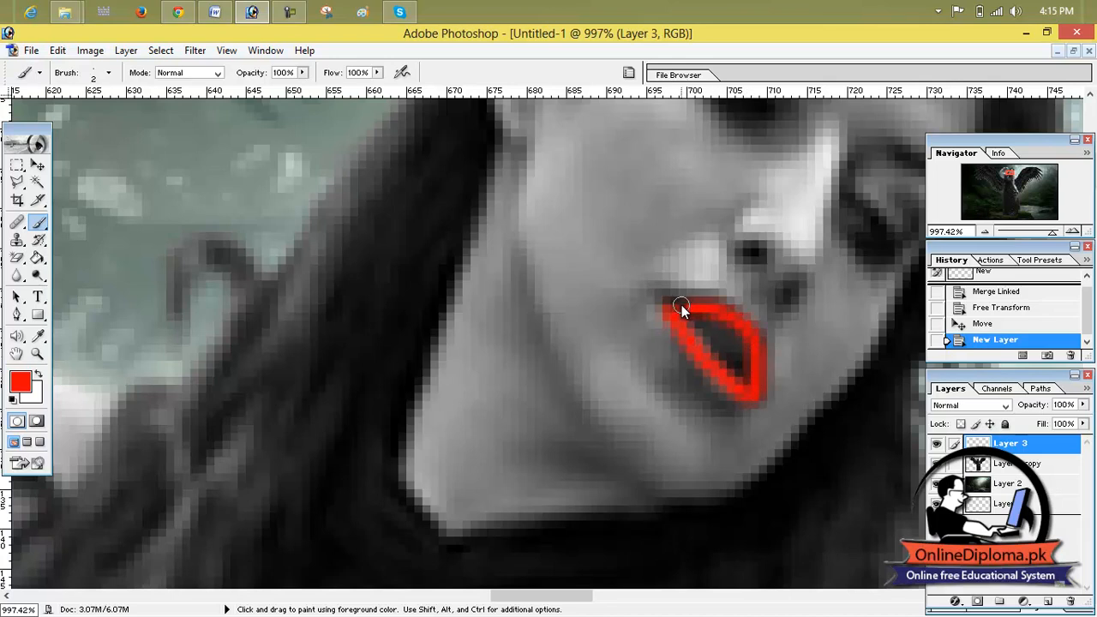
mouse_move(703, 300)
mouse_down()
mouse_move(701, 313)
mouse_move(739, 324)
mouse_move(753, 346)
mouse_up()
Fill the outlined lips with red using a 5 px brush and lower the layer's opacity to 52%.
drag(1052, 231, 1030, 236)
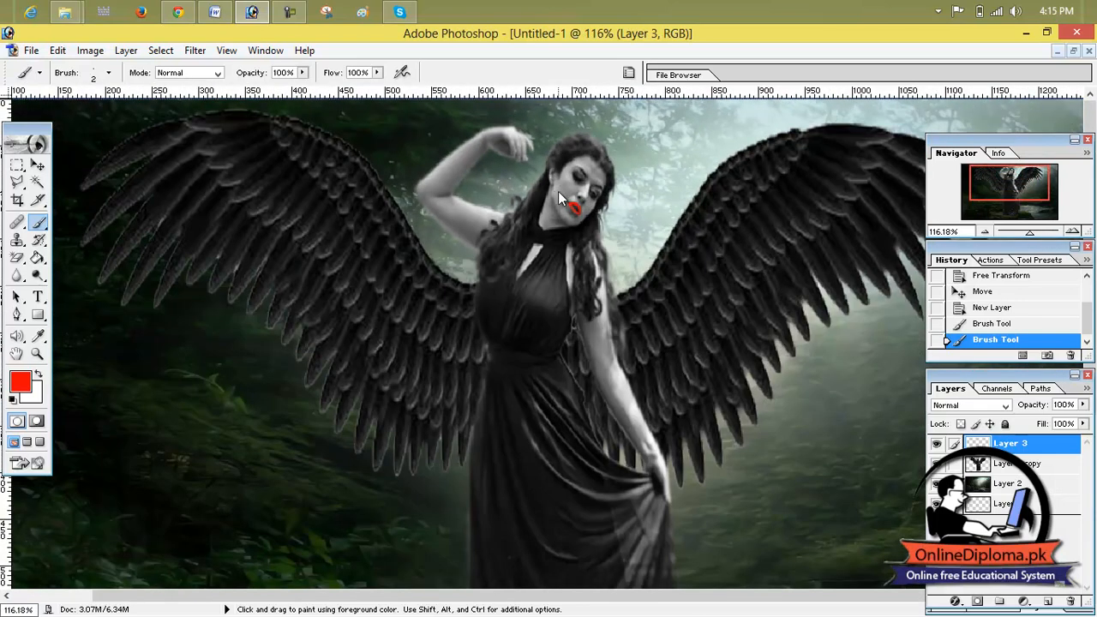
scroll(559, 200, down, 2)
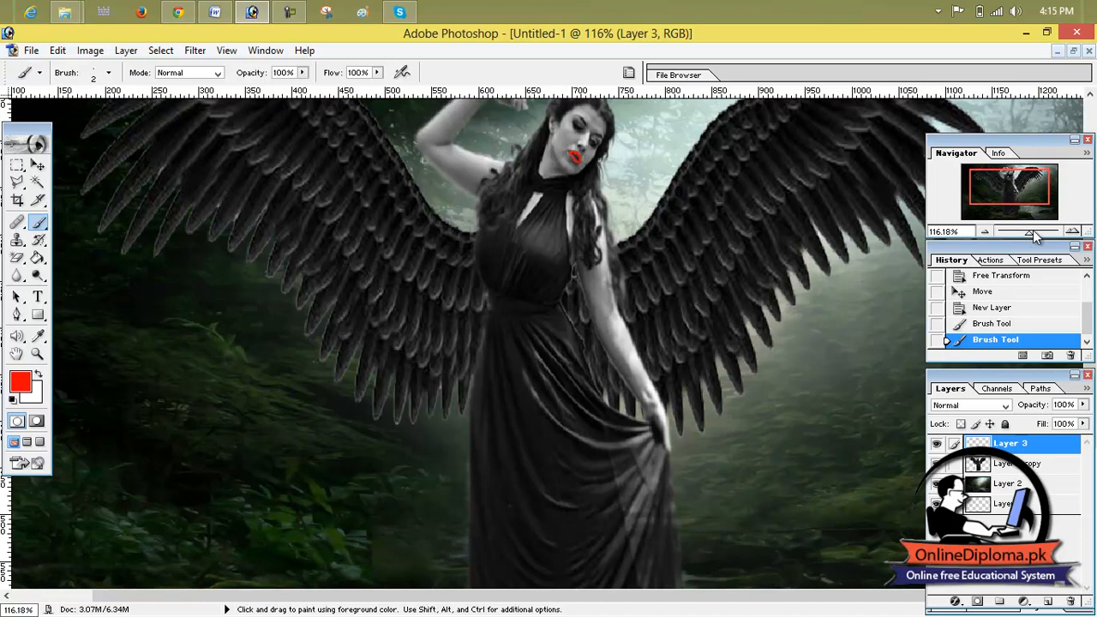
drag(1030, 233, 1034, 234)
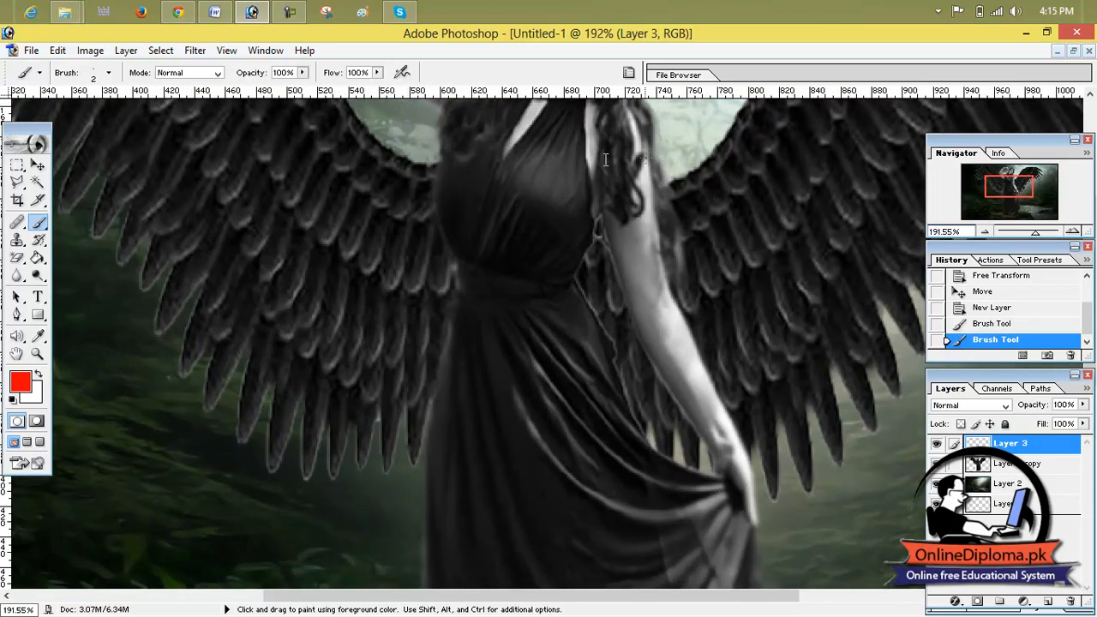
drag(601, 163, 649, 416)
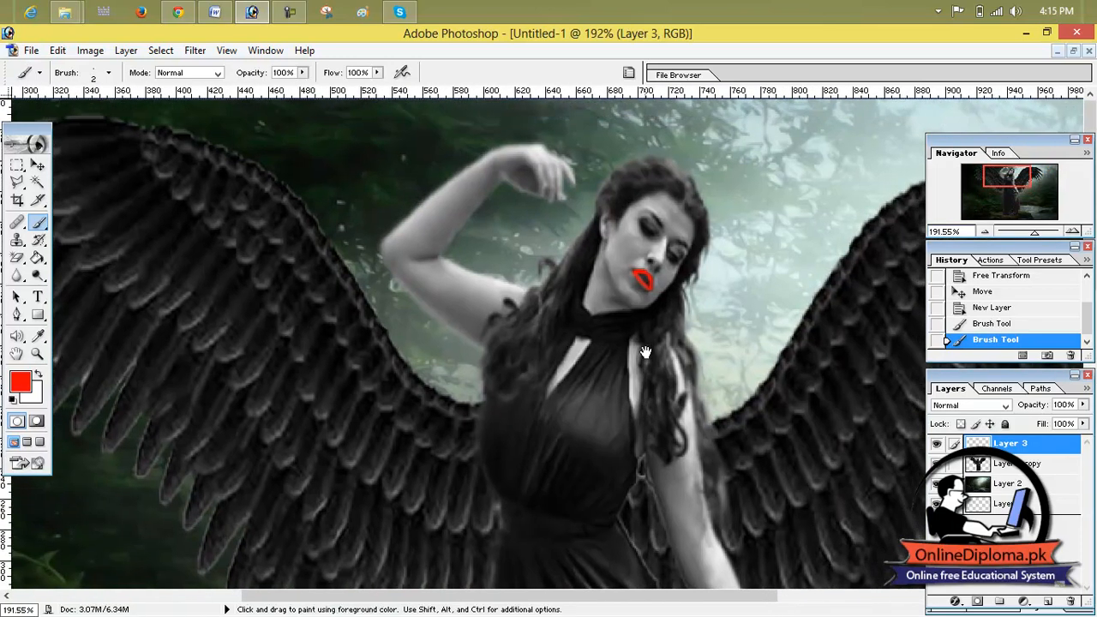
drag(633, 283, 634, 259)
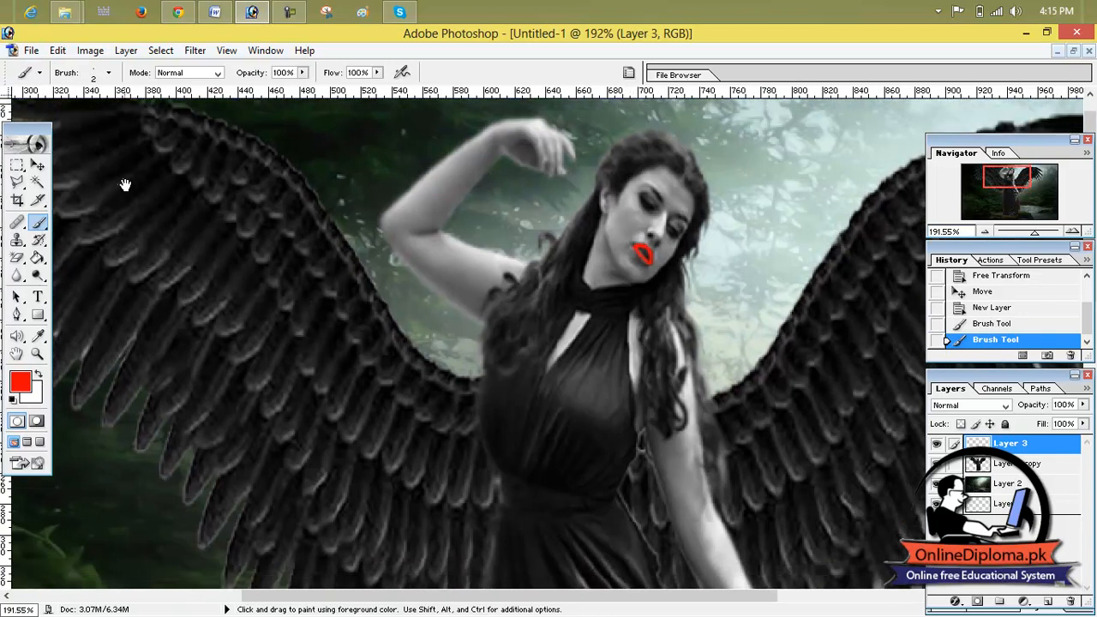
click(40, 73)
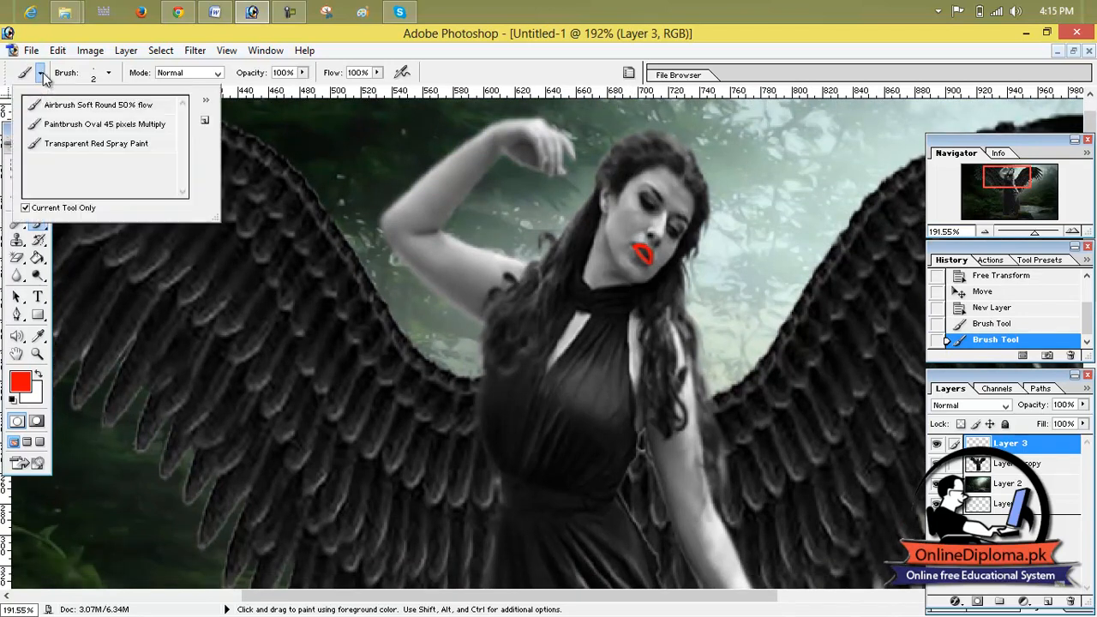
click(109, 75)
drag(19, 114, 22, 114)
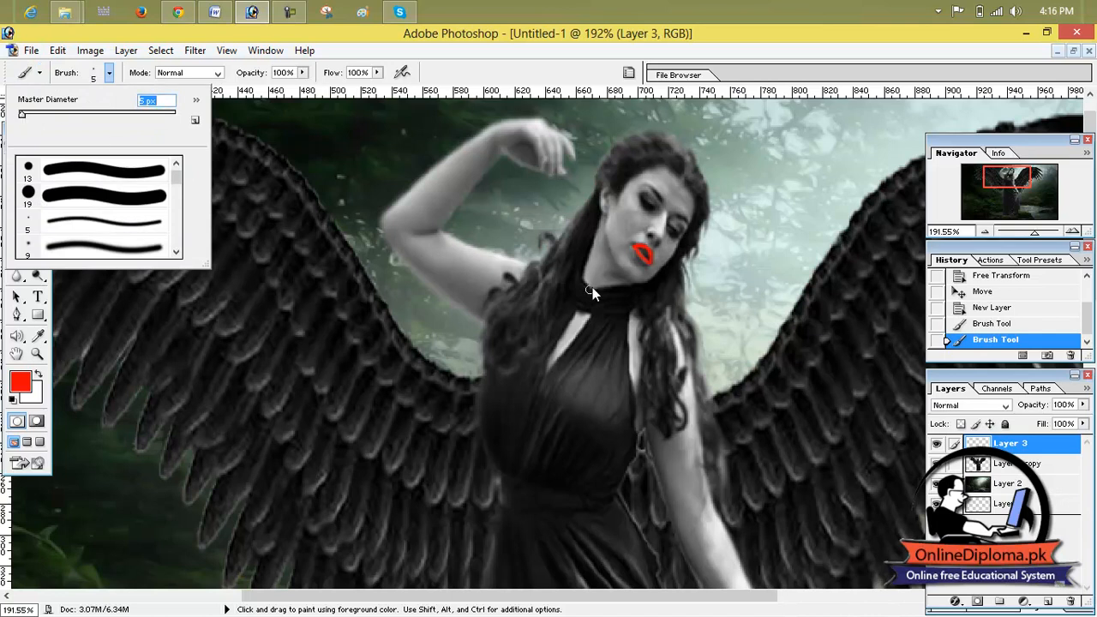
click(633, 245)
mouse_move(644, 246)
mouse_down()
mouse_move(653, 258)
mouse_move(629, 248)
mouse_up()
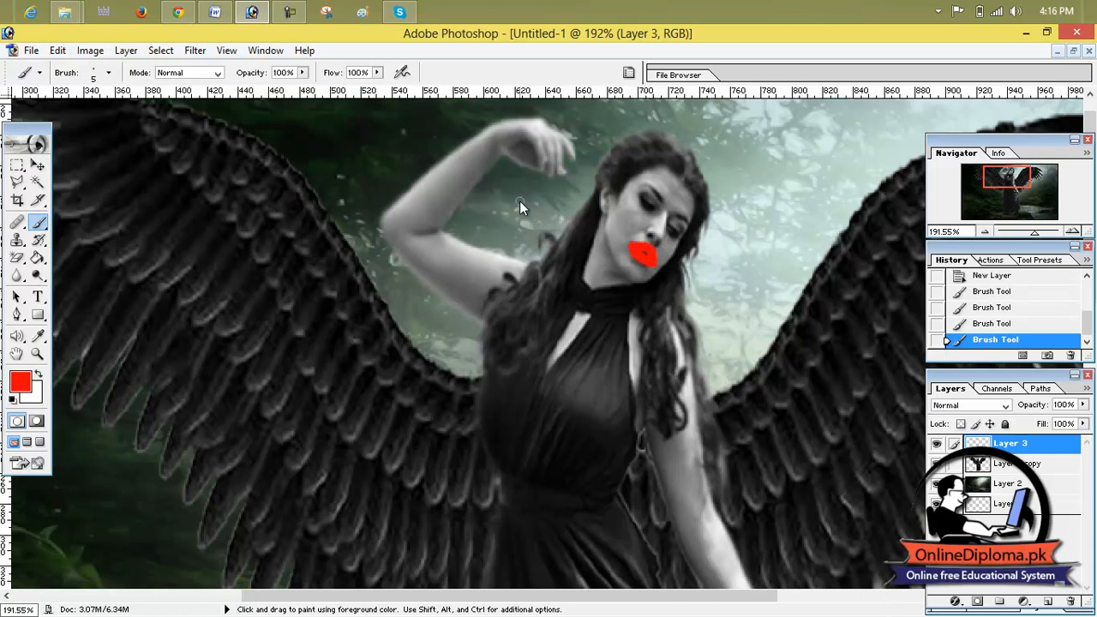
click(1084, 405)
drag(1082, 422, 1045, 426)
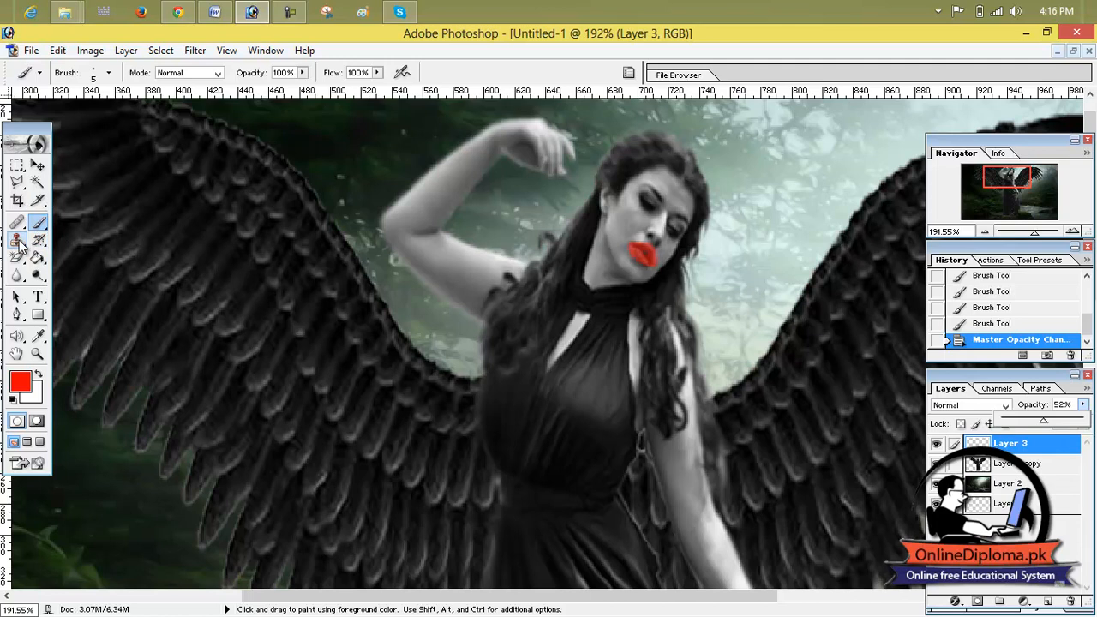
Erase the excess red around the lips with a 5 px Eraser and reduce the lip layer's opacity to 35%.
click(16, 189)
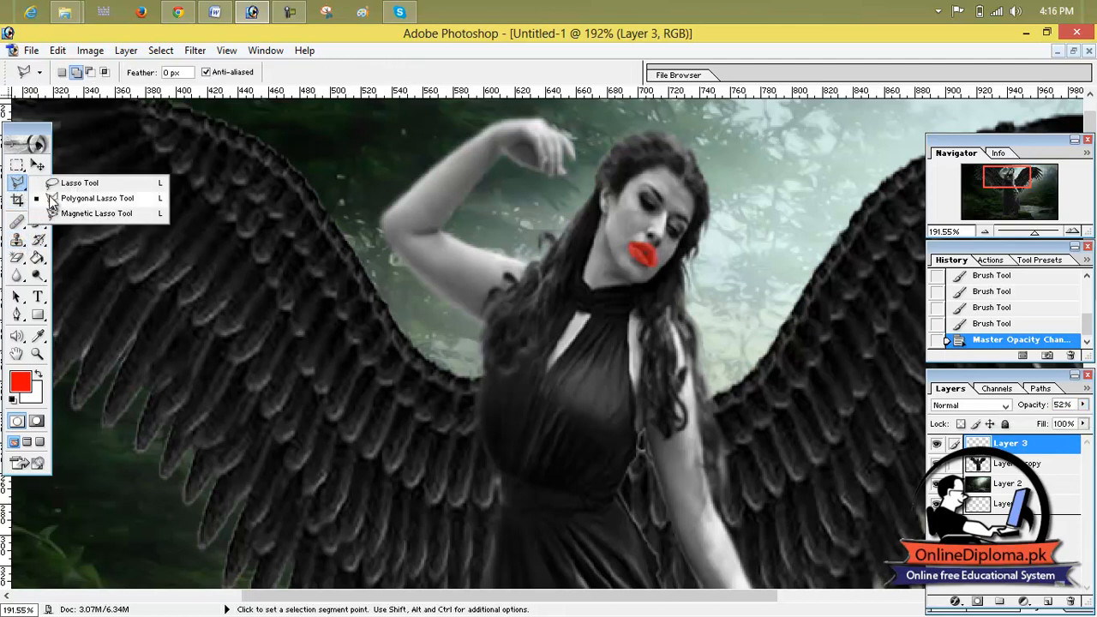
click(137, 198)
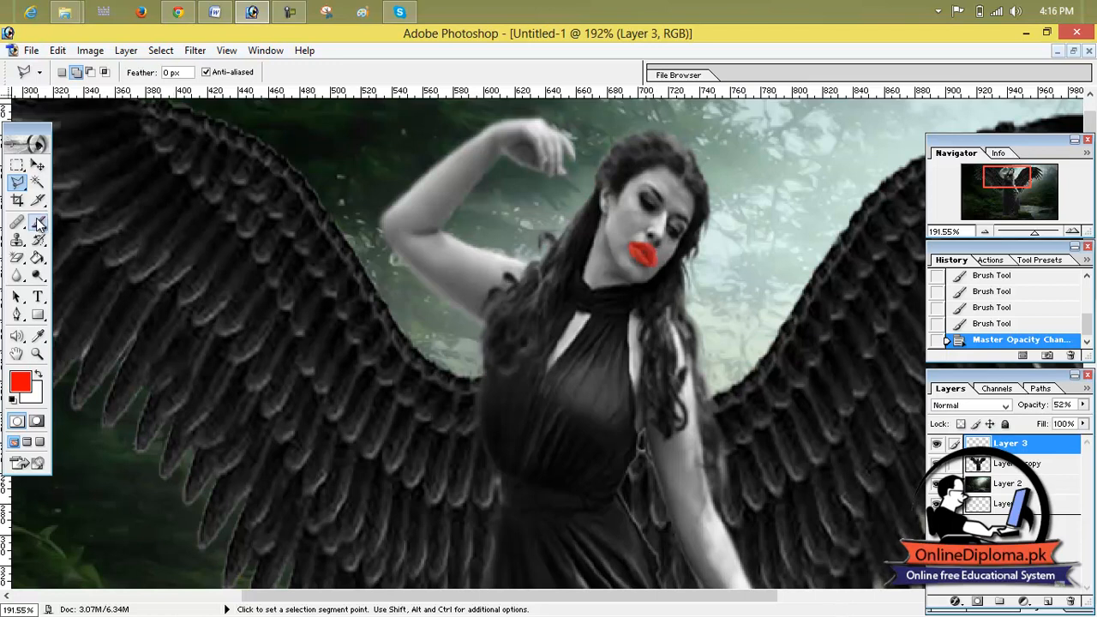
click(17, 258)
click(72, 257)
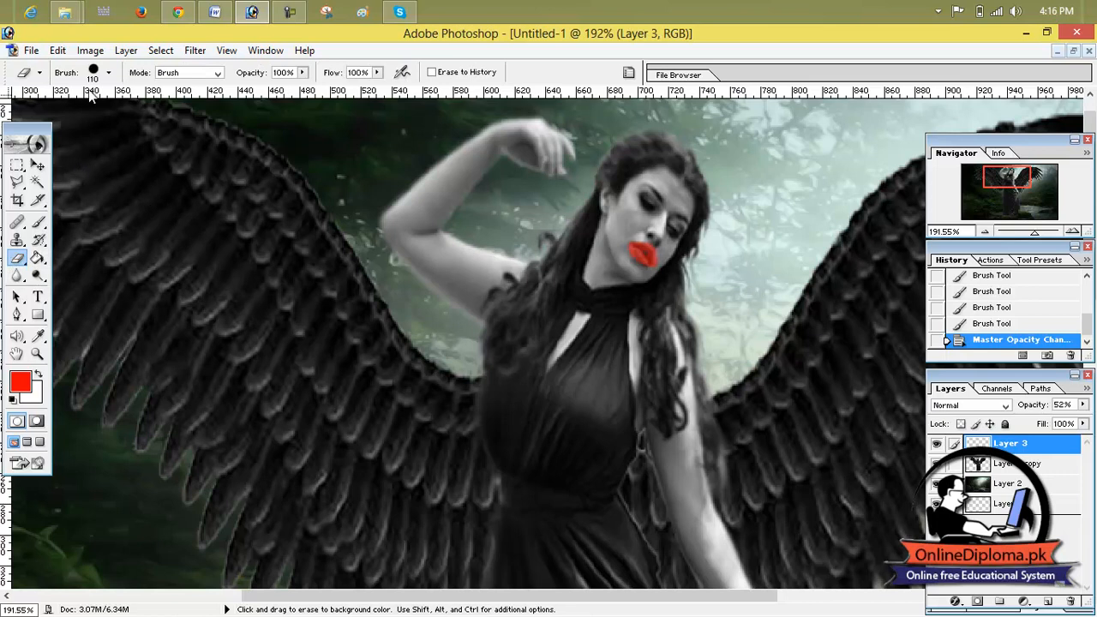
click(108, 72)
drag(92, 115, 22, 115)
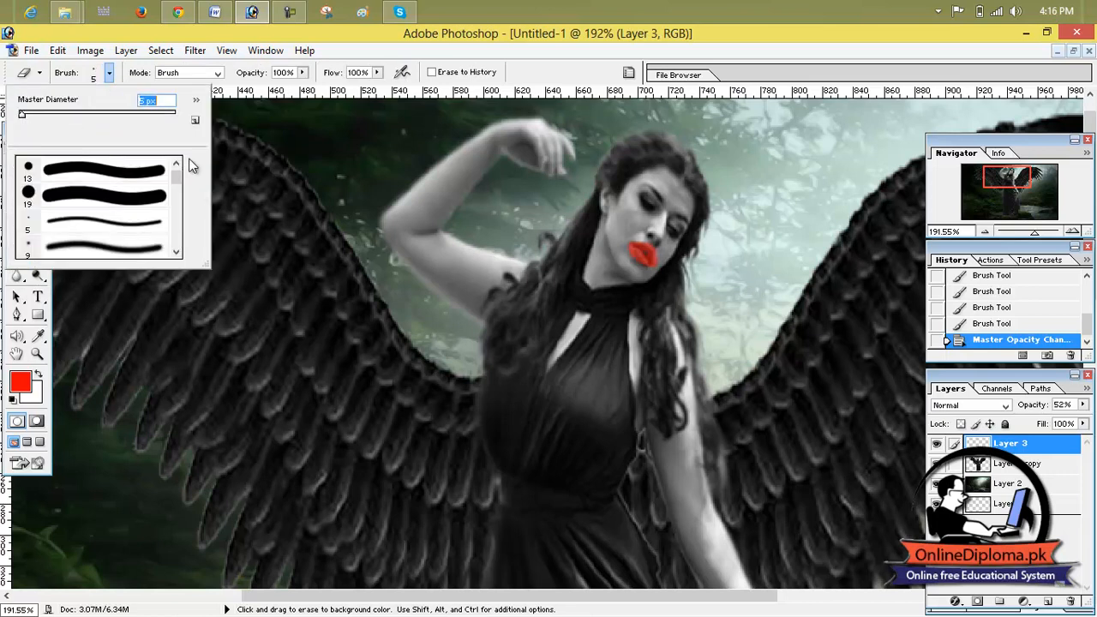
click(658, 246)
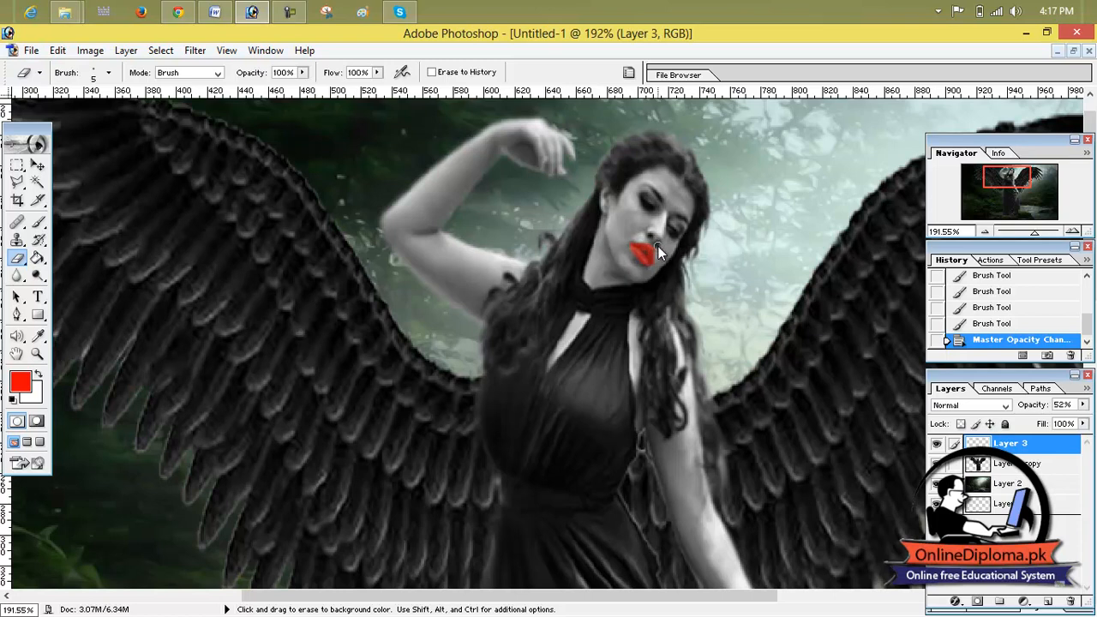
drag(663, 268, 653, 269)
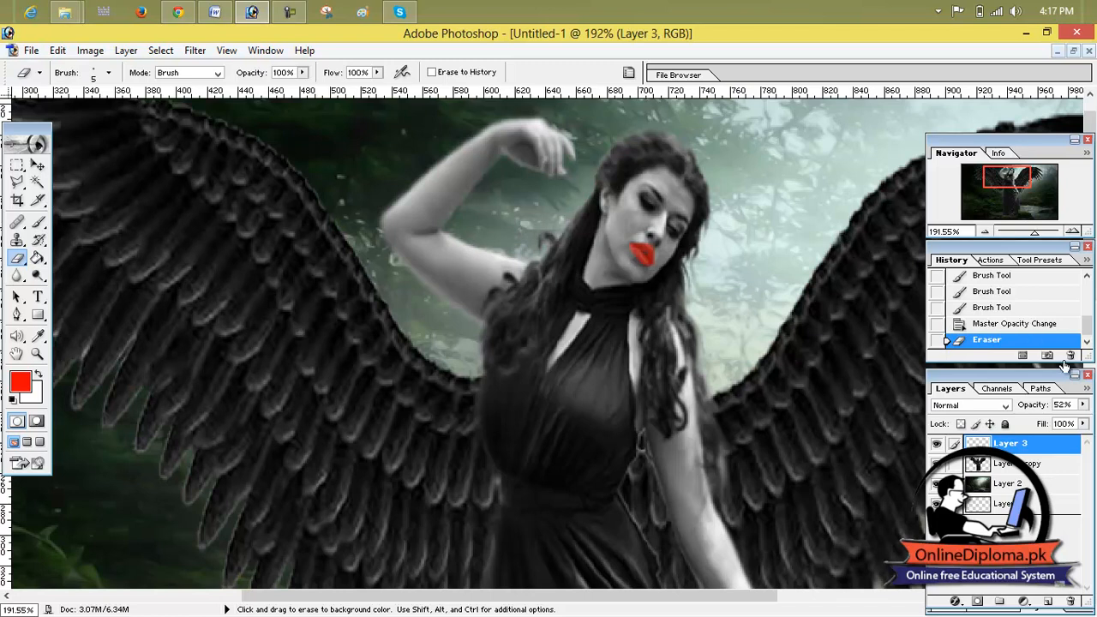
click(1082, 408)
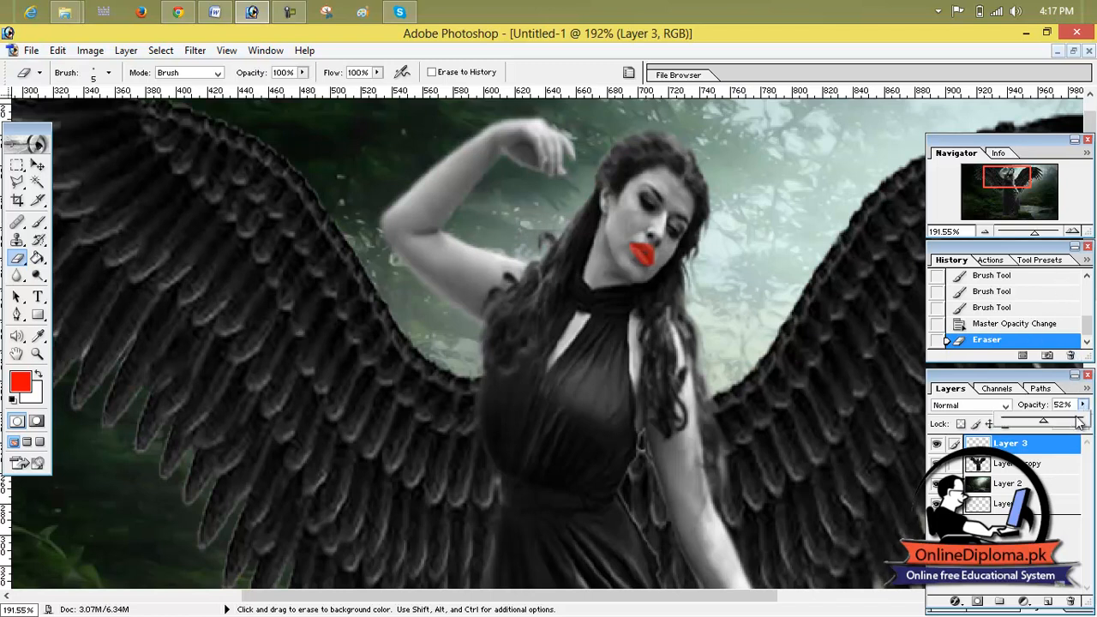
mouse_move(1047, 420)
mouse_down()
mouse_move(1069, 426)
mouse_move(1029, 426)
mouse_up()
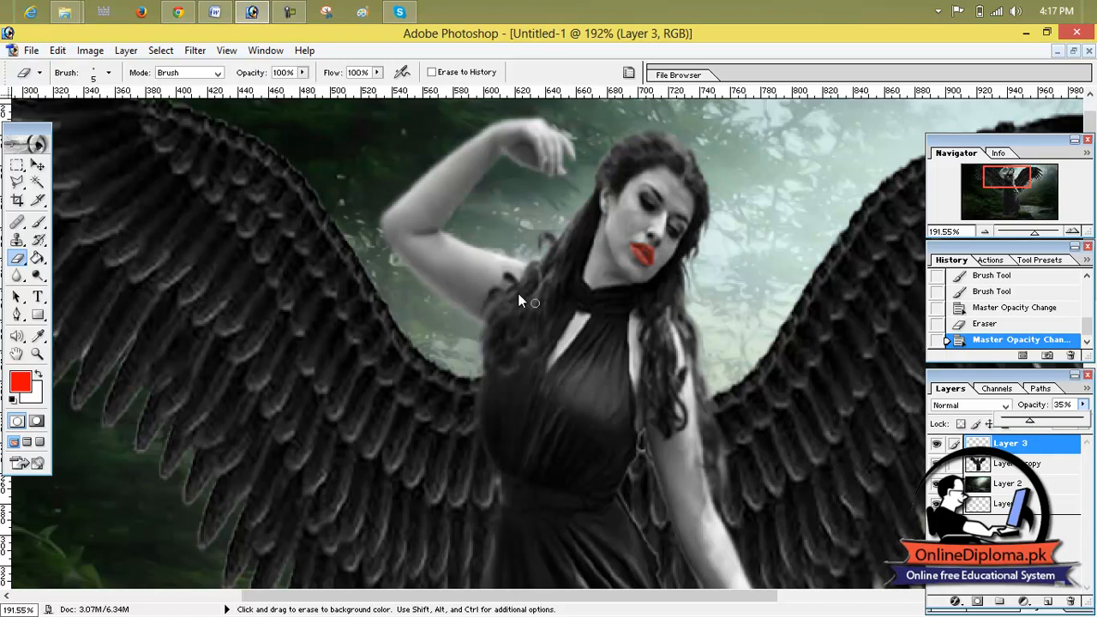
Add a new empty layer above the lip paint layer and choose a bright red foreground color.
click(1047, 602)
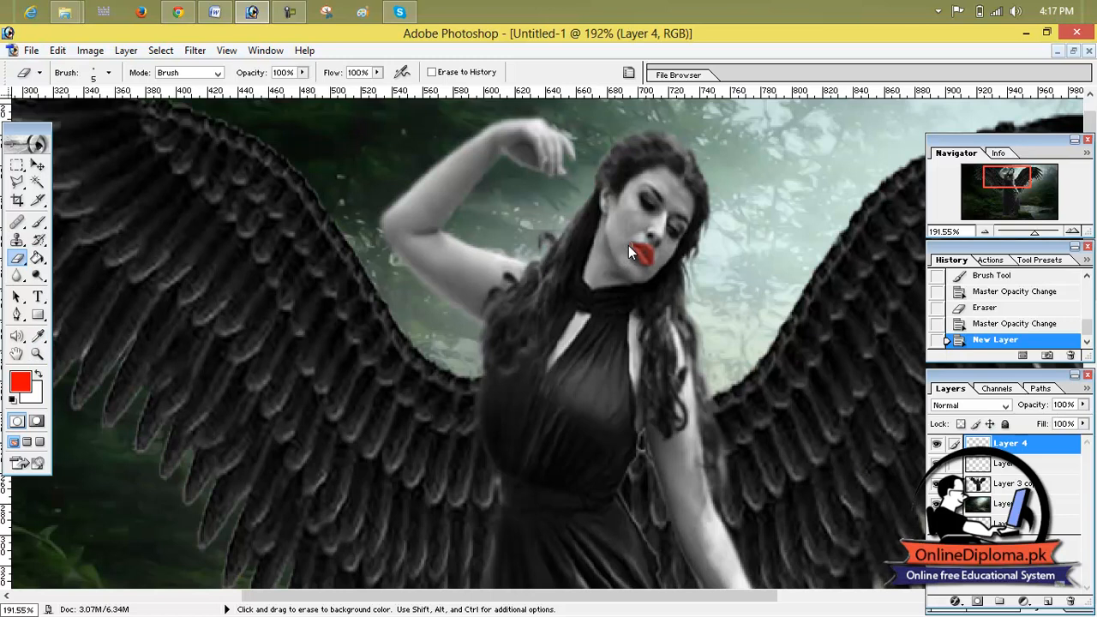
drag(628, 245, 621, 262)
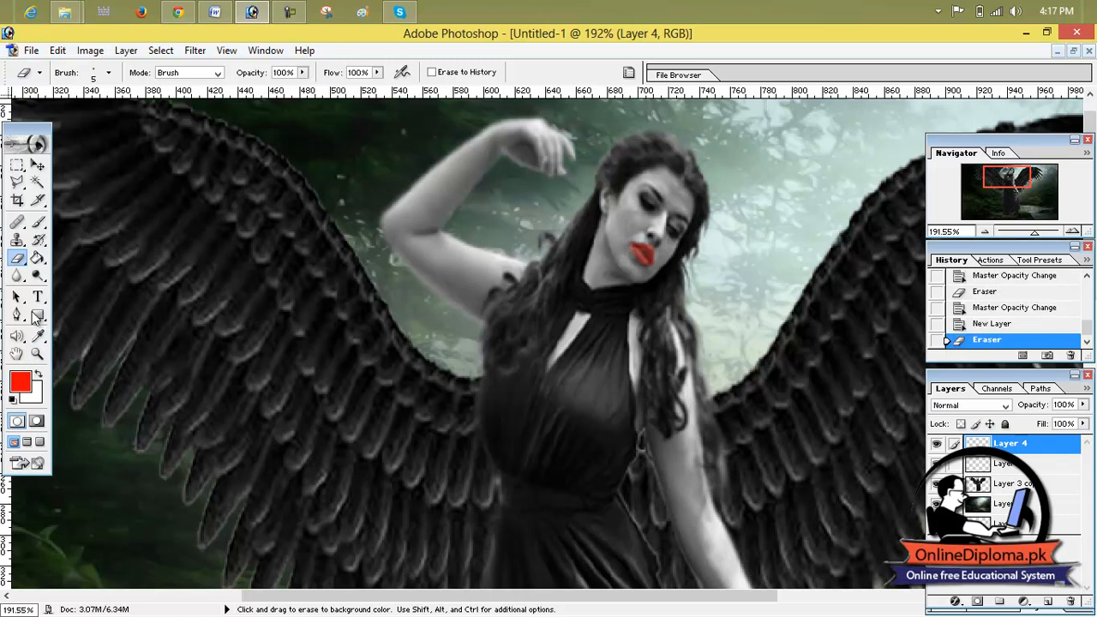
click(20, 381)
click(774, 263)
drag(775, 262, 797, 211)
click(938, 202)
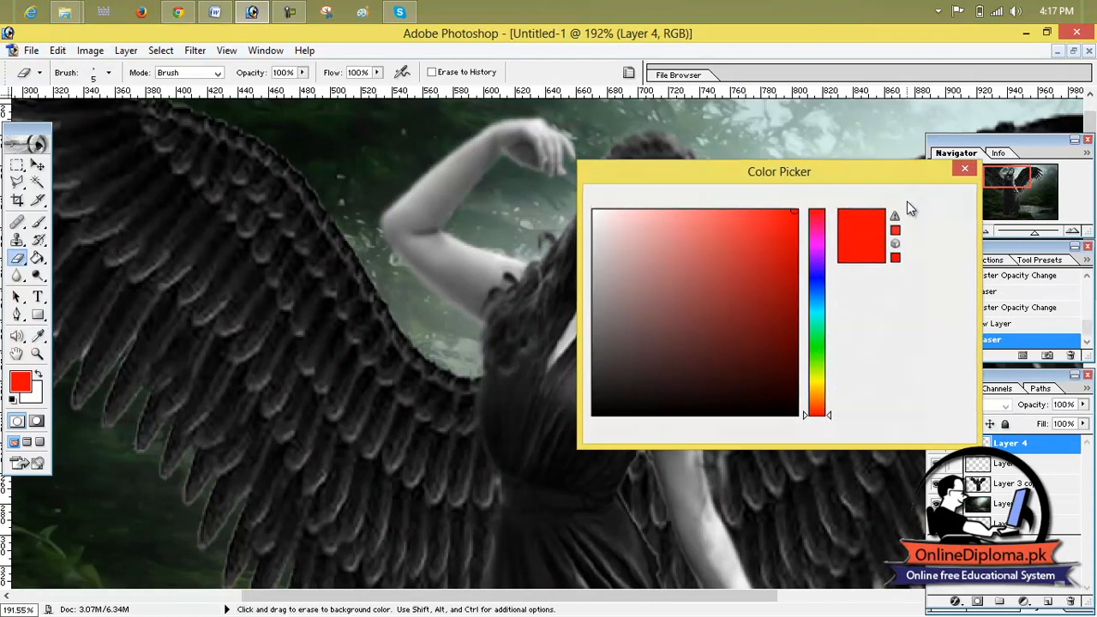
Brush a 5 px red blood trail from the mouth's corner down to the jaw and set the layer's opacity to 68%.
click(38, 222)
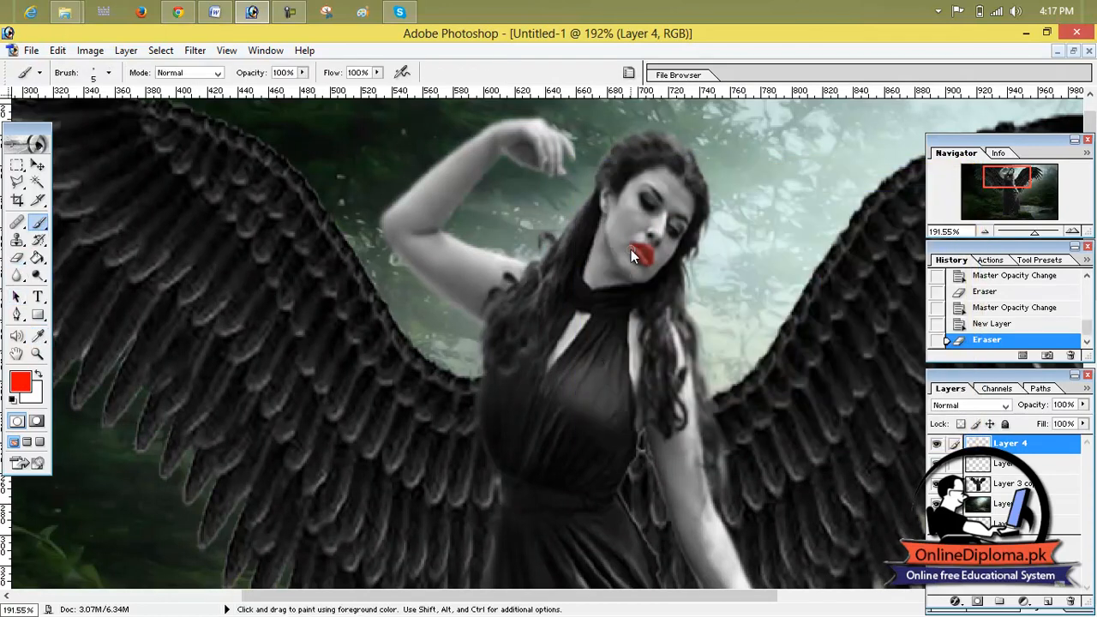
drag(631, 248, 601, 281)
drag(631, 246, 590, 286)
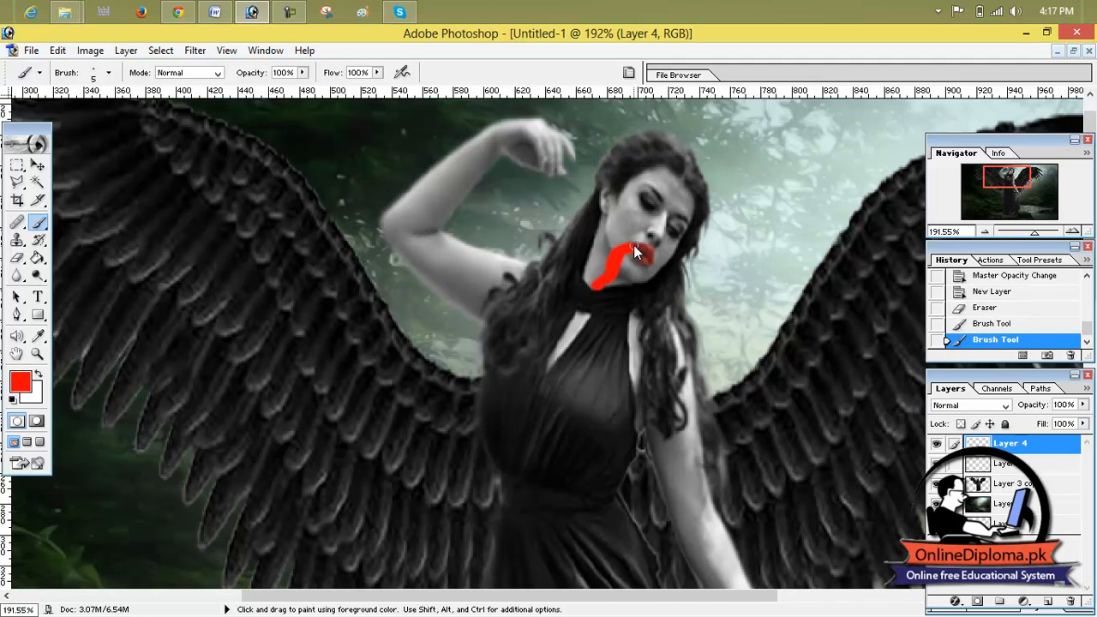
click(1082, 404)
mouse_move(1078, 426)
mouse_down()
mouse_move(1029, 426)
mouse_move(1059, 423)
mouse_up()
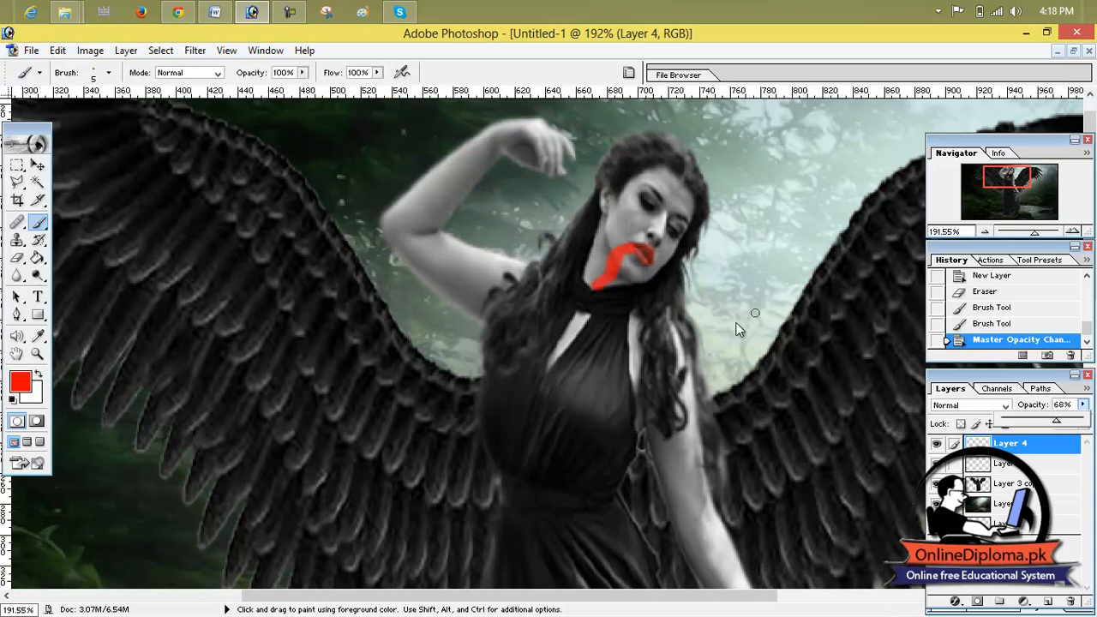
click(90, 50)
mouse_move(136, 91)
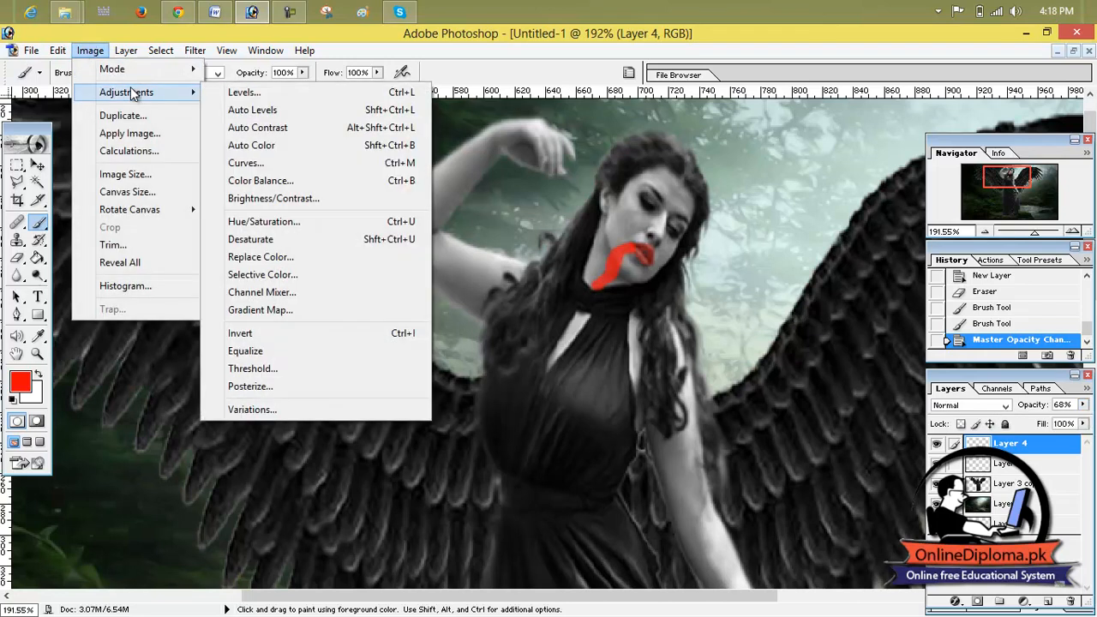
click(287, 222)
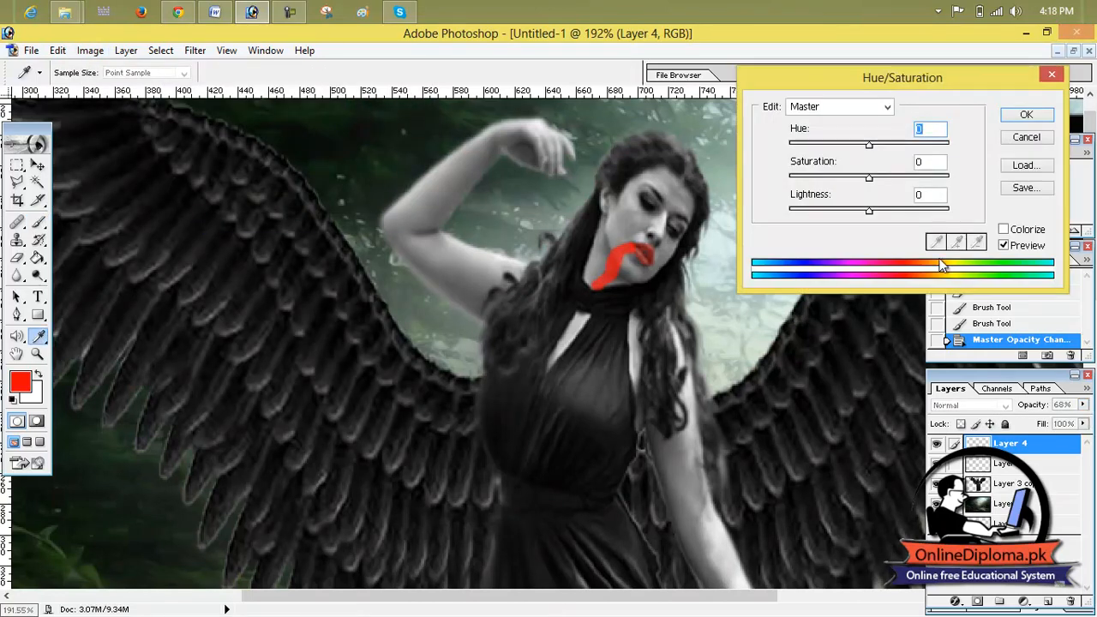
click(1004, 229)
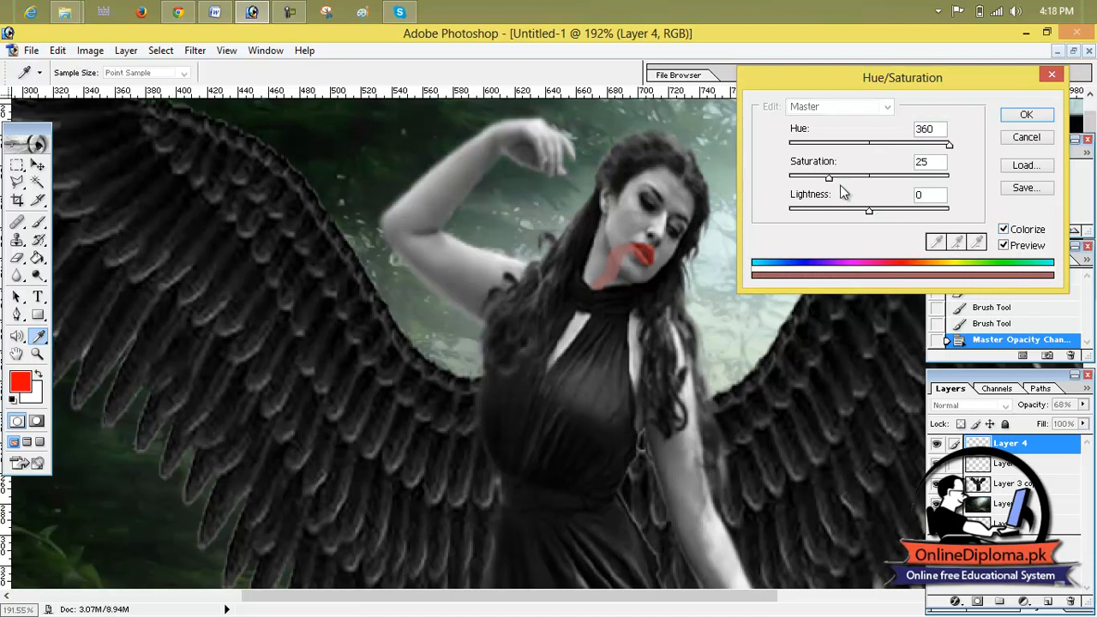
drag(830, 178, 868, 214)
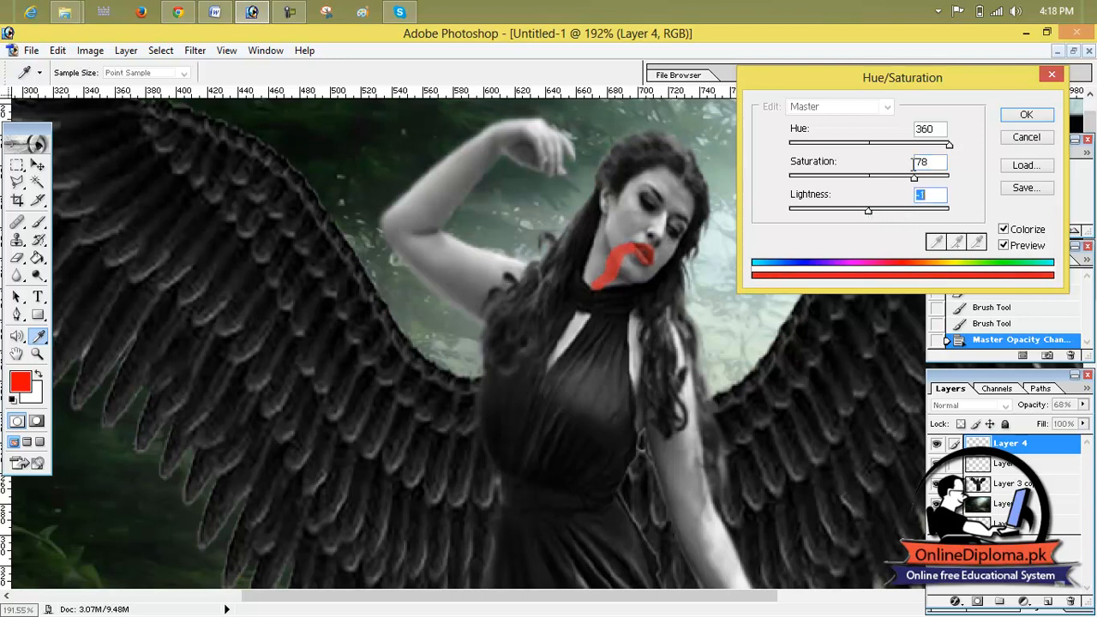
mouse_move(949, 144)
mouse_down()
mouse_move(901, 147)
mouse_move(963, 147)
mouse_up()
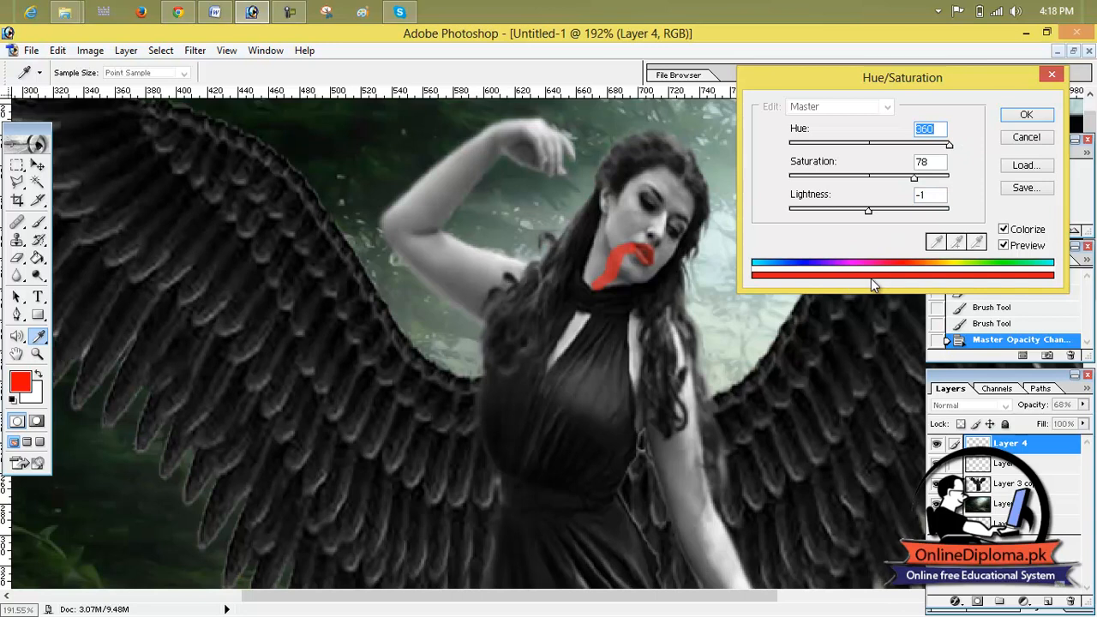
click(1055, 77)
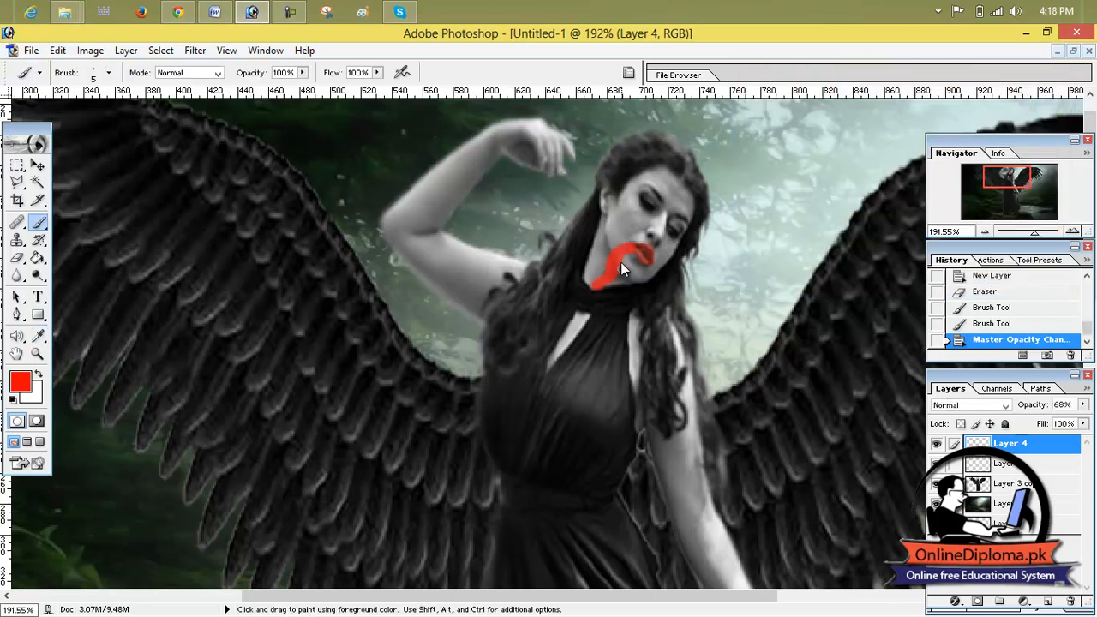
scroll(596, 315, down, 2)
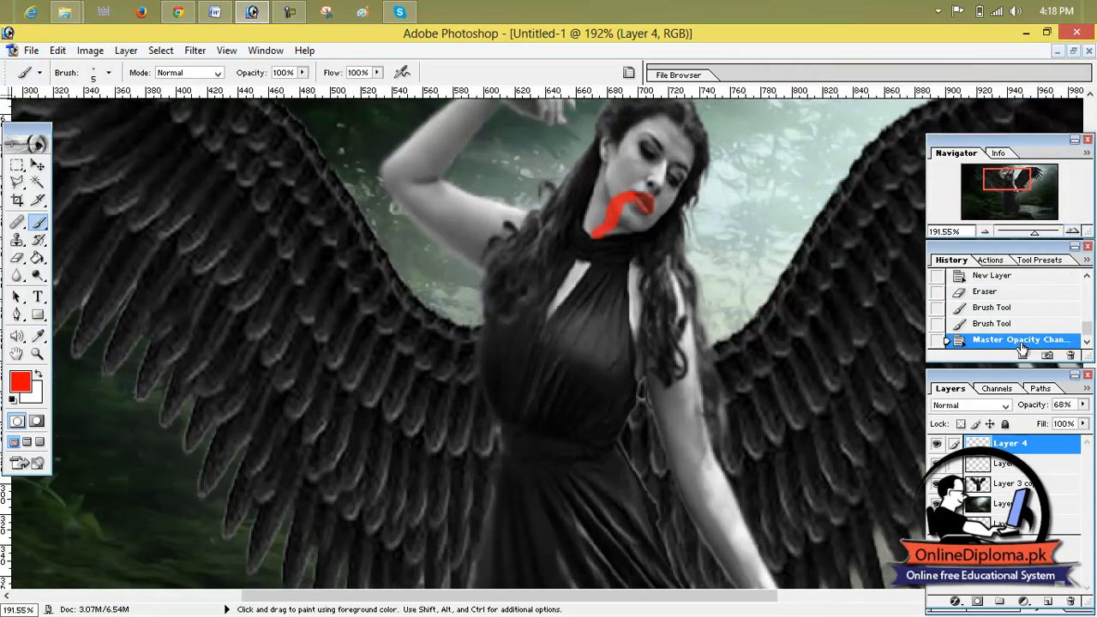
drag(1035, 232, 996, 246)
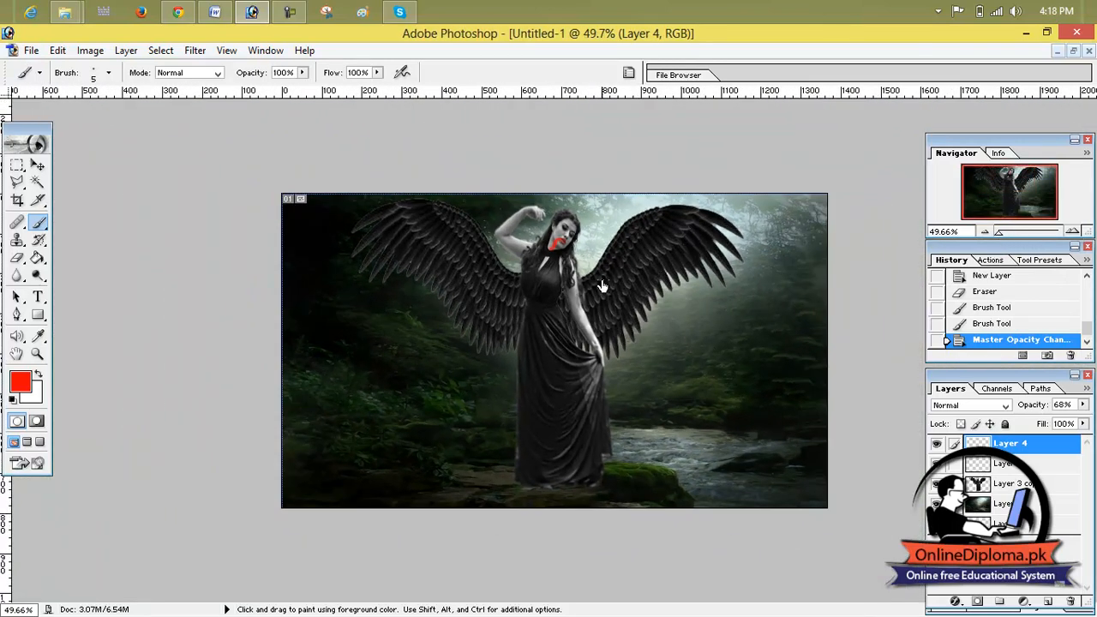
click(994, 487)
key(ctrl)
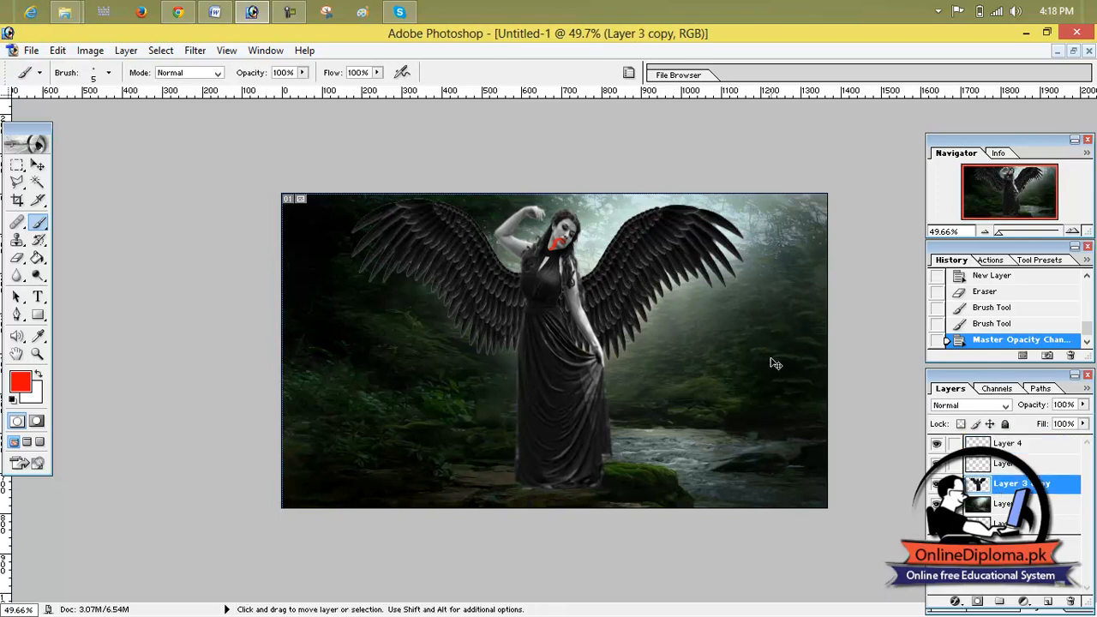
key(ctrl+t)
drag(745, 196, 679, 247)
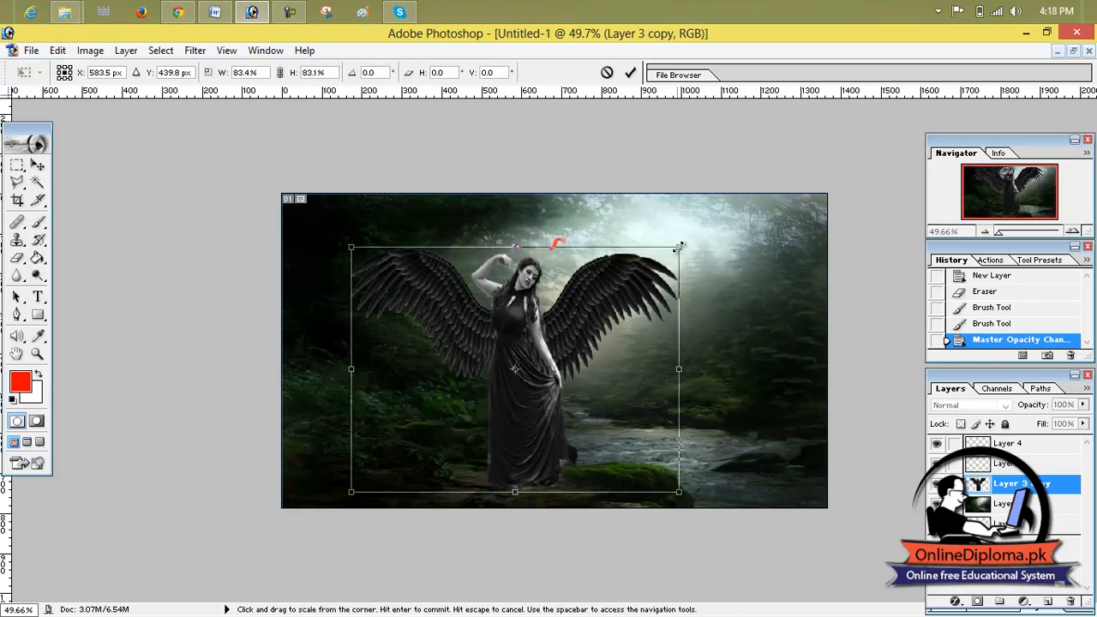
key(ctrl+z)
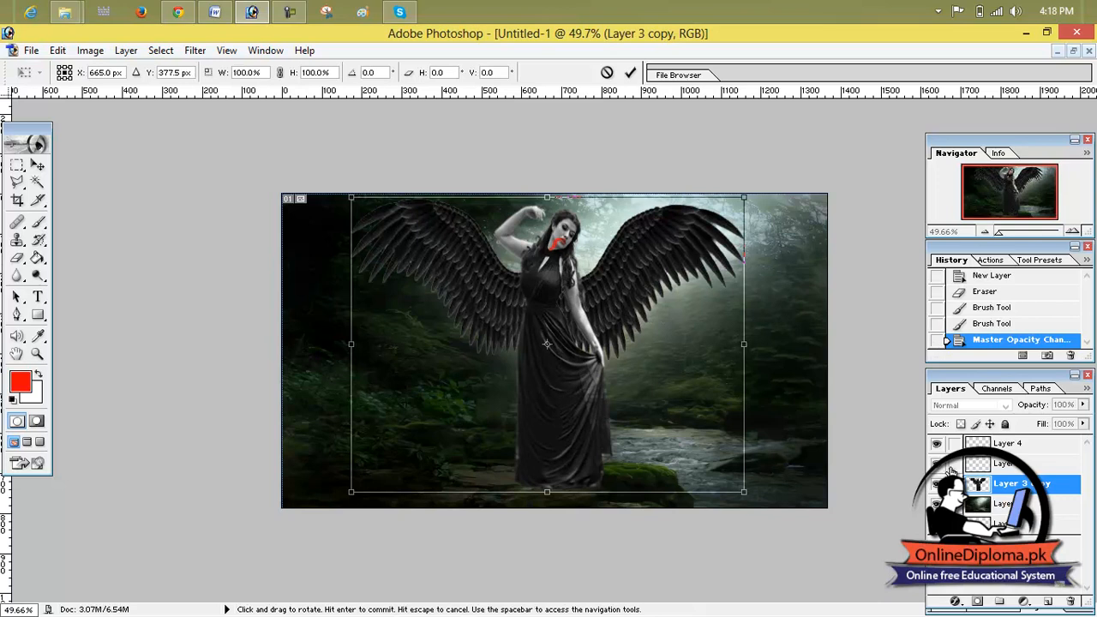
click(630, 72)
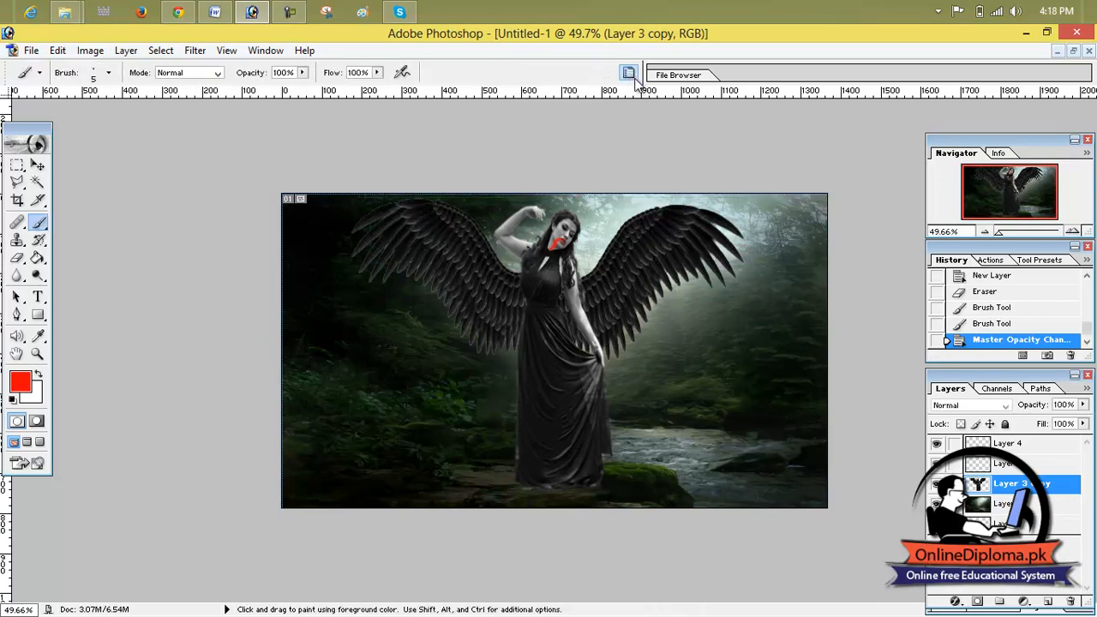
Link the blood trail and lip paint layers to the winged woman layer and merge the linked layers.
click(954, 443)
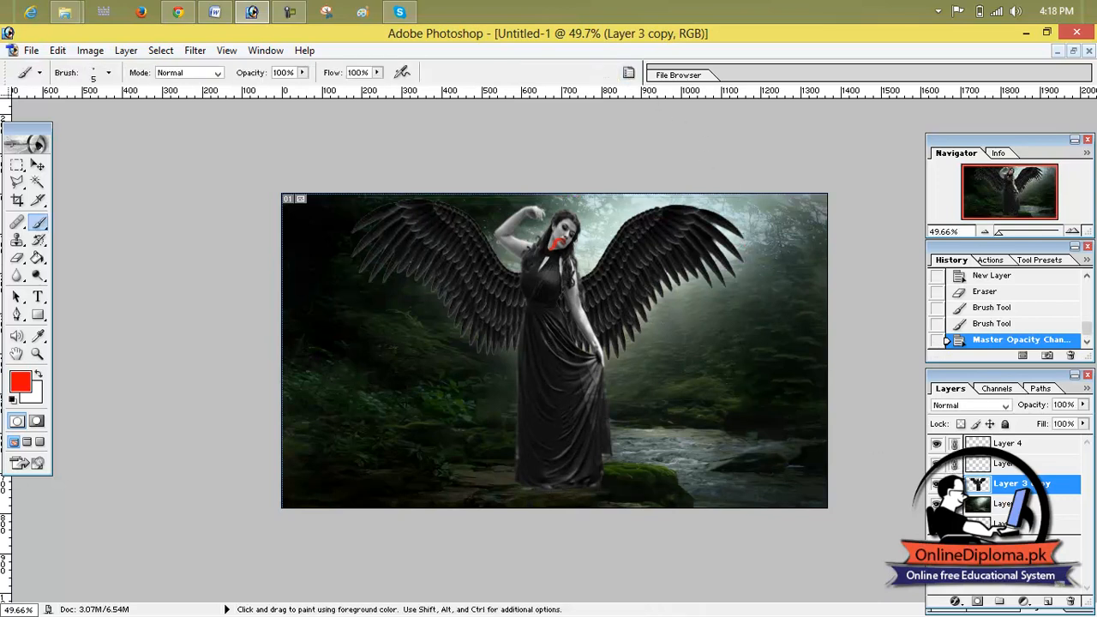
click(126, 51)
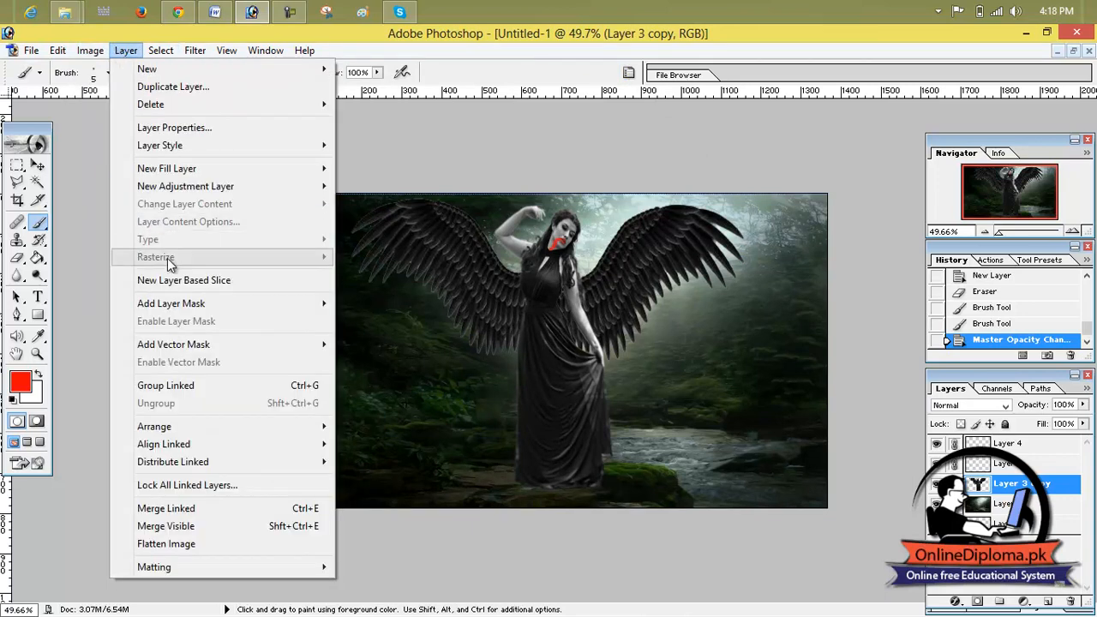
click(259, 514)
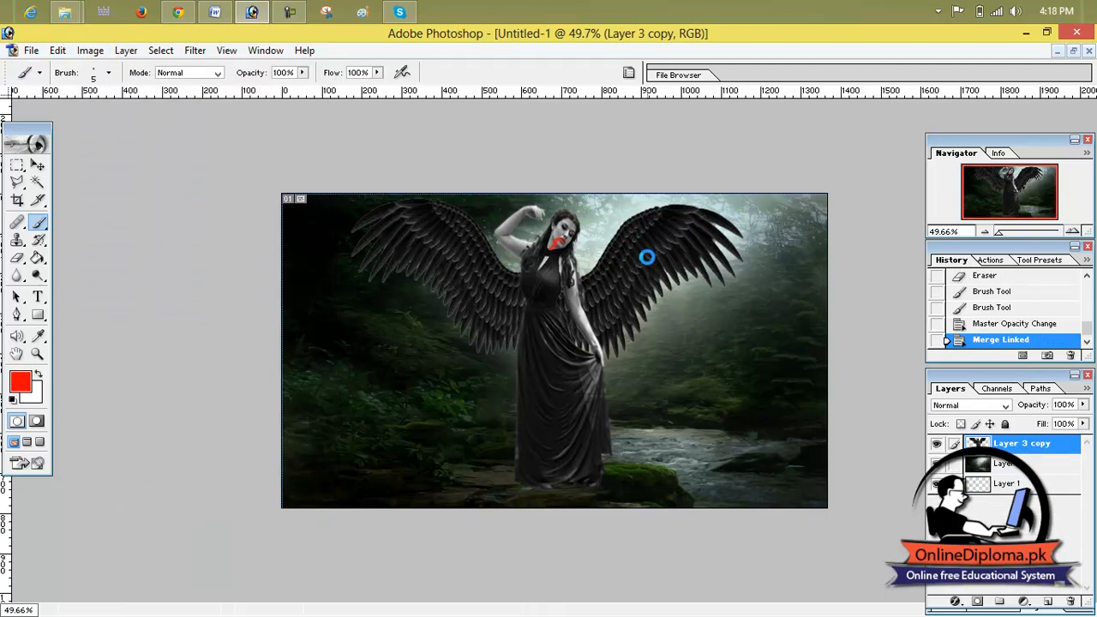
key(ctrl+shift+t)
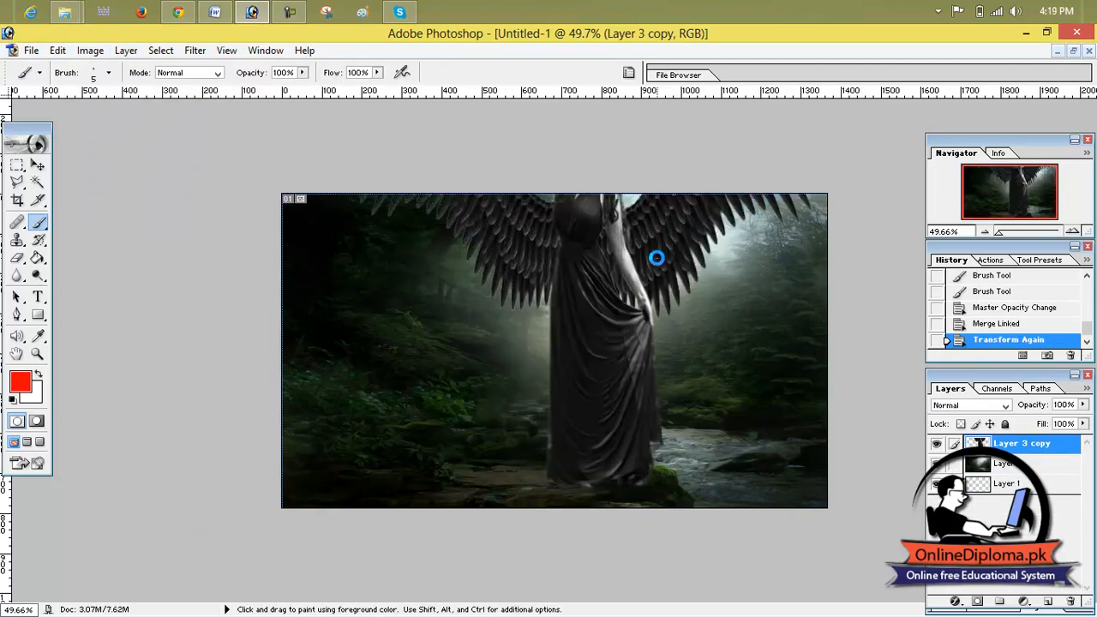
scroll(656, 258, up, 1)
scroll(657, 258, down, 3)
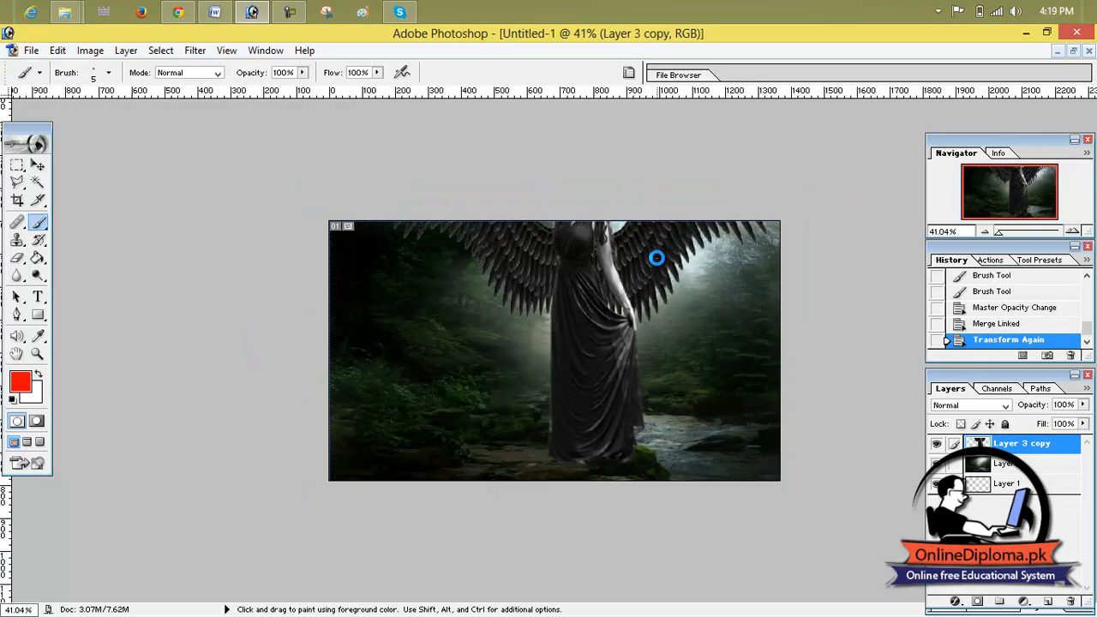
scroll(657, 258, down, 1)
key(ctrl+z)
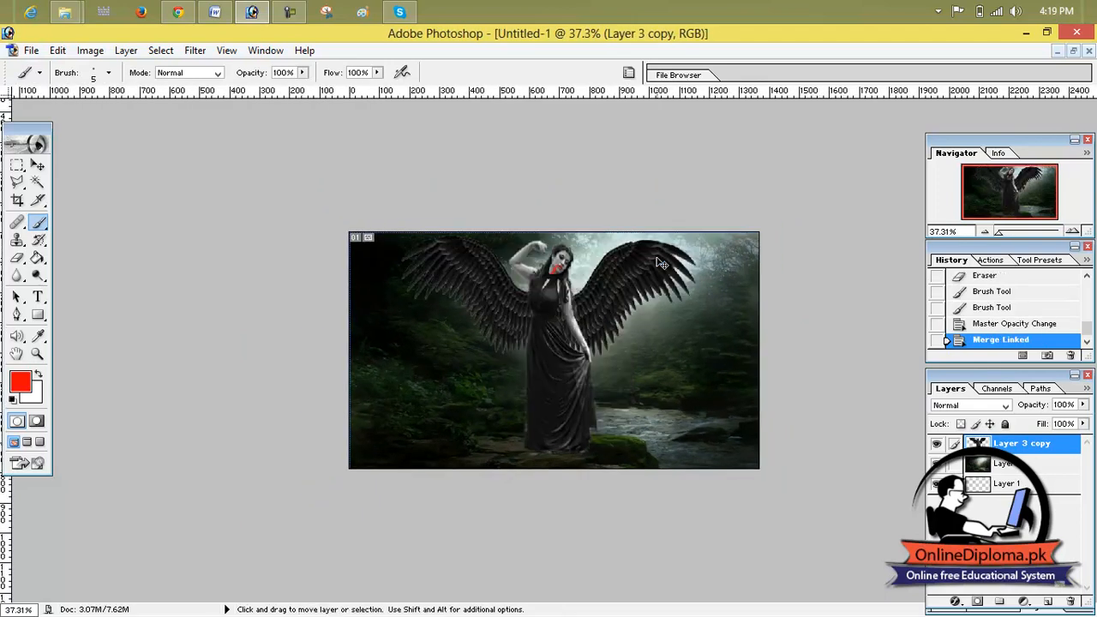
Free-transform the merged winged woman to about 55.4% width and 65.5% height, standing beside the stream's mossy rock.
key(ctrl+t)
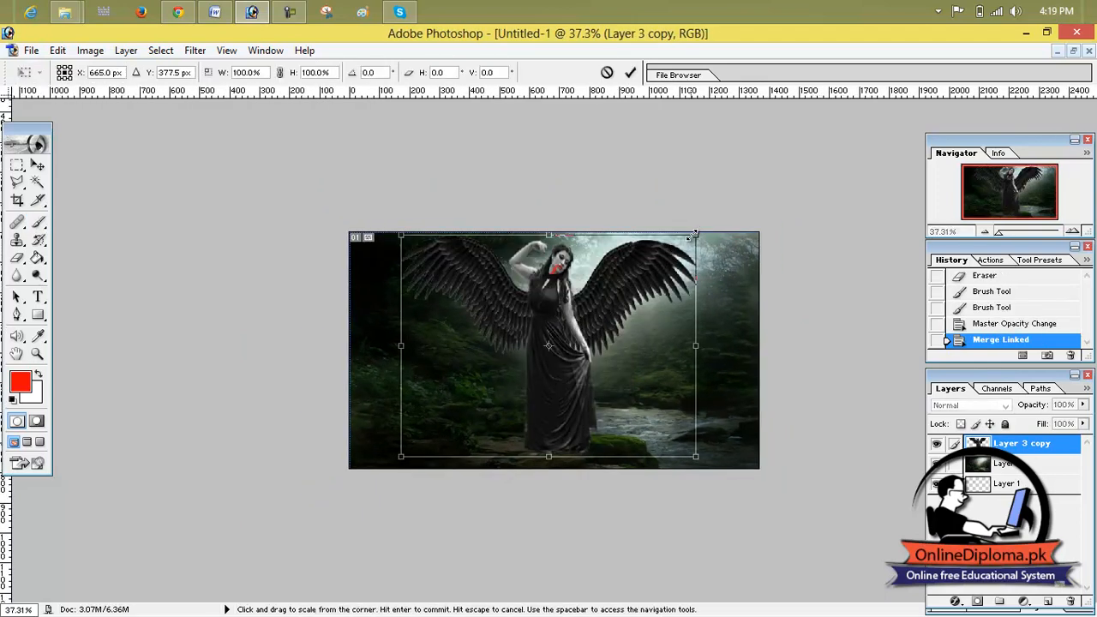
drag(681, 239, 577, 307)
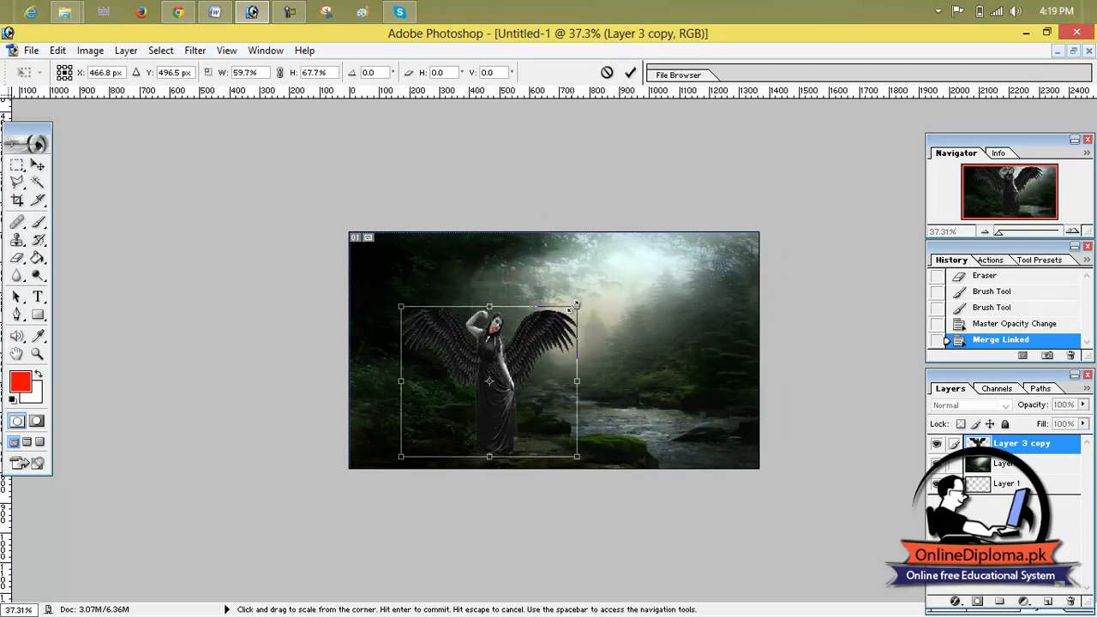
drag(532, 358, 567, 362)
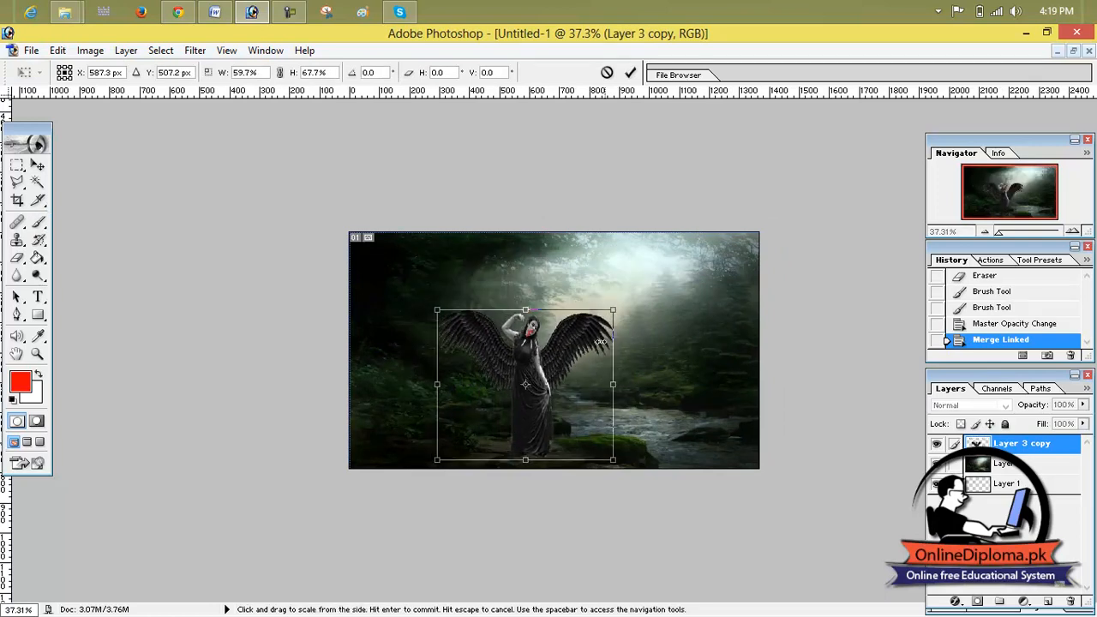
drag(611, 310, 601, 314)
drag(578, 350, 583, 345)
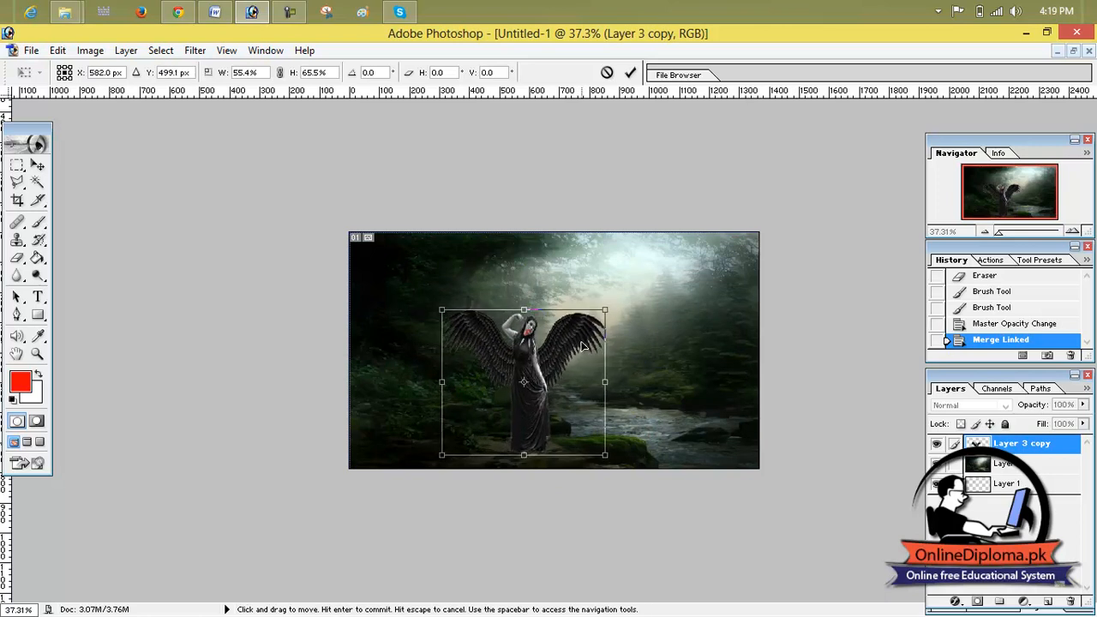
click(631, 72)
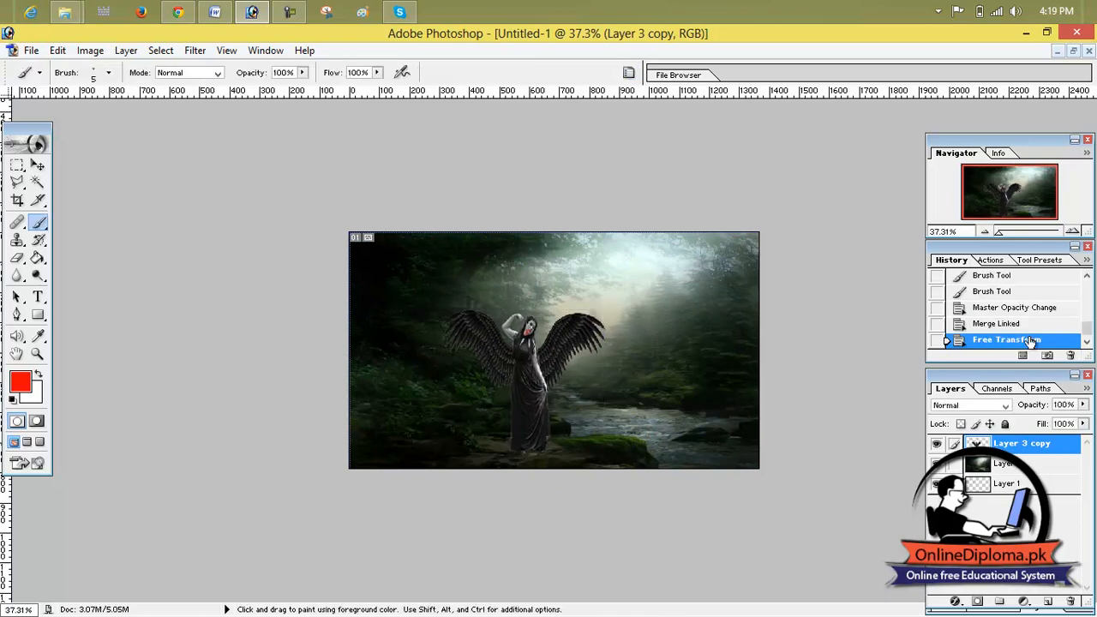
Move the scaled woman slightly right and down on the riverbank.
drag(999, 233, 1028, 233)
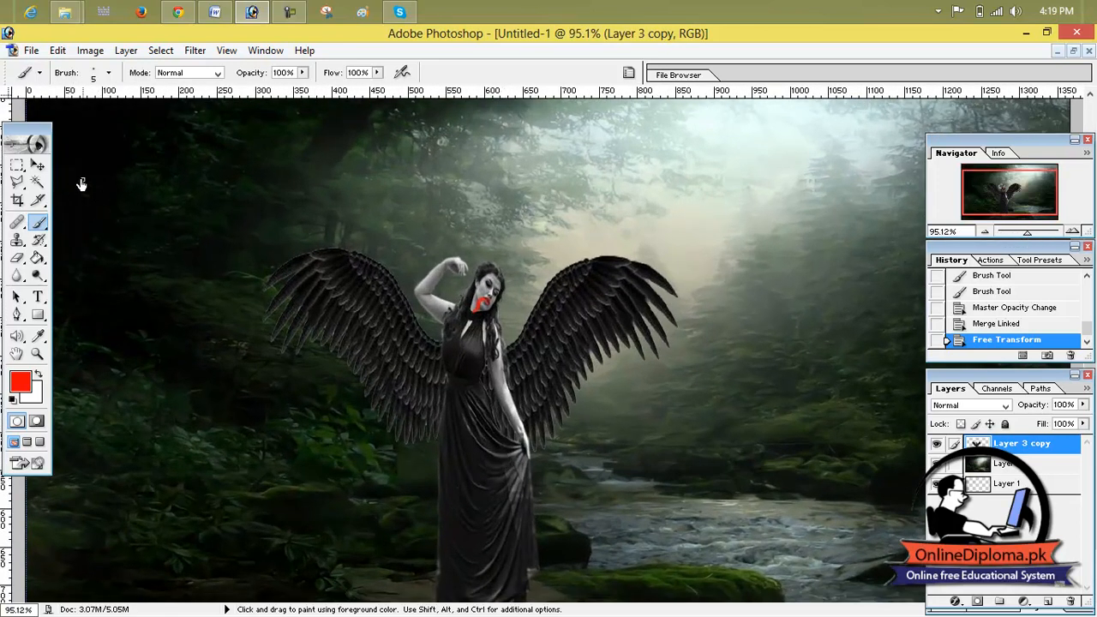
click(37, 165)
mouse_move(490, 428)
mouse_down()
mouse_move(528, 434)
mouse_move(495, 444)
mouse_up()
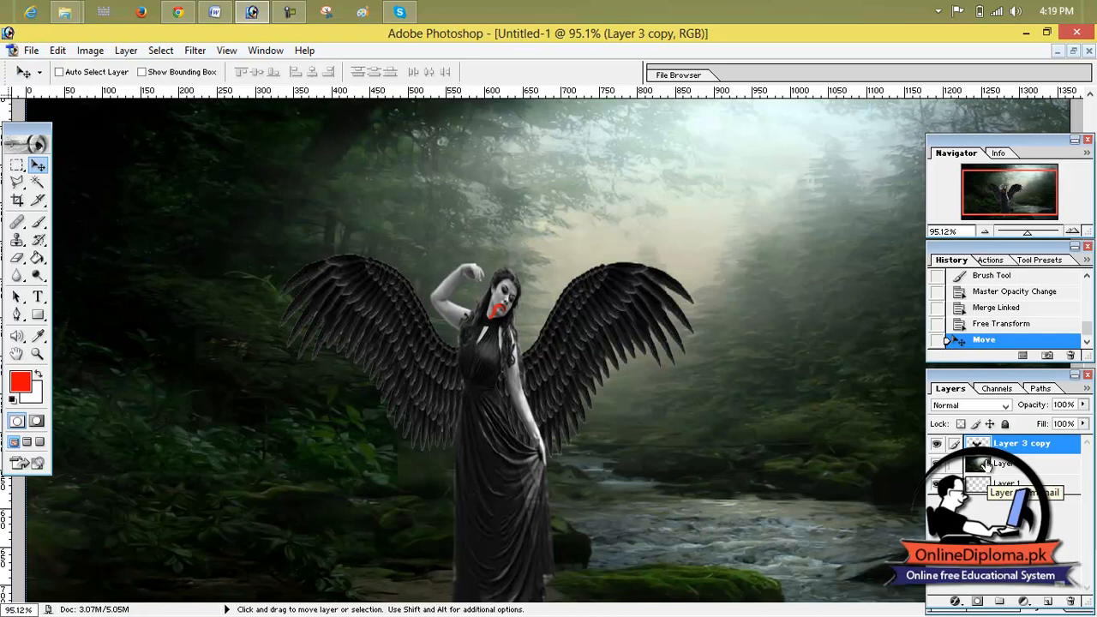
click(1000, 408)
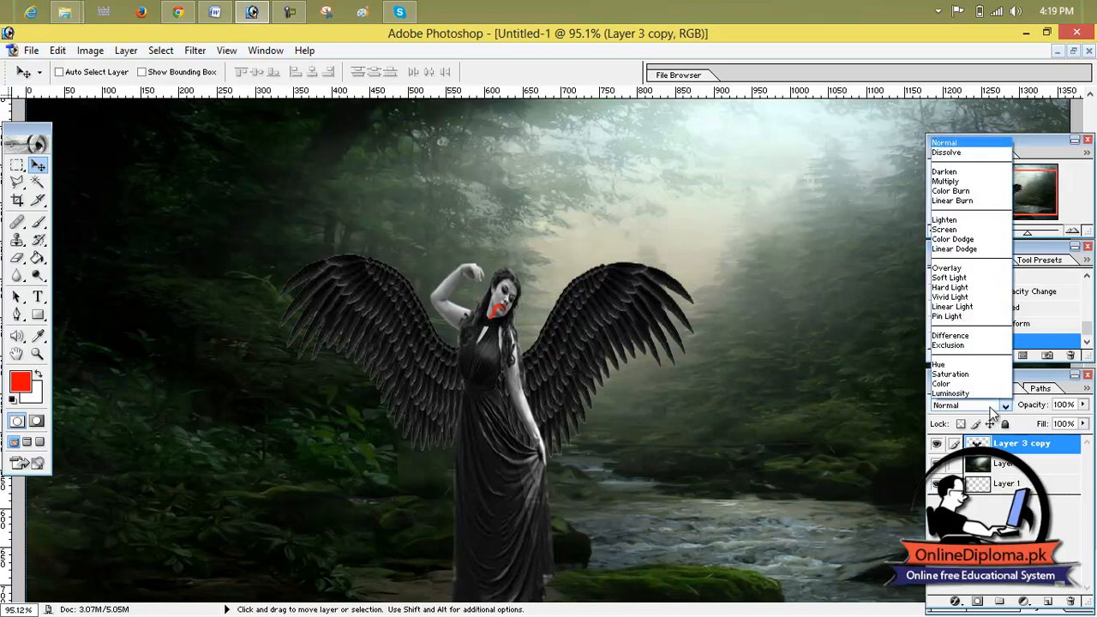
click(992, 230)
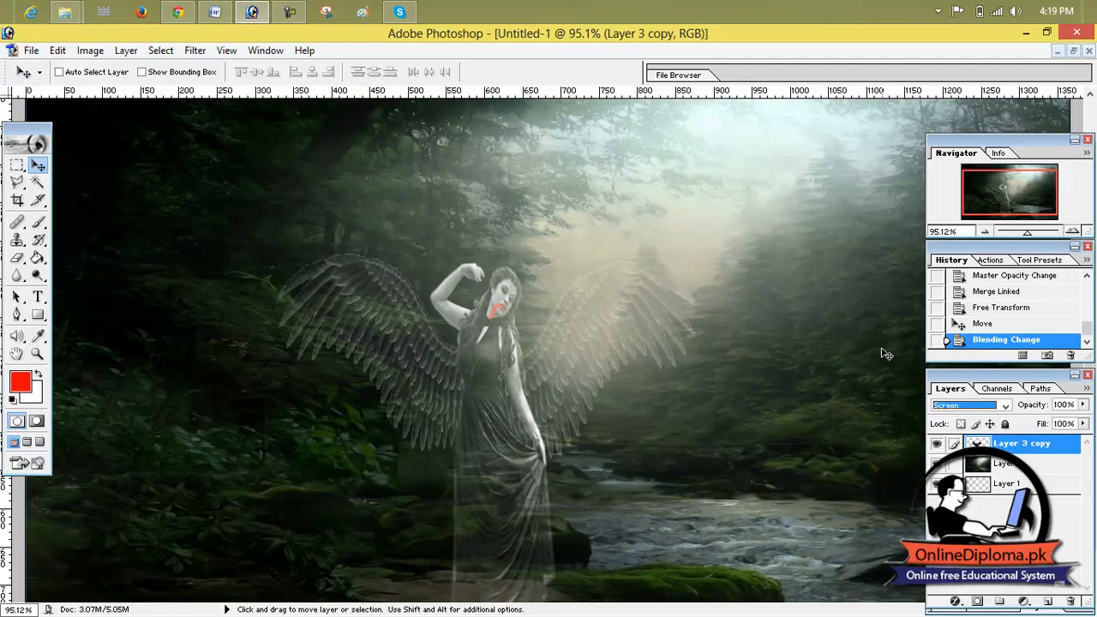
click(959, 324)
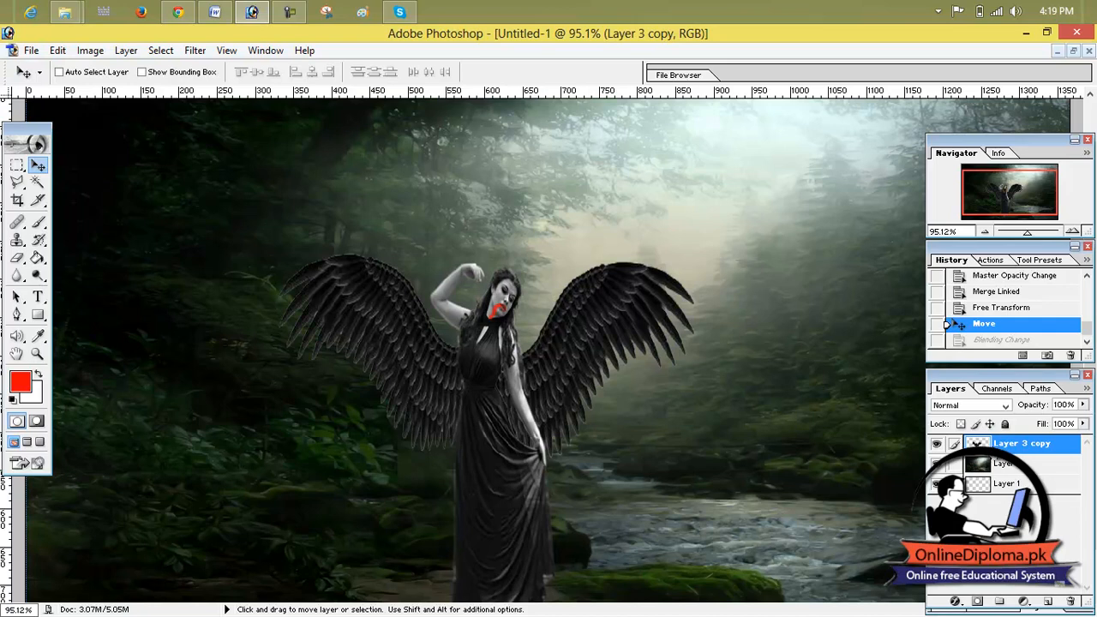
Add a new layer between the forest background and the woman and fill it with black (000000).
click(993, 468)
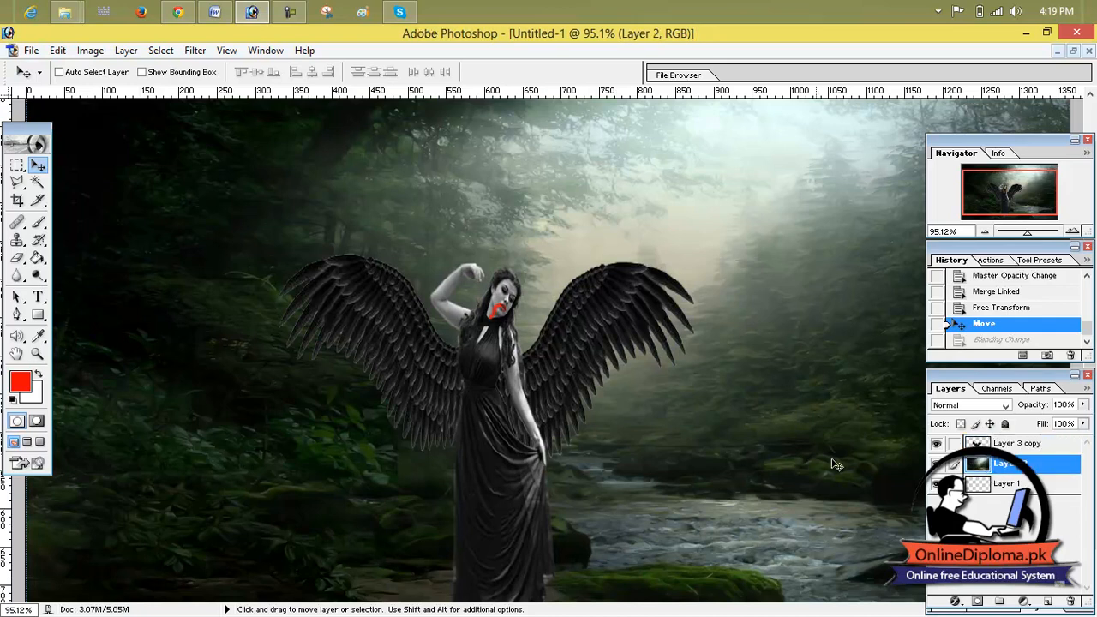
click(1047, 601)
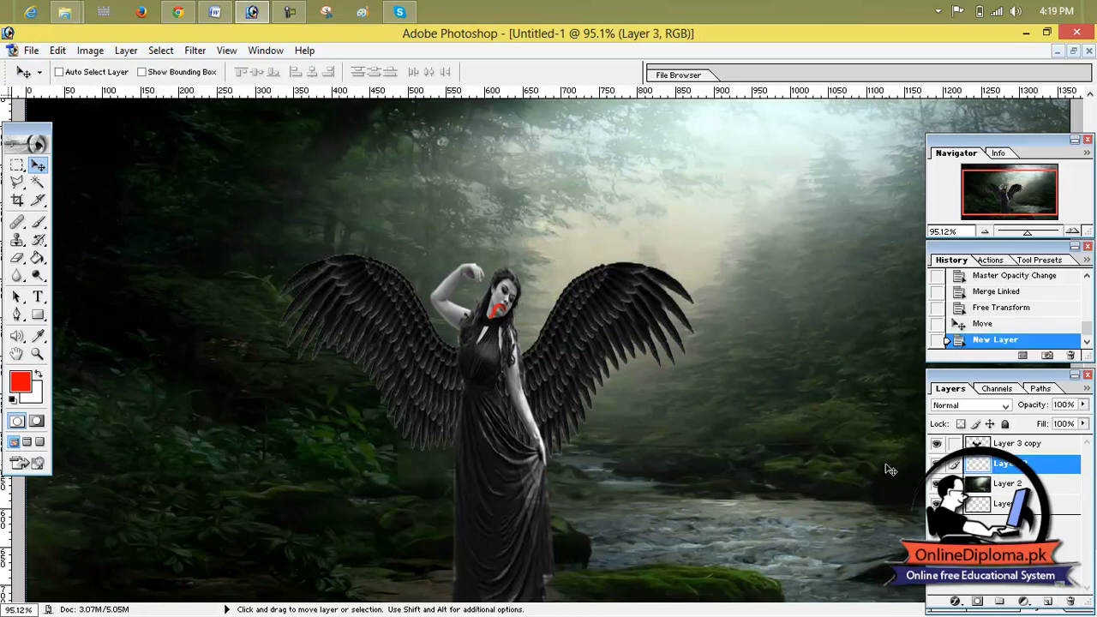
click(20, 381)
drag(662, 358, 567, 430)
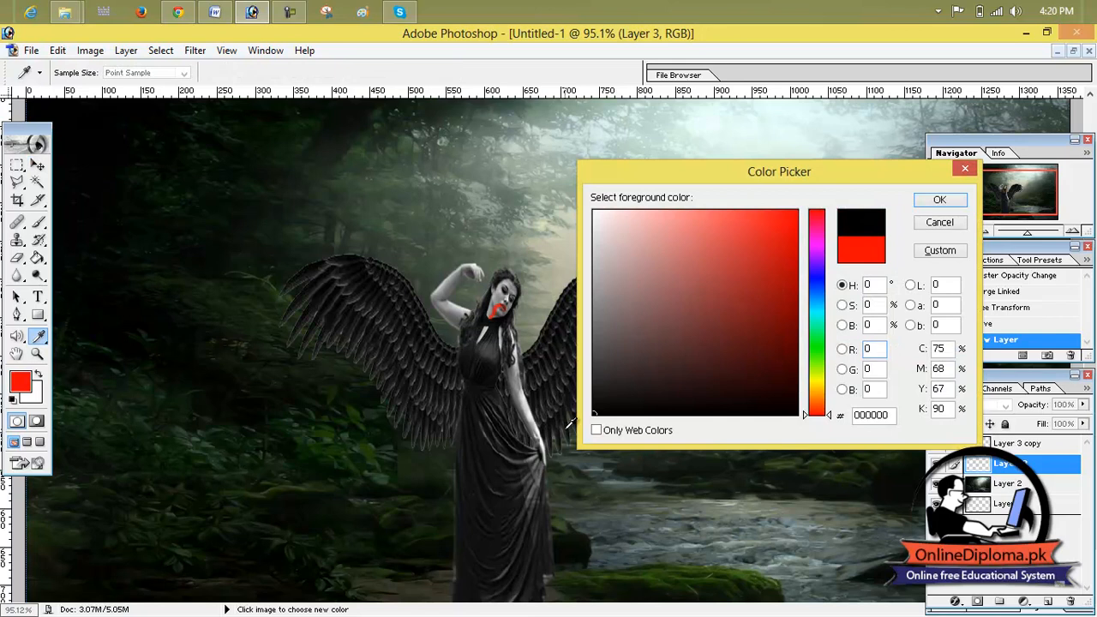
click(940, 200)
key(v)
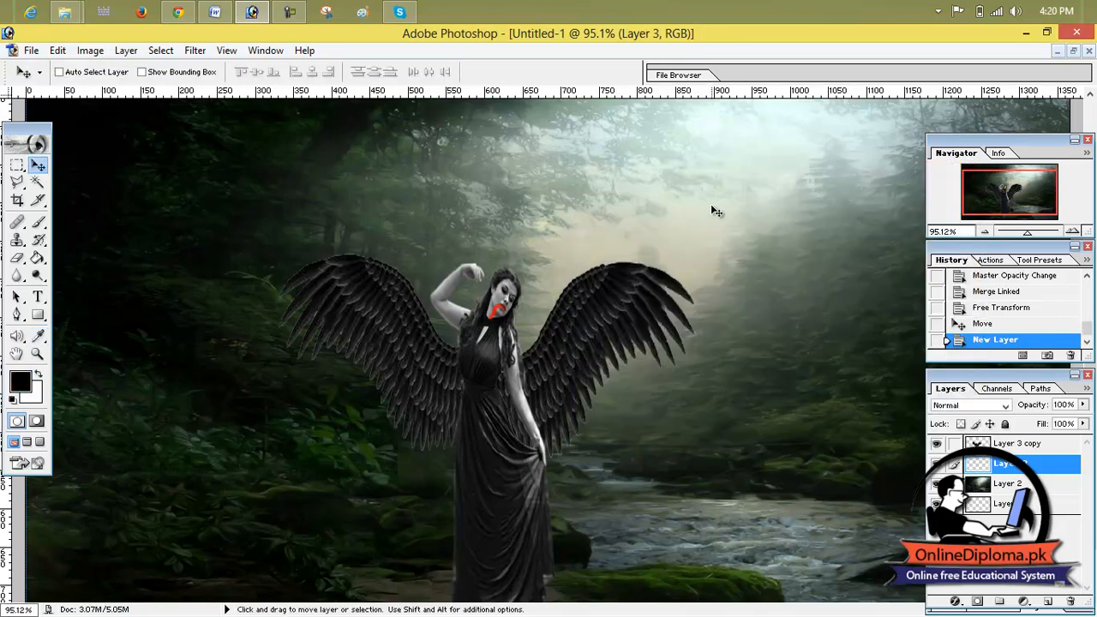
key(alt+BackSpace)
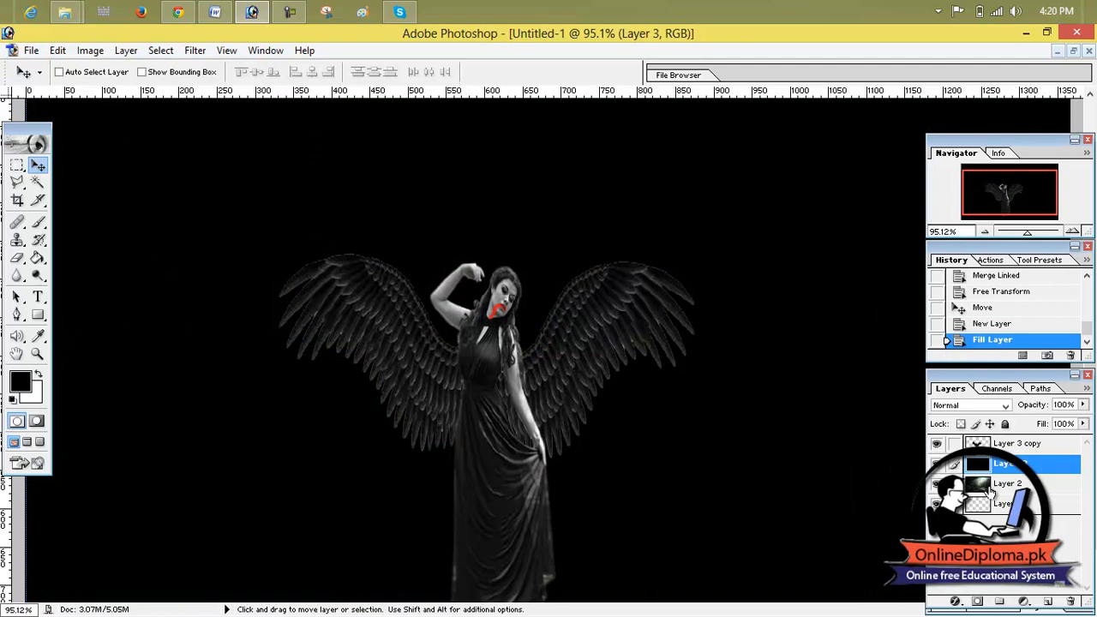
click(986, 406)
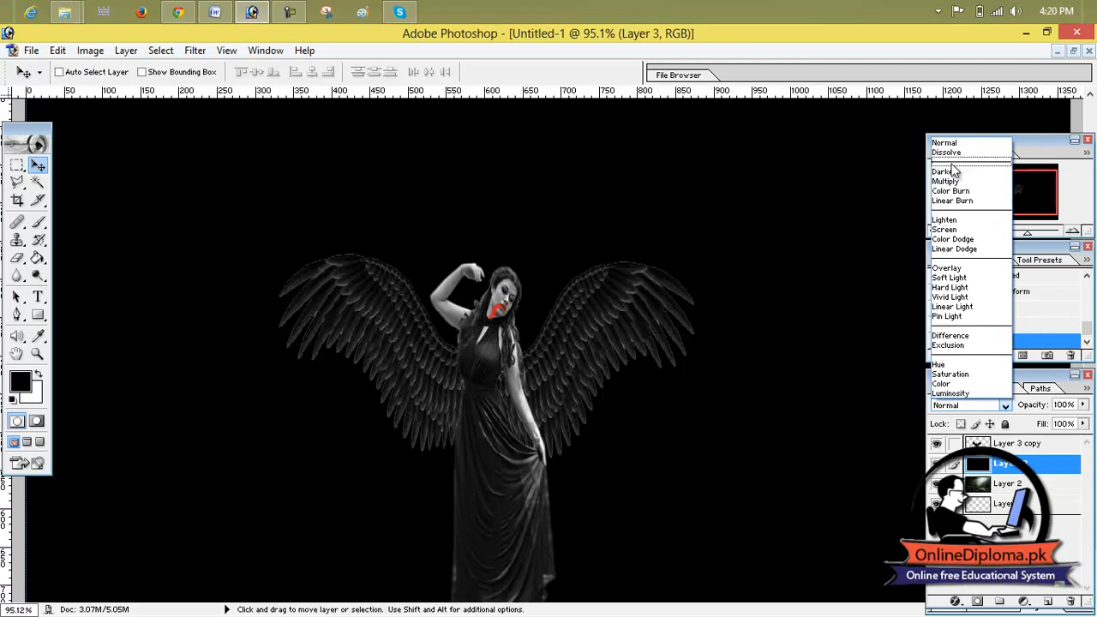
click(959, 269)
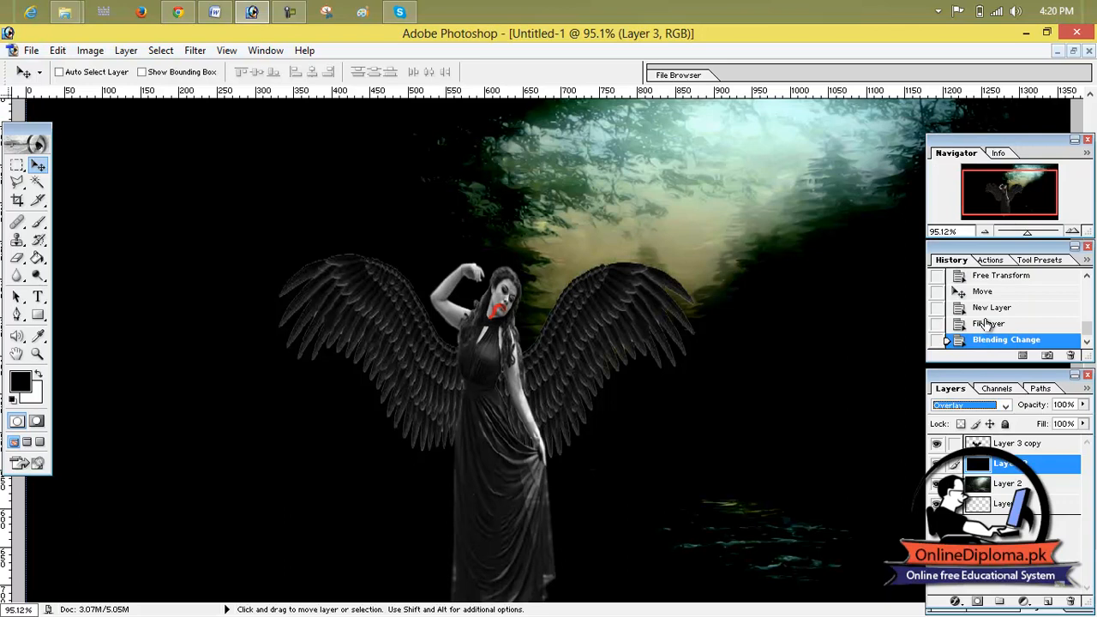
key(ctrl+z)
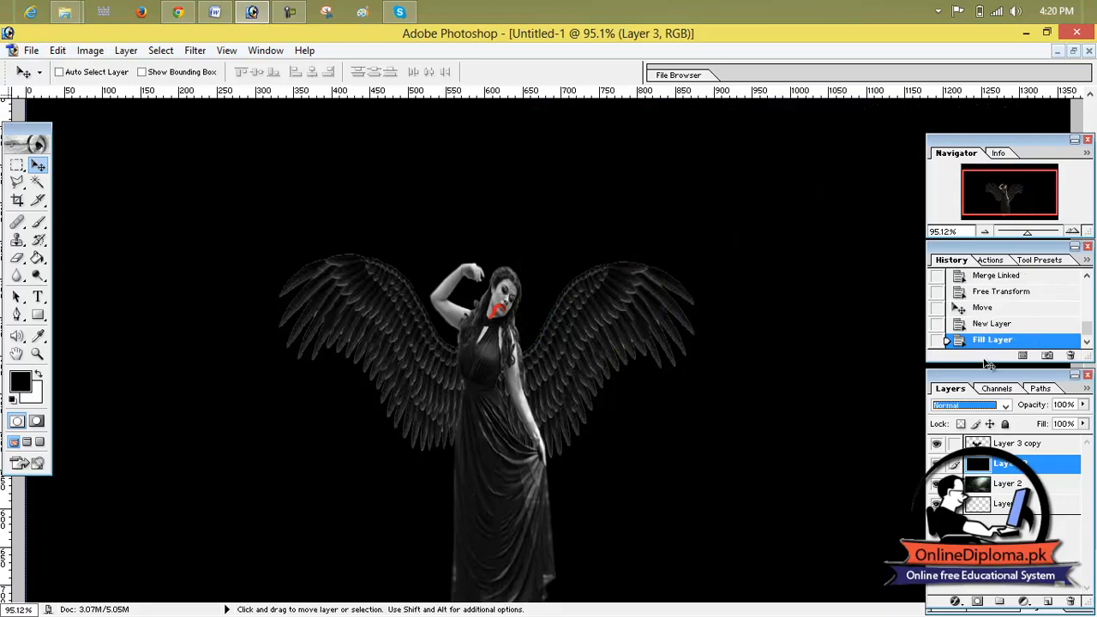
Set the black-filled layer's blend mode to Screen.
click(992, 410)
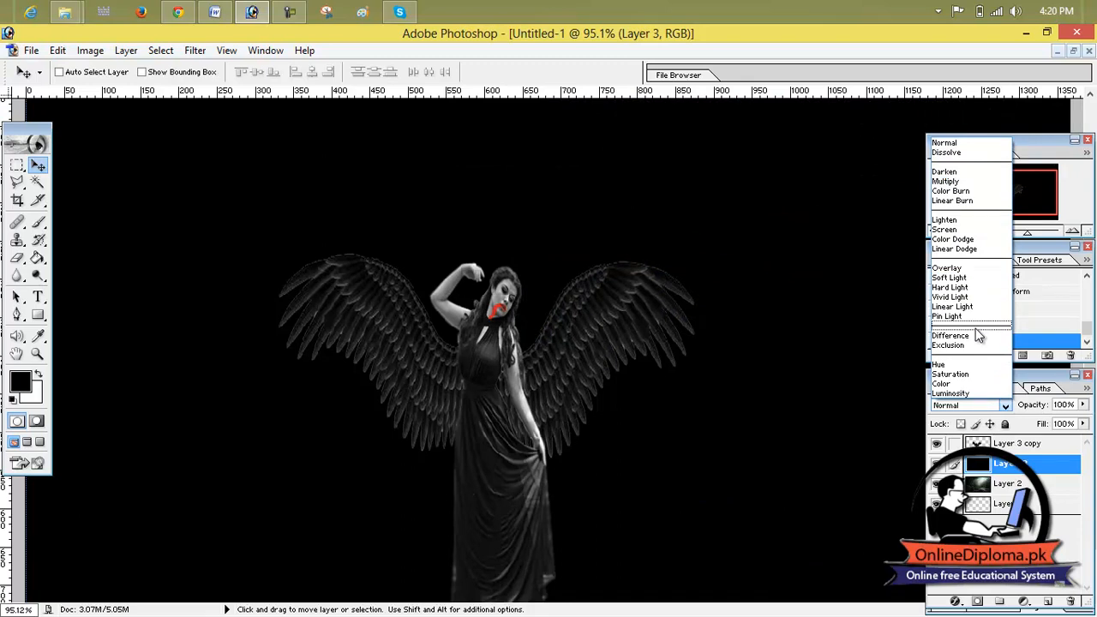
click(969, 230)
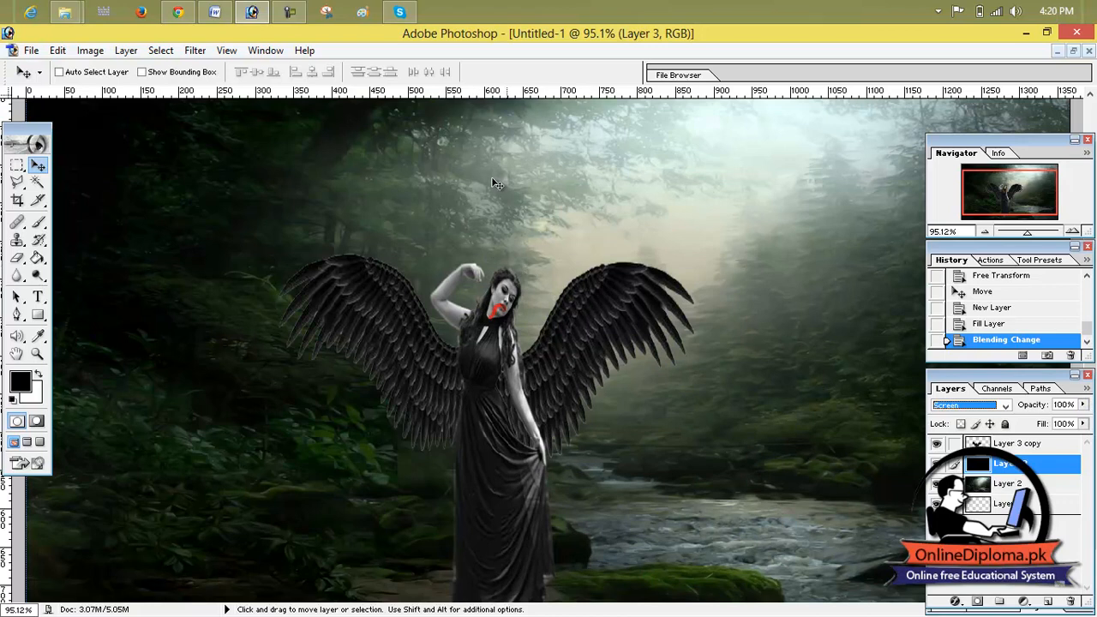
Activate the Brush tool and choose the textured 464 px brush tip from the end of the brush presets.
click(38, 74)
click(40, 75)
key(b)
click(42, 75)
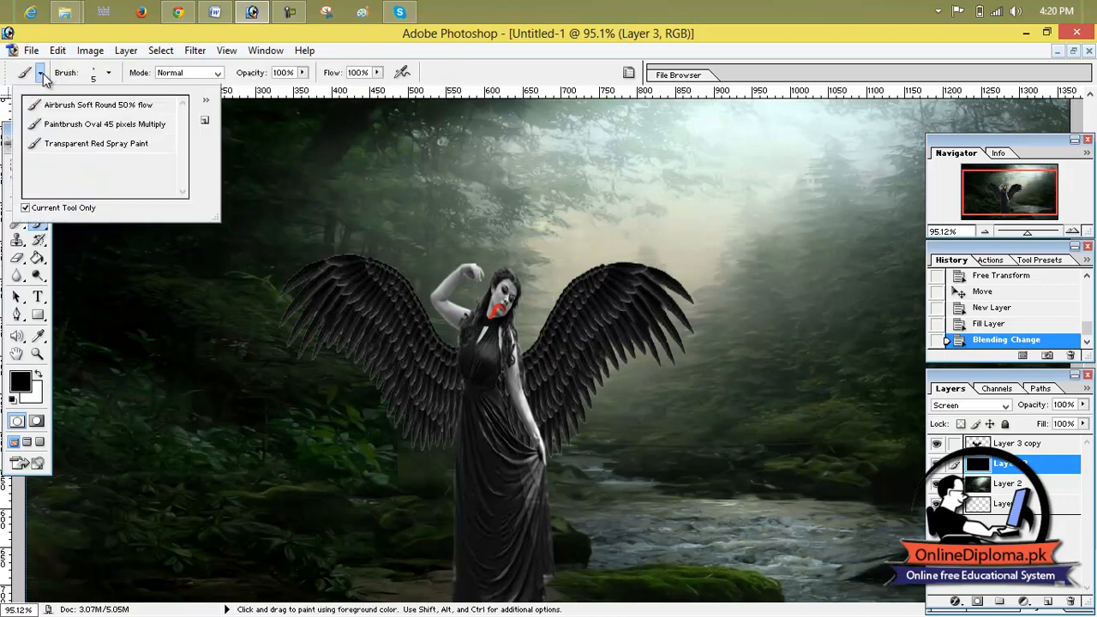
click(41, 76)
click(109, 73)
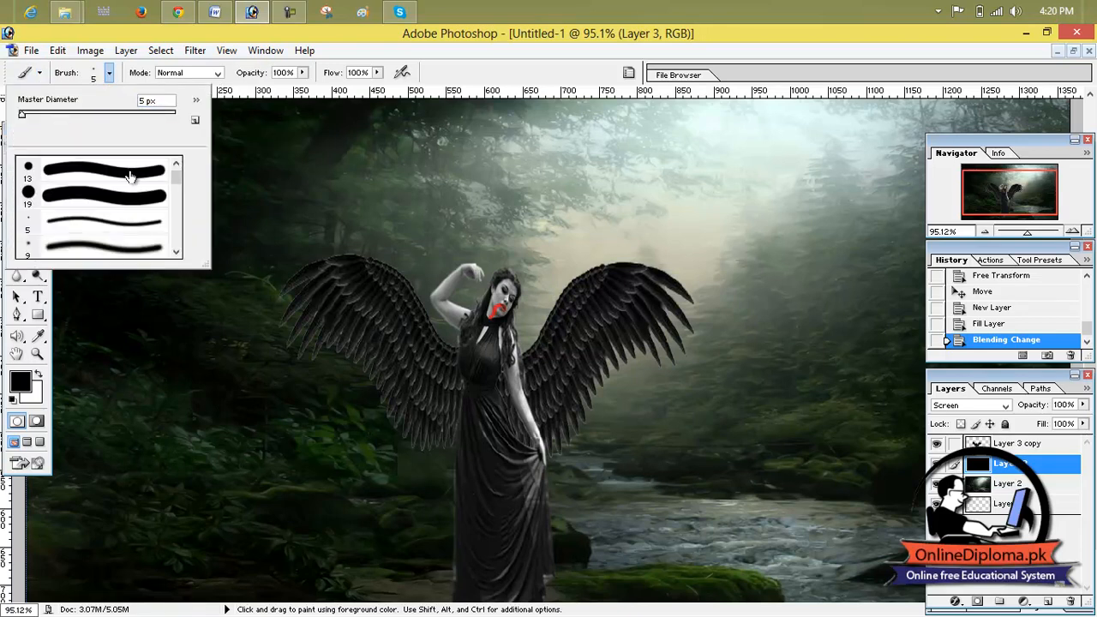
drag(176, 181, 186, 254)
click(47, 204)
click(151, 171)
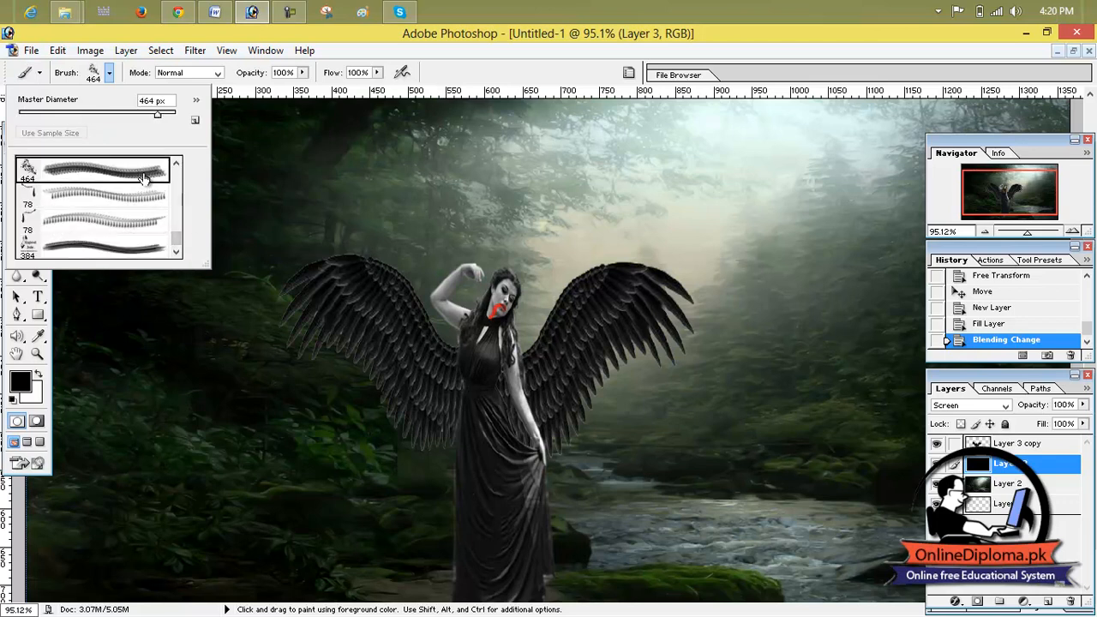
Choose the solid 266 px bat brush tip from the brush presets.
click(176, 164)
click(176, 163)
click(176, 163)
click(177, 163)
click(177, 164)
click(176, 164)
click(177, 163)
click(90, 222)
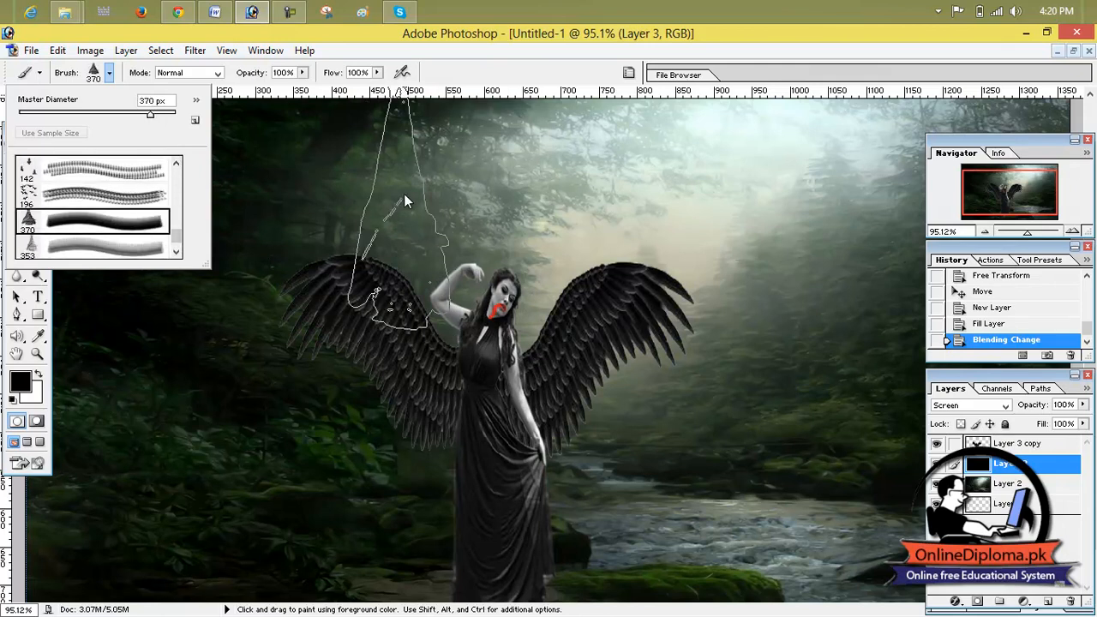
click(127, 172)
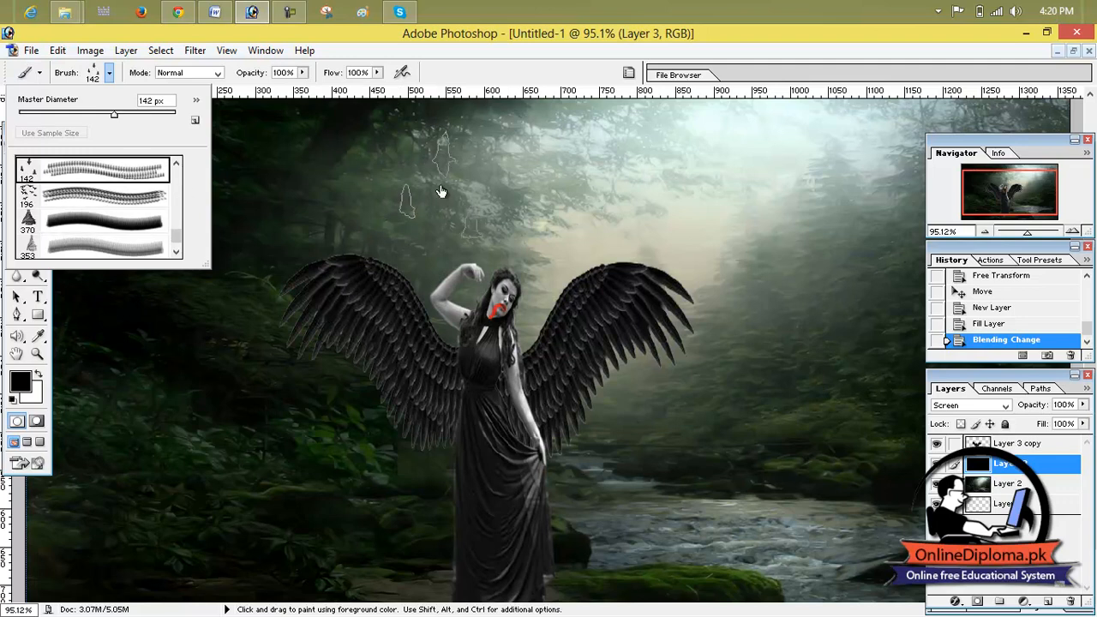
click(177, 165)
click(178, 165)
click(177, 165)
click(177, 165)
click(100, 221)
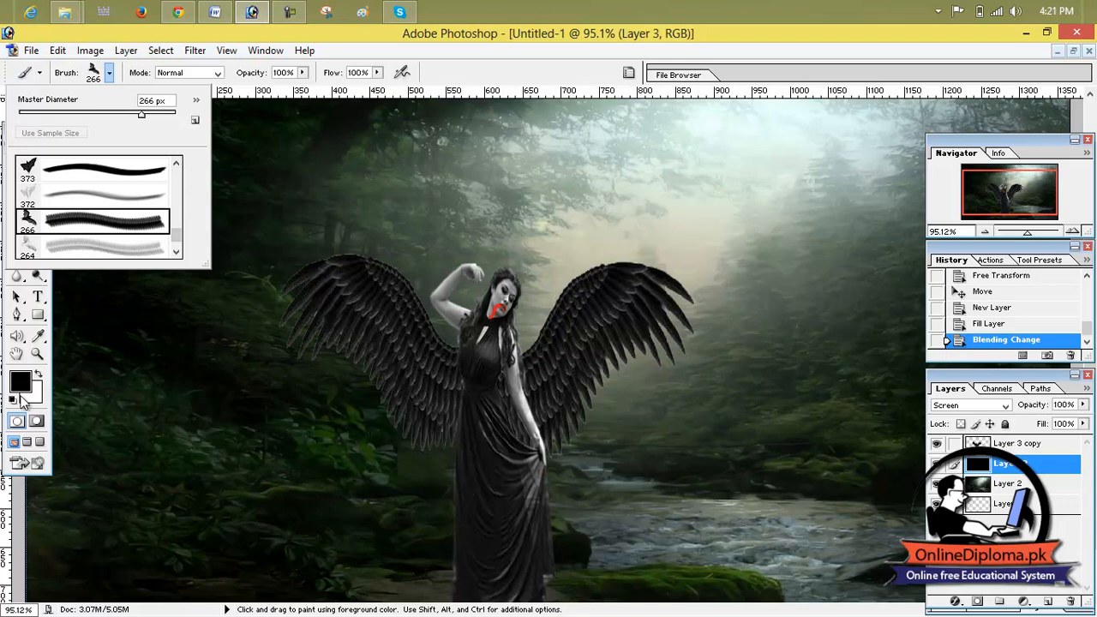
Add a new layer above the woman and stamp one black bat in the bright sky to her right.
click(1014, 445)
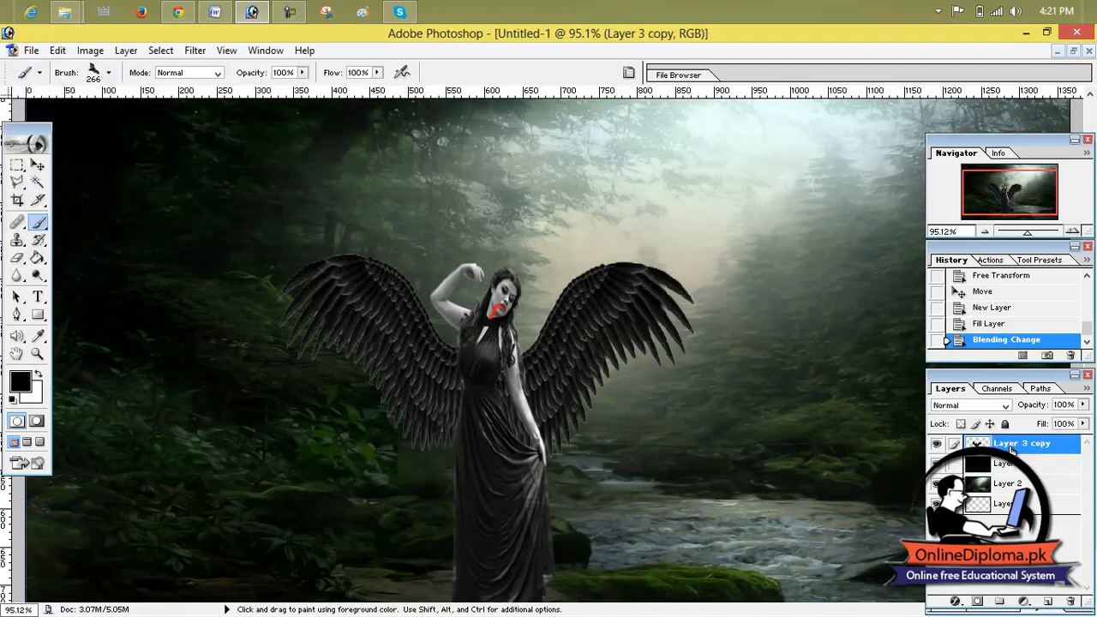
mouse_move(1085, 592)
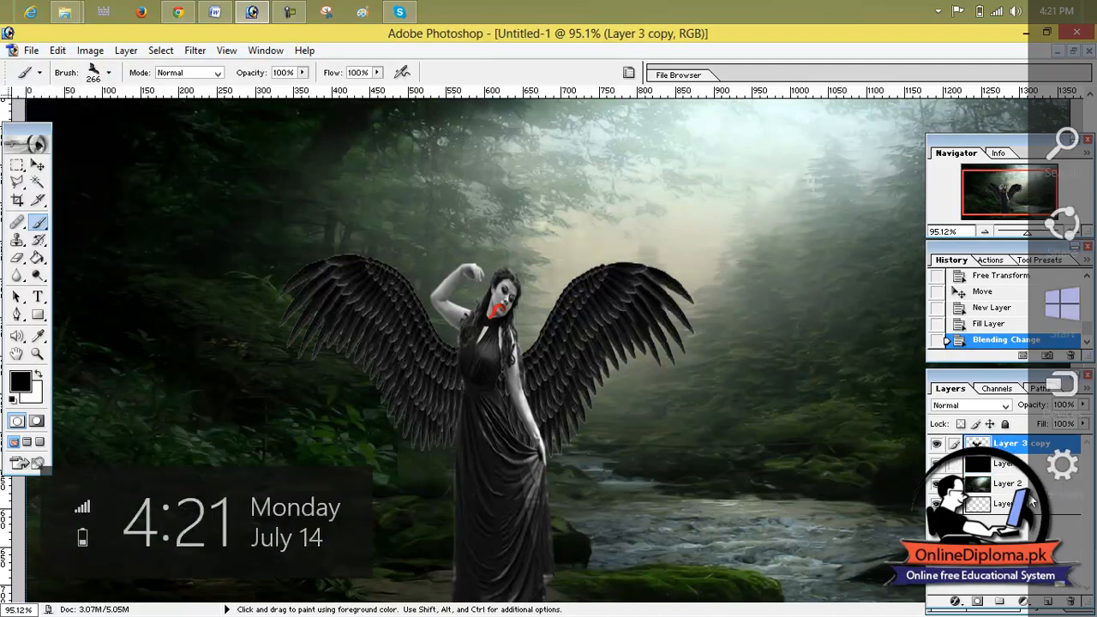
click(1048, 601)
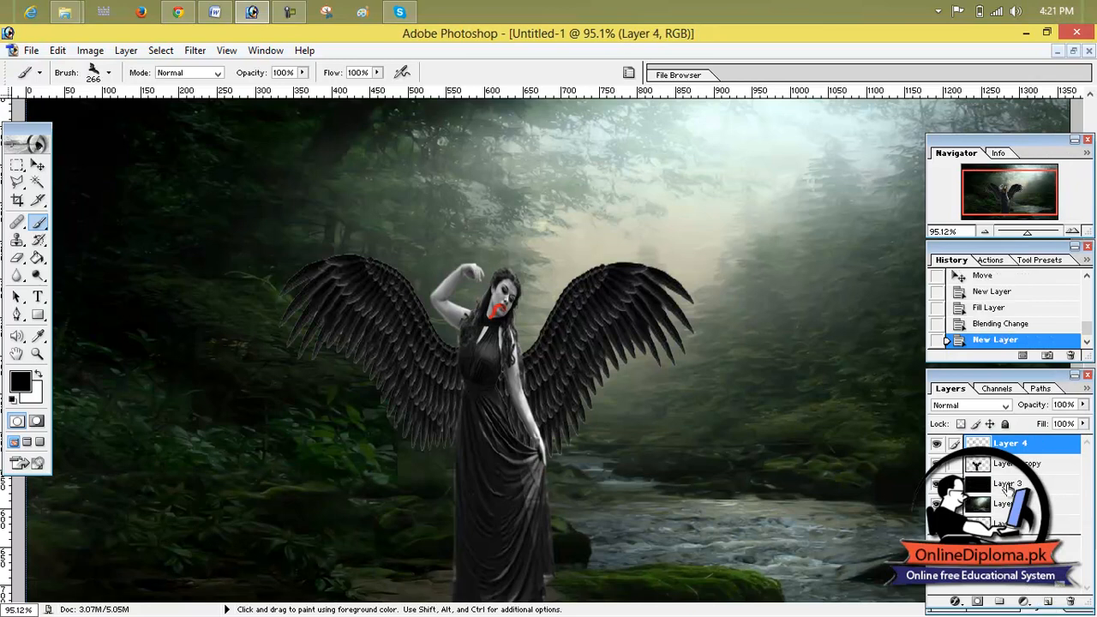
click(769, 202)
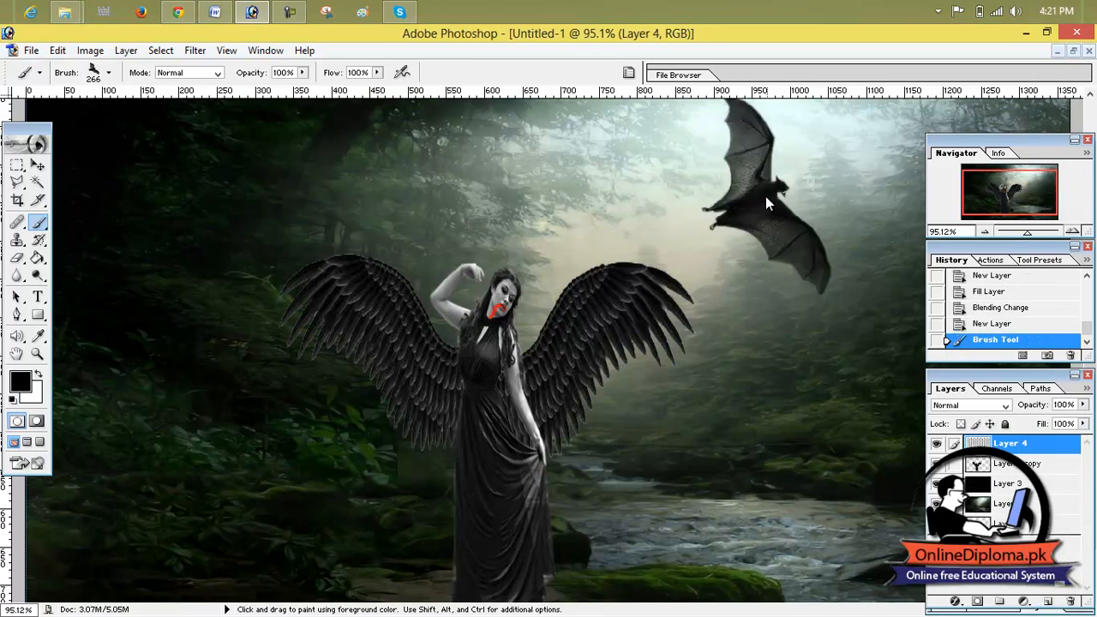
Scale the stamped bat down to 35.2% width and 24.5% height with Free Transform.
key(v)
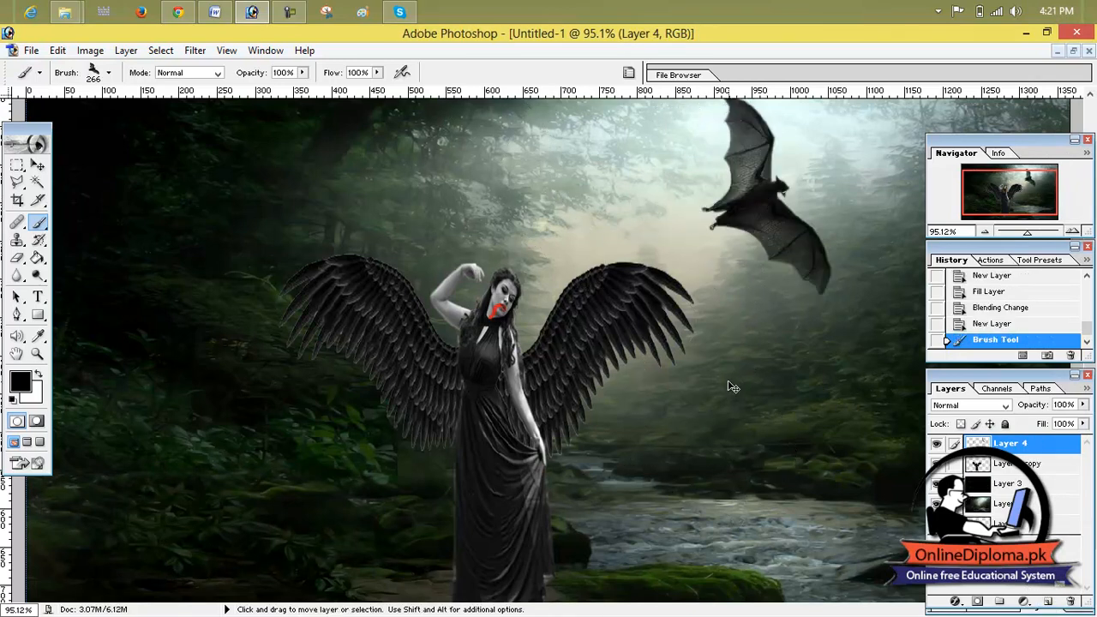
key(ctrl+t)
drag(833, 297, 729, 175)
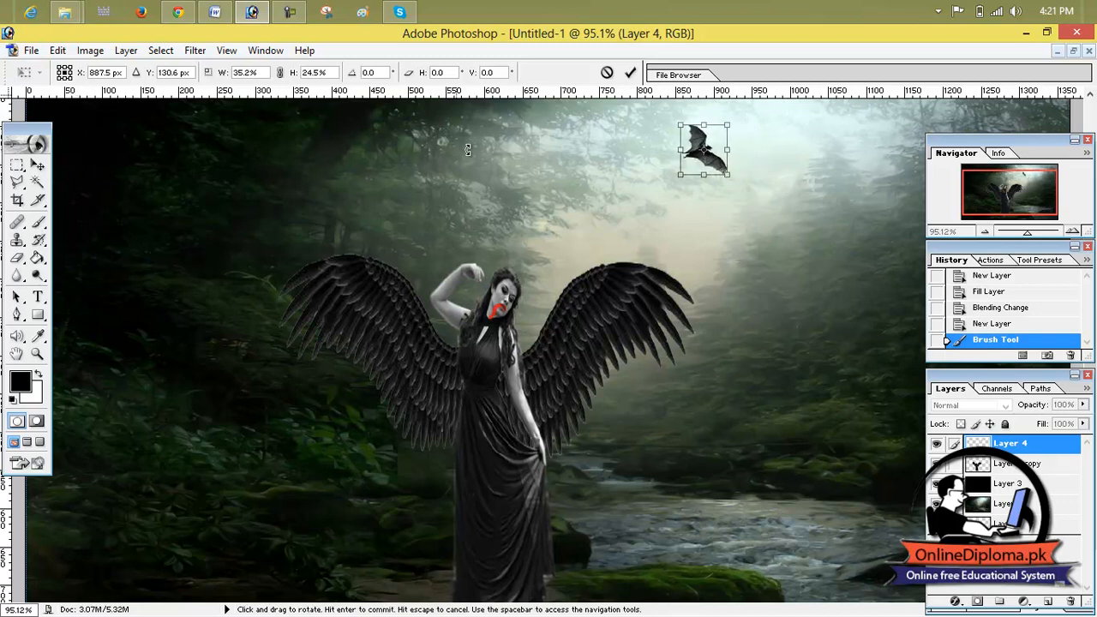
click(630, 72)
Return to the Brush tool and choose the dark 209 px bat brush tip from the presets.
key(b)
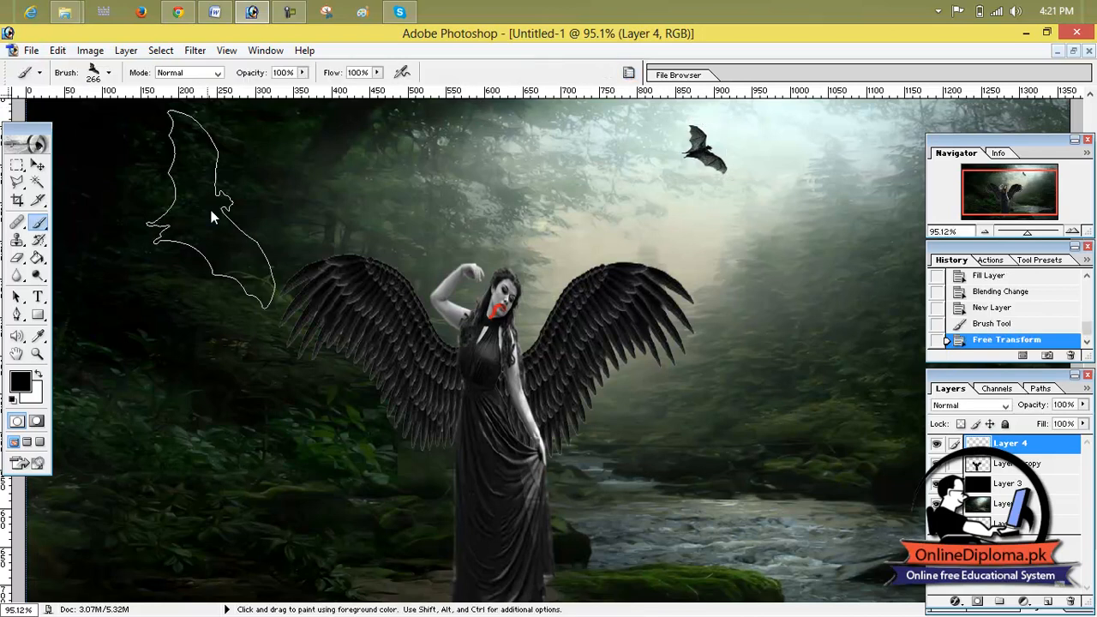
click(108, 72)
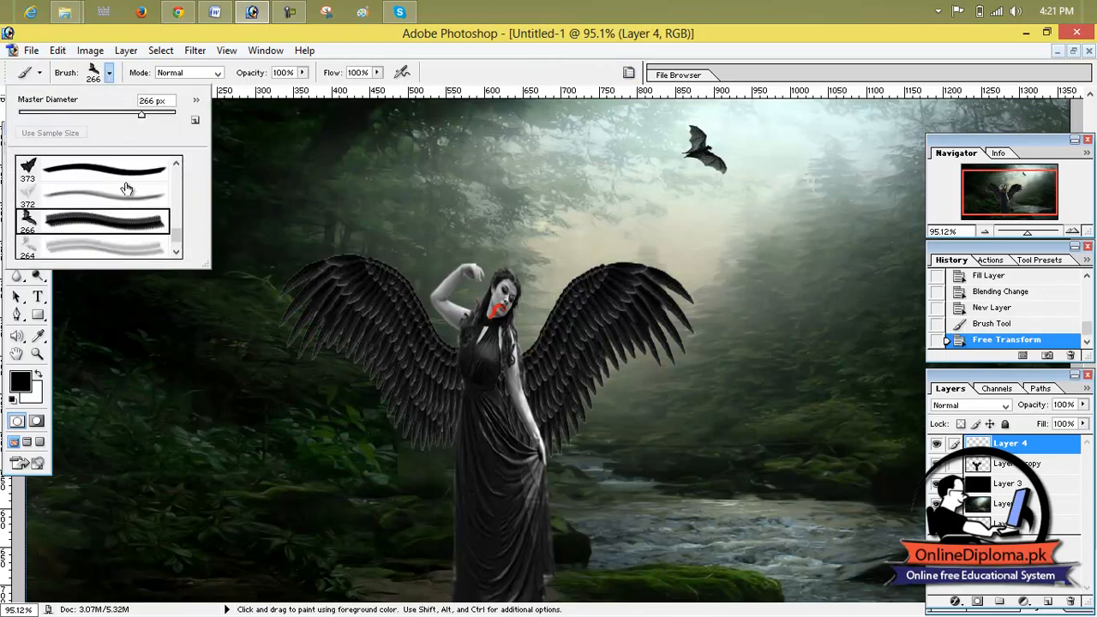
click(176, 163)
click(176, 163)
click(176, 163)
click(86, 210)
click(94, 184)
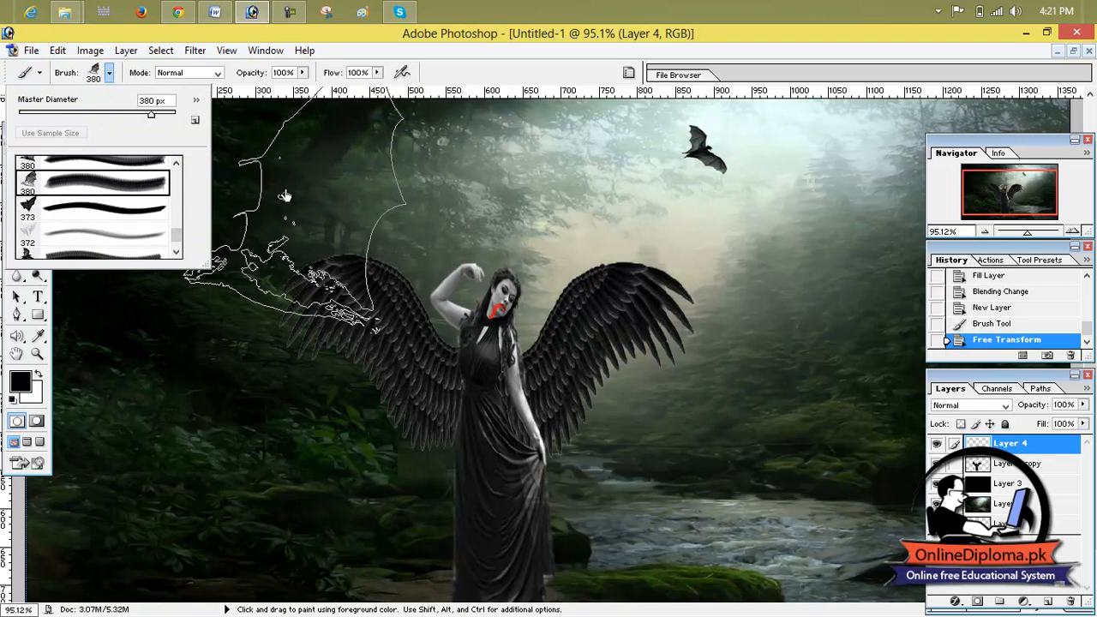
click(129, 165)
click(175, 164)
click(176, 165)
click(176, 165)
click(175, 164)
click(175, 164)
click(176, 163)
click(176, 164)
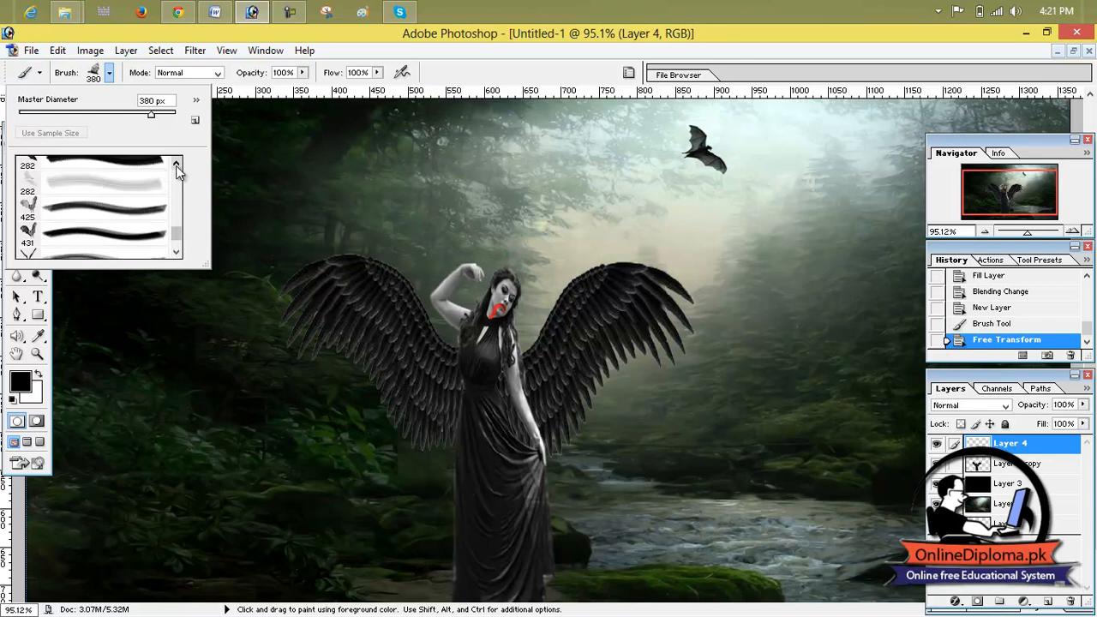
click(110, 204)
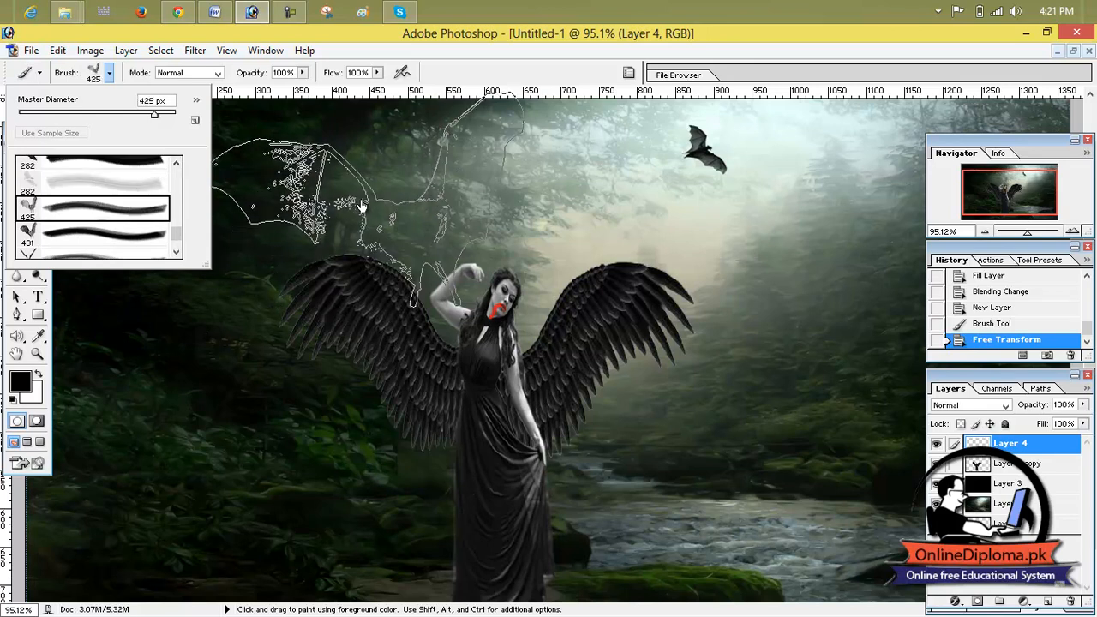
click(176, 163)
click(176, 164)
click(176, 163)
click(176, 163)
click(176, 163)
click(176, 164)
click(175, 163)
click(75, 214)
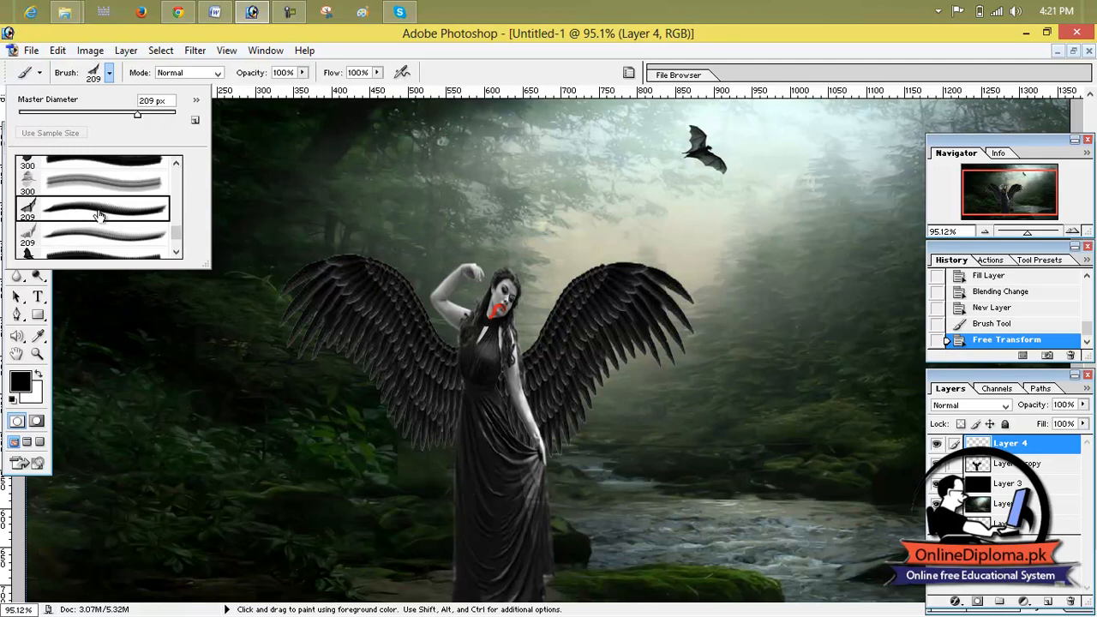
Stamp a large bat above the woman and scale both bats together to 72.3% width and 77.8% height.
click(574, 172)
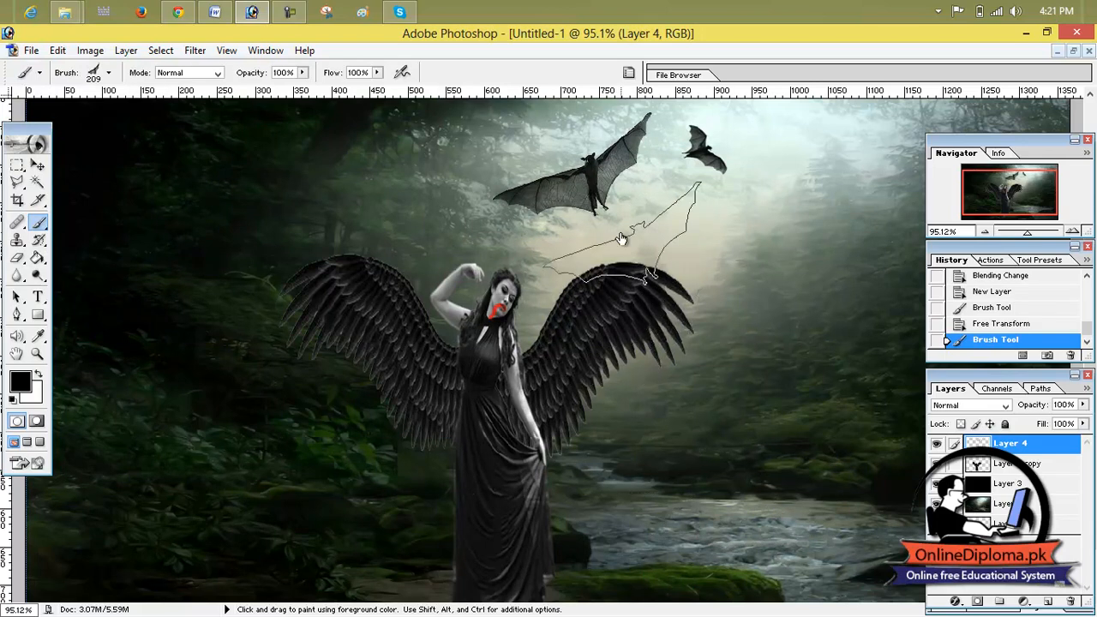
key(ctrl+t)
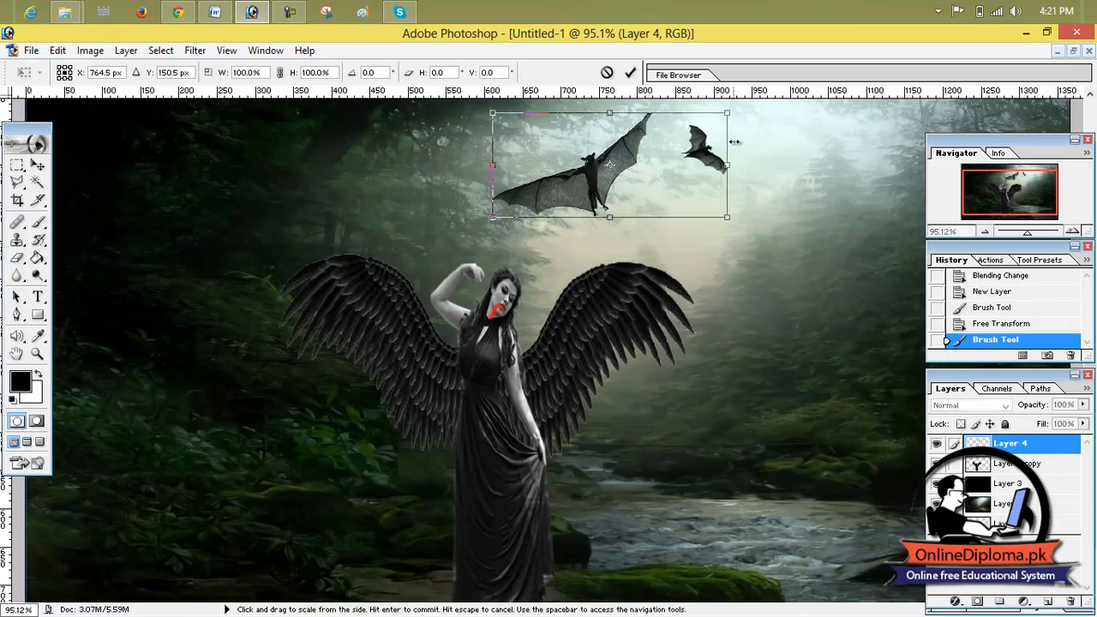
drag(727, 110, 662, 136)
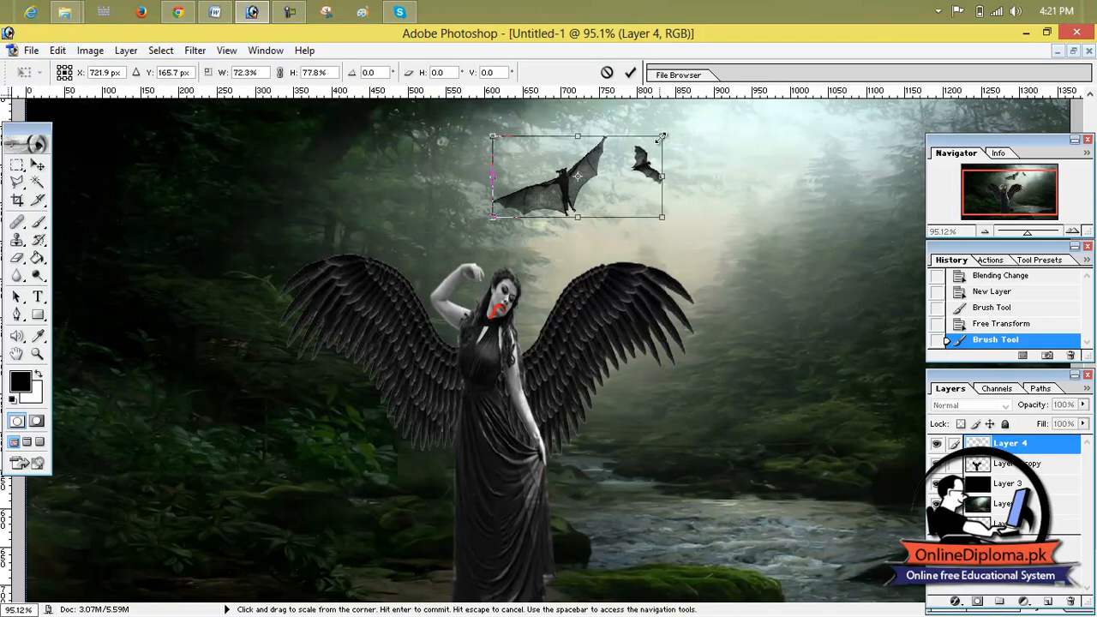
click(630, 72)
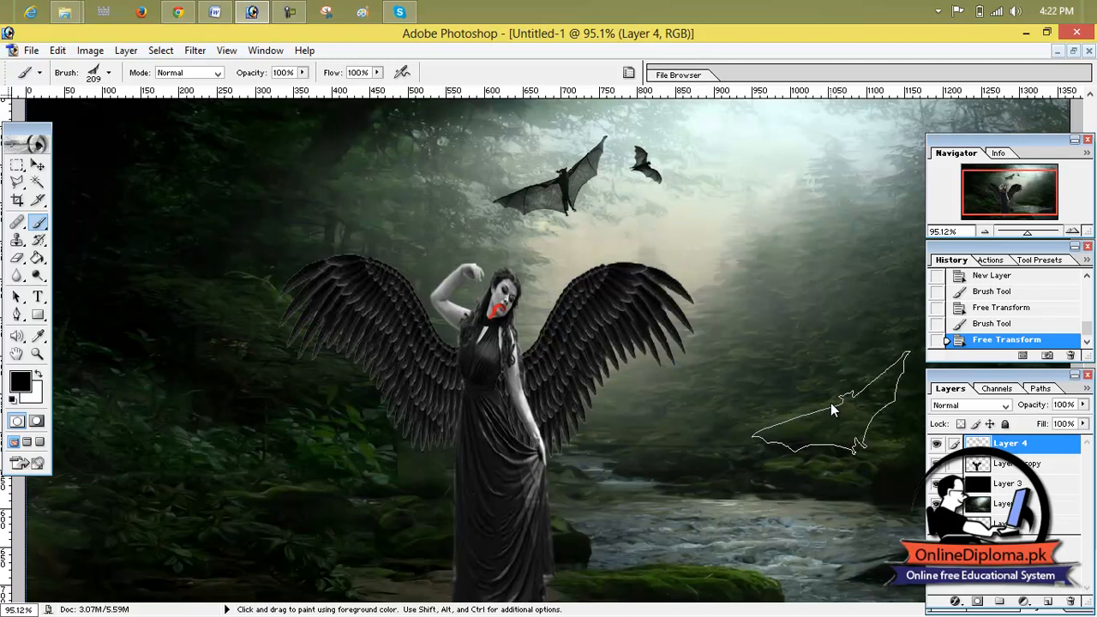
Add a new layer, reduce the bat brush to 34 px and stamp three small bats right of the existing pair.
click(1046, 599)
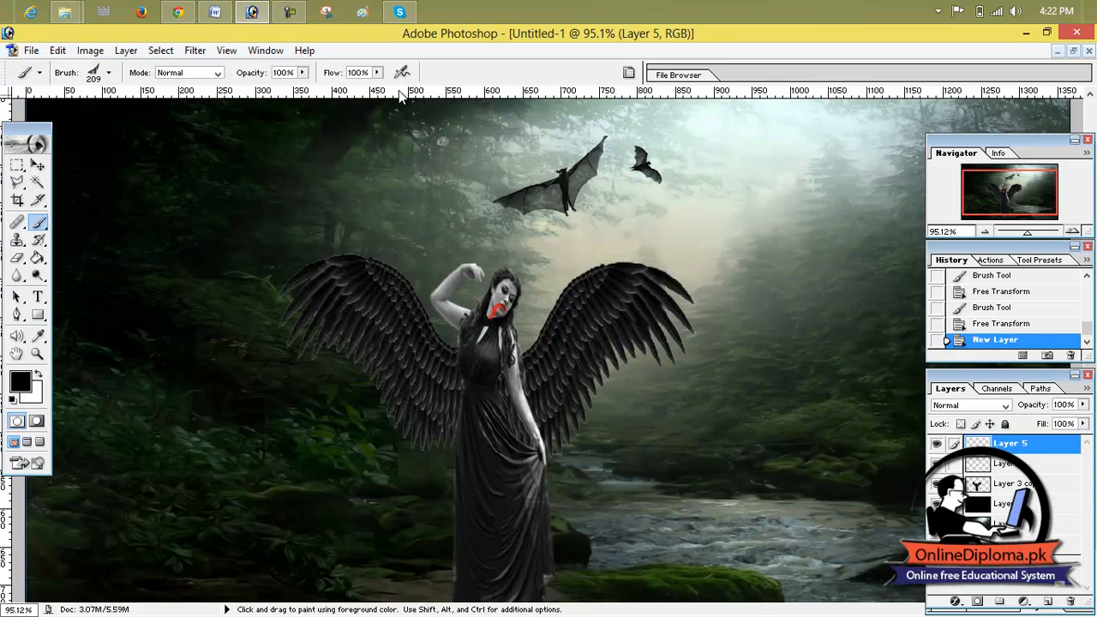
click(109, 73)
drag(135, 123, 44, 121)
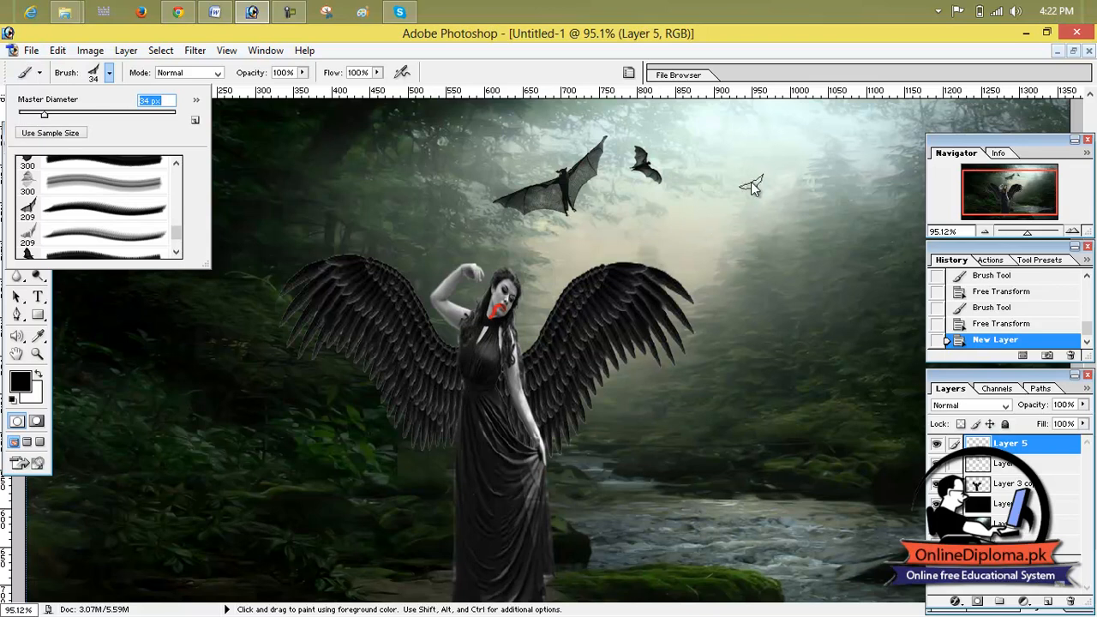
key(Return)
click(719, 142)
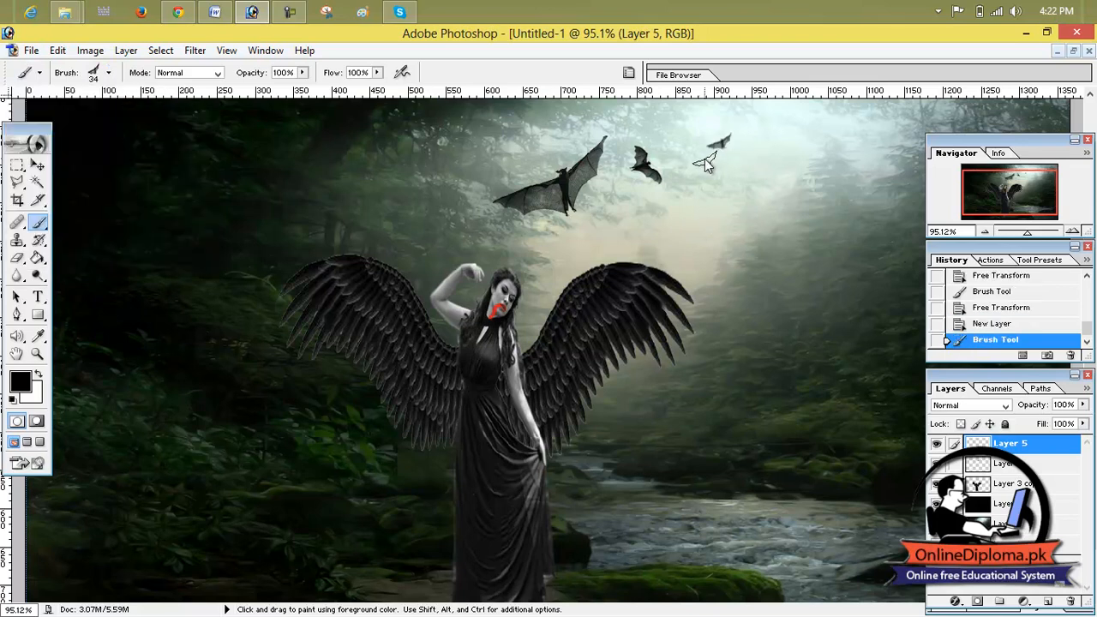
click(704, 155)
click(686, 149)
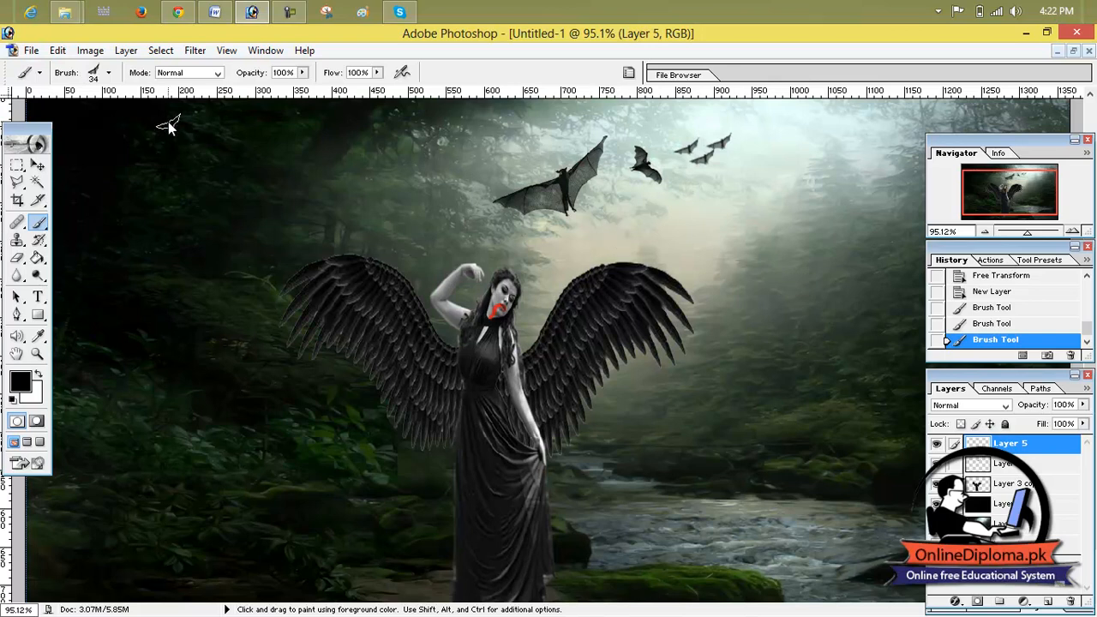
Choose the lighter 209 px bat brush tip, set it to 28 px and stamp two faint bats beneath the flock.
click(110, 74)
click(94, 181)
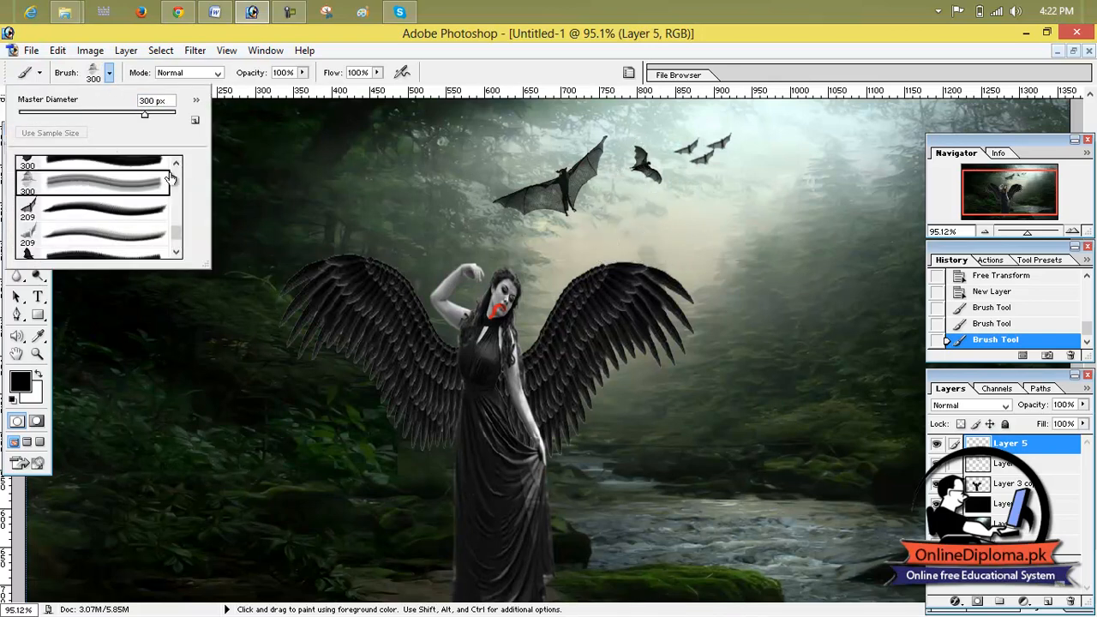
click(137, 239)
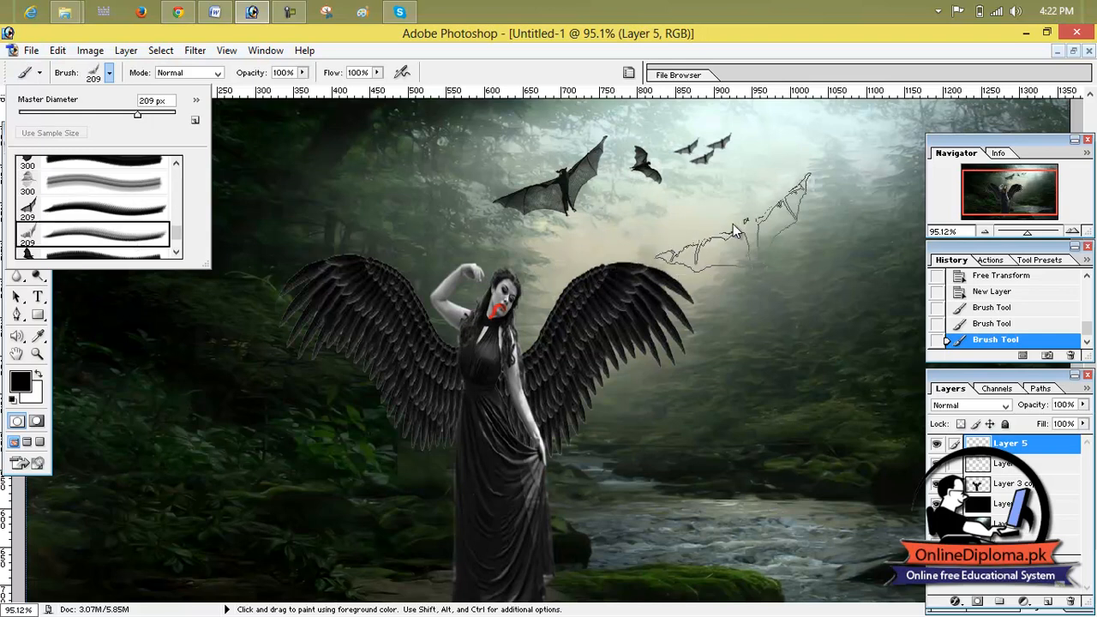
drag(139, 120, 40, 118)
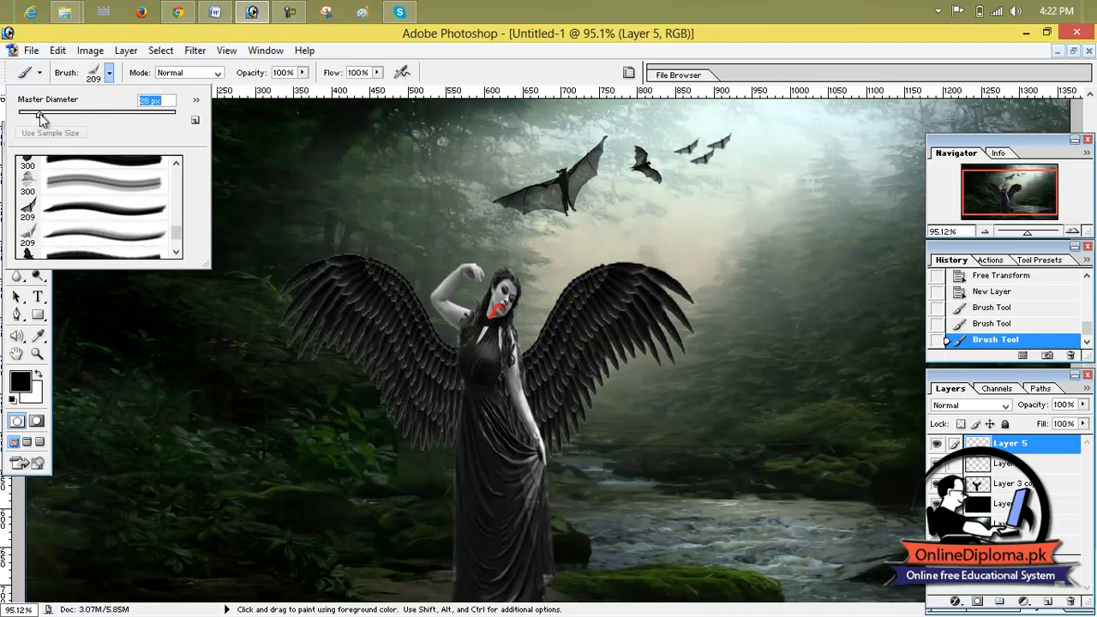
click(710, 183)
click(648, 203)
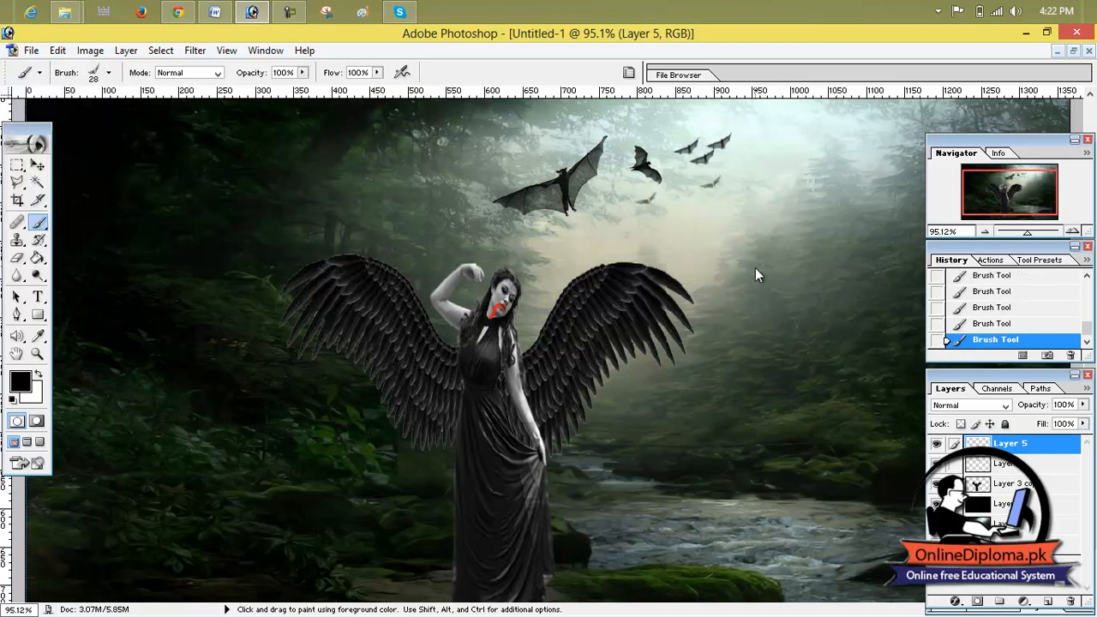
Choose the solid black 300 px bat brush tip, set it to 49 px and stamp four more bats around the flock.
click(109, 73)
scroll(165, 189, down, 2)
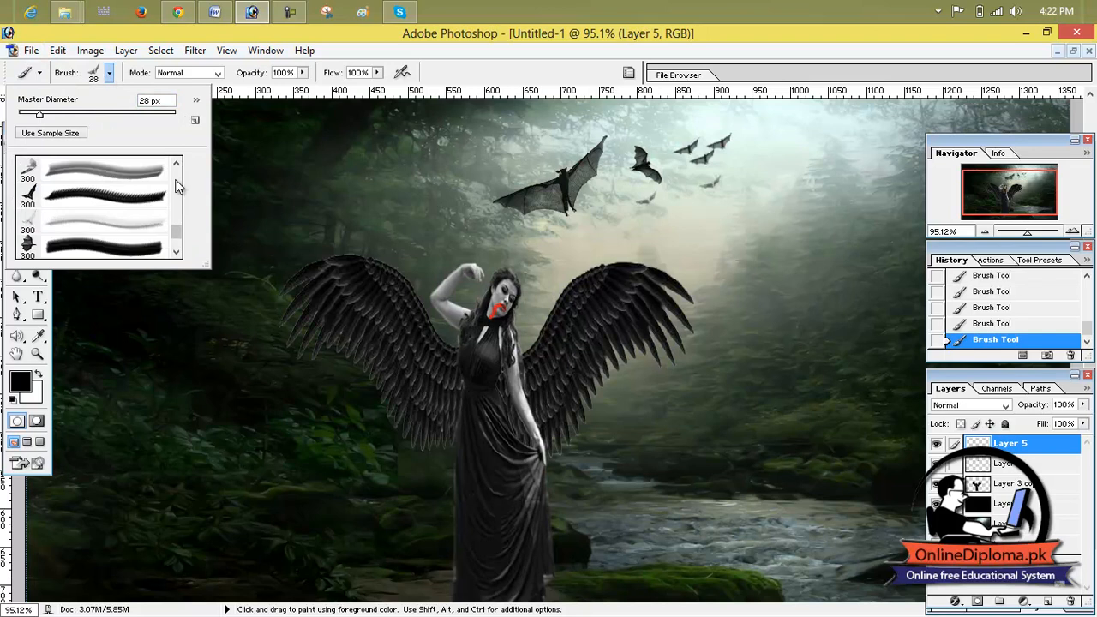
click(103, 198)
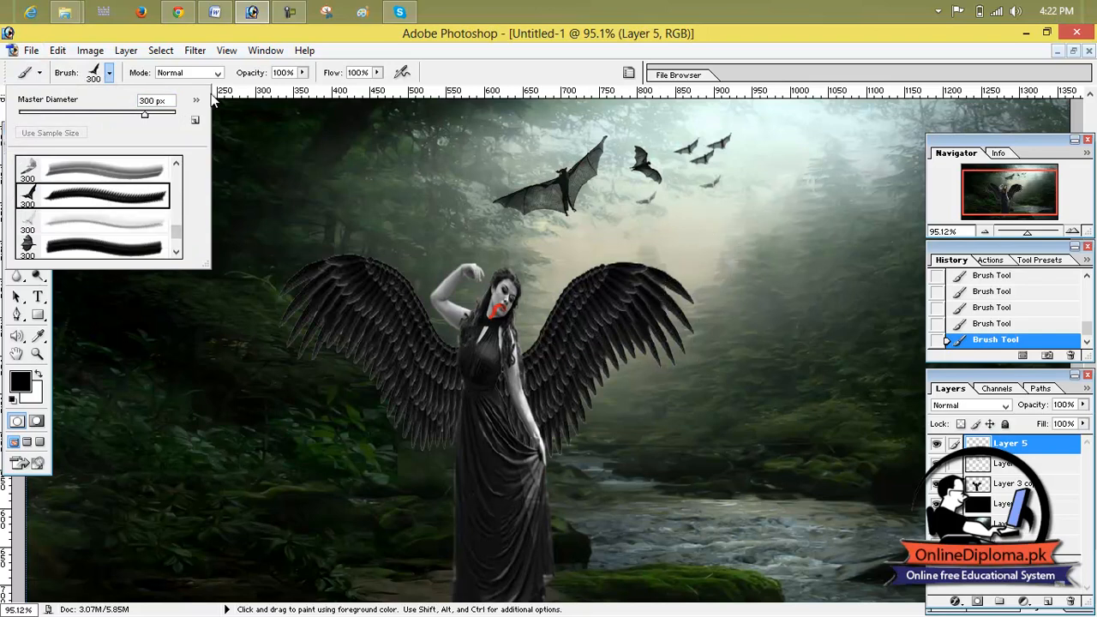
mouse_move(143, 122)
mouse_down()
mouse_move(35, 121)
mouse_move(58, 118)
mouse_up()
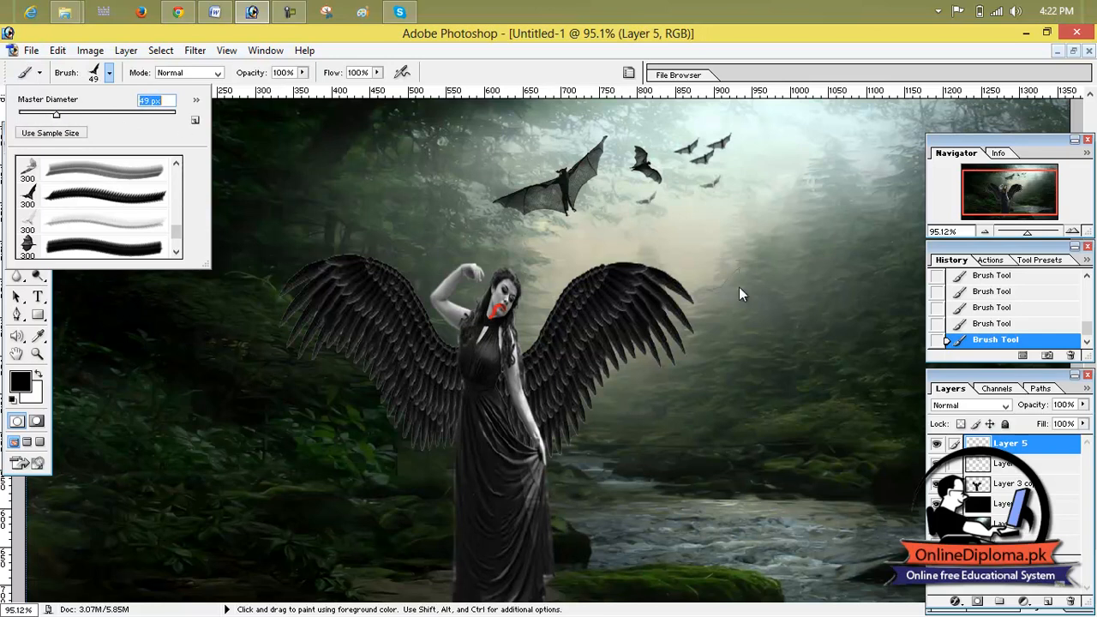
click(710, 204)
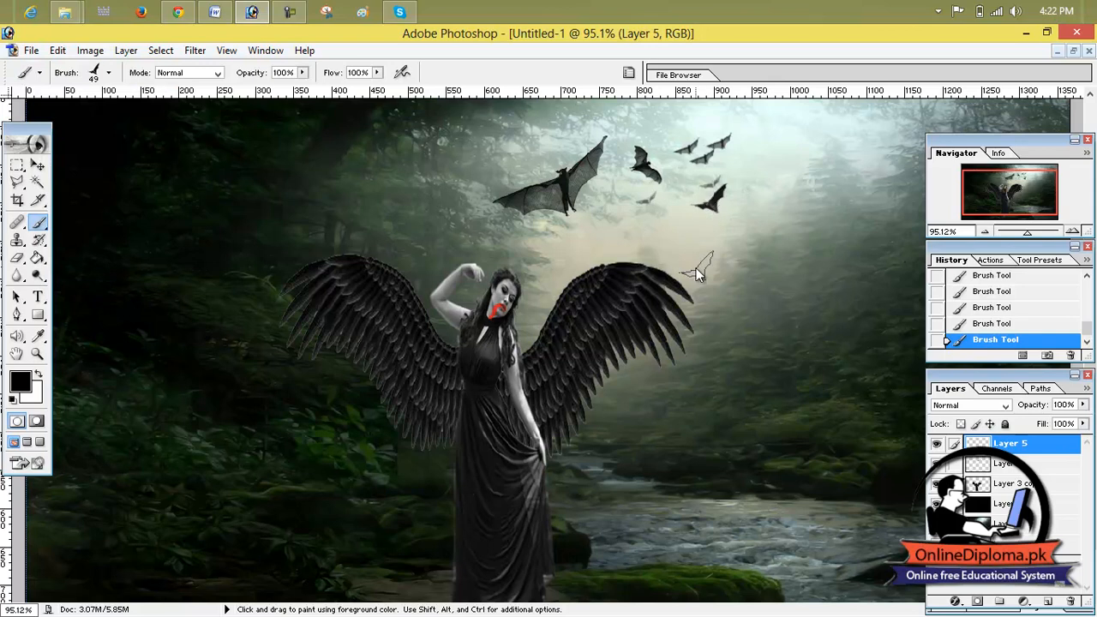
click(750, 172)
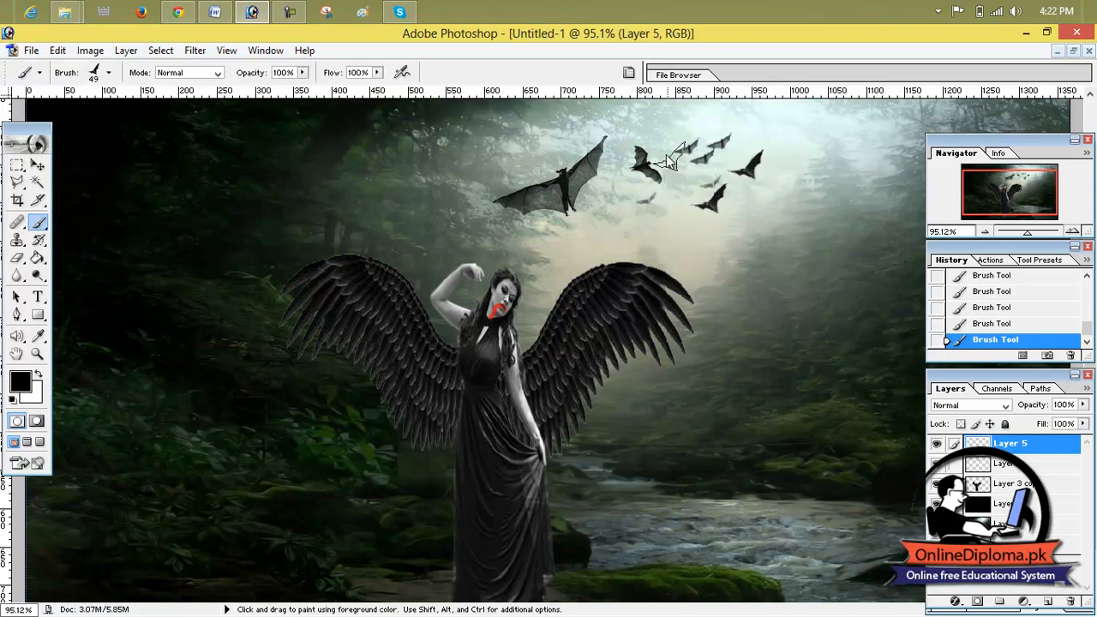
click(596, 120)
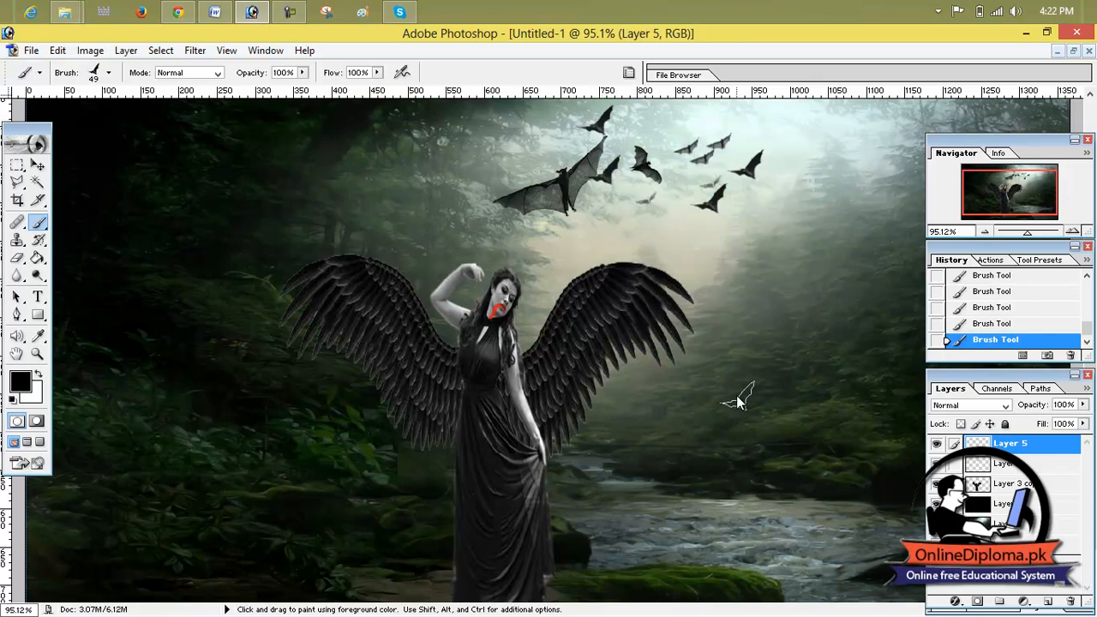
Select the winged woman's layer and move her slightly up and left on the riverbank.
click(38, 165)
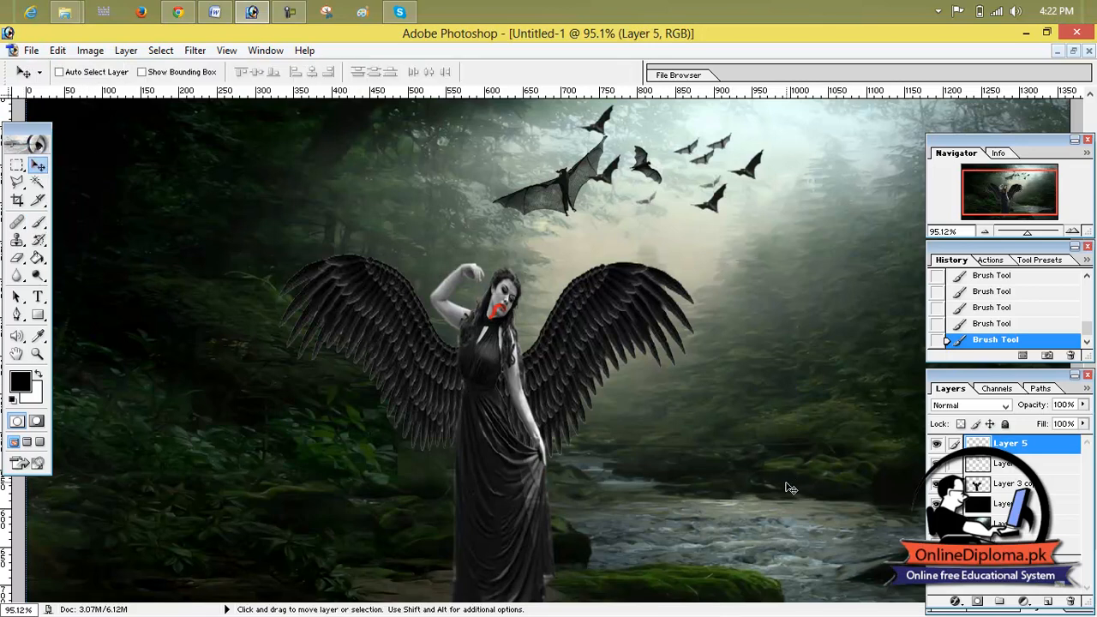
click(1019, 464)
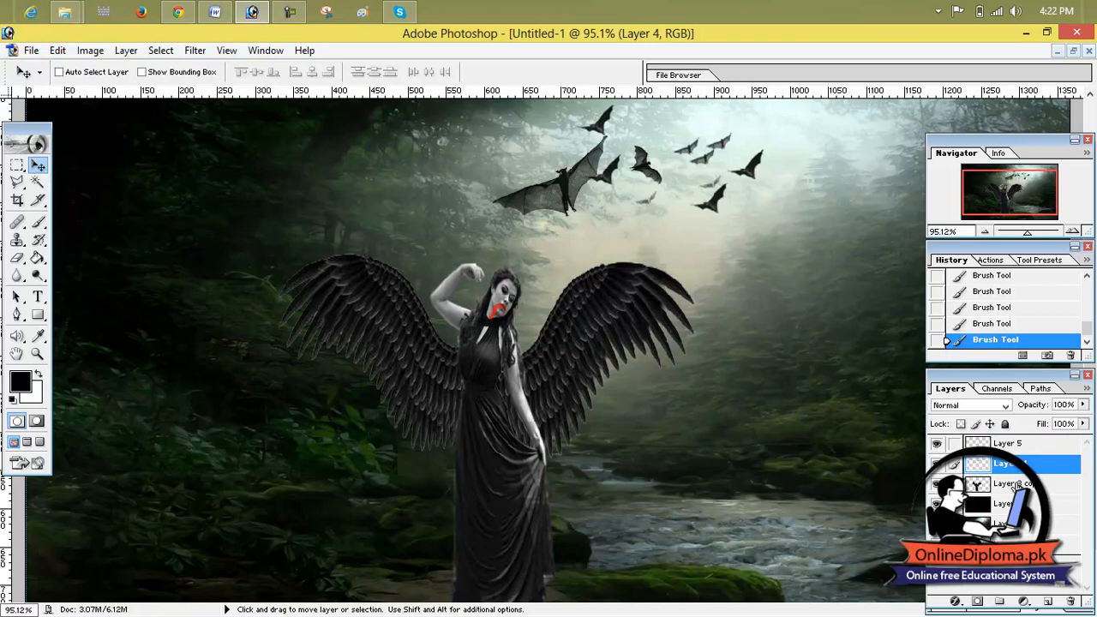
click(1017, 483)
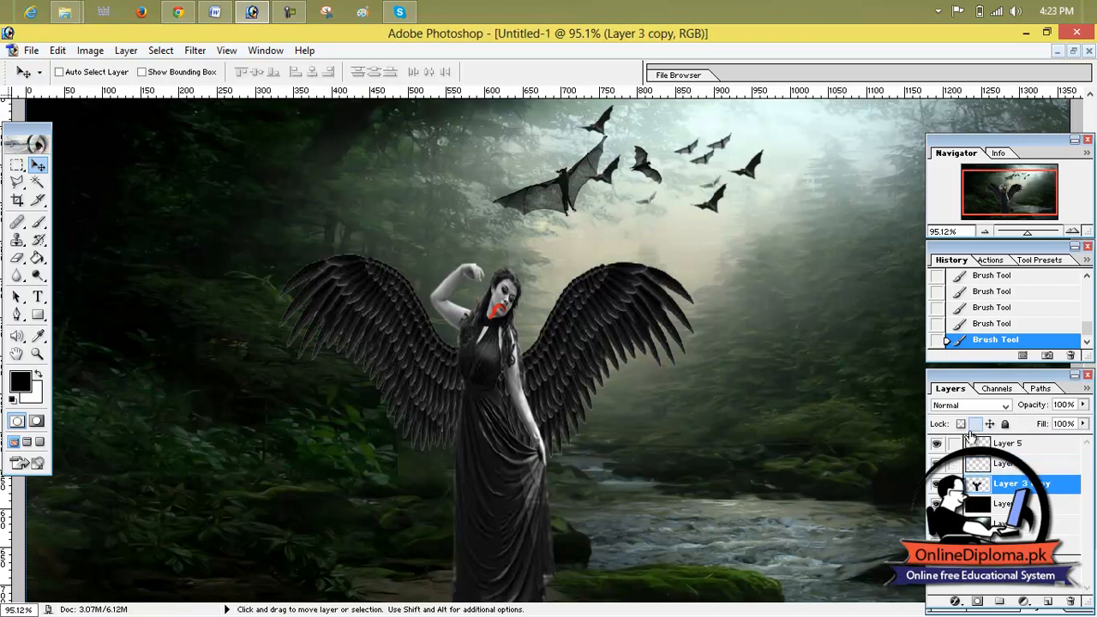
drag(1029, 238, 1006, 238)
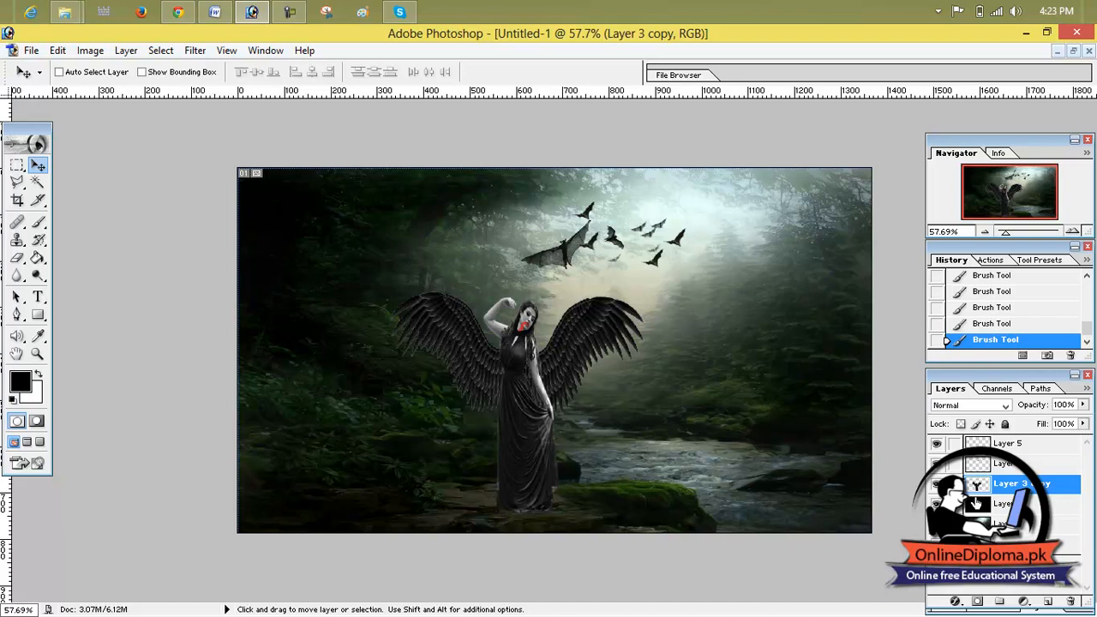
mouse_move(532, 399)
mouse_down()
mouse_move(516, 361)
mouse_move(519, 387)
mouse_up()
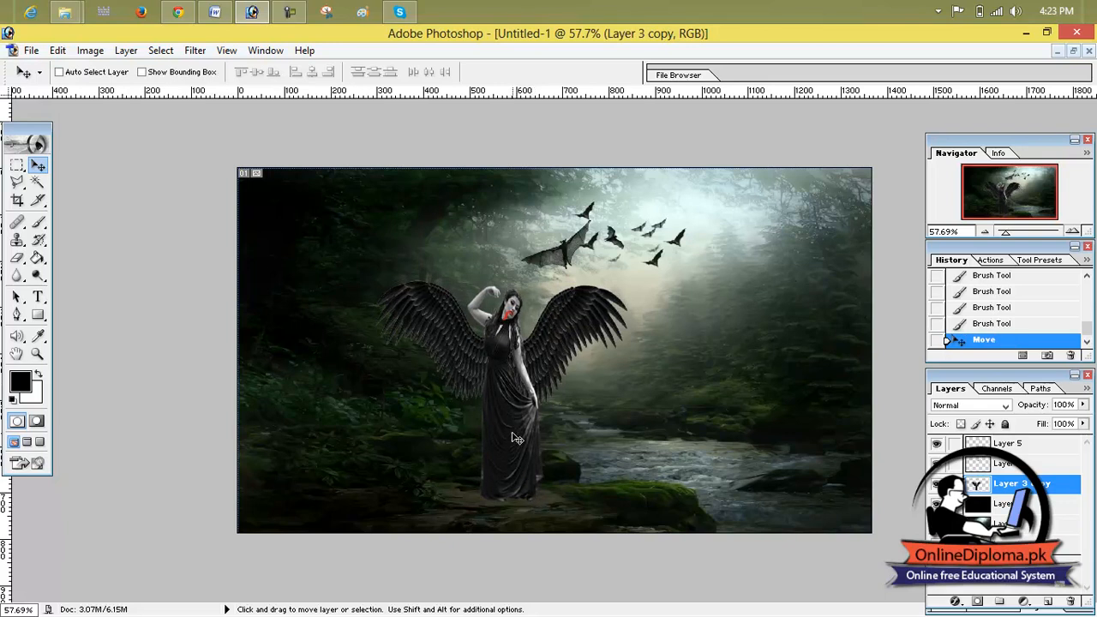
Scale the winged woman to 88.9% width and 89.2% height and nudge her slightly left.
key(ctrl+t)
drag(632, 277, 601, 299)
drag(516, 352, 514, 353)
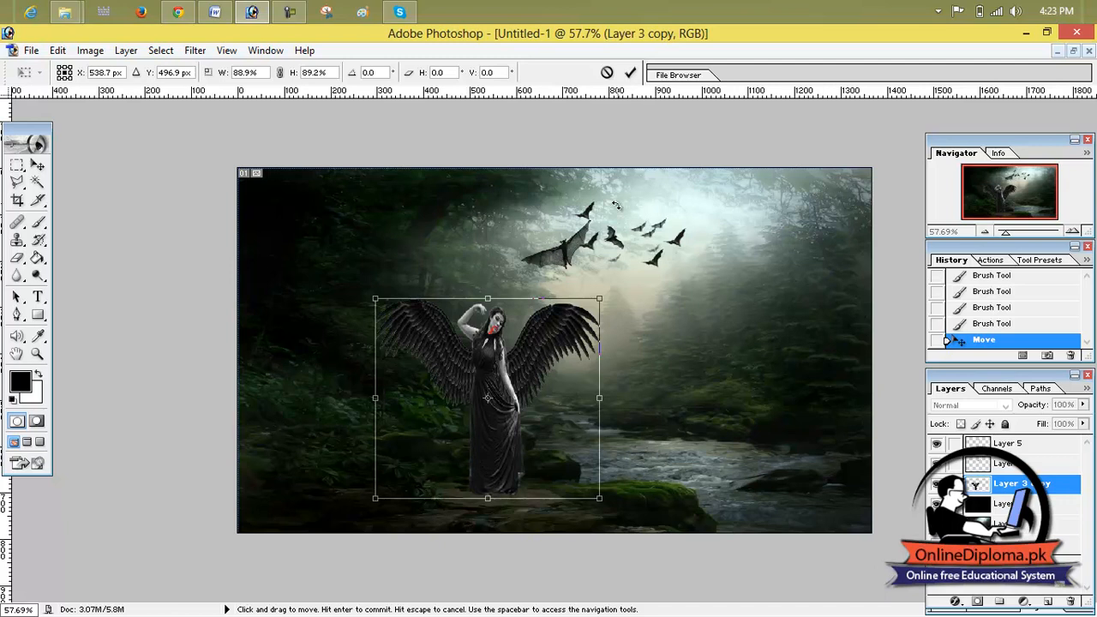
click(631, 72)
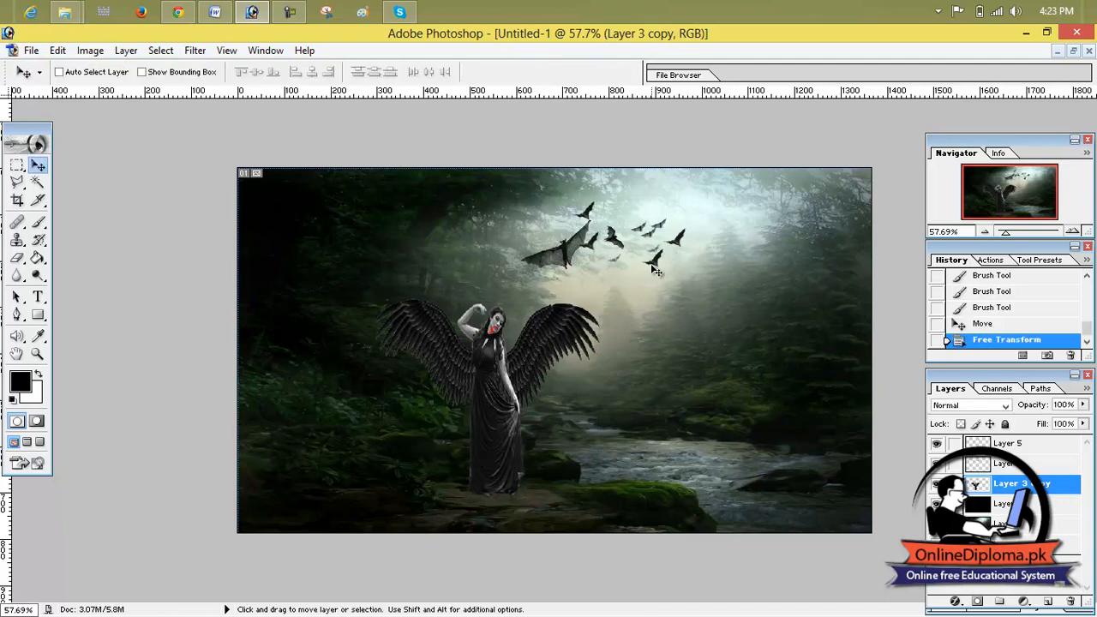